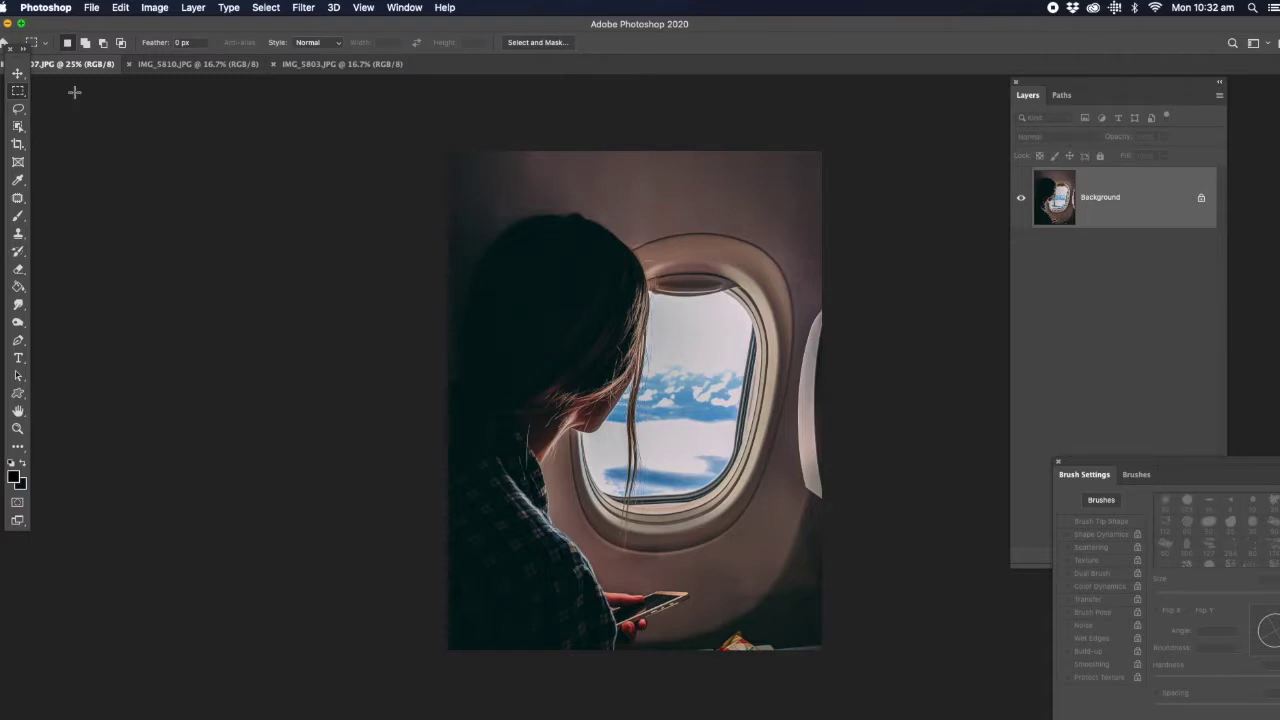
In IMG_5803.JPG, select the jumping man using the Object Selection Tool in Lasso mode.
{"action": "left_click", "coordinate": [322, 66]}
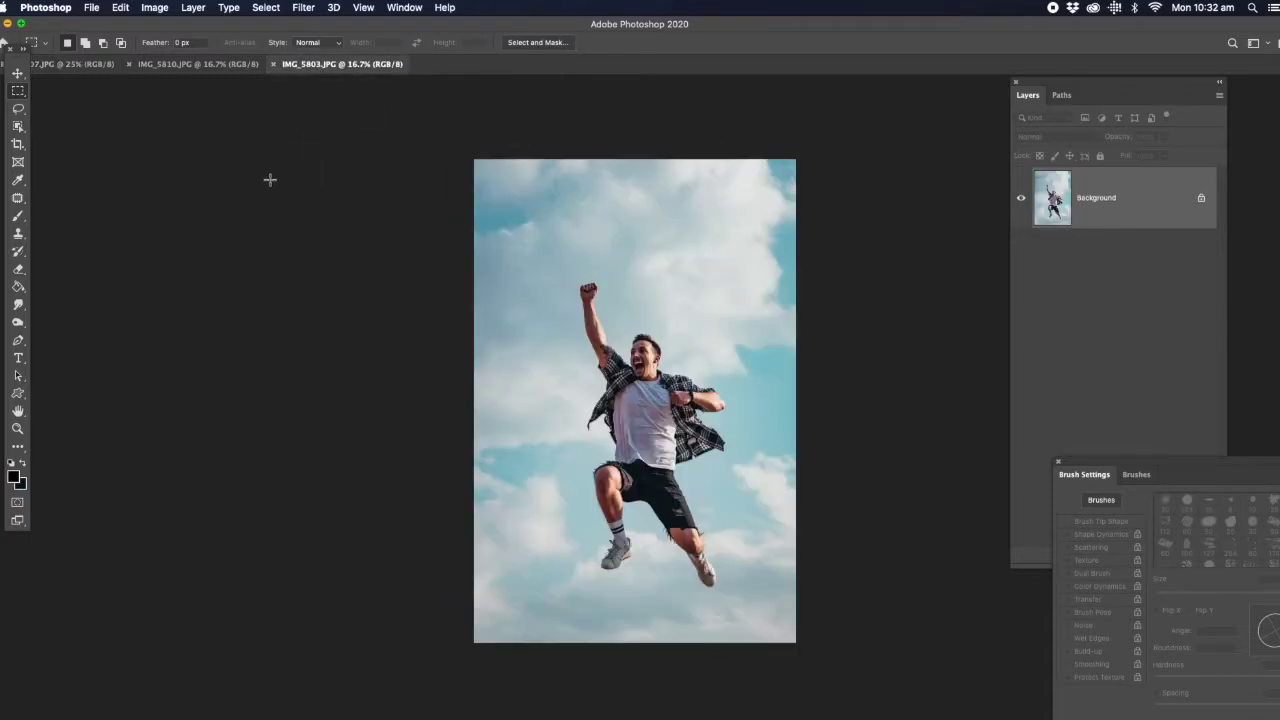
{"action": "left_click", "coordinate": [19, 128]}
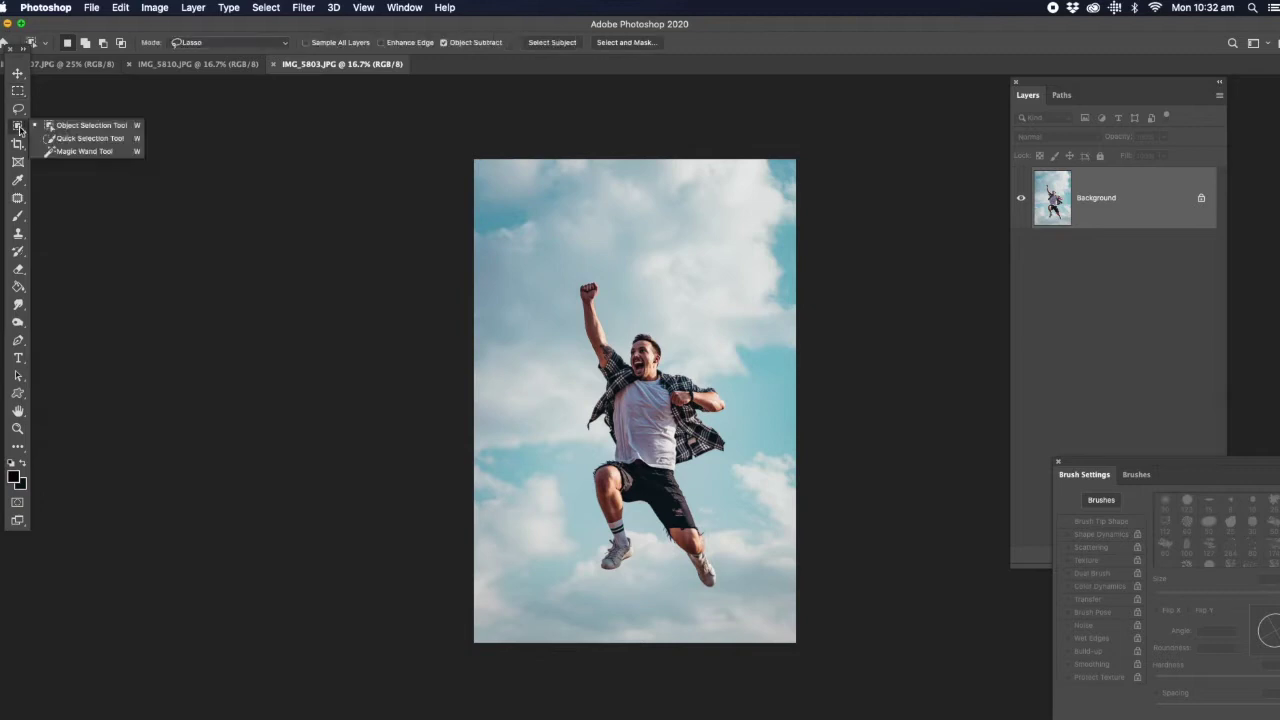
{"action": "left_click", "coordinate": [98, 128]}
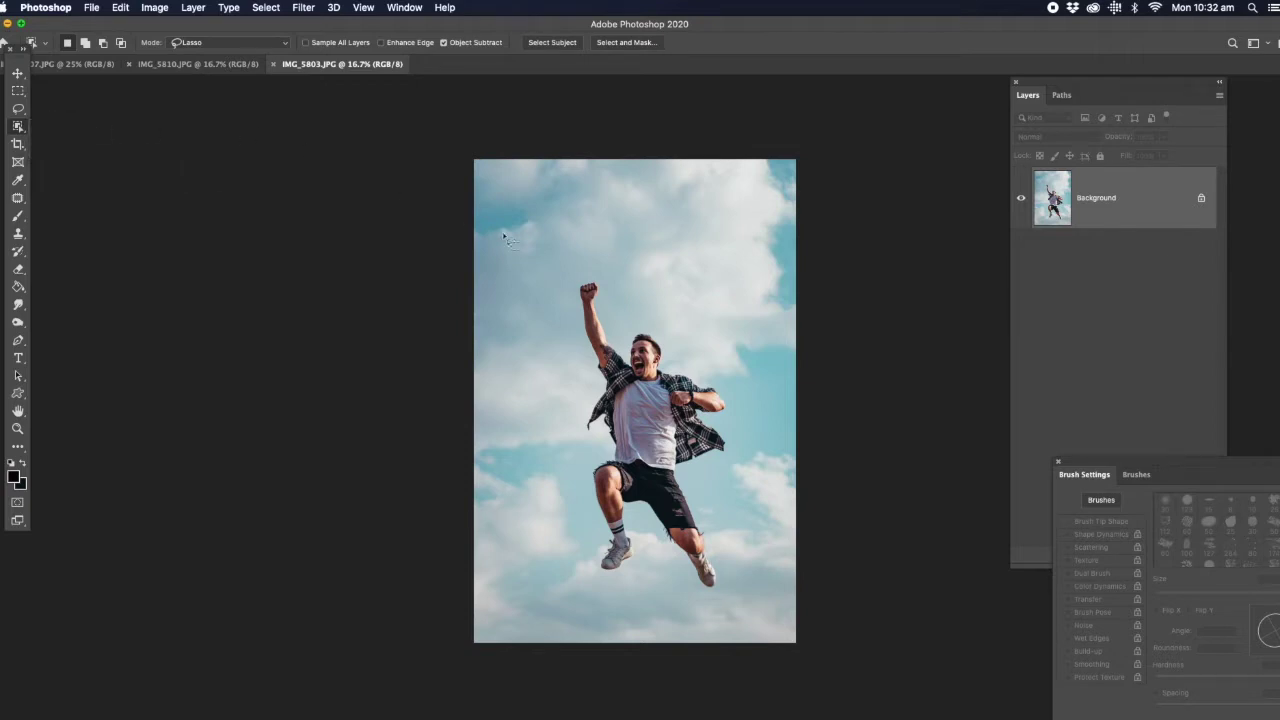
{"action": "left_click", "coordinate": [17, 430]}
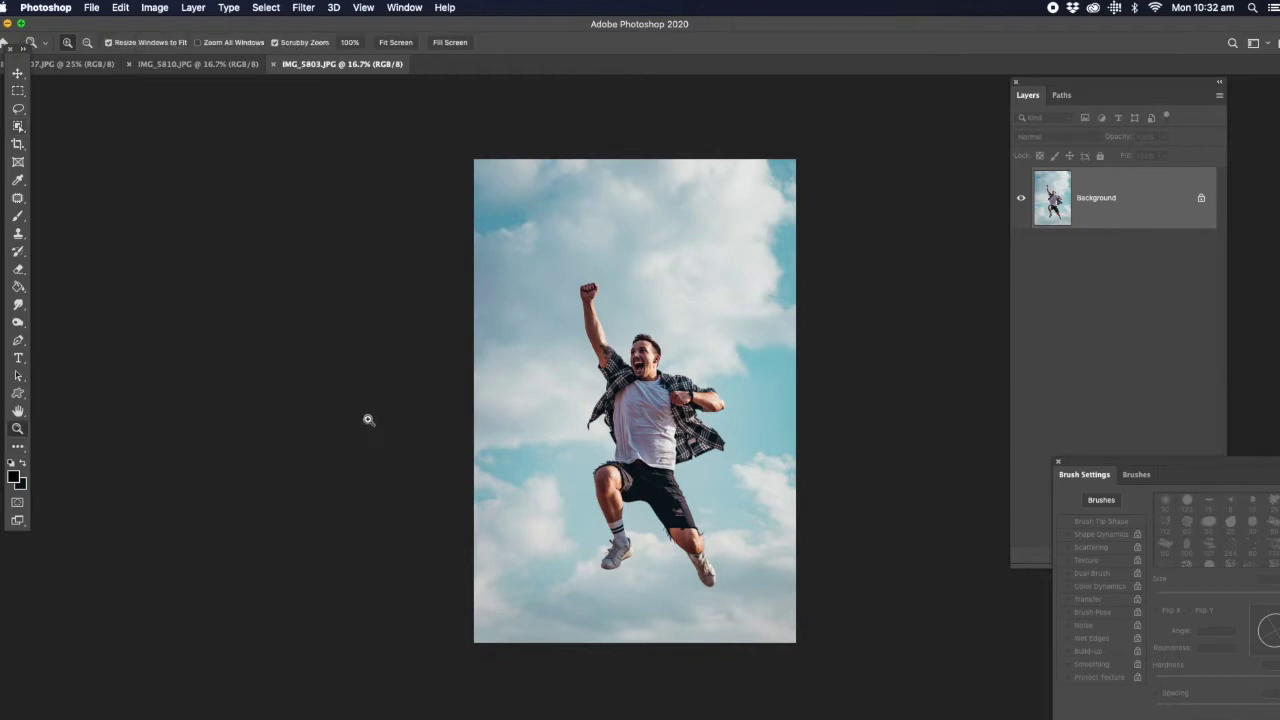
{"action": "left_click", "coordinate": [696, 440]}
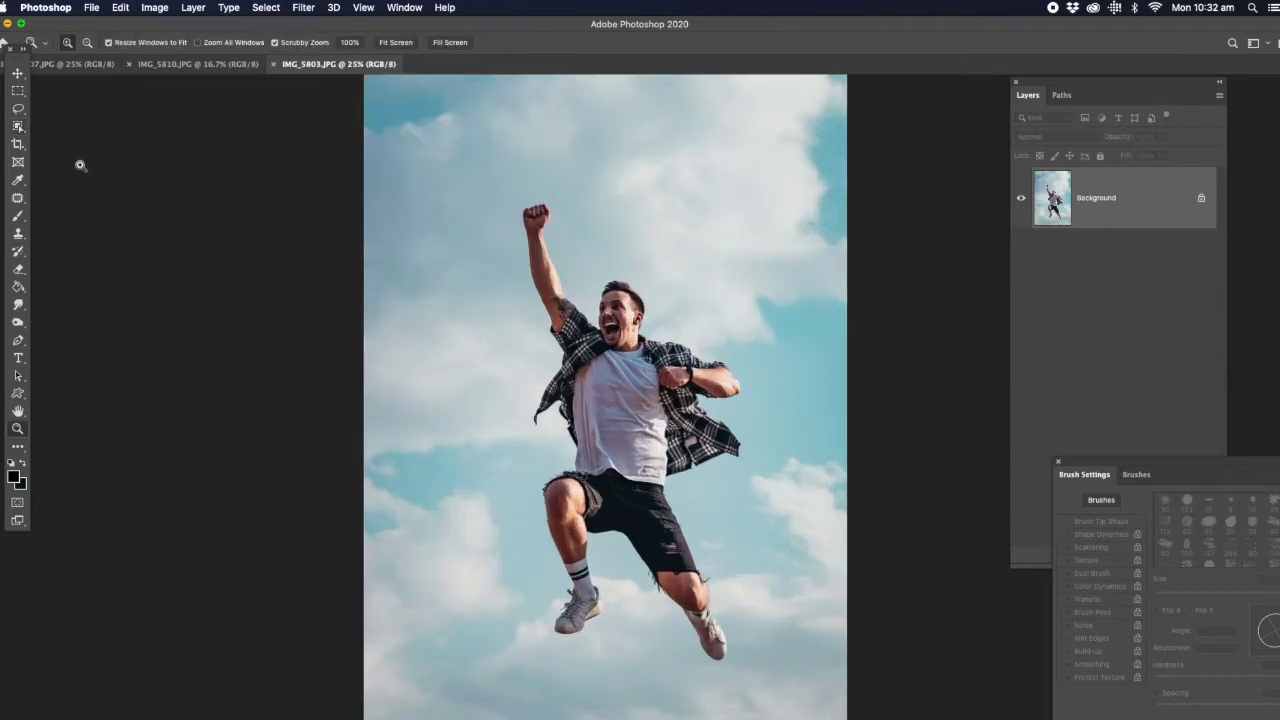
{"action": "left_click", "coordinate": [19, 128]}
{"action": "mouse_move", "coordinate": [567, 260]}
{"action": "left_mouse_down"}
{"action": "mouse_move", "coordinate": [496, 196]}
{"action": "mouse_move", "coordinate": [525, 342]}
{"action": "mouse_move", "coordinate": [495, 416]}
{"action": "mouse_move", "coordinate": [538, 441]}
{"action": "mouse_move", "coordinate": [519, 516]}
{"action": "mouse_move", "coordinate": [536, 580]}
{"action": "mouse_move", "coordinate": [526, 630]}
{"action": "mouse_move", "coordinate": [594, 652]}
{"action": "mouse_move", "coordinate": [616, 605]}
{"action": "mouse_move", "coordinate": [607, 568]}
{"action": "mouse_move", "coordinate": [716, 677]}
{"action": "mouse_move", "coordinate": [757, 620]}
{"action": "mouse_move", "coordinate": [711, 553]}
{"action": "mouse_move", "coordinate": [699, 502]}
{"action": "mouse_move", "coordinate": [752, 453]}
{"action": "mouse_move", "coordinate": [753, 427]}
{"action": "mouse_move", "coordinate": [725, 406]}
{"action": "mouse_move", "coordinate": [750, 403]}
{"action": "mouse_move", "coordinate": [756, 365]}
{"action": "mouse_move", "coordinate": [673, 328]}
{"action": "mouse_move", "coordinate": [642, 265]}
{"action": "mouse_move", "coordinate": [607, 266]}
{"action": "mouse_move", "coordinate": [591, 298]}
{"action": "mouse_move", "coordinate": [558, 285]}
{"action": "left_mouse_up"}
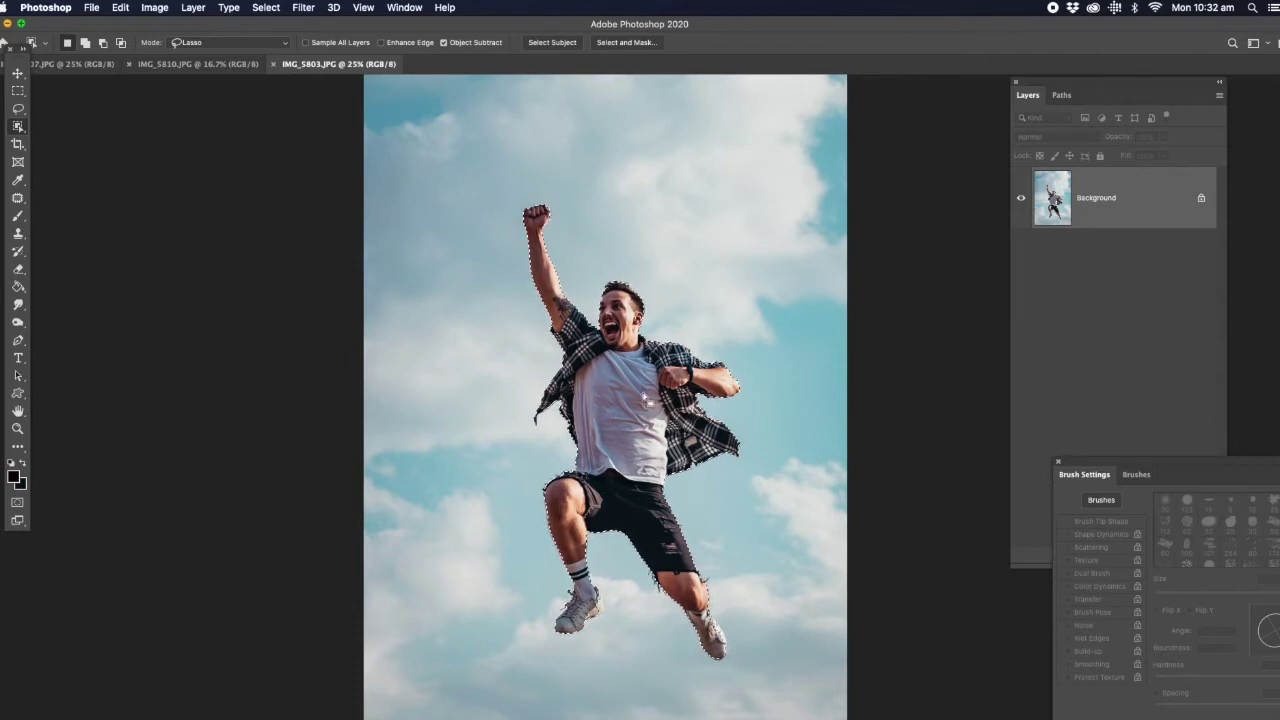
Move the selected man into IMG_5810.JPG, placing him beside the airplane wing.
{"action": "left_click", "coordinate": [17, 74]}
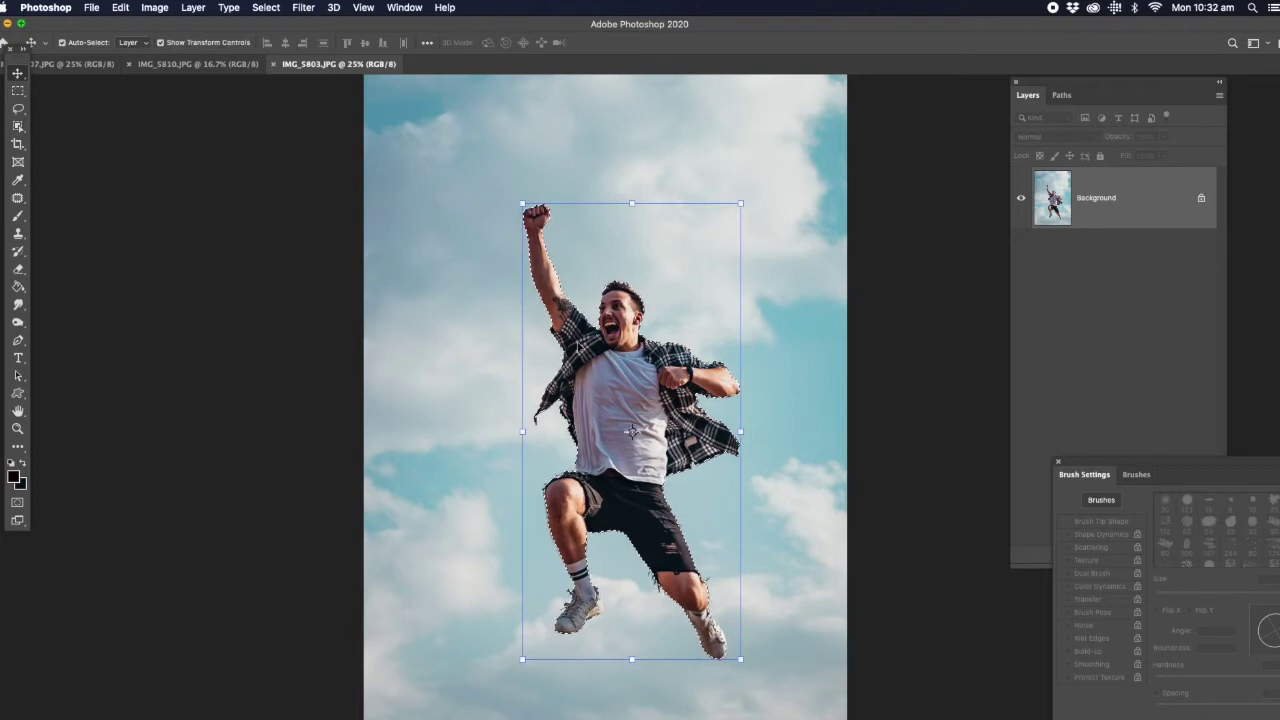
{"action": "left_click", "coordinate": [198, 64]}
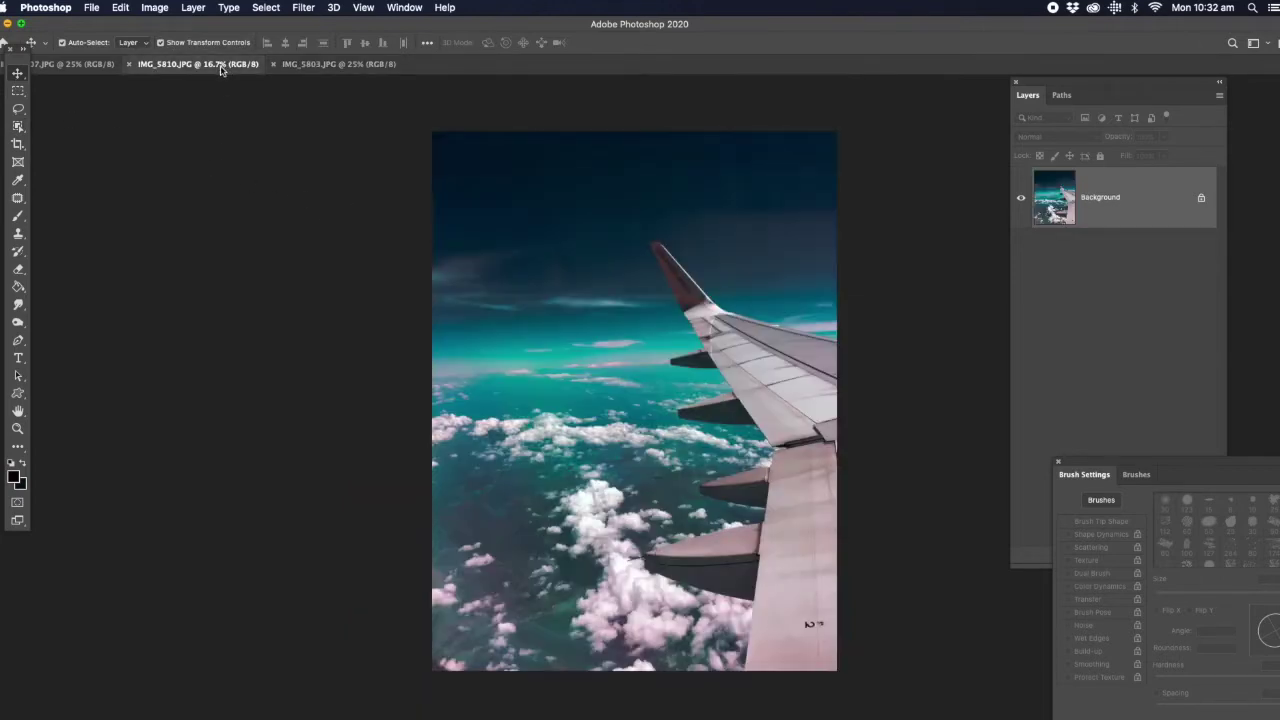
{"action": "left_click", "coordinate": [335, 64]}
{"action": "left_click_drag", "start_coordinate": [632, 430], "coordinate": [240, 65]}
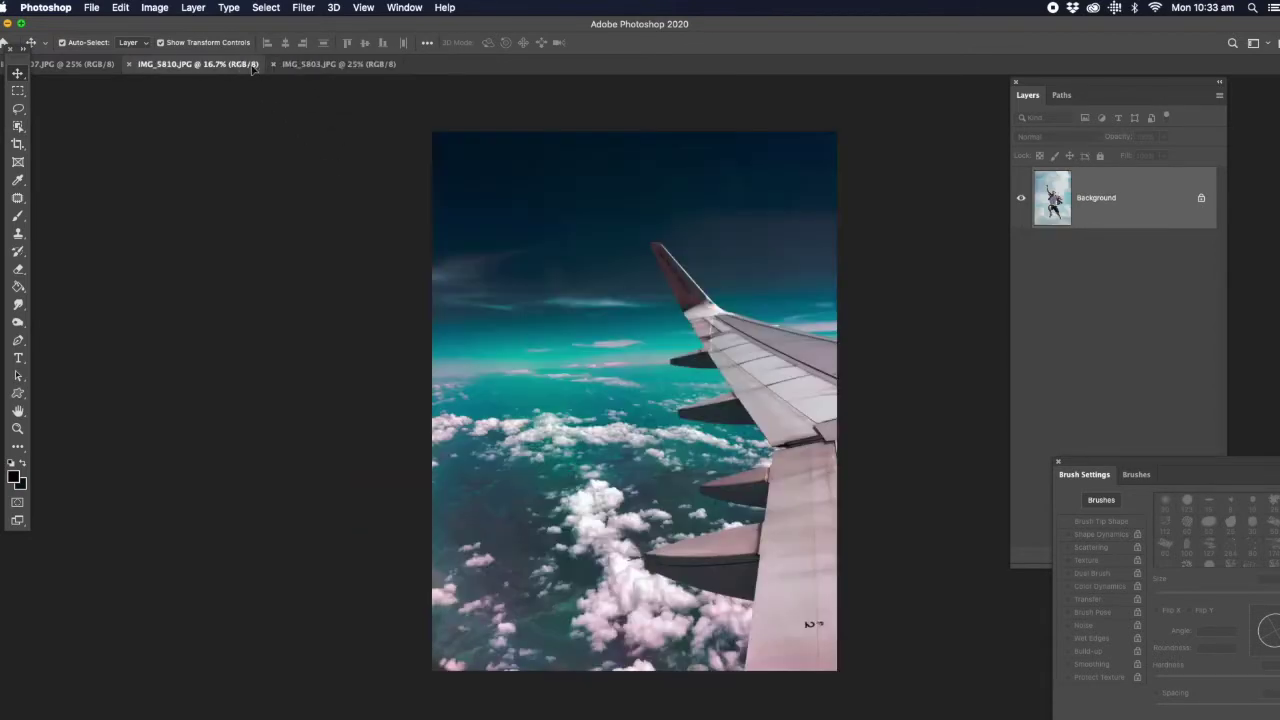
{"action": "left_click_drag", "start_coordinate": [622, 380], "coordinate": [622, 380]}
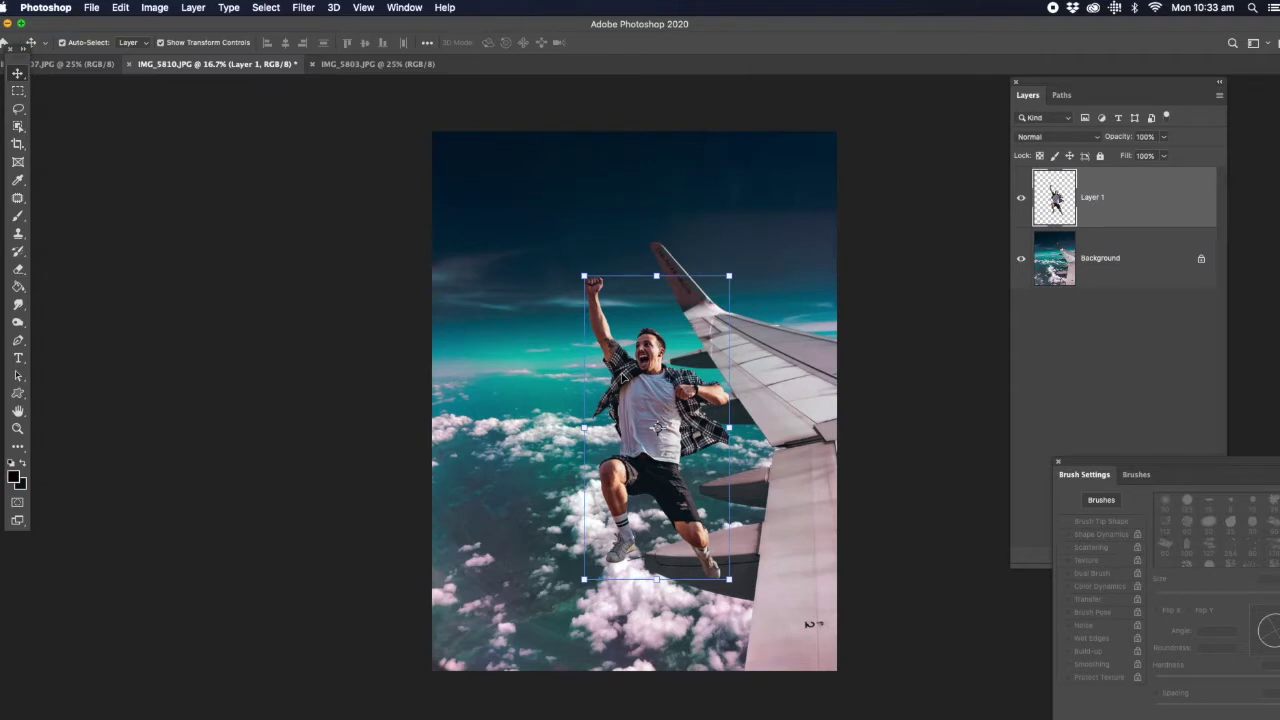
Reposition the man slightly up and away from the wing, over the open sky.
{"action": "left_click", "coordinate": [17, 428]}
{"action": "left_click", "coordinate": [741, 454]}
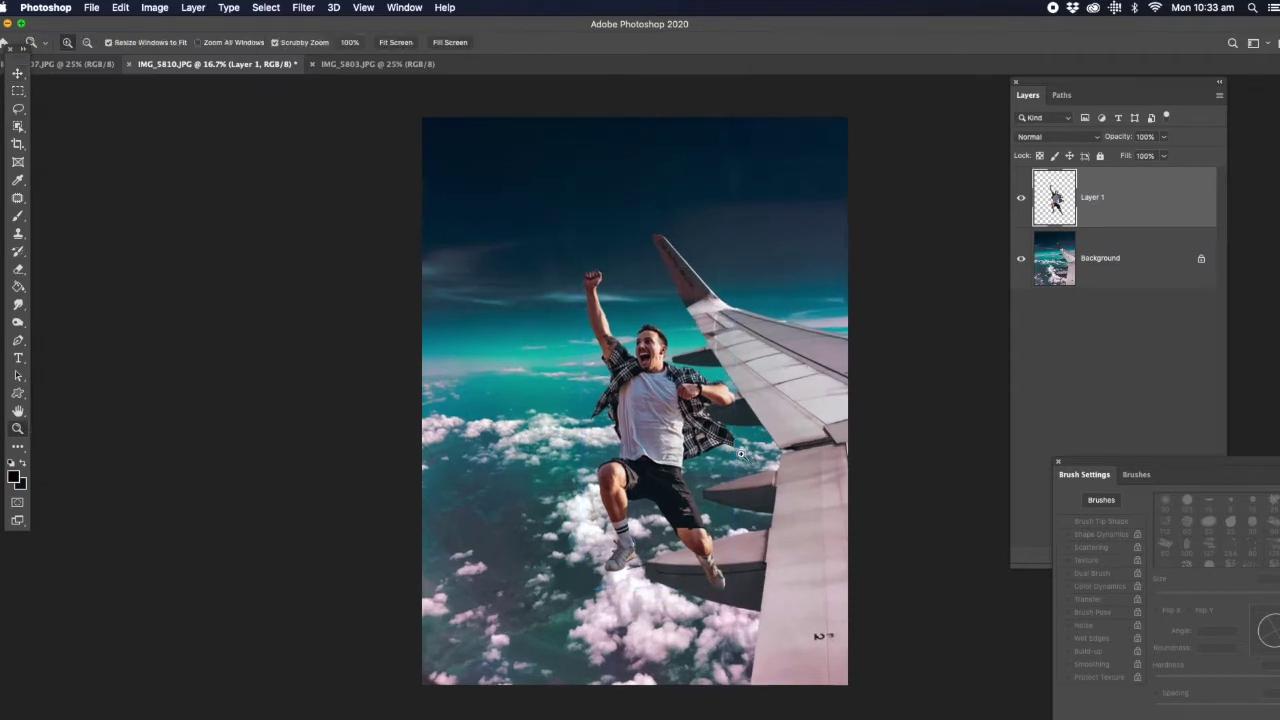
{"action": "left_click", "coordinate": [741, 454]}
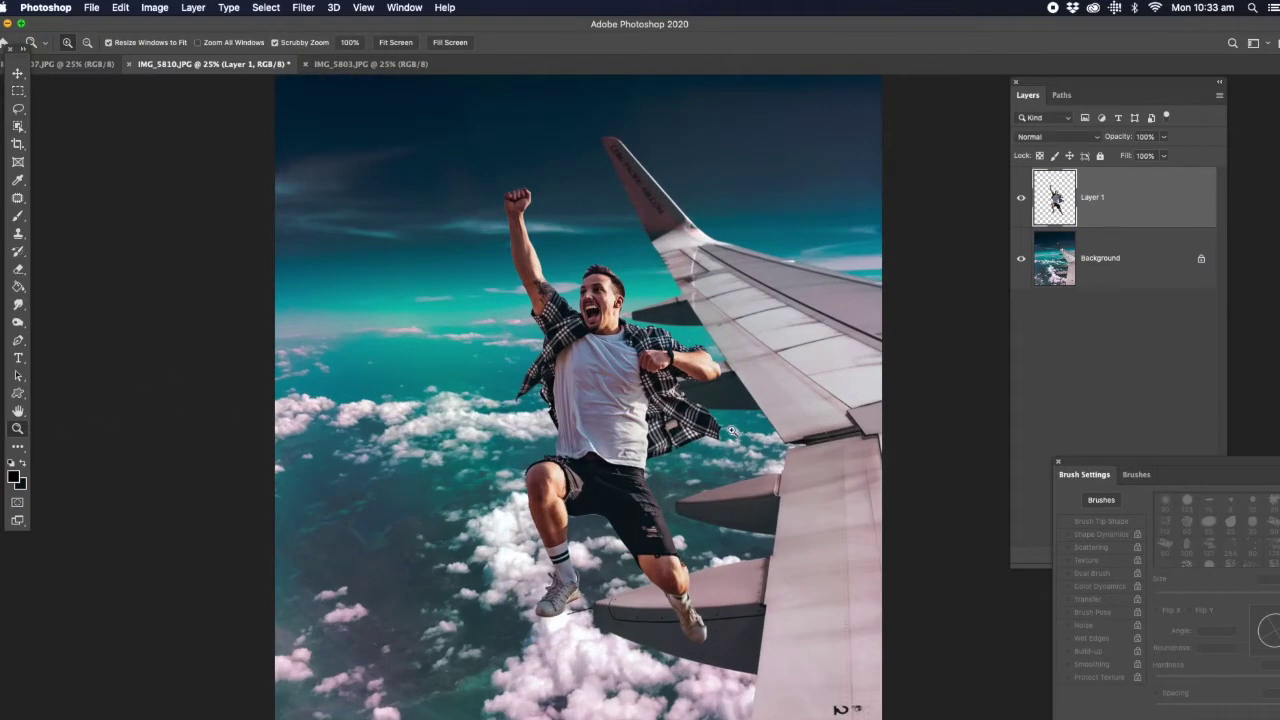
{"action": "left_click", "coordinate": [17, 74]}
{"action": "left_click_drag", "start_coordinate": [622, 358], "coordinate": [581, 320]}
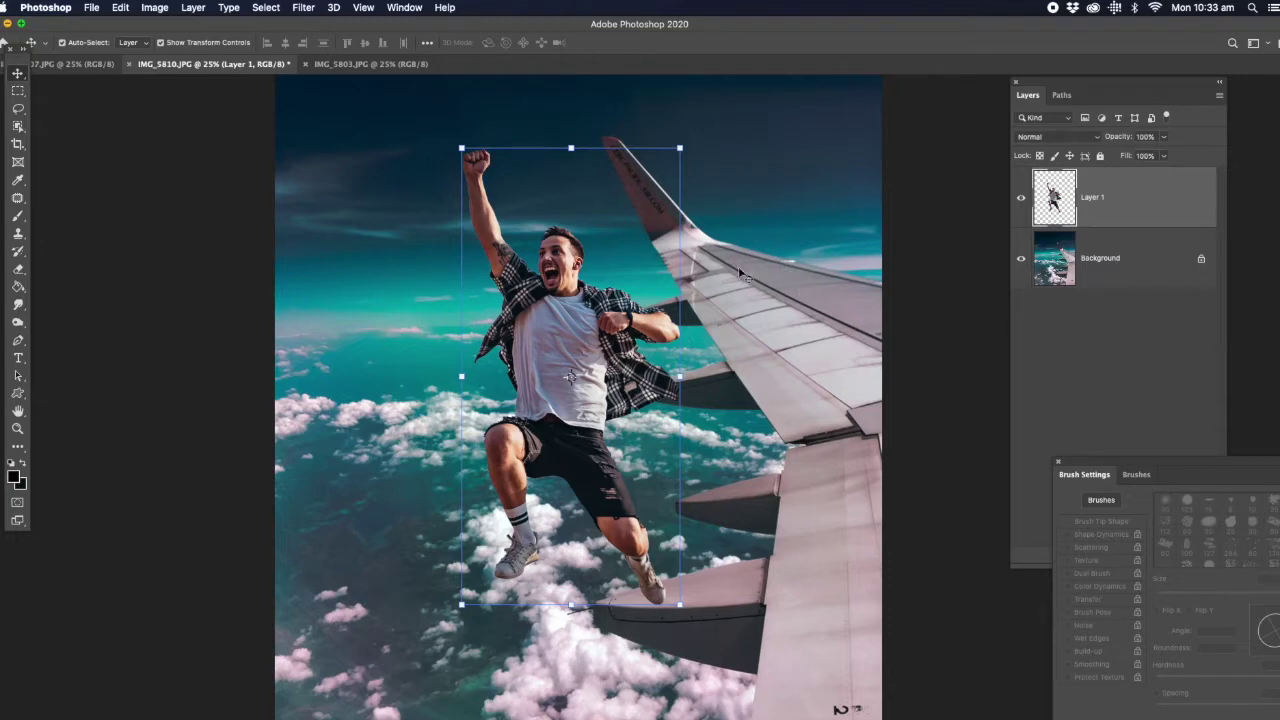
Flip the man horizontally and rotate him about 61° clockwise, placing his outstretched fist at the wing's edge.
{"action": "left_click", "coordinate": [120, 8]}
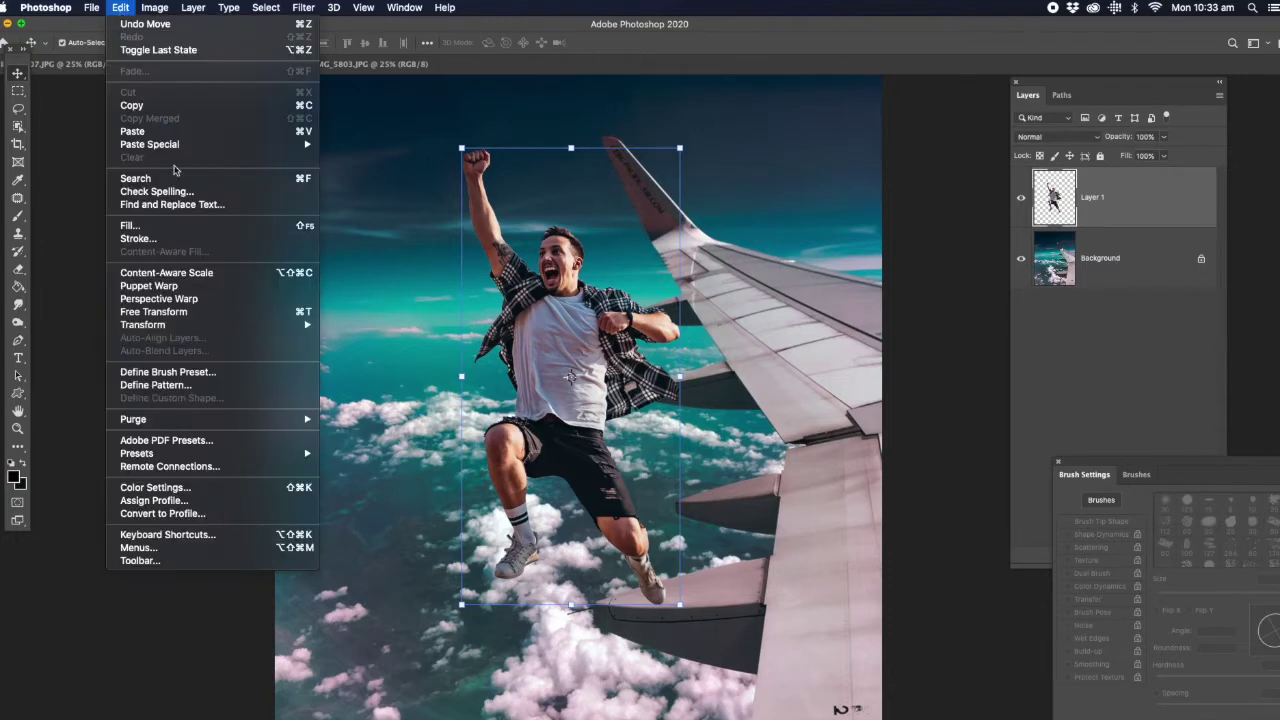
{"action": "mouse_move", "coordinate": [172, 327]}
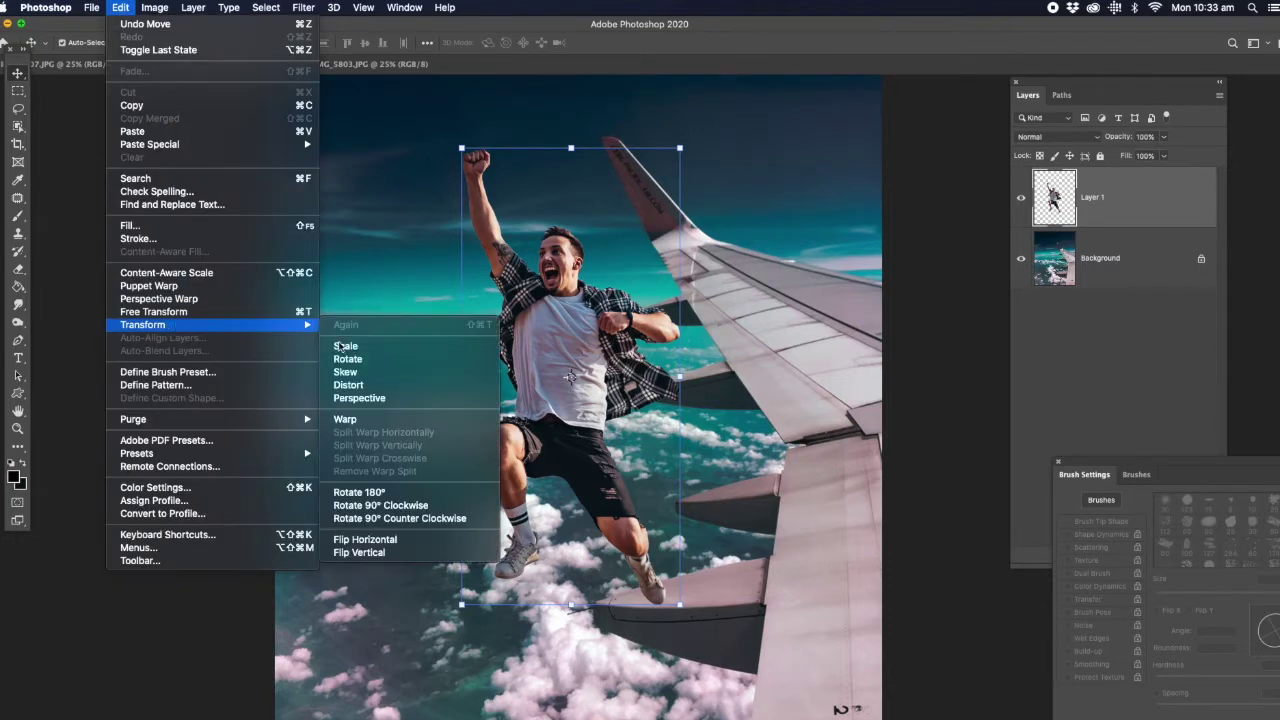
{"action": "left_click", "coordinate": [434, 538]}
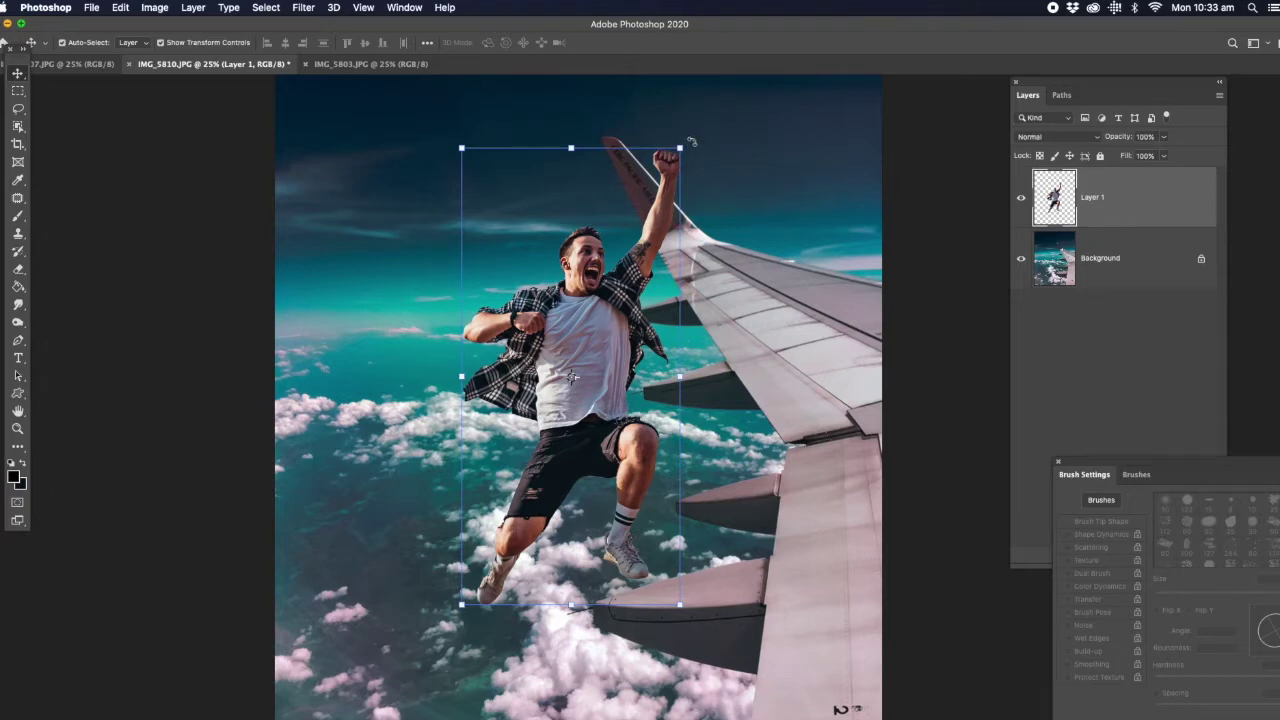
{"action": "left_click_drag", "start_coordinate": [691, 142], "coordinate": [834, 370]}
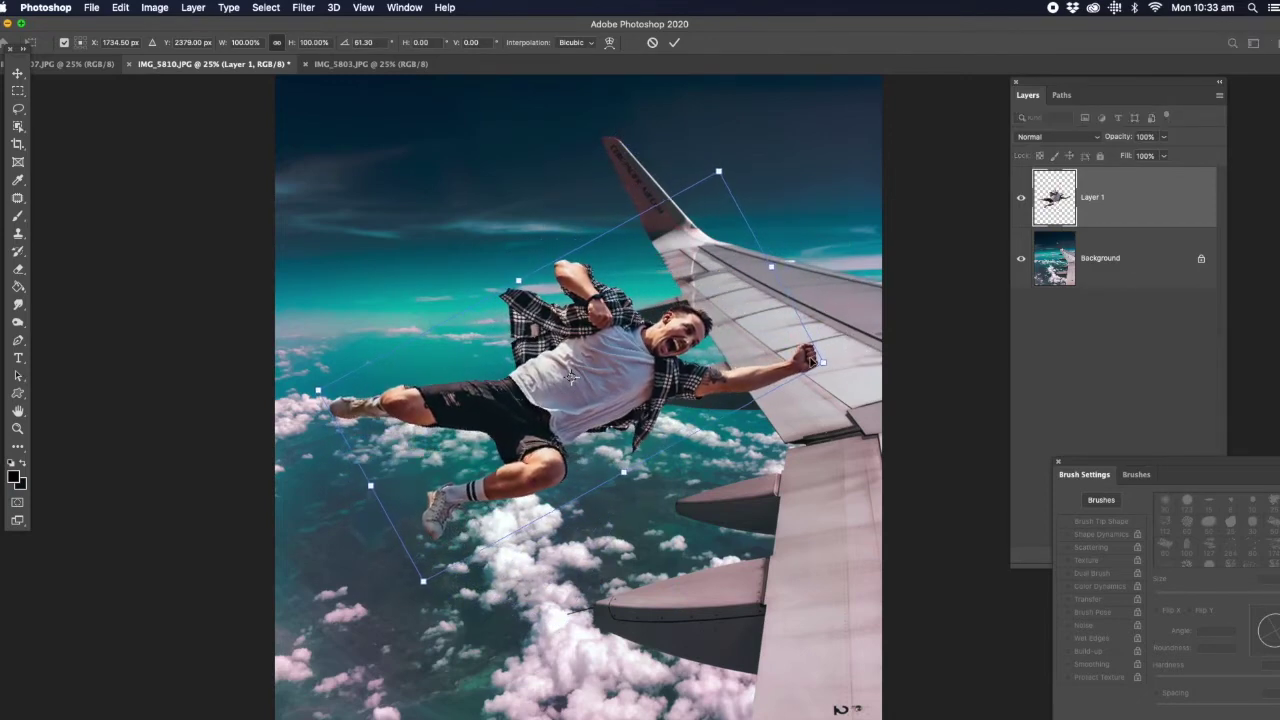
{"action": "left_click_drag", "start_coordinate": [660, 366], "coordinate": [567, 351]}
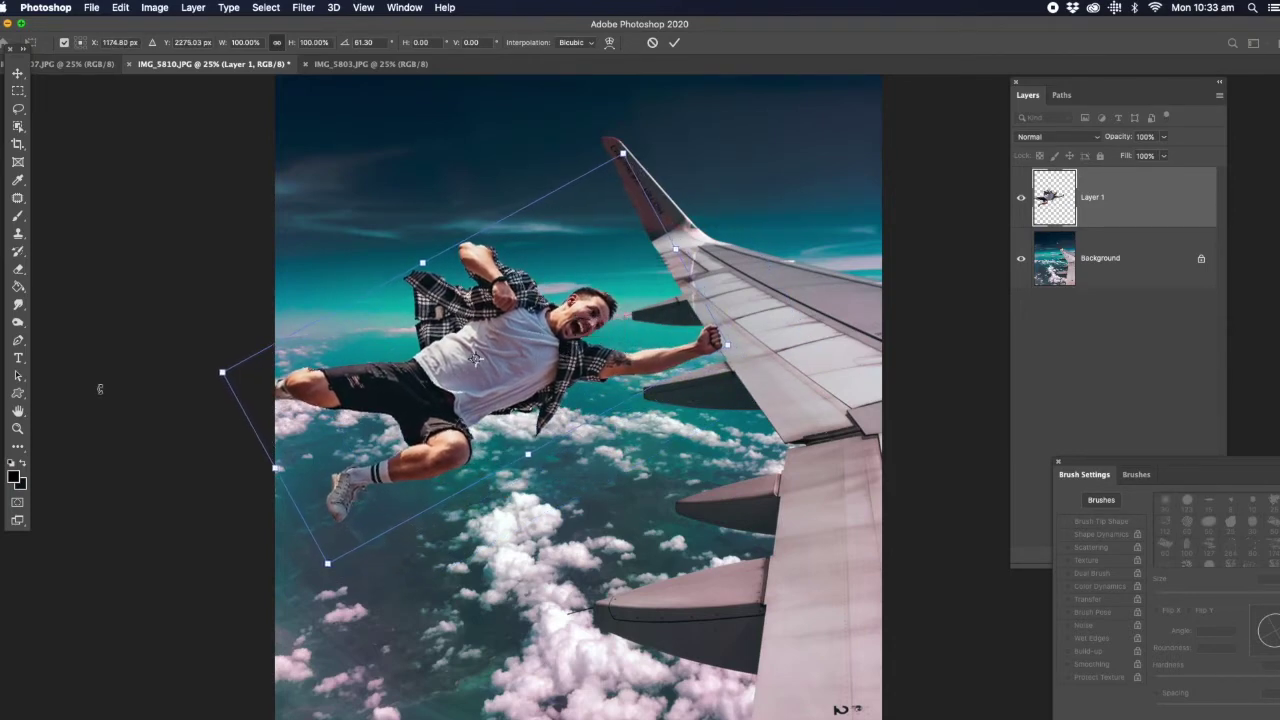
Rotate the man about 6.6° counterclockwise and nudge him so his fist lines up with the wing's edge.
{"action": "left_click", "coordinate": [17, 428]}
{"action": "left_click", "coordinate": [743, 354]}
{"action": "left_click", "coordinate": [743, 354]}
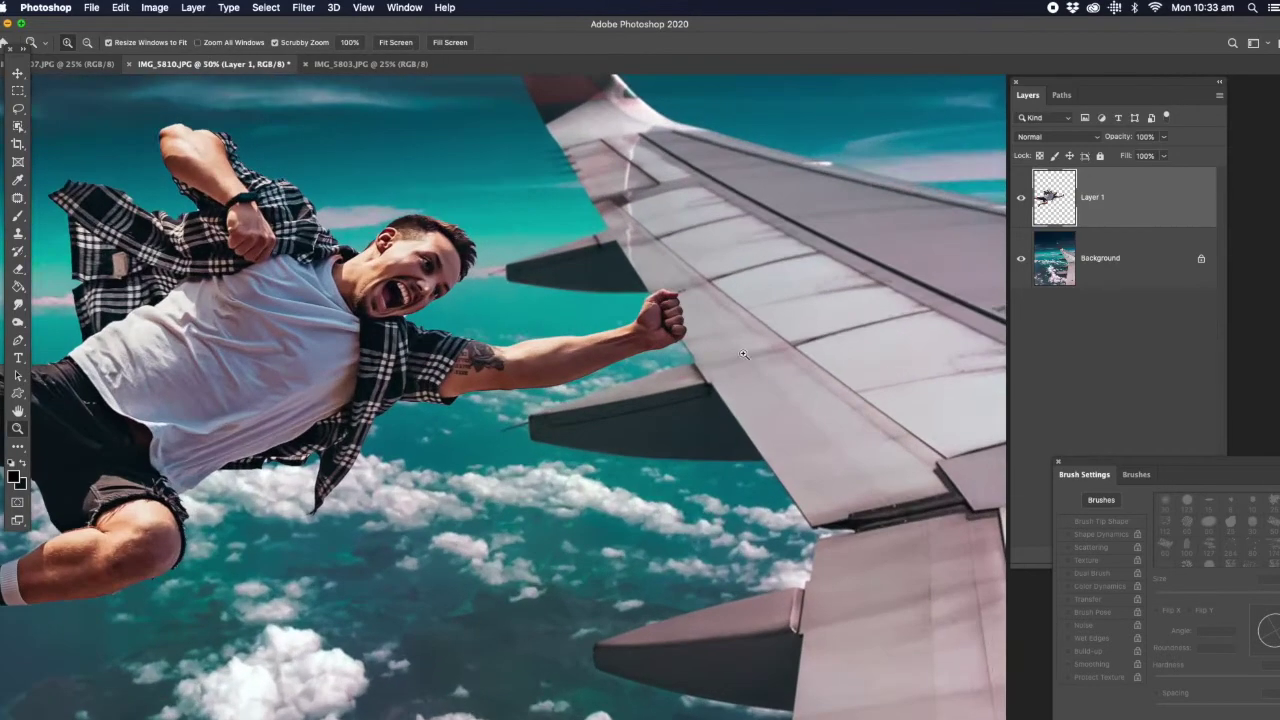
{"action": "left_click", "coordinate": [18, 74]}
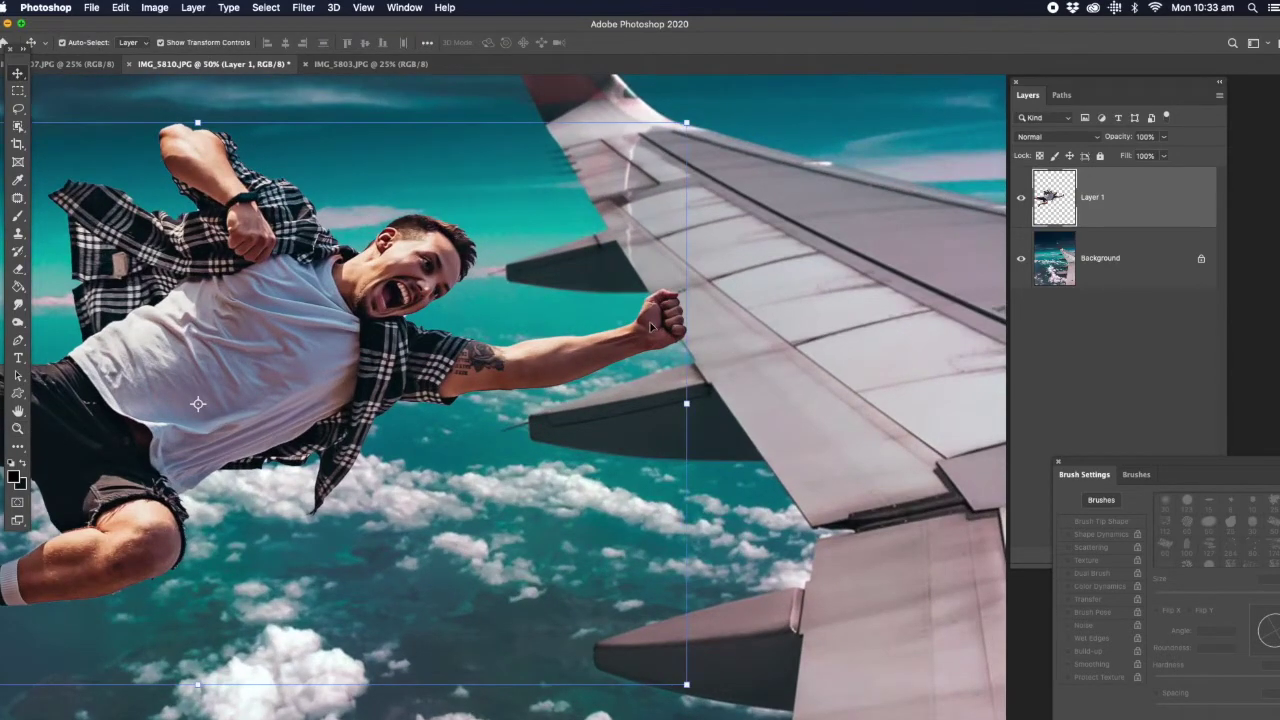
{"action": "left_click_drag", "start_coordinate": [697, 117], "coordinate": [661, 64]}
{"action": "left_click_drag", "start_coordinate": [633, 287], "coordinate": [633, 311]}
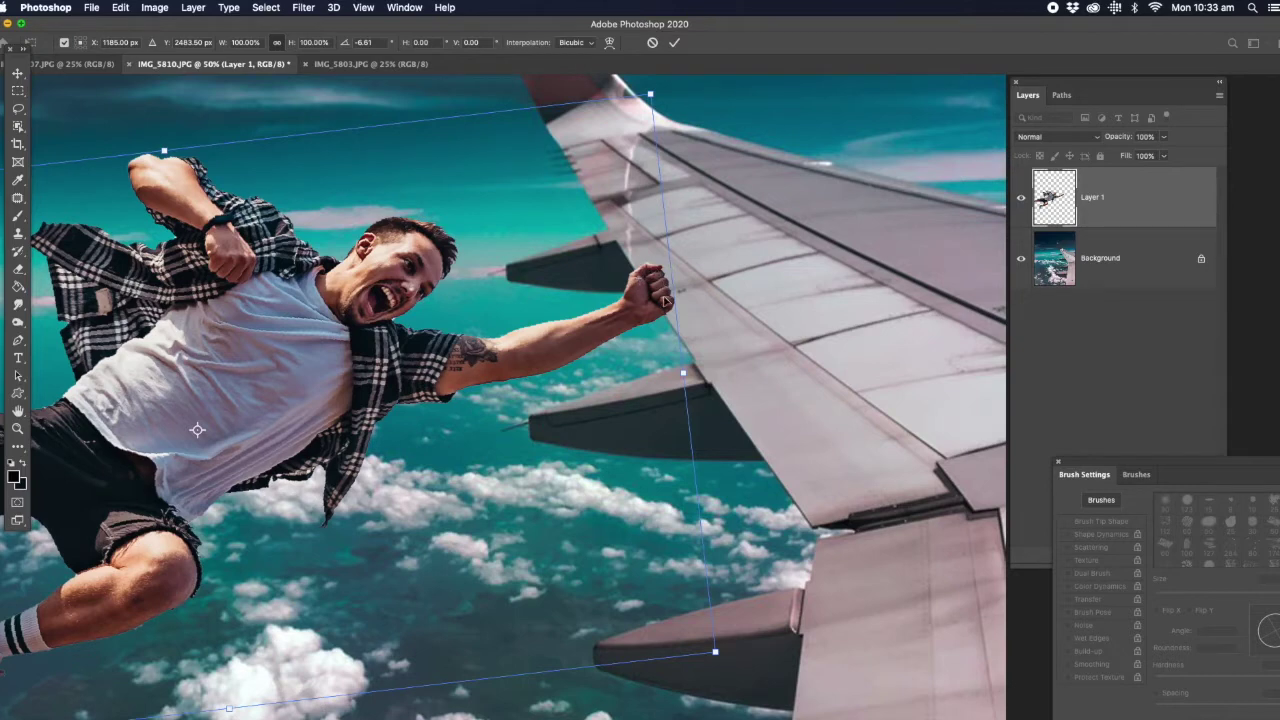
{"action": "mouse_move", "coordinate": [648, 306]}
{"action": "left_mouse_down"}
{"action": "mouse_move", "coordinate": [622, 312]}
{"action": "mouse_move", "coordinate": [648, 318]}
{"action": "mouse_move", "coordinate": [642, 309]}
{"action": "left_mouse_up"}
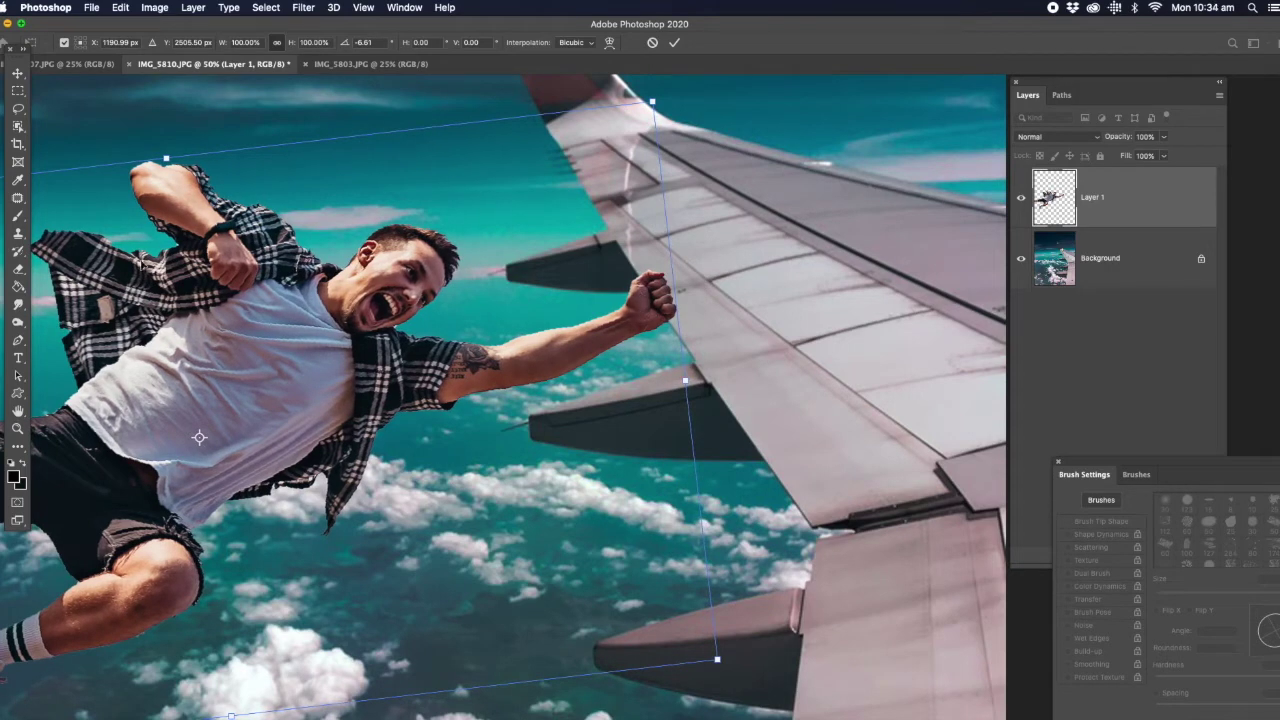
Scale the man down to about 76.5% and move him so his fist rests on the wing's edge.
{"action": "left_click", "coordinate": [17, 428]}
{"action": "right_click", "coordinate": [440, 262]}
{"action": "left_click", "coordinate": [441, 263]}
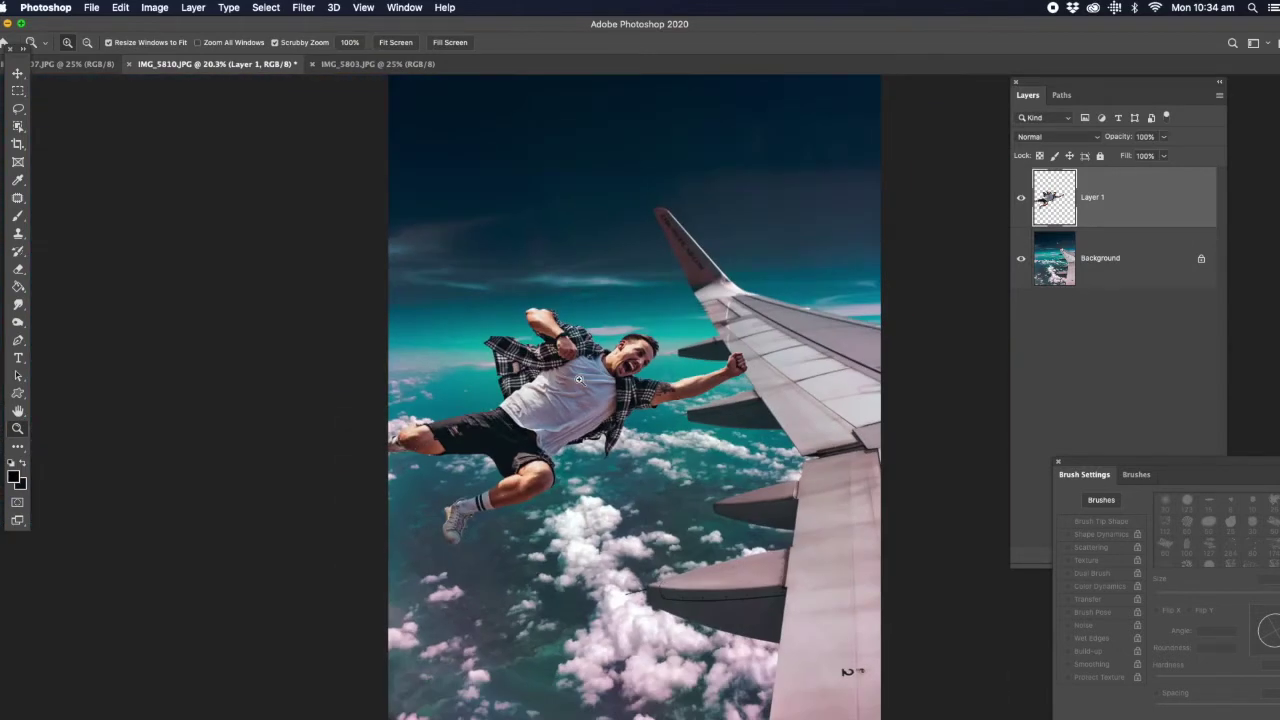
{"action": "left_click", "coordinate": [18, 74]}
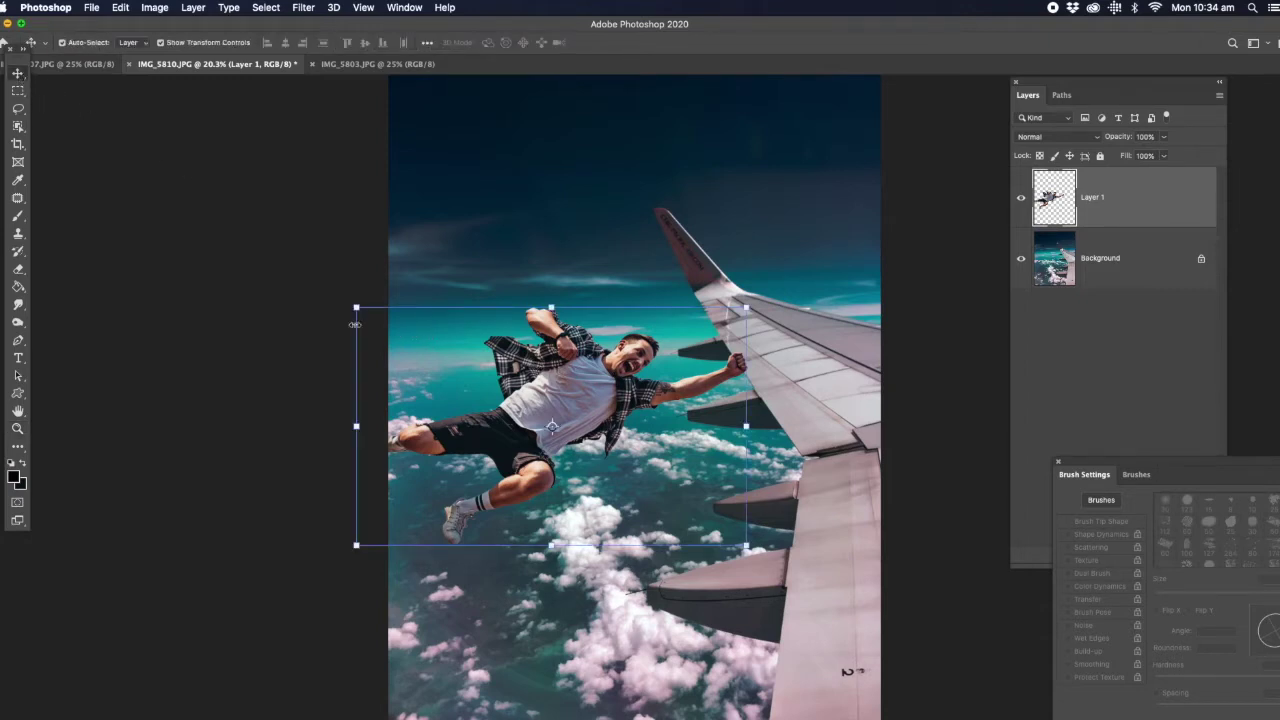
{"action": "left_click_drag", "start_coordinate": [356, 310], "coordinate": [448, 363]}
{"action": "left_click_drag", "start_coordinate": [600, 436], "coordinate": [628, 439]}
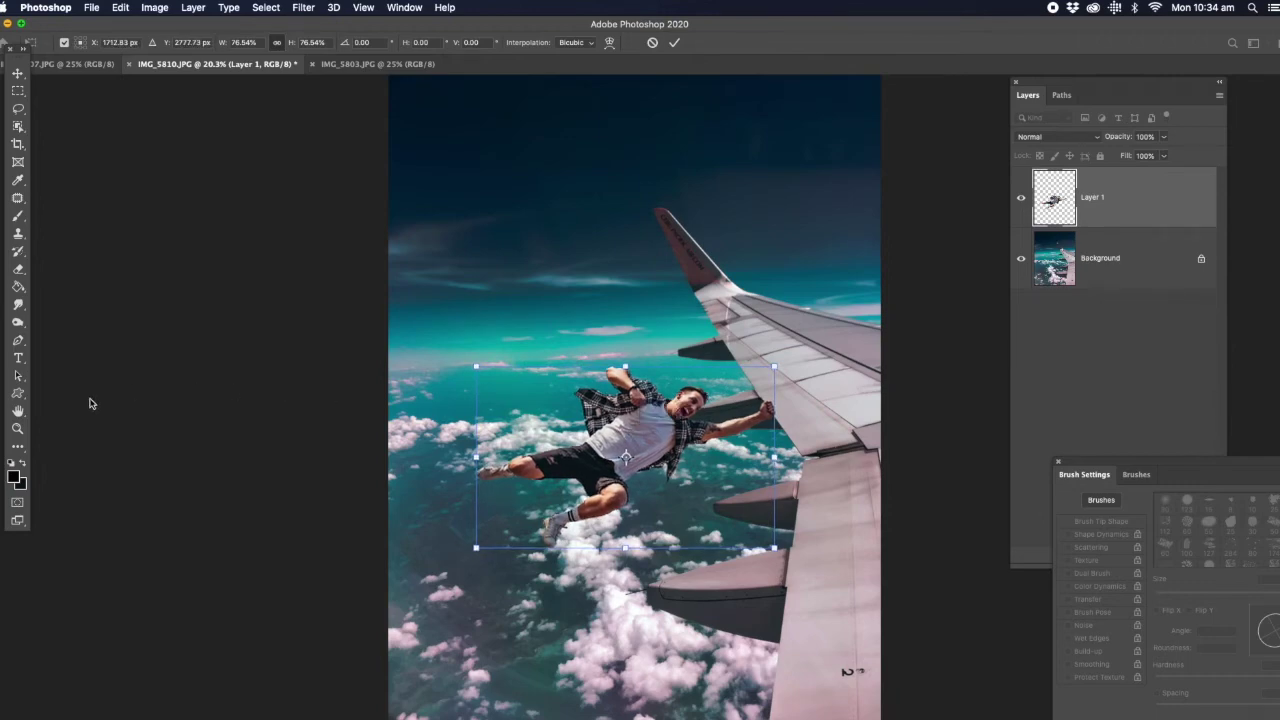
Defringe the man's layer with a width of 1 pixel to clean the pale outline along his arm.
{"action": "left_click", "coordinate": [17, 428]}
{"action": "left_click", "coordinate": [783, 438]}
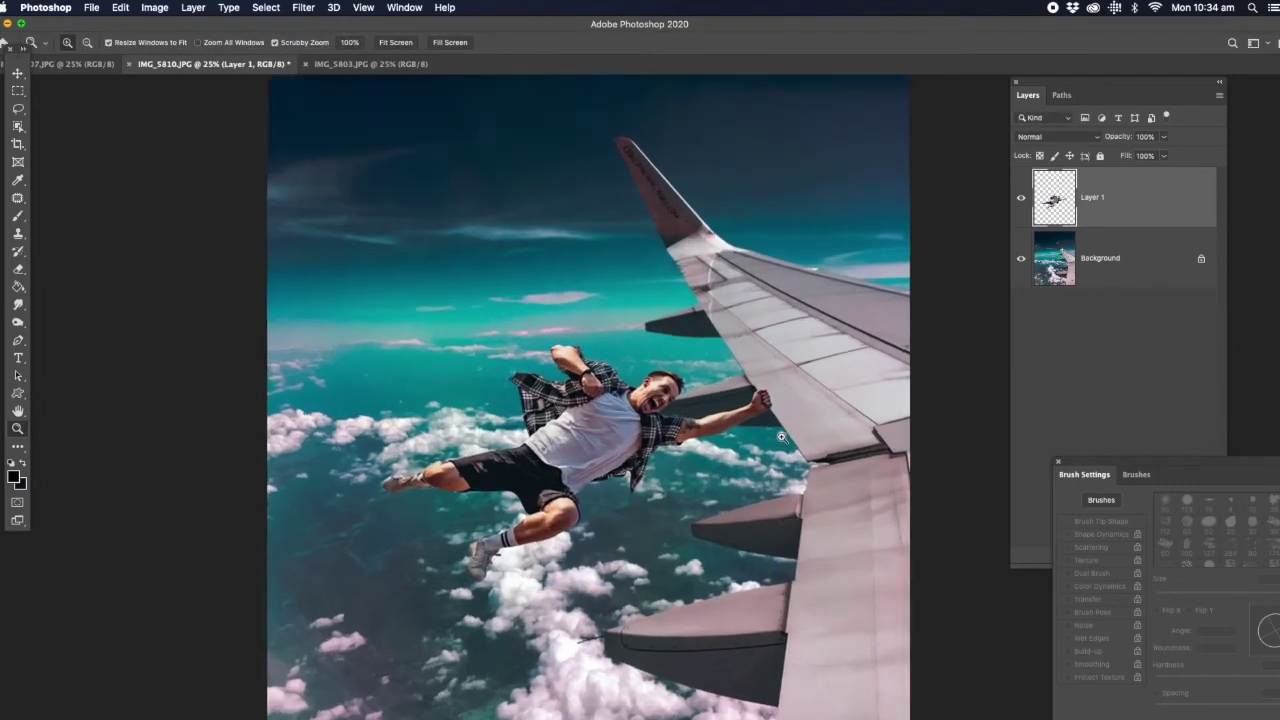
{"action": "left_click", "coordinate": [782, 437]}
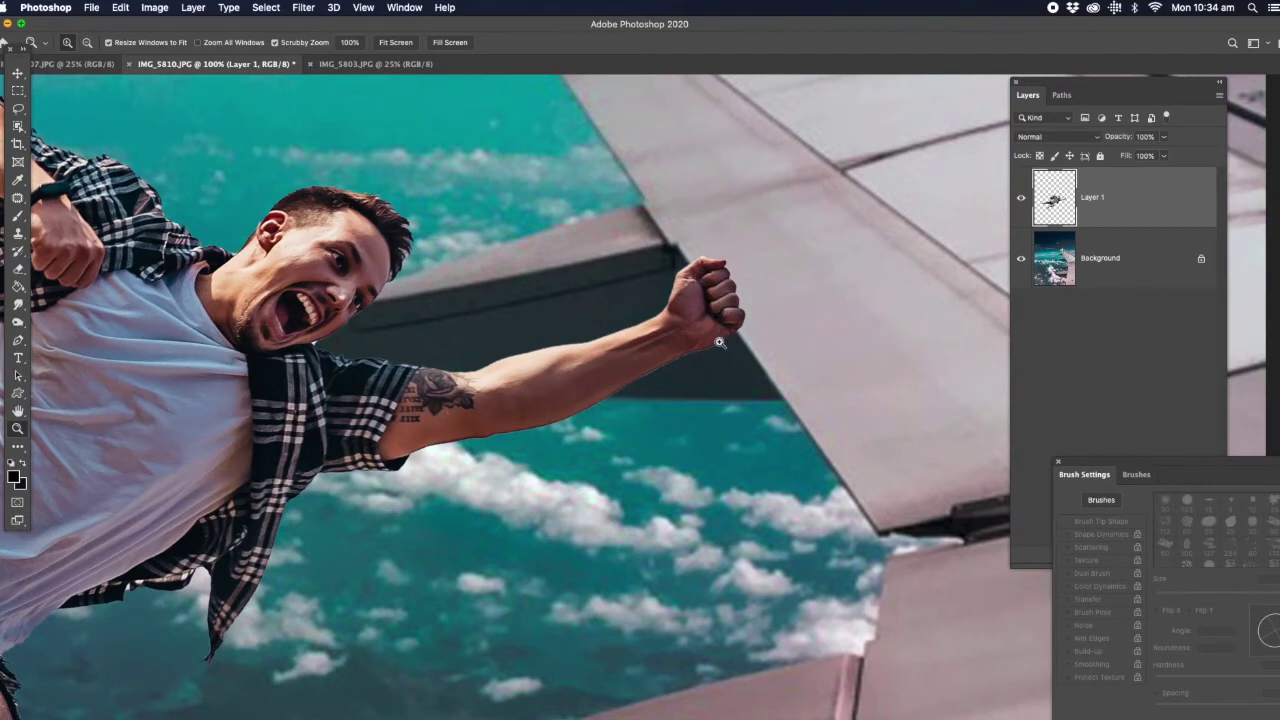
{"action": "left_click", "coordinate": [673, 360]}
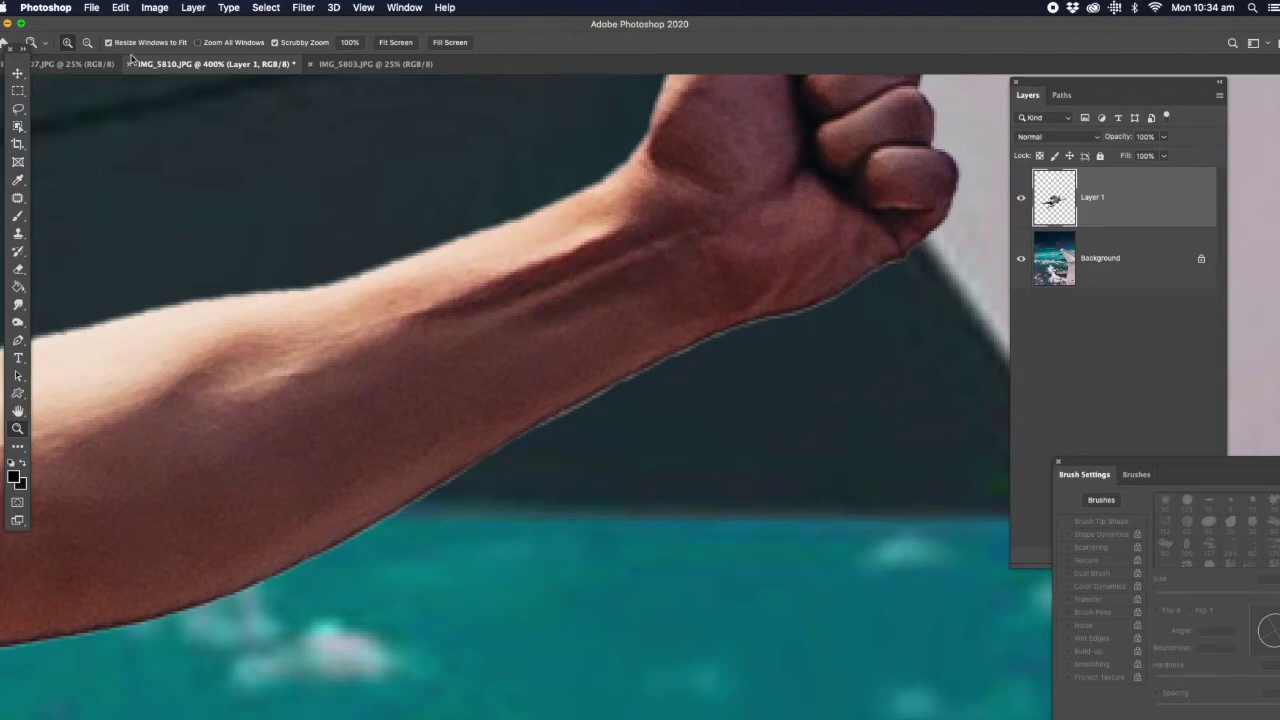
{"action": "left_click", "coordinate": [155, 8]}
{"action": "mouse_move", "coordinate": [193, 8]}
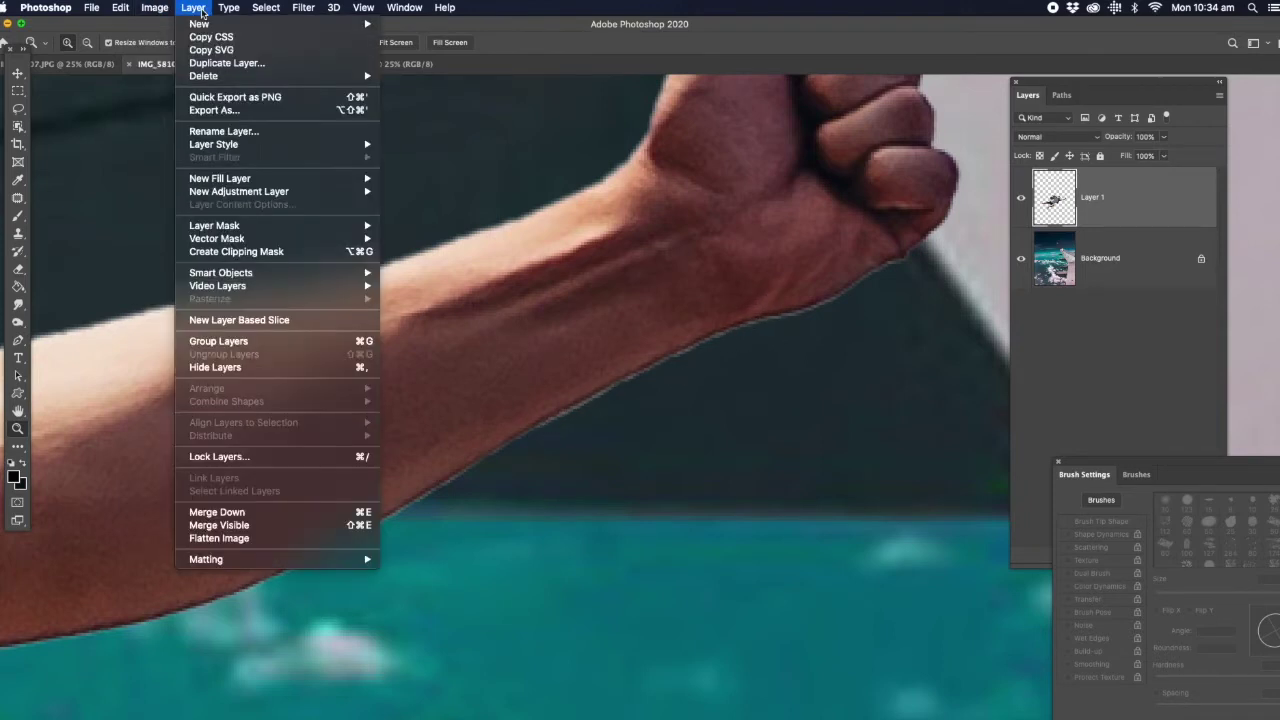
{"action": "mouse_move", "coordinate": [240, 560]}
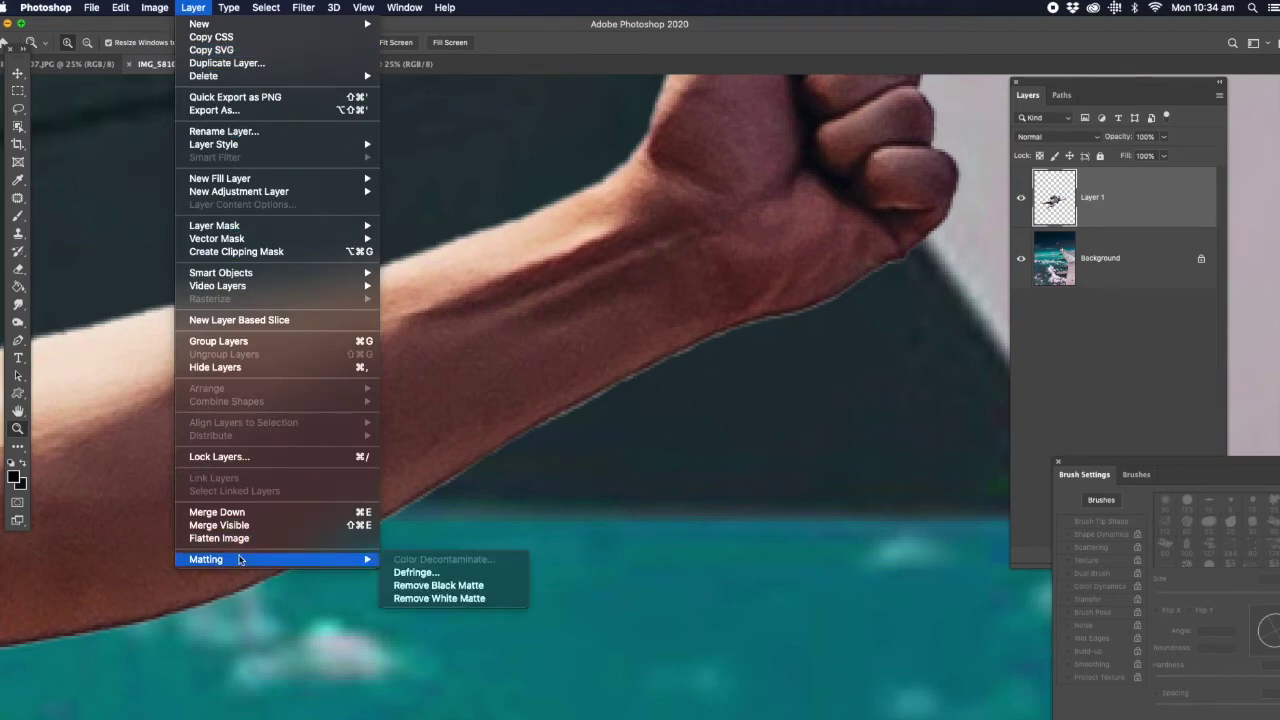
{"action": "left_click", "coordinate": [414, 572]}
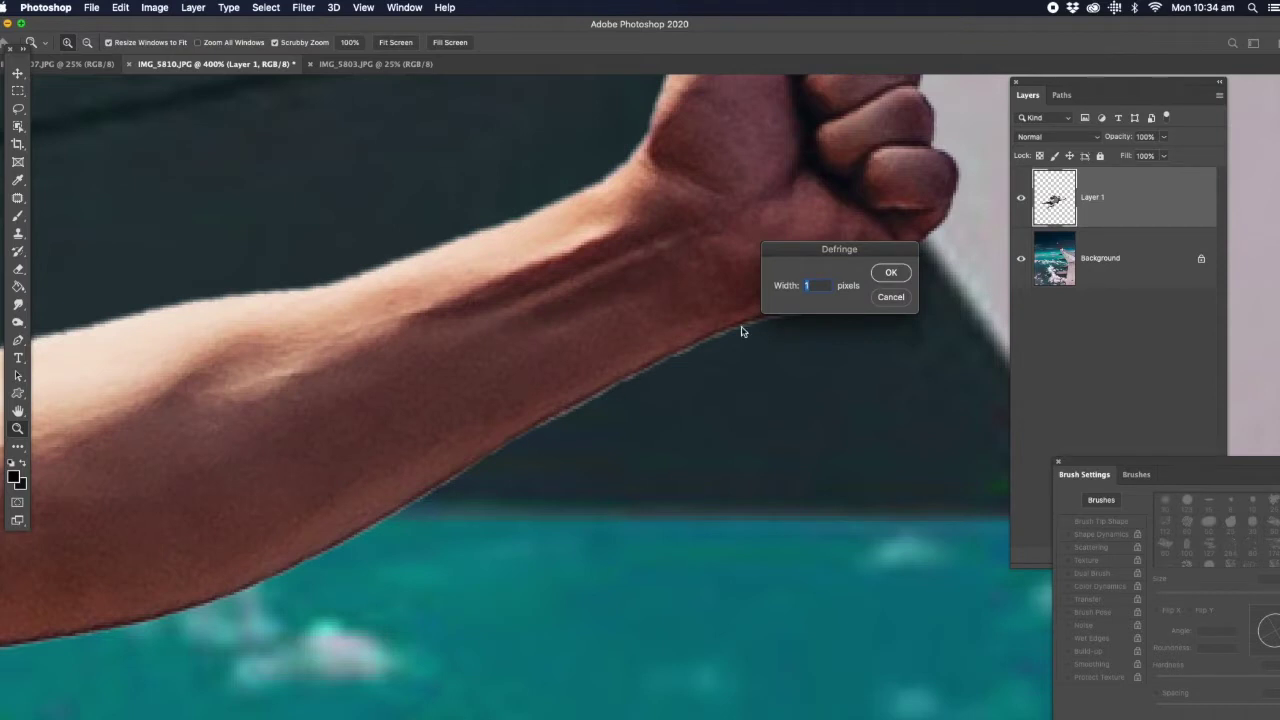
{"action": "left_click", "coordinate": [889, 276]}
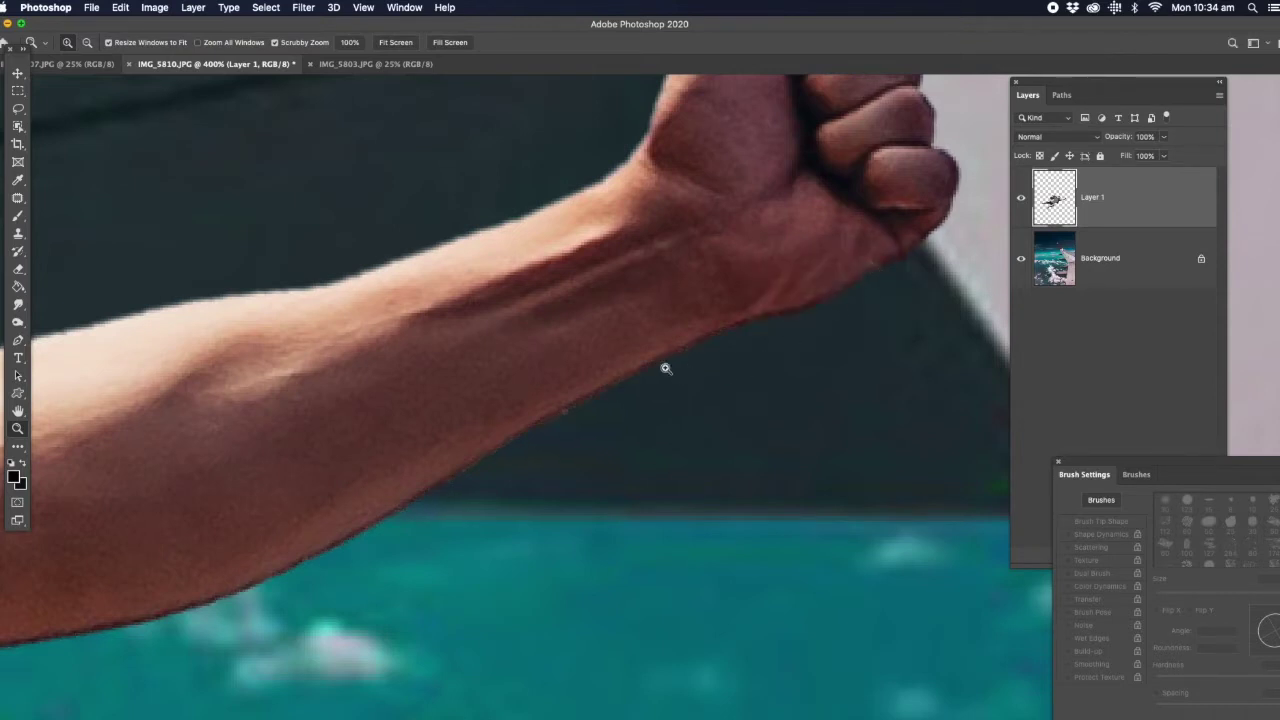
Examine the man's cutout edges around his head and where his fist meets the wing.
{"action": "right_click", "coordinate": [703, 326]}
{"action": "left_click", "coordinate": [718, 332]}
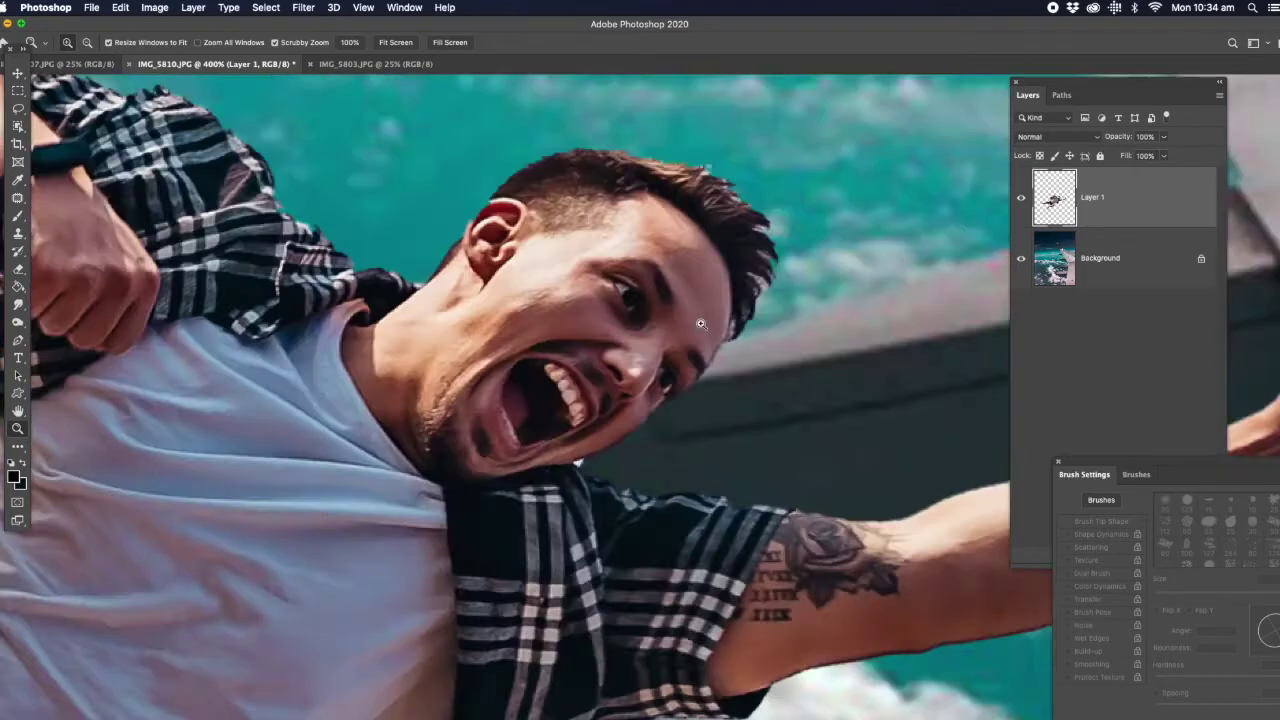
{"action": "left_click", "coordinate": [710, 452]}
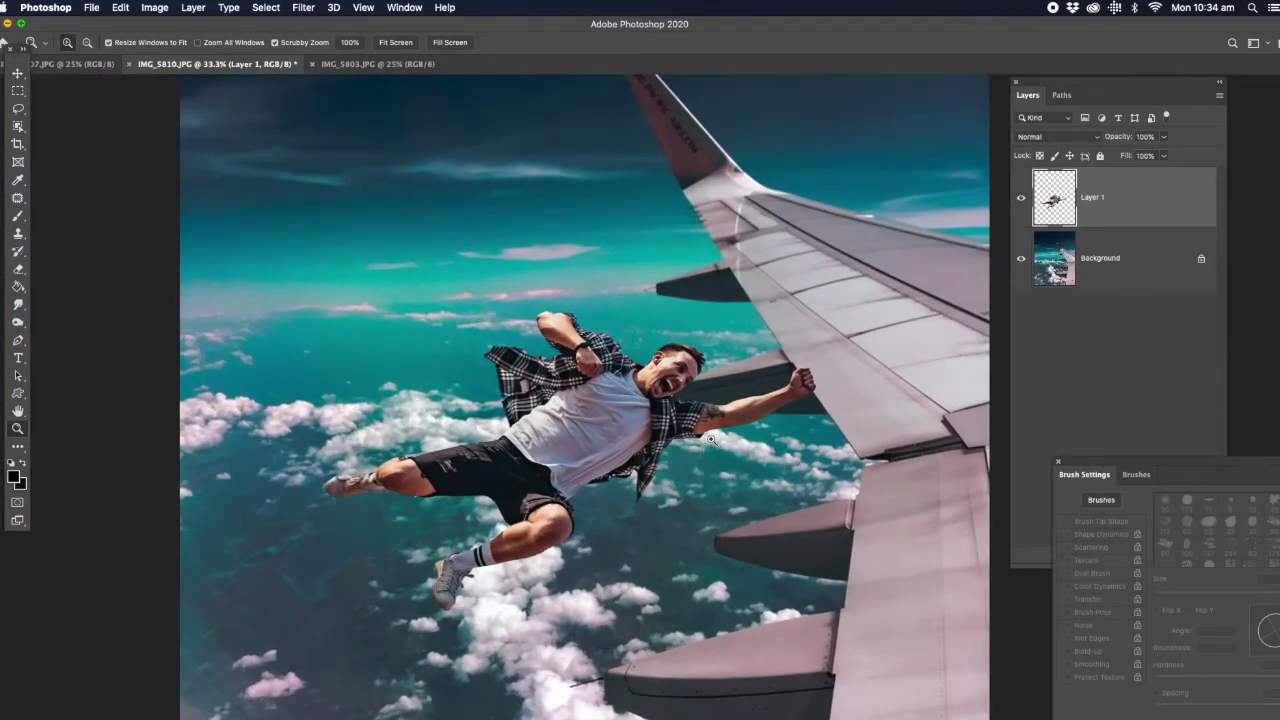
{"action": "left_click_drag", "start_coordinate": [763, 447], "coordinate": [845, 344]}
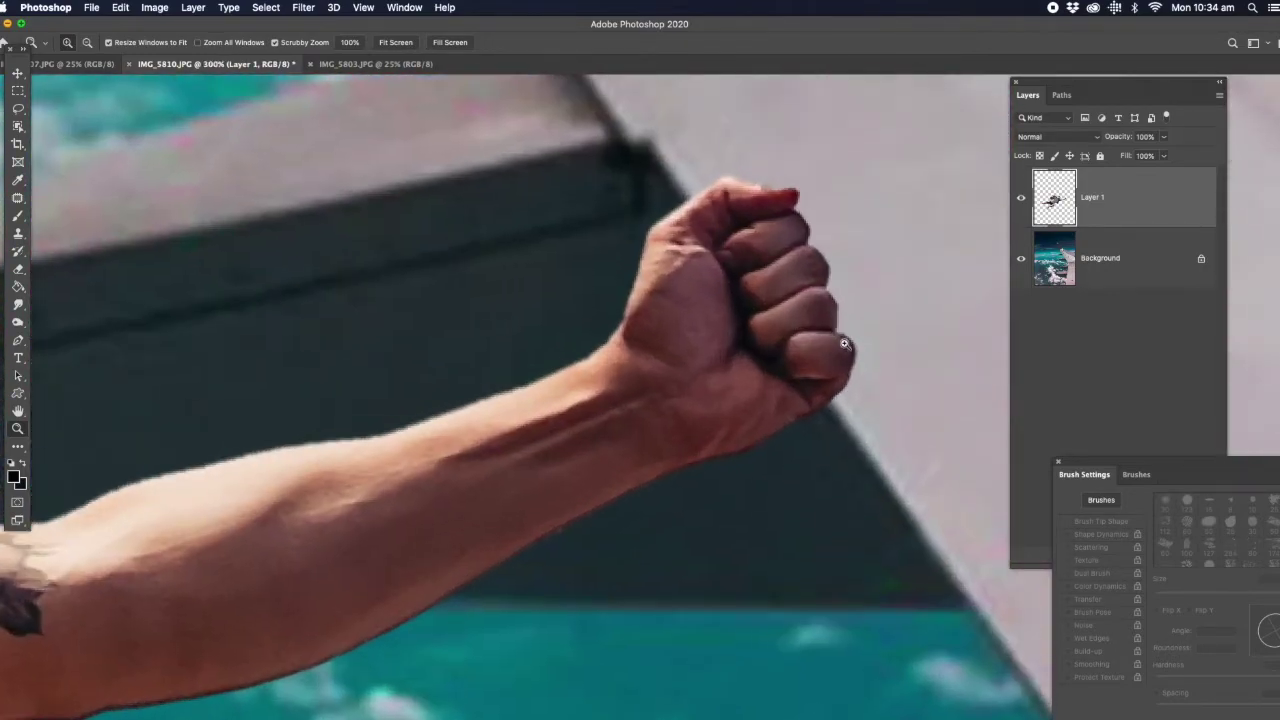
Rotate the man about 2.6° counterclockwise and shift him so his fist overlaps the wing's edge.
{"action": "left_click", "coordinate": [1133, 201]}
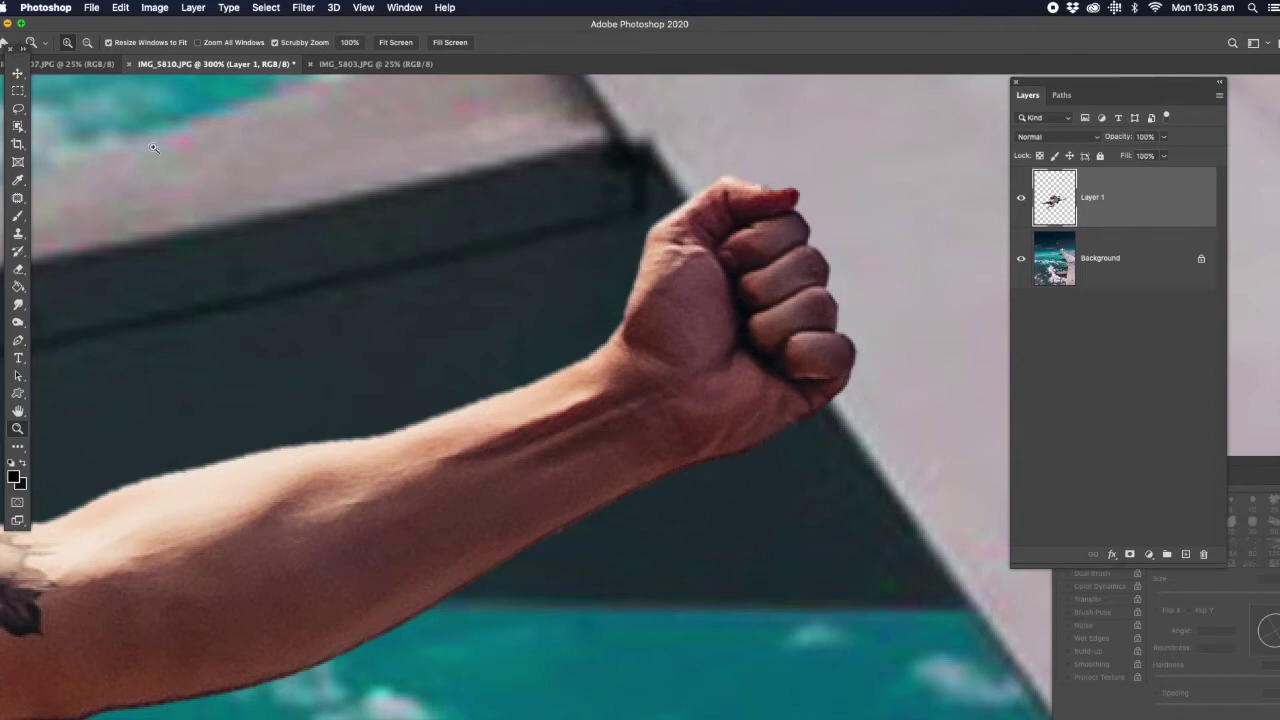
{"action": "left_click", "coordinate": [18, 75]}
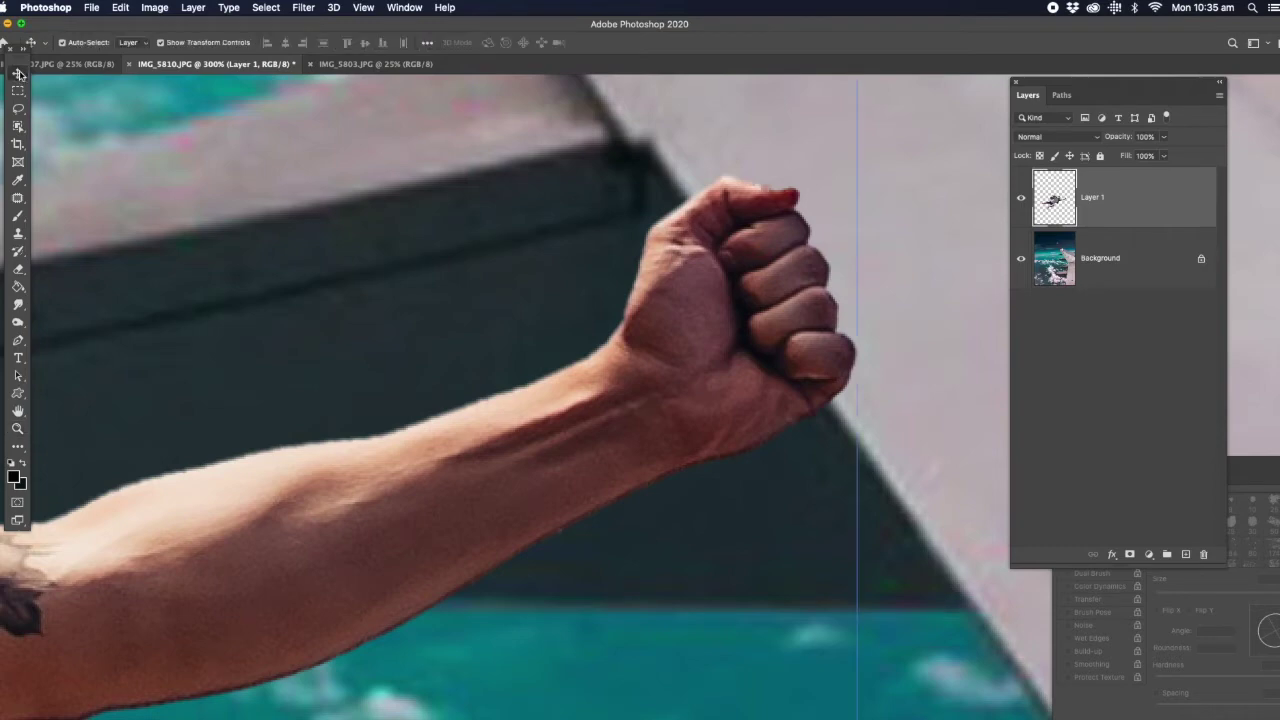
{"action": "left_click_drag", "start_coordinate": [868, 373], "coordinate": [830, 262]}
{"action": "left_click_drag", "start_coordinate": [380, 363], "coordinate": [395, 422]}
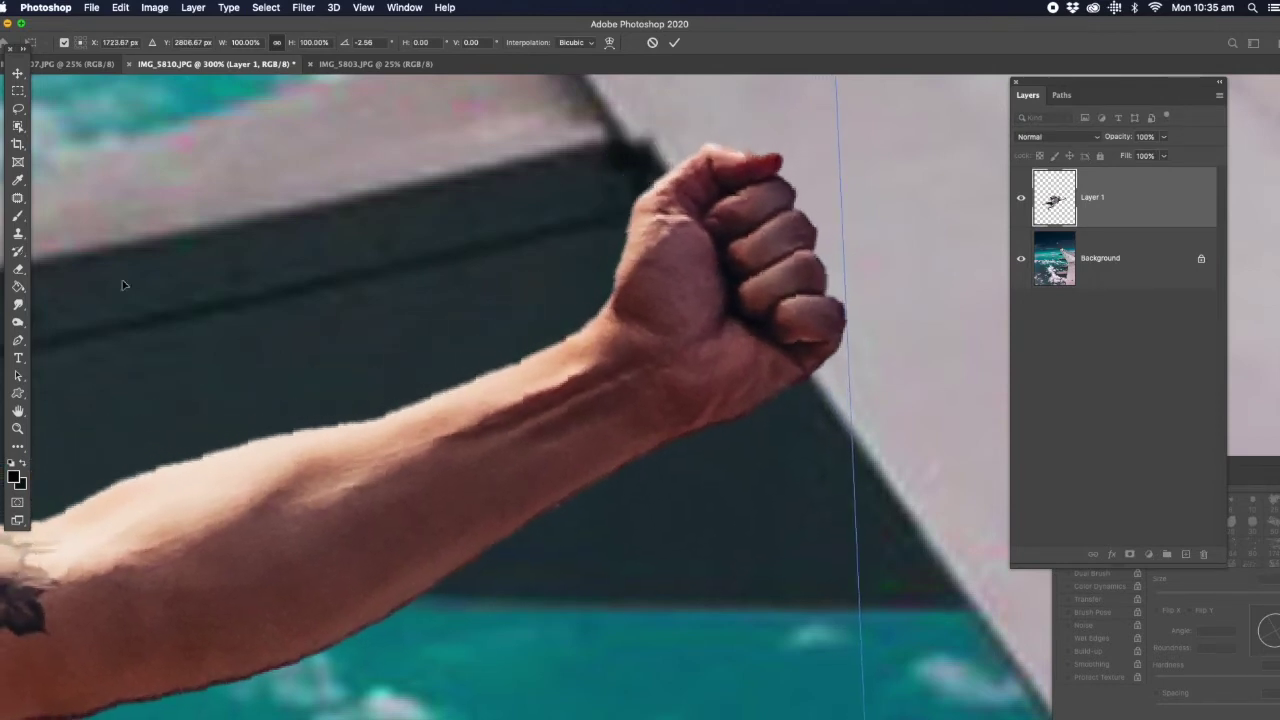
{"action": "left_click", "coordinate": [18, 109]}
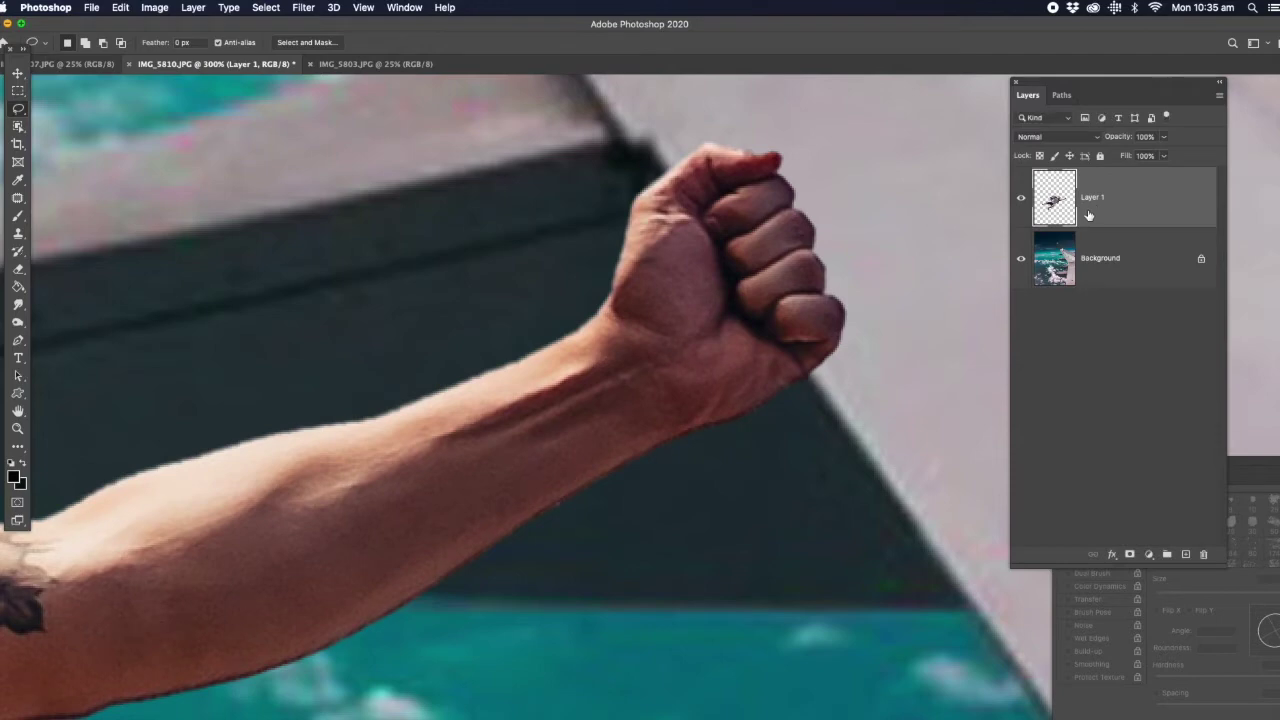
Add a layer mask to Layer 1 and set a soft brush to 21 px for painting on it.
{"action": "left_click", "coordinate": [1129, 555]}
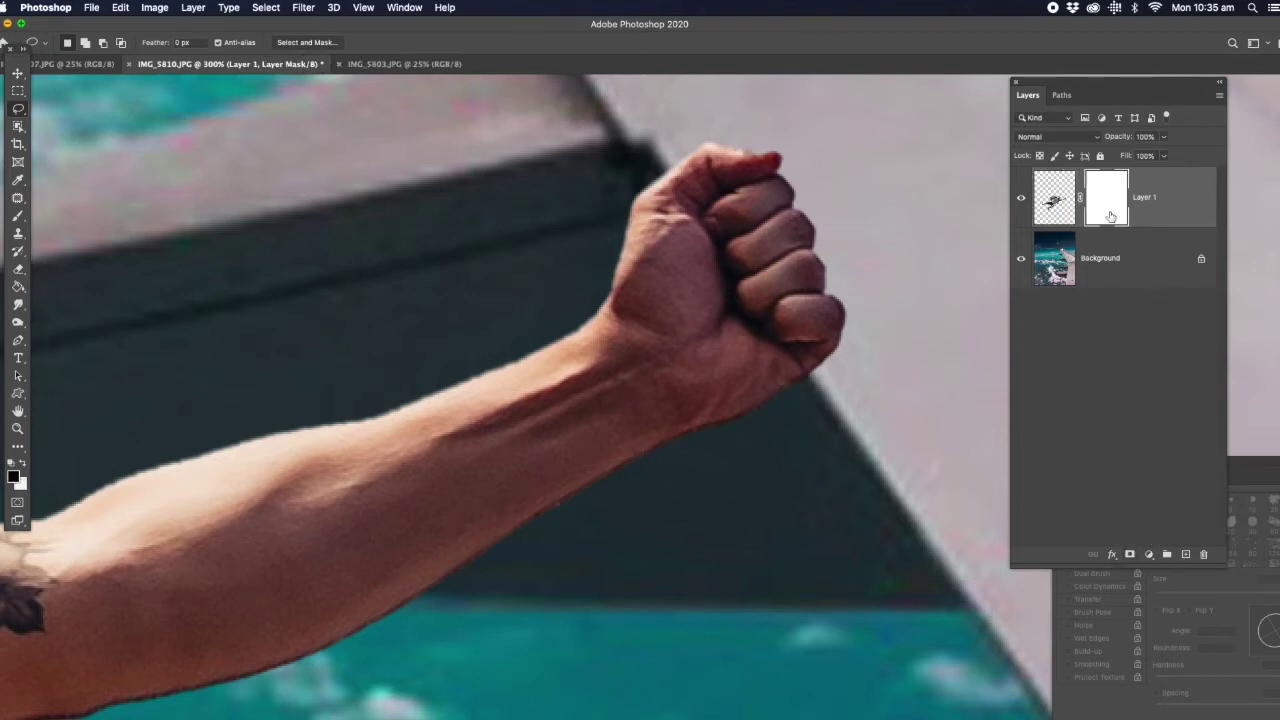
{"action": "left_click", "coordinate": [1062, 210]}
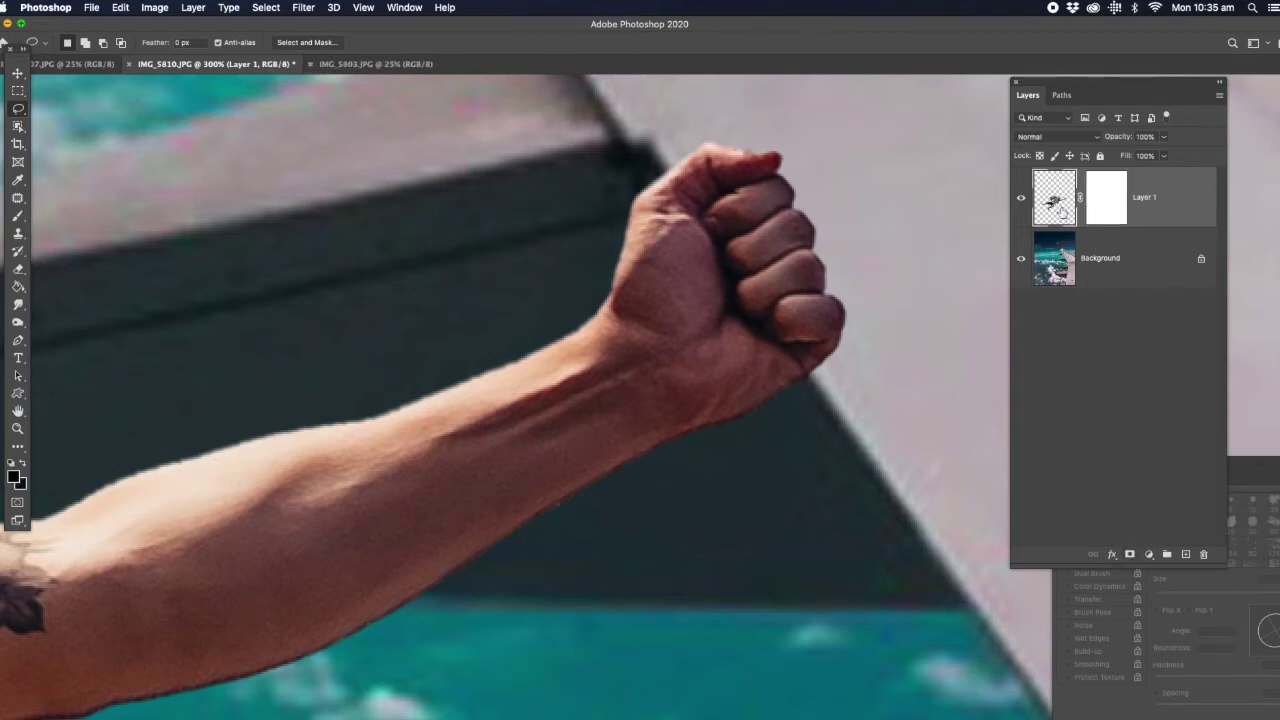
{"action": "left_click", "coordinate": [1112, 208]}
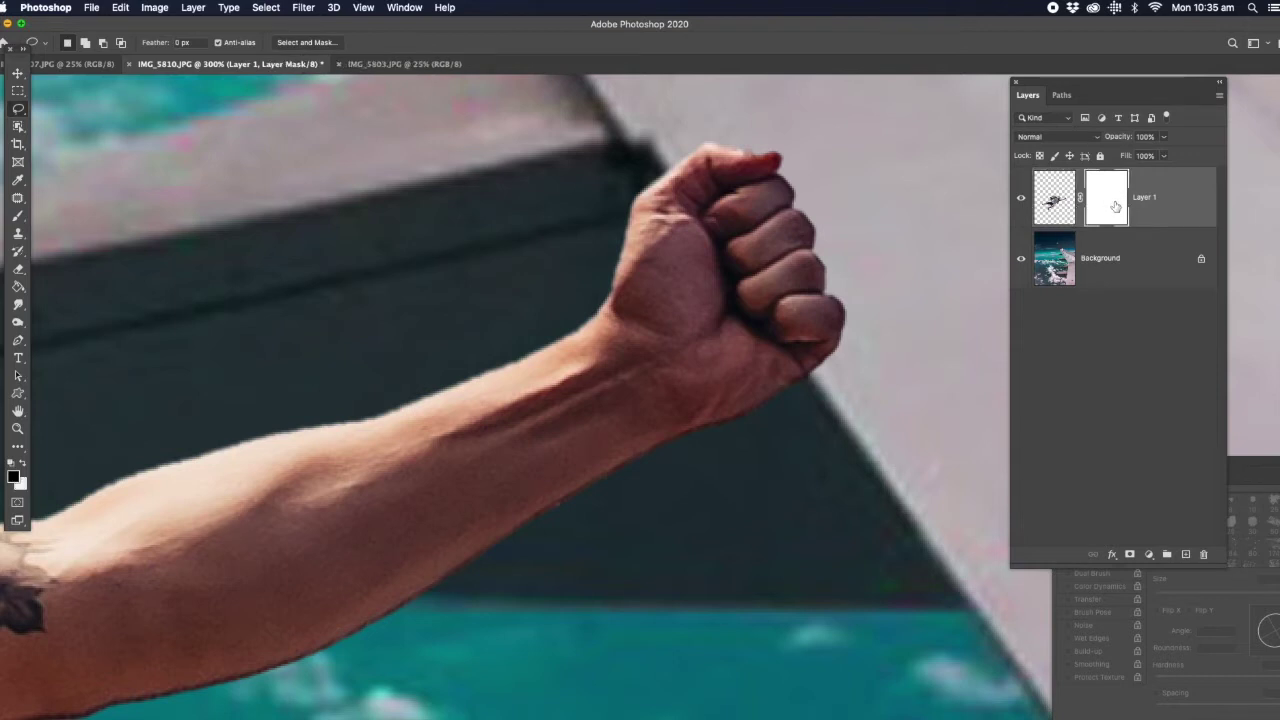
{"action": "left_click", "coordinate": [18, 215]}
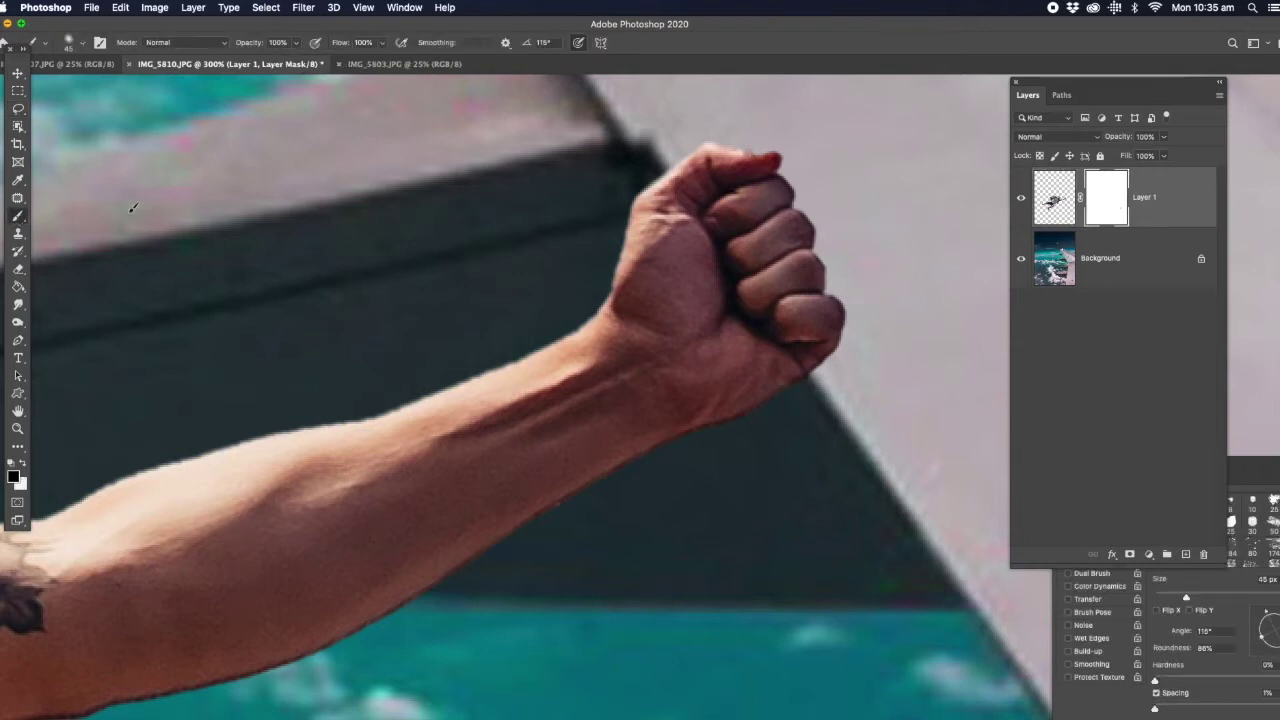
{"action": "left_click_drag", "start_coordinate": [1187, 598], "coordinate": [1176, 598]}
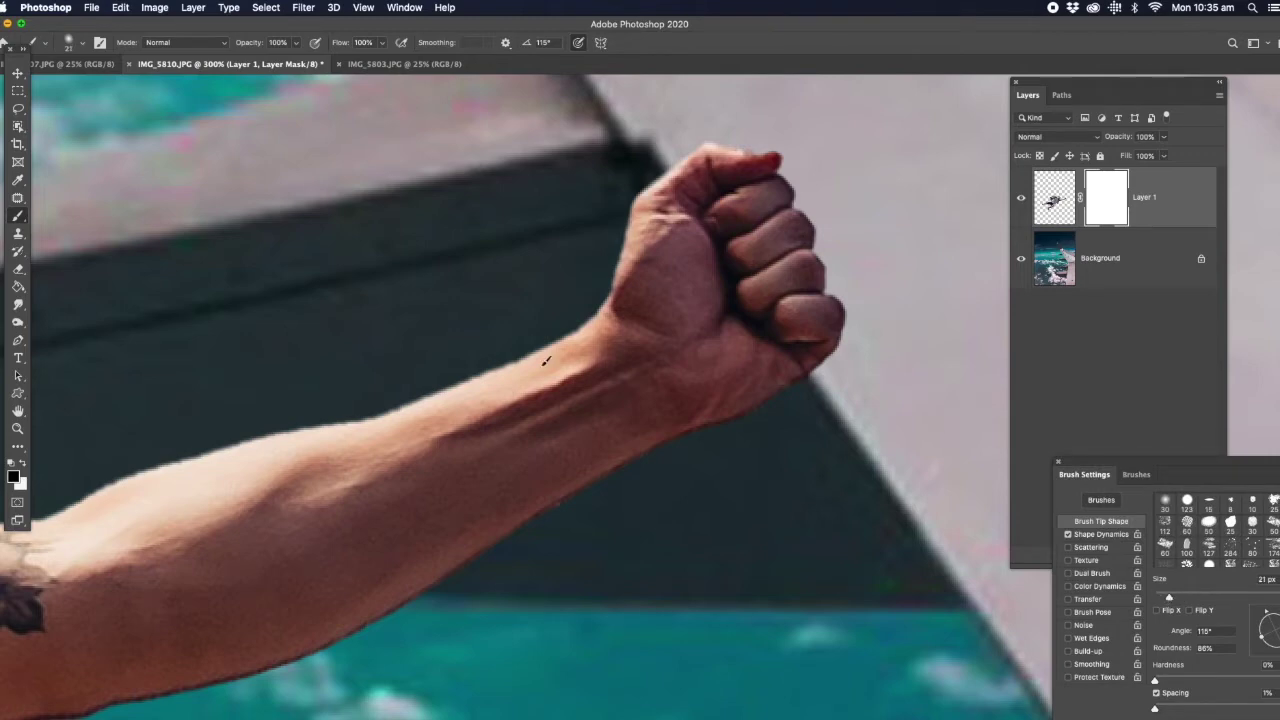
Paint black on the mask to start hiding the curled fingers that lie over the wing.
{"action": "mouse_move", "coordinate": [736, 263]}
{"action": "left_mouse_down"}
{"action": "mouse_move", "coordinate": [778, 298]}
{"action": "mouse_move", "coordinate": [772, 270]}
{"action": "left_mouse_up"}
{"action": "left_click", "coordinate": [25, 465]}
{"action": "left_click", "coordinate": [23, 465]}
{"action": "mouse_move", "coordinate": [797, 193]}
{"action": "left_mouse_down"}
{"action": "mouse_move", "coordinate": [776, 228]}
{"action": "mouse_move", "coordinate": [811, 229]}
{"action": "mouse_move", "coordinate": [777, 283]}
{"action": "mouse_move", "coordinate": [798, 302]}
{"action": "mouse_move", "coordinate": [766, 288]}
{"action": "mouse_move", "coordinate": [822, 360]}
{"action": "left_mouse_up"}
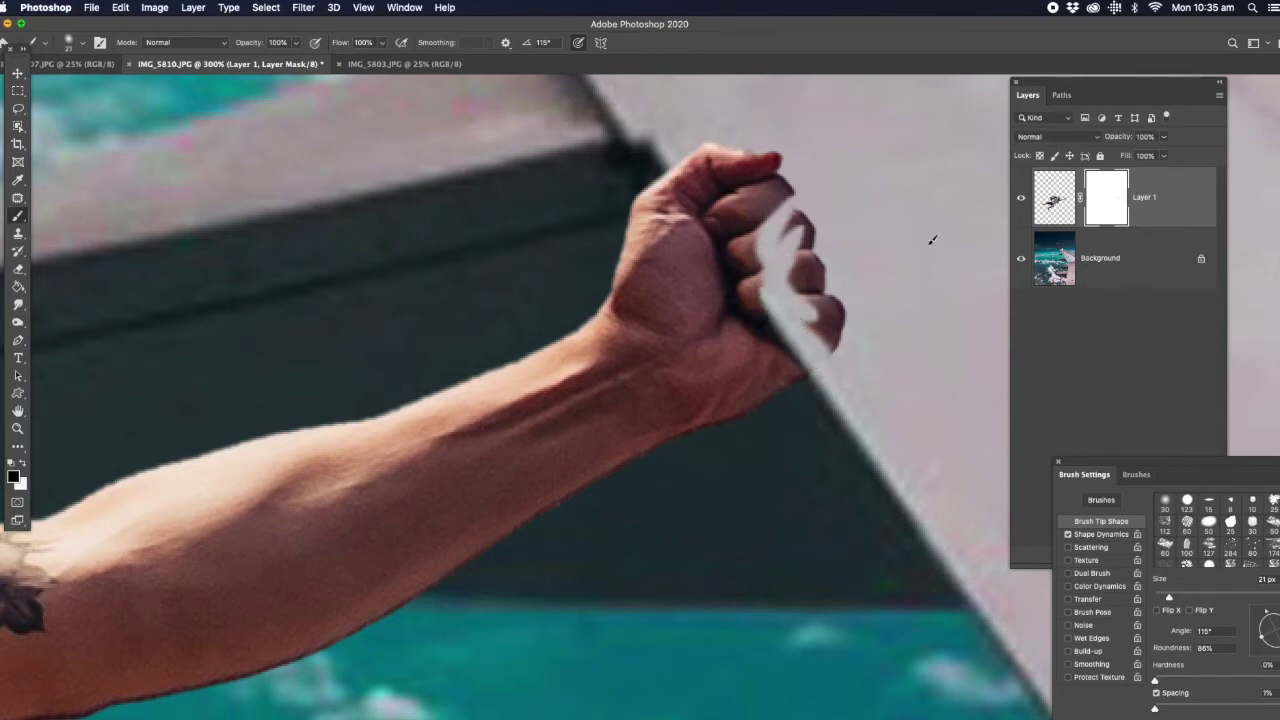
Lower Layer 1's opacity to 68% and mask out the remaining fingers along the wing's edge, keeping the thumb.
{"action": "left_click", "coordinate": [1165, 140]}
{"action": "left_click", "coordinate": [1146, 153]}
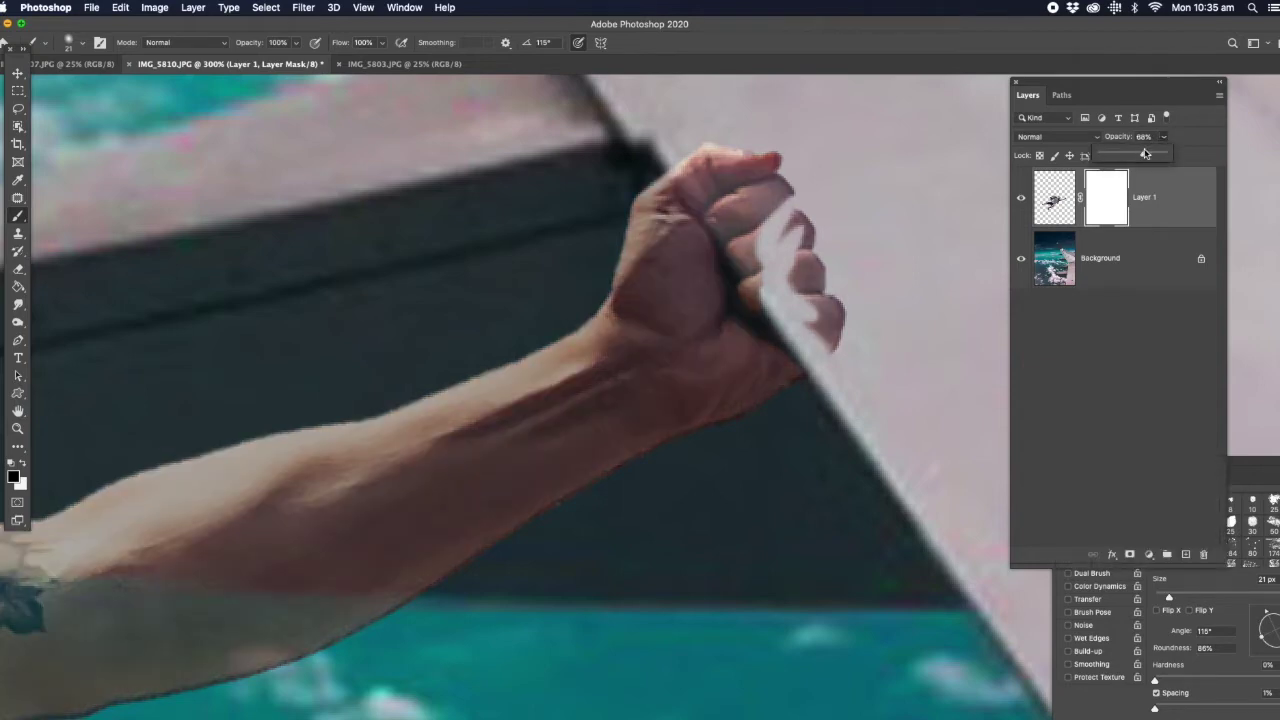
{"action": "left_click_drag", "start_coordinate": [716, 213], "coordinate": [768, 284]}
{"action": "mouse_move", "coordinate": [806, 325]}
{"action": "left_mouse_down"}
{"action": "mouse_move", "coordinate": [841, 296]}
{"action": "mouse_move", "coordinate": [817, 224]}
{"action": "mouse_move", "coordinate": [777, 233]}
{"action": "left_mouse_up"}
{"action": "mouse_move", "coordinate": [807, 180]}
{"action": "left_mouse_down"}
{"action": "mouse_move", "coordinate": [742, 203]}
{"action": "mouse_move", "coordinate": [785, 174]}
{"action": "mouse_move", "coordinate": [787, 203]}
{"action": "mouse_move", "coordinate": [767, 220]}
{"action": "mouse_move", "coordinate": [746, 222]}
{"action": "mouse_move", "coordinate": [753, 192]}
{"action": "mouse_move", "coordinate": [717, 211]}
{"action": "left_mouse_up"}
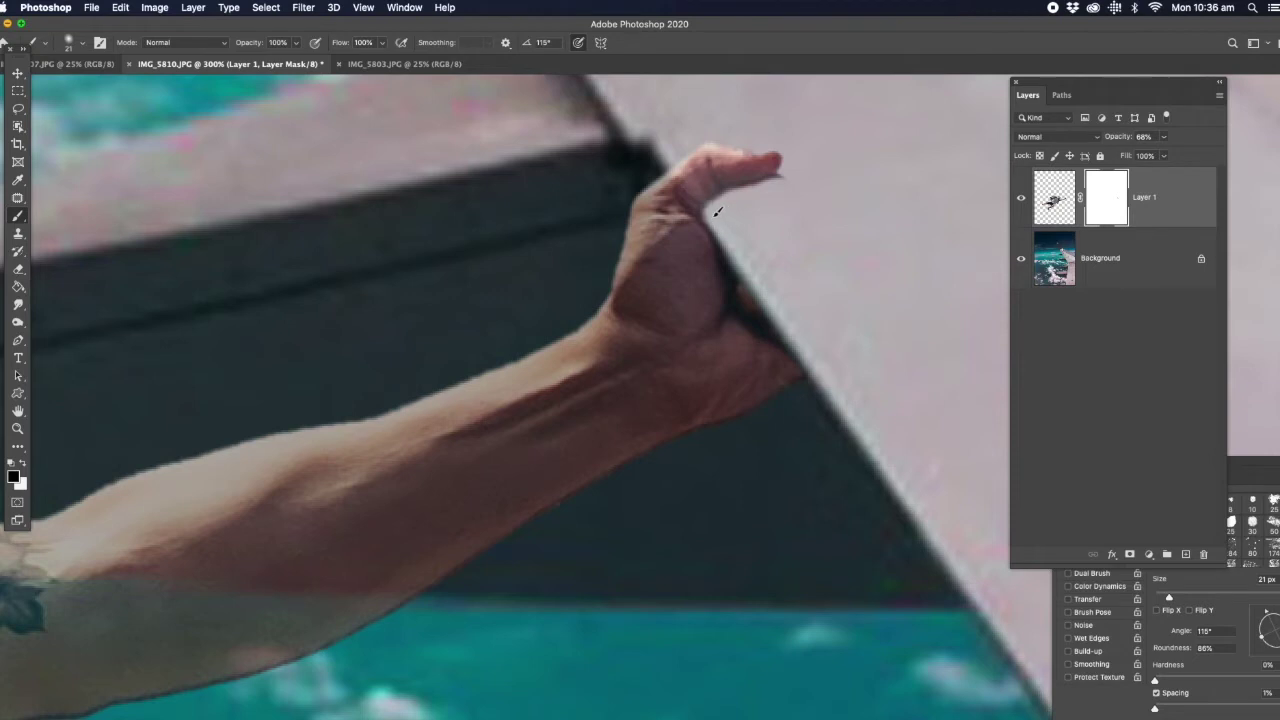
Restore Layer 1's opacity to 100% and refine the mask where the thumb meets the wing.
{"action": "left_click", "coordinate": [1163, 138]}
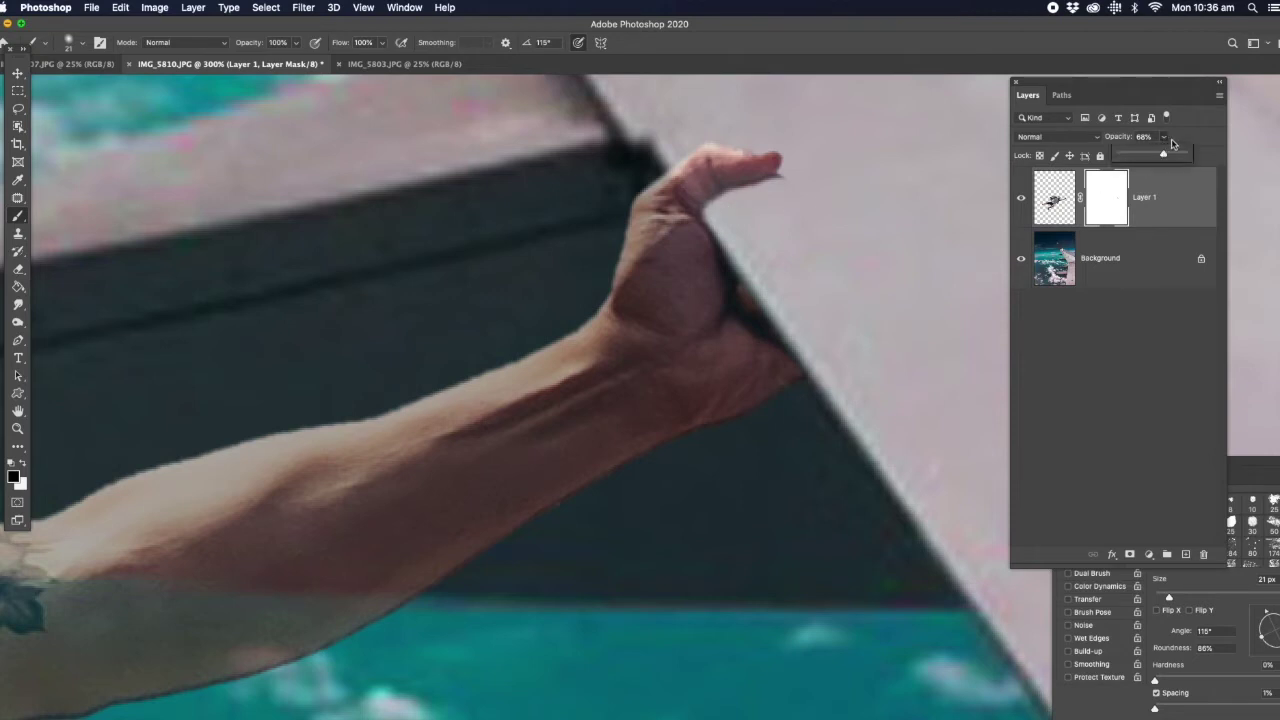
{"action": "left_click_drag", "start_coordinate": [1164, 156], "coordinate": [1221, 157]}
{"action": "left_click", "coordinate": [787, 177]}
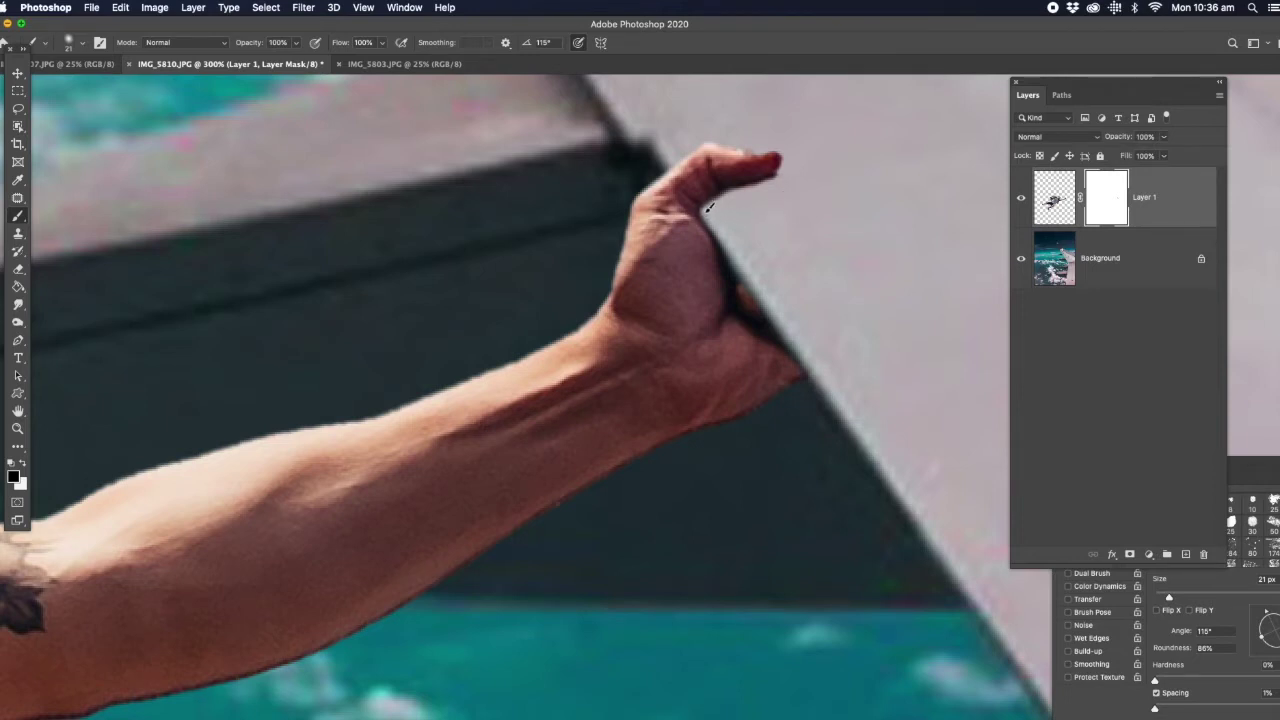
{"action": "left_click", "coordinate": [22, 465]}
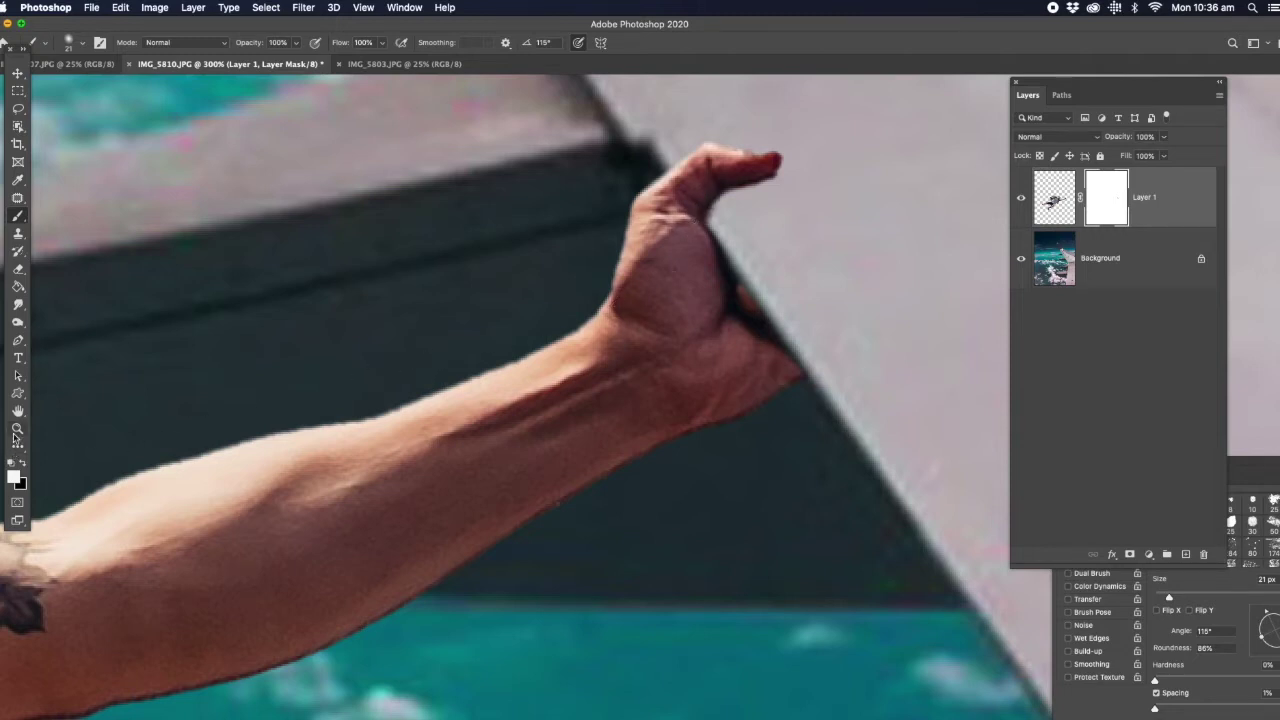
Mask out the white fleck beneath the man's bent knee beside the shorts' hem, restoring skin where needed.
{"action": "left_click", "coordinate": [17, 428]}
{"action": "right_click", "coordinate": [586, 288]}
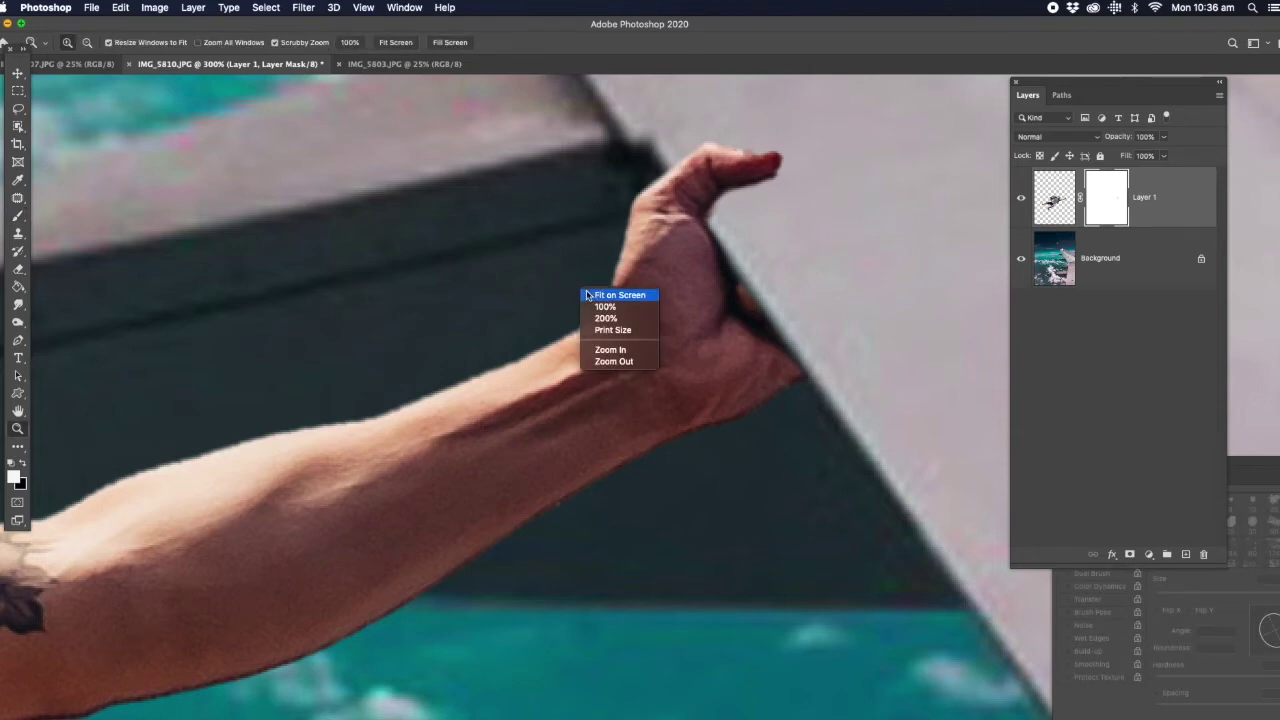
{"action": "left_click", "coordinate": [592, 296]}
{"action": "left_click_drag", "start_coordinate": [800, 441], "coordinate": [786, 428]}
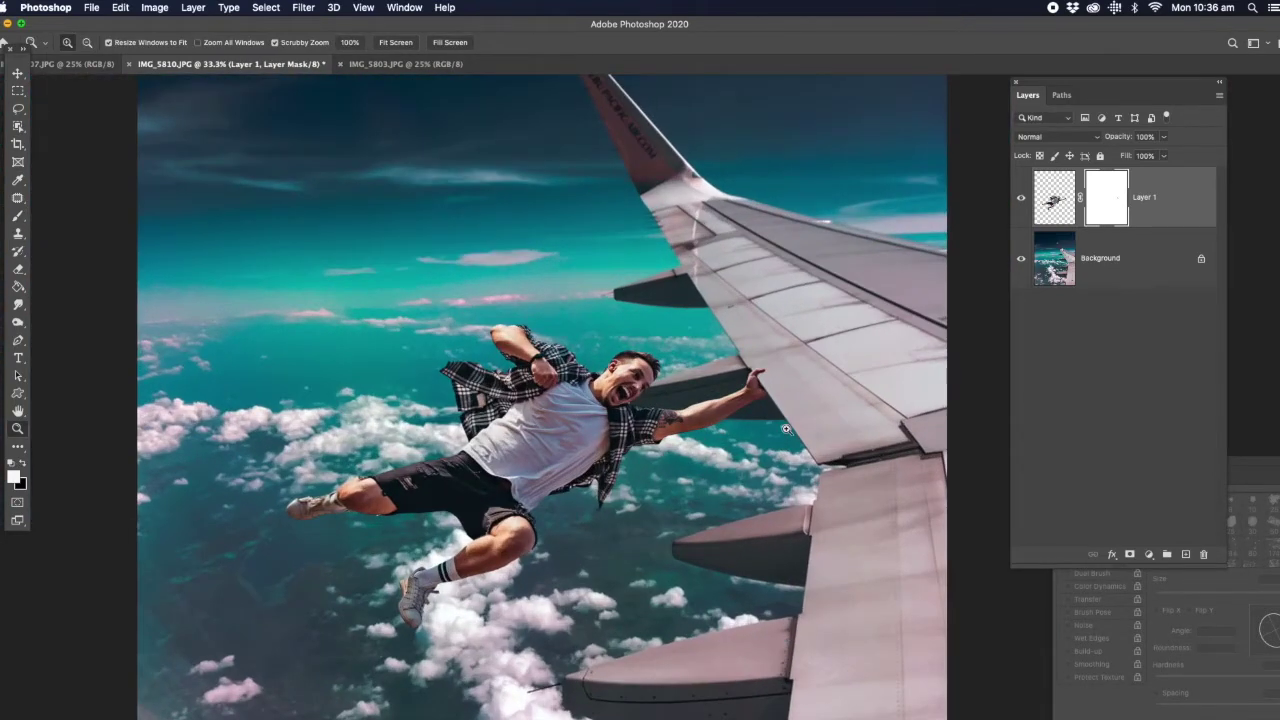
{"action": "left_click_drag", "start_coordinate": [386, 530], "coordinate": [379, 515]}
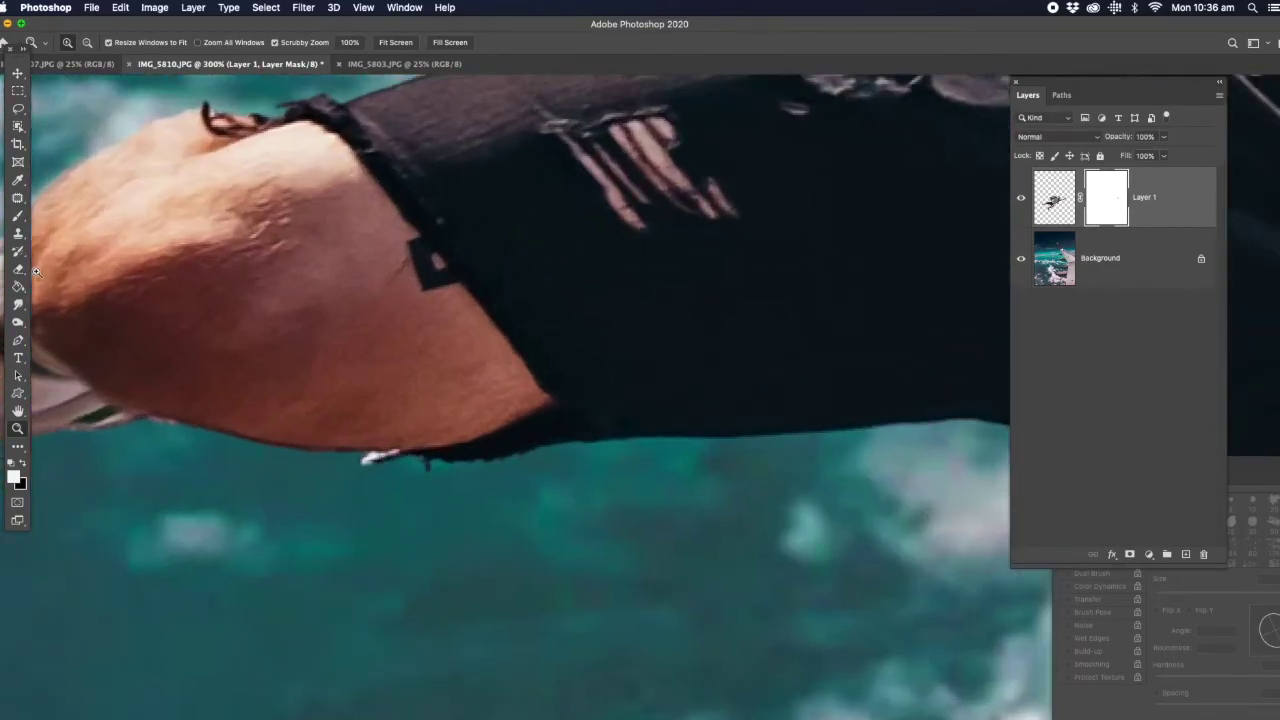
{"action": "left_click", "coordinate": [19, 218]}
{"action": "left_click", "coordinate": [23, 464]}
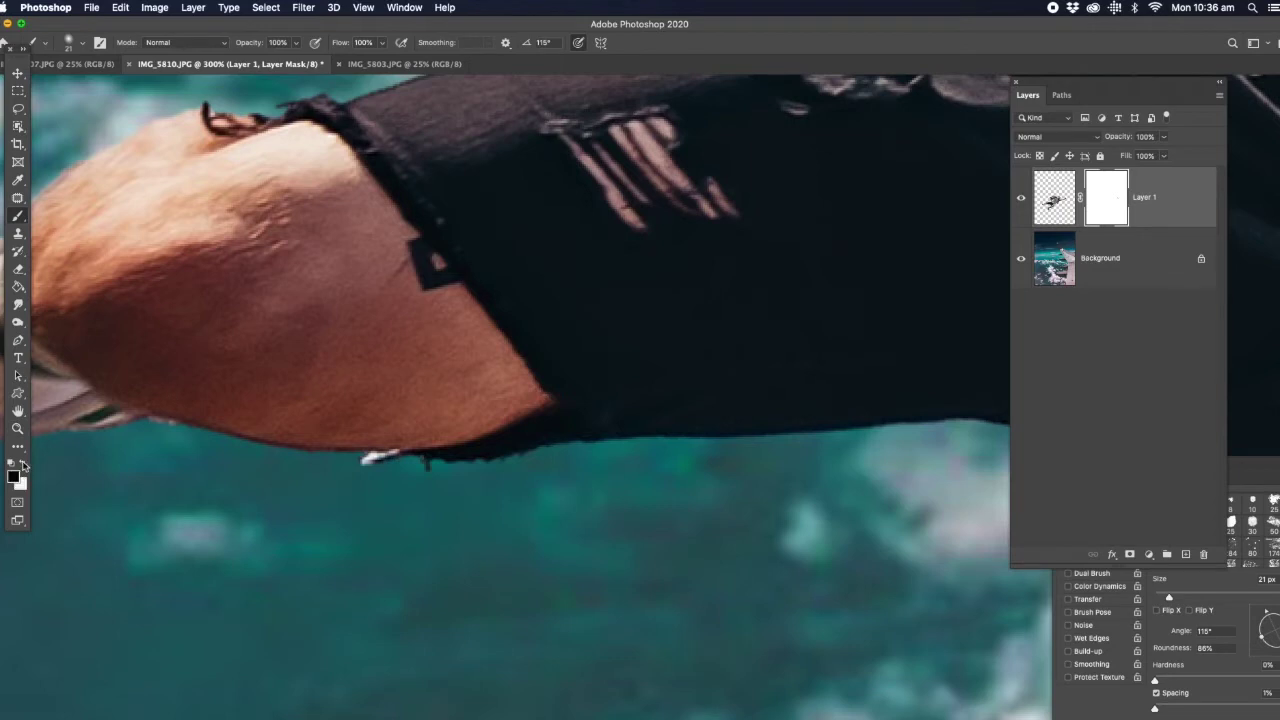
{"action": "mouse_move", "coordinate": [384, 453]}
{"action": "left_mouse_down"}
{"action": "mouse_move", "coordinate": [370, 459]}
{"action": "mouse_move", "coordinate": [398, 447]}
{"action": "left_mouse_up"}
{"action": "left_click", "coordinate": [24, 463]}
{"action": "left_click_drag", "start_coordinate": [388, 446], "coordinate": [368, 447]}
{"action": "left_click", "coordinate": [24, 463]}
{"action": "left_click_drag", "start_coordinate": [394, 450], "coordinate": [368, 455]}
Reduce the brush to 10 px and paint the knee's lower edge back in with white on the mask.
{"action": "left_click_drag", "start_coordinate": [1167, 598], "coordinate": [1160, 597]}
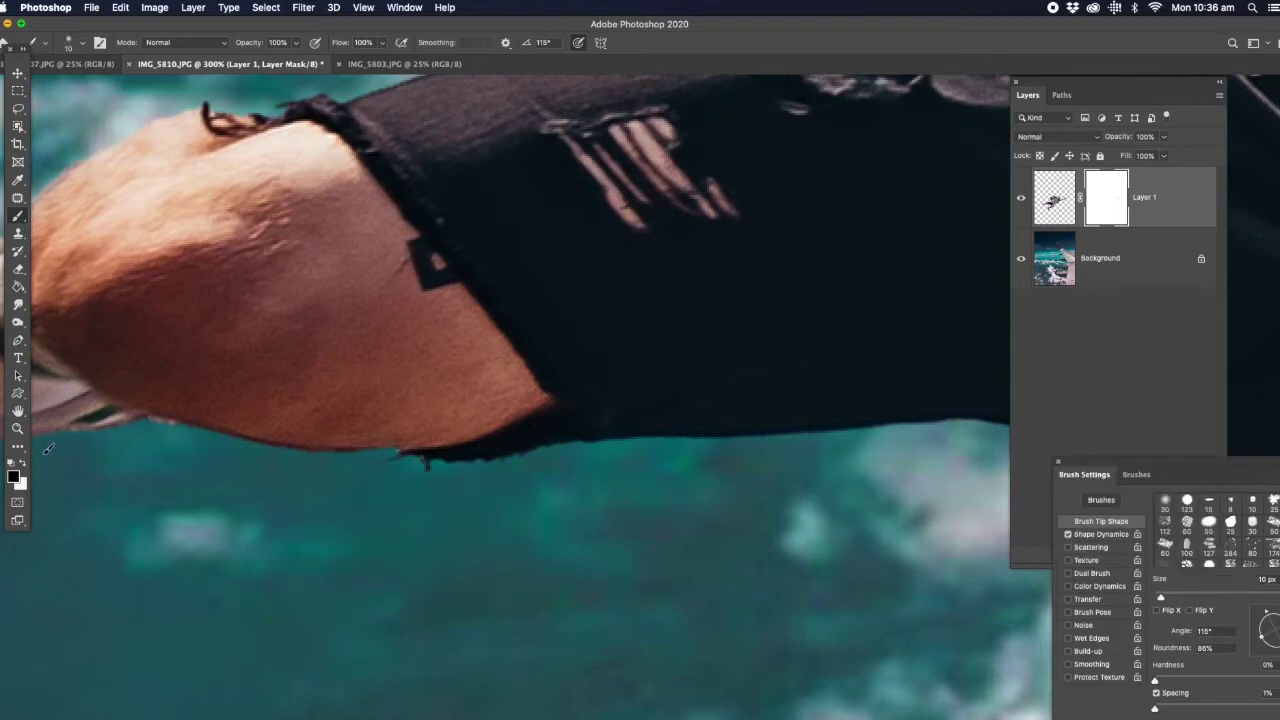
{"action": "left_click", "coordinate": [24, 463]}
{"action": "left_click_drag", "start_coordinate": [420, 441], "coordinate": [381, 439]}
{"action": "left_click", "coordinate": [27, 464]}
Review the masked man against the wing and sky, in the full composite and at closer range.
{"action": "left_click", "coordinate": [17, 428]}
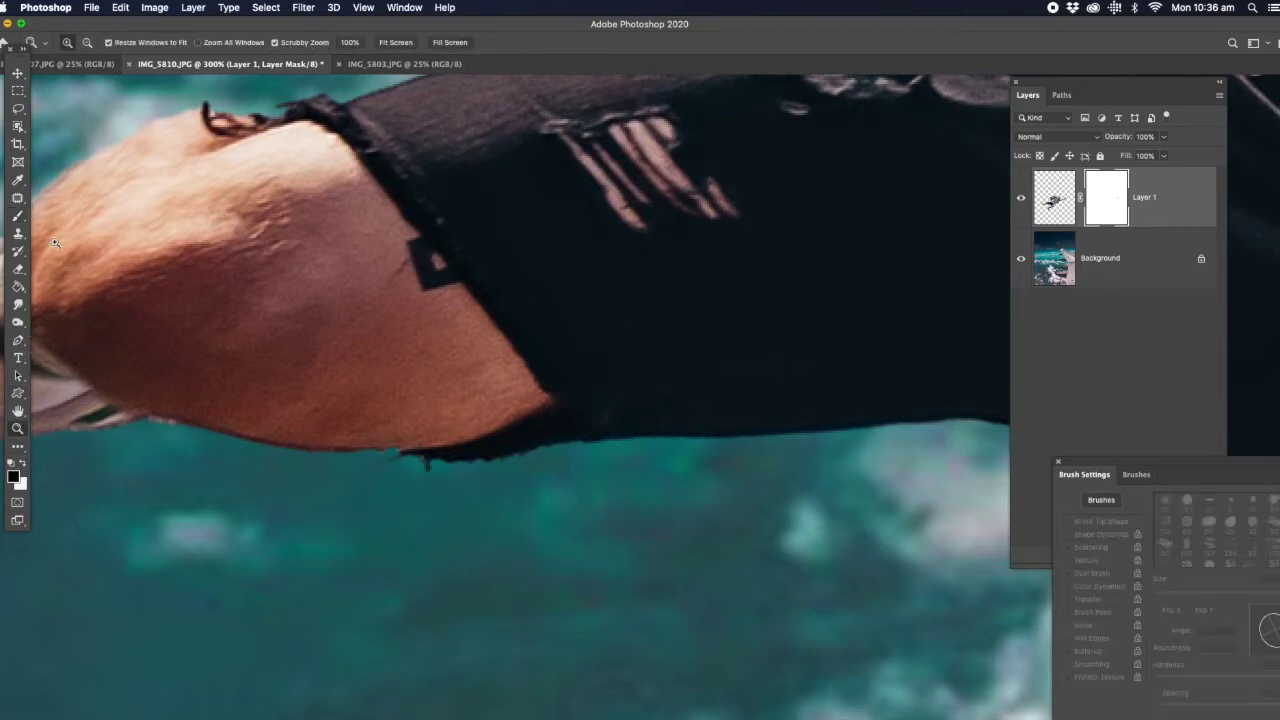
{"action": "left_click", "coordinate": [17, 216]}
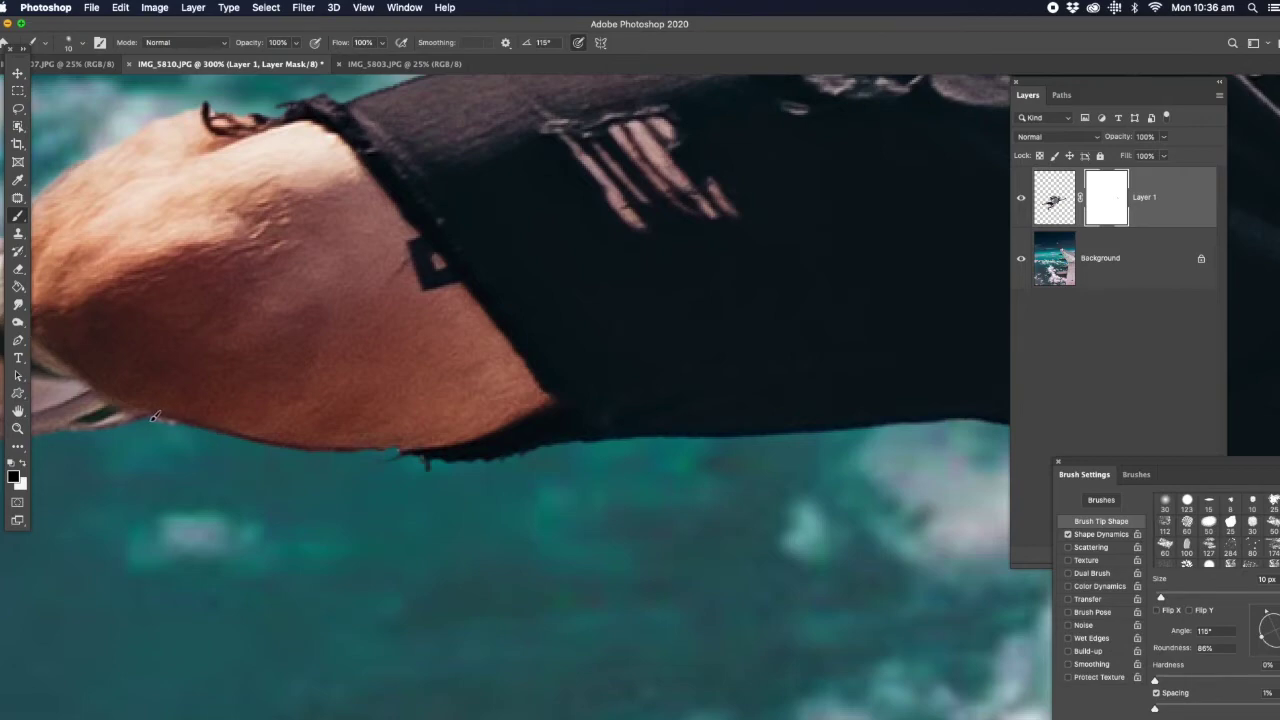
{"action": "left_click", "coordinate": [17, 428]}
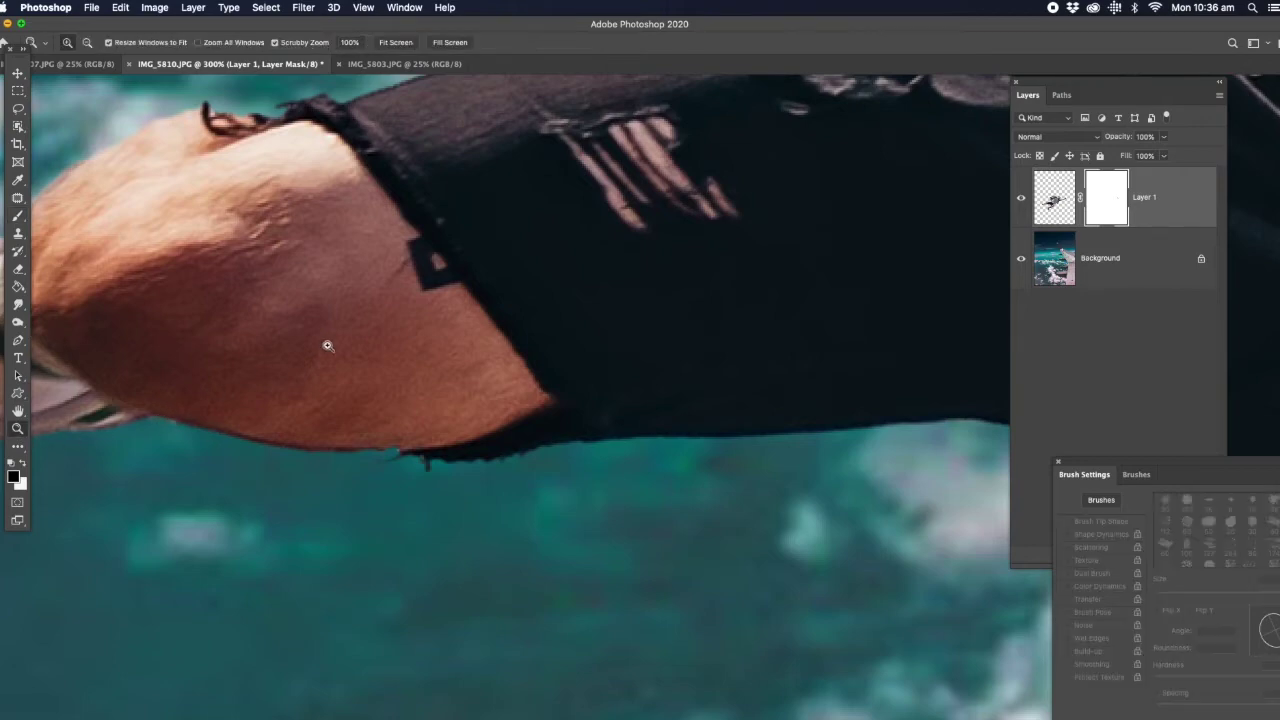
{"action": "right_click", "coordinate": [518, 304]}
{"action": "left_click", "coordinate": [530, 312]}
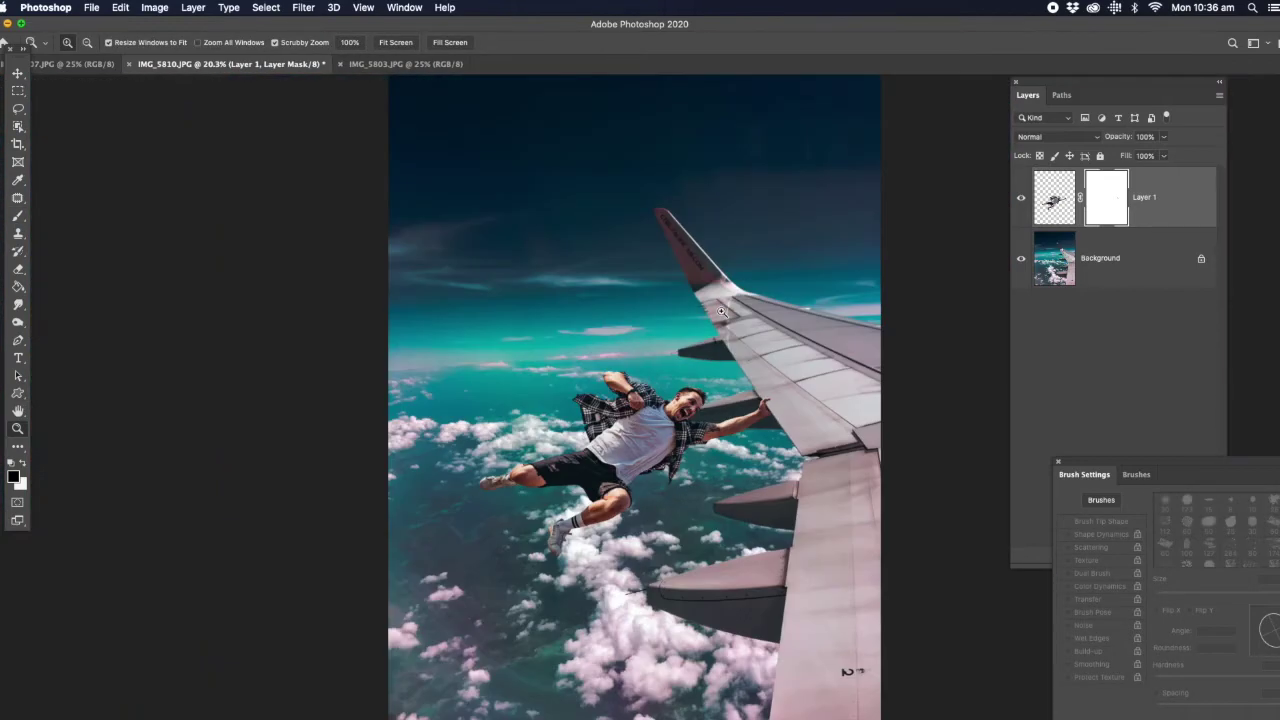
{"action": "left_click", "coordinate": [720, 496]}
{"action": "left_click", "coordinate": [701, 479]}
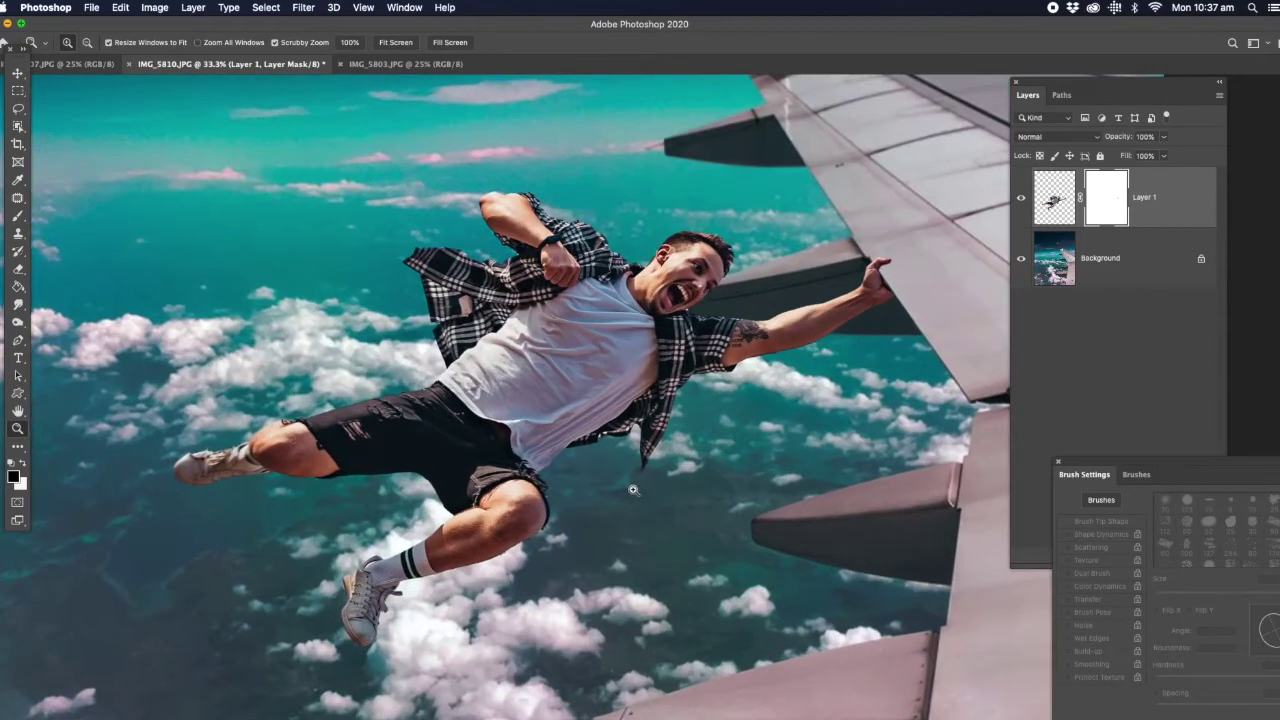
{"action": "left_click", "coordinate": [642, 489]}
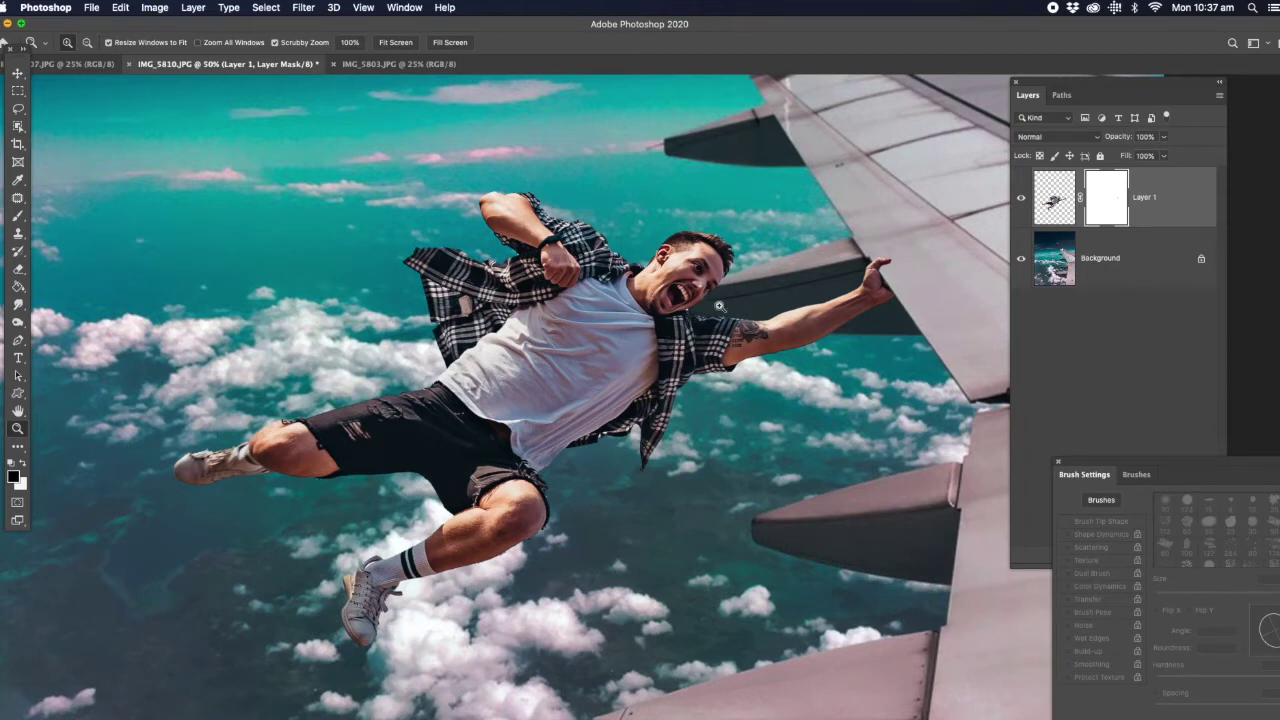
Convert Layer 1 to a smart object and rasterize it to bake the mask into the cutout.
{"action": "right_click", "coordinate": [1182, 200]}
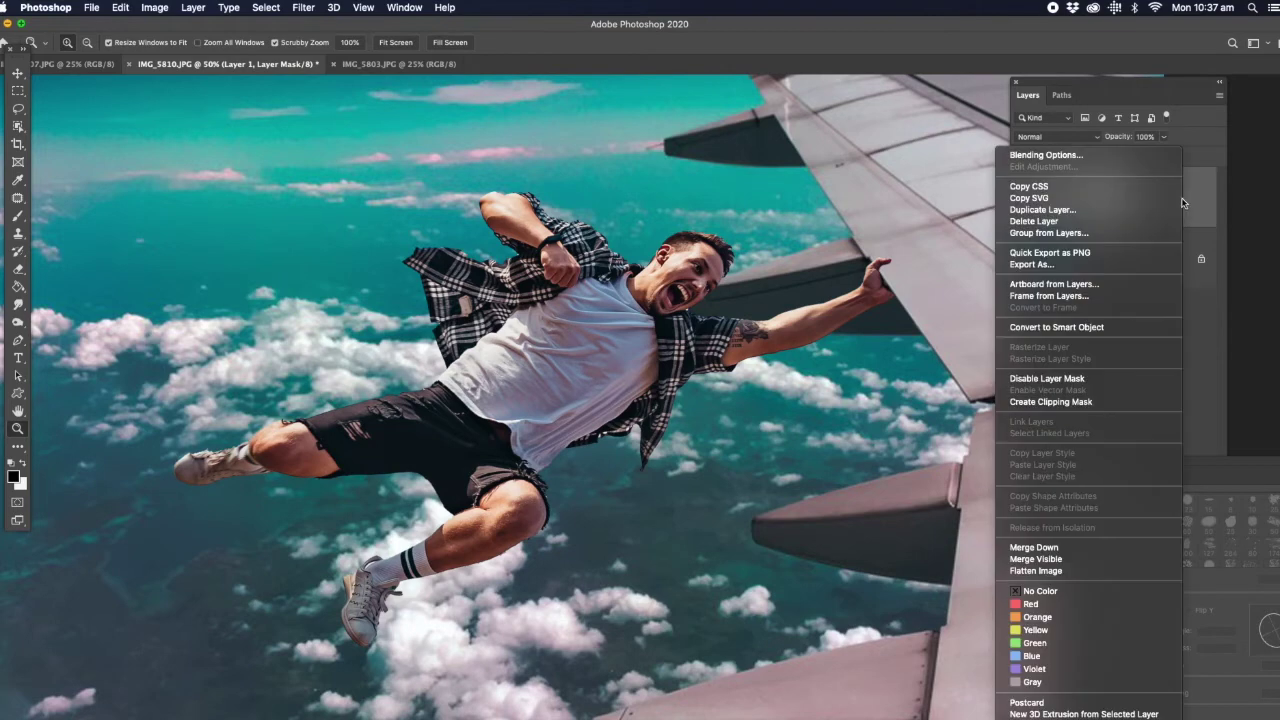
{"action": "left_click", "coordinate": [1203, 212]}
{"action": "left_click", "coordinate": [1065, 213]}
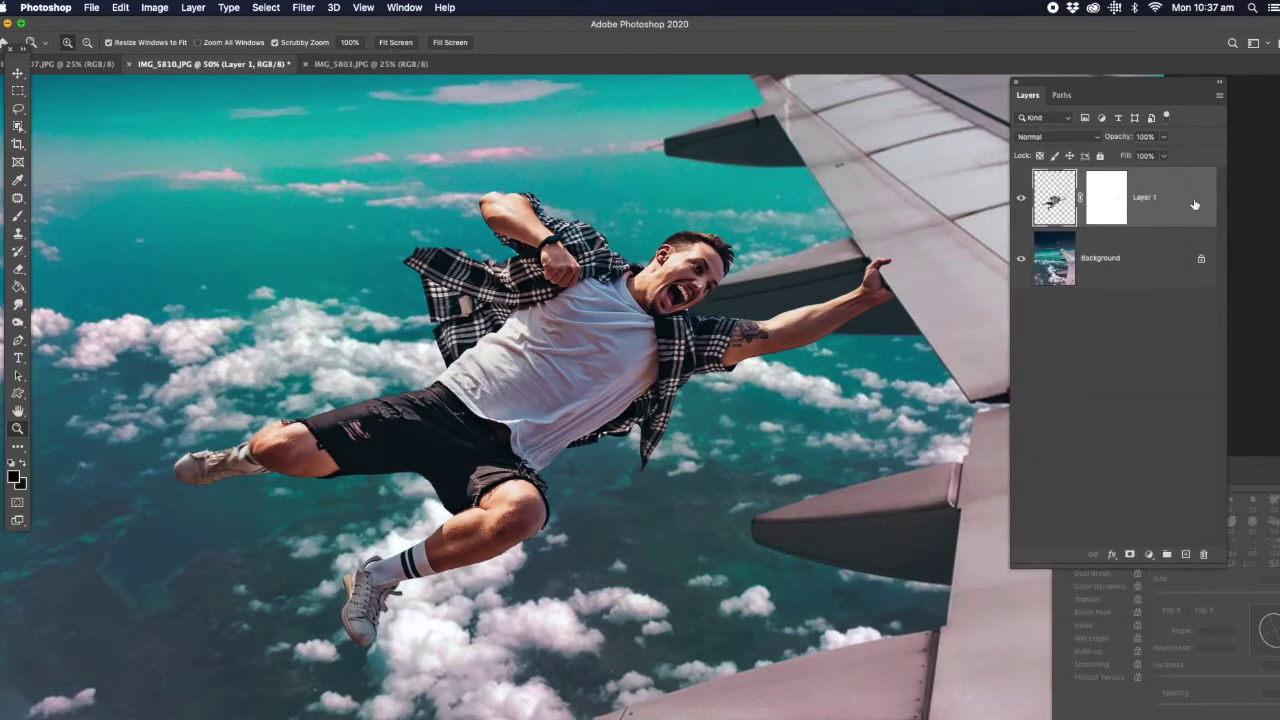
{"action": "right_click", "coordinate": [1193, 203]}
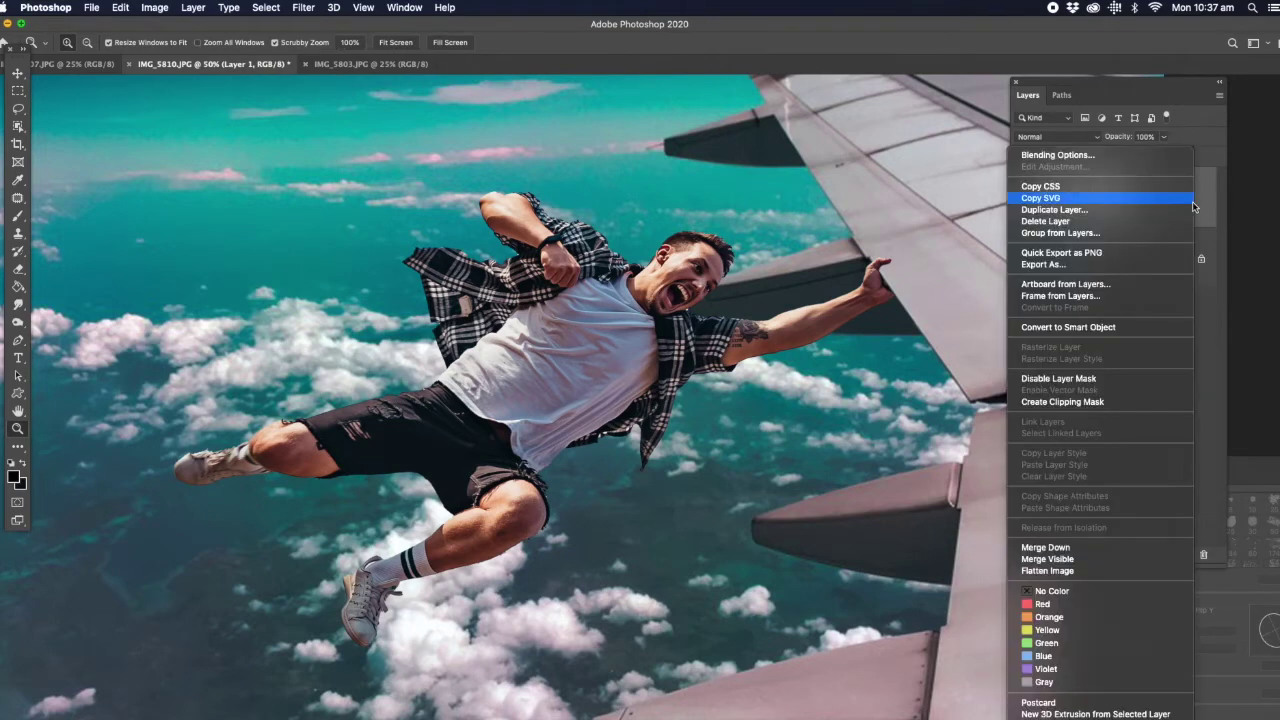
{"action": "left_click", "coordinate": [1109, 328]}
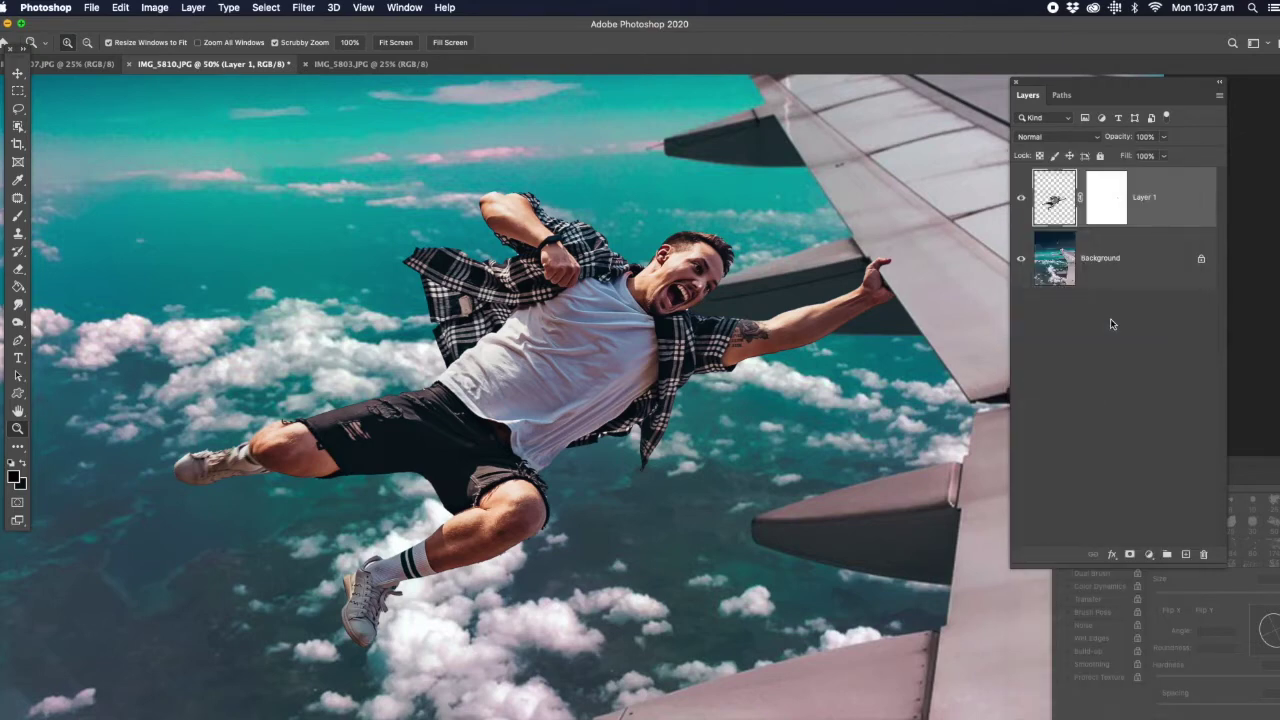
{"action": "right_click", "coordinate": [1155, 204]}
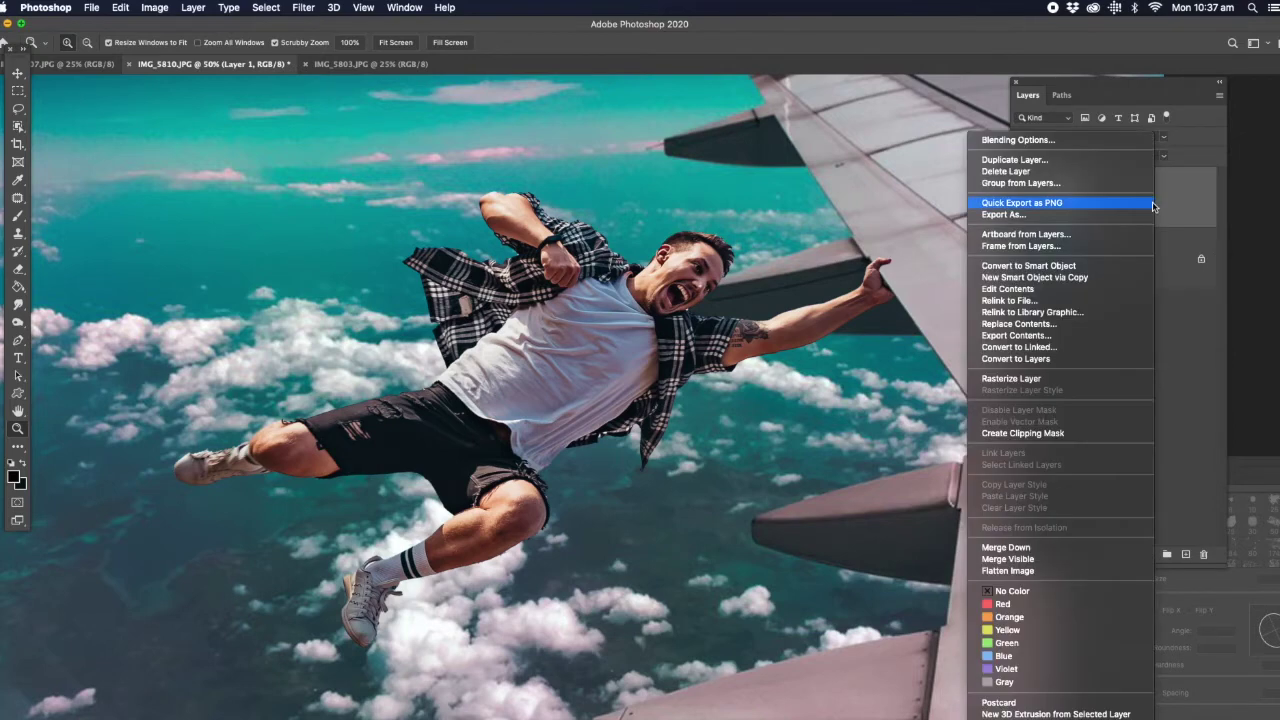
{"action": "left_click", "coordinate": [1061, 380]}
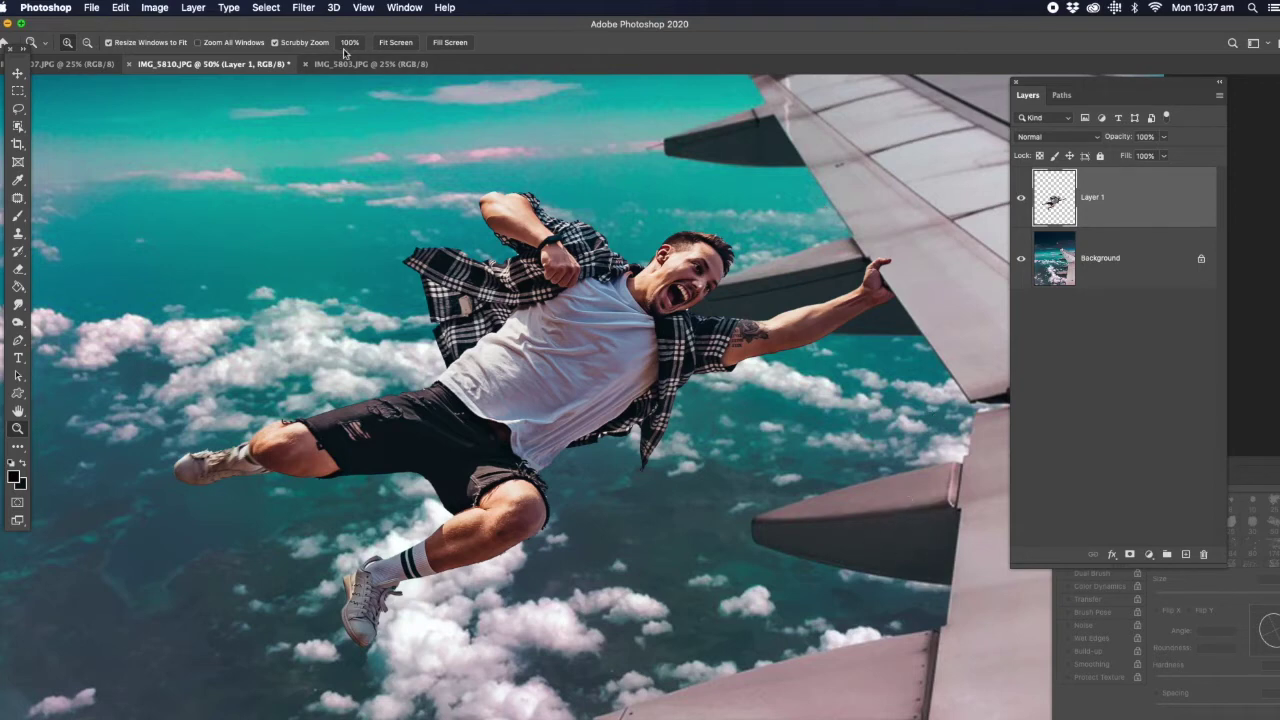
Soften the man on Layer 1 by applying the Blur More filter three times.
{"action": "left_click", "coordinate": [304, 8]}
{"action": "mouse_move", "coordinate": [341, 171]}
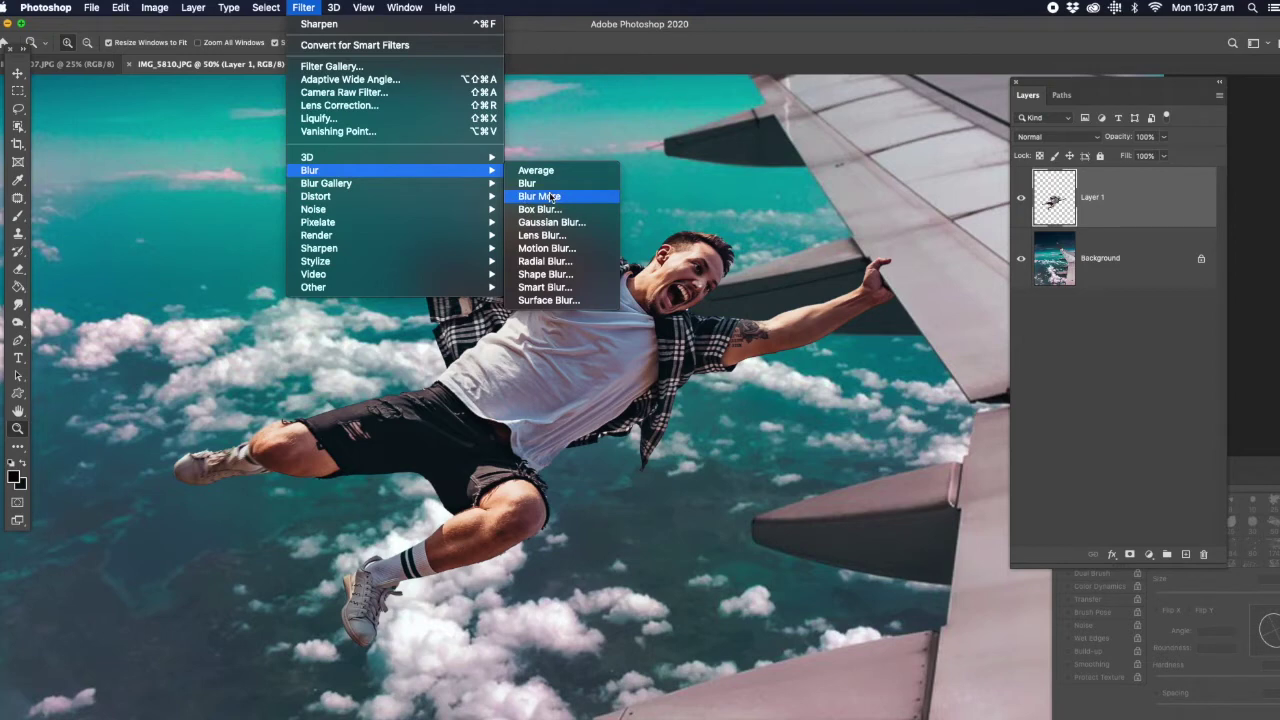
{"action": "left_click", "coordinate": [551, 196]}
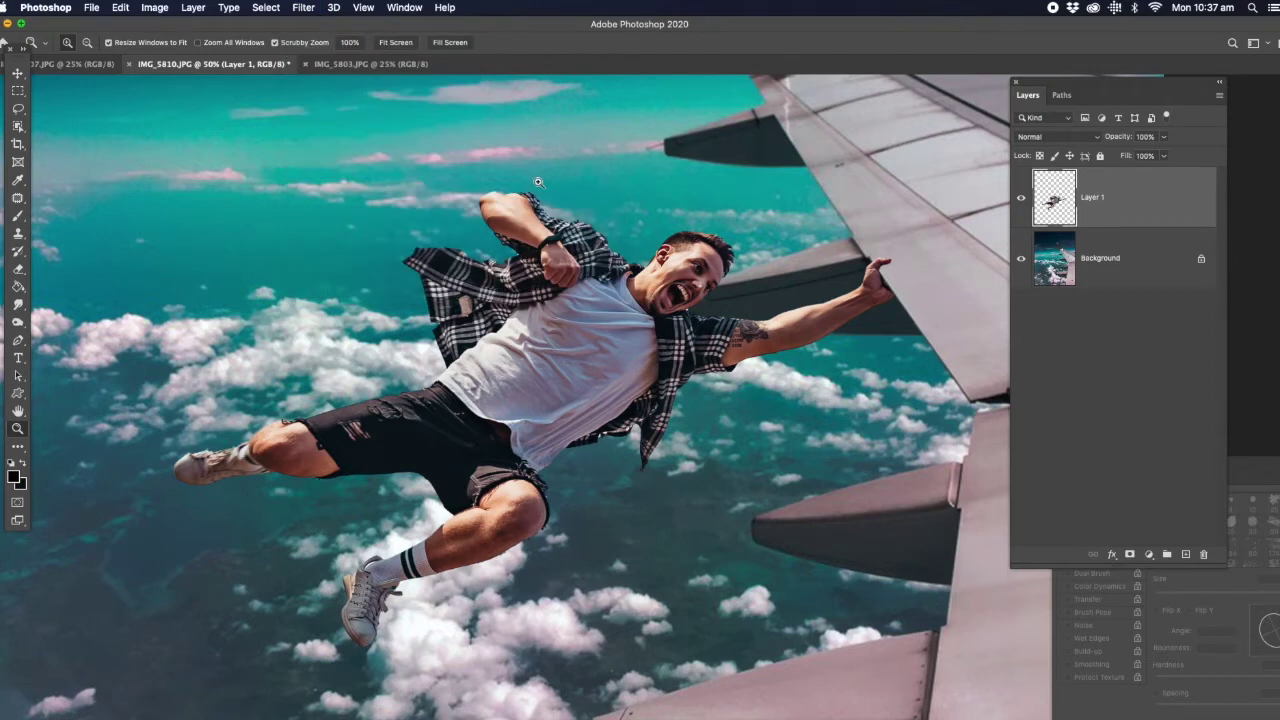
{"action": "left_click", "coordinate": [306, 8]}
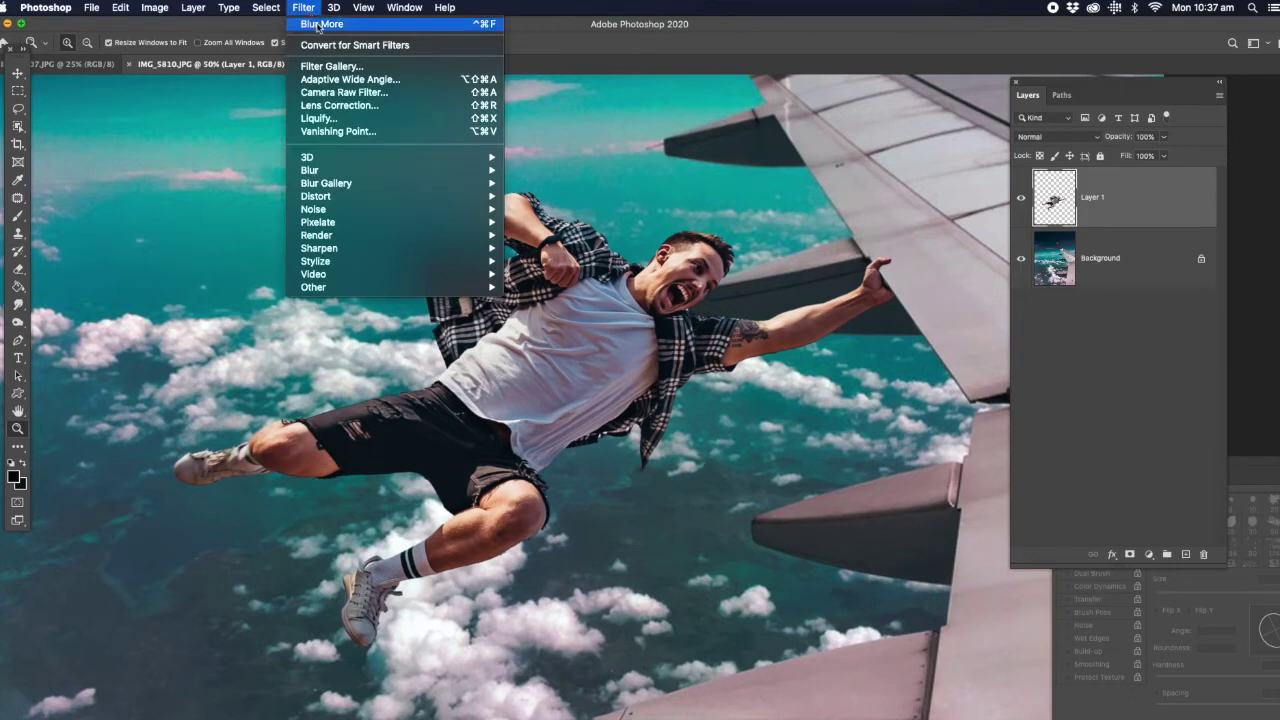
{"action": "left_click", "coordinate": [317, 25]}
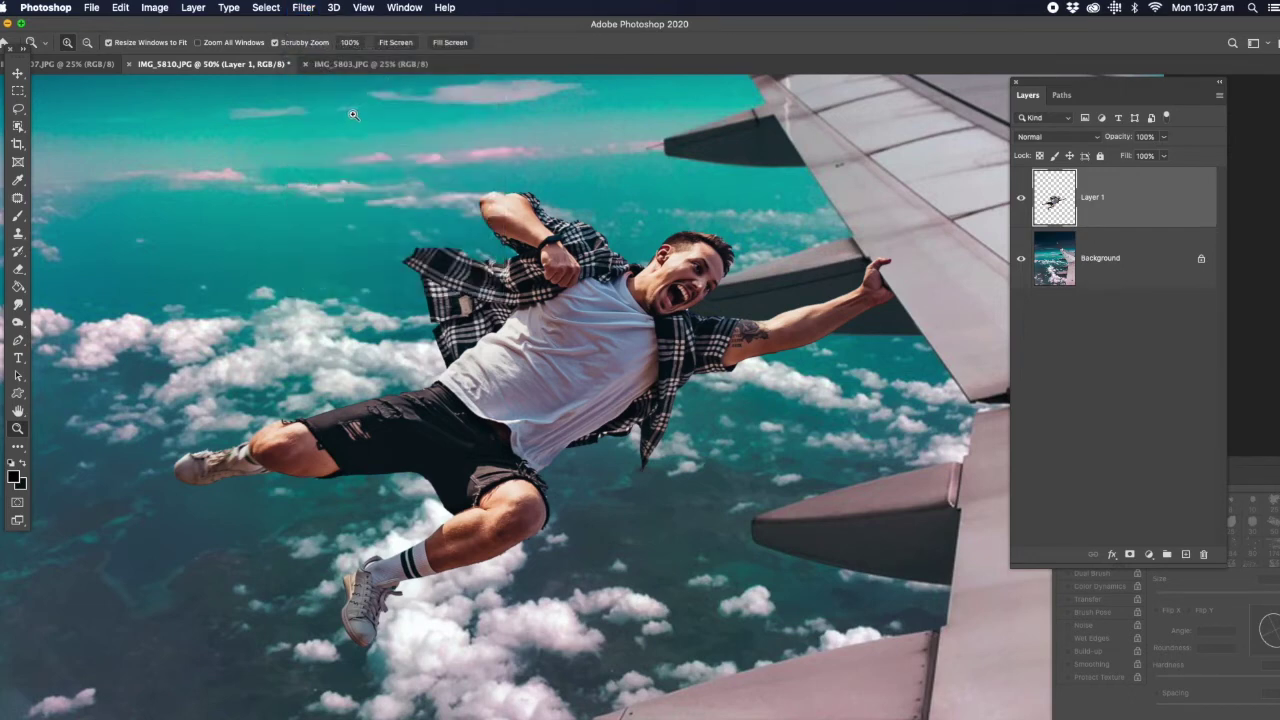
{"action": "left_click", "coordinate": [305, 9]}
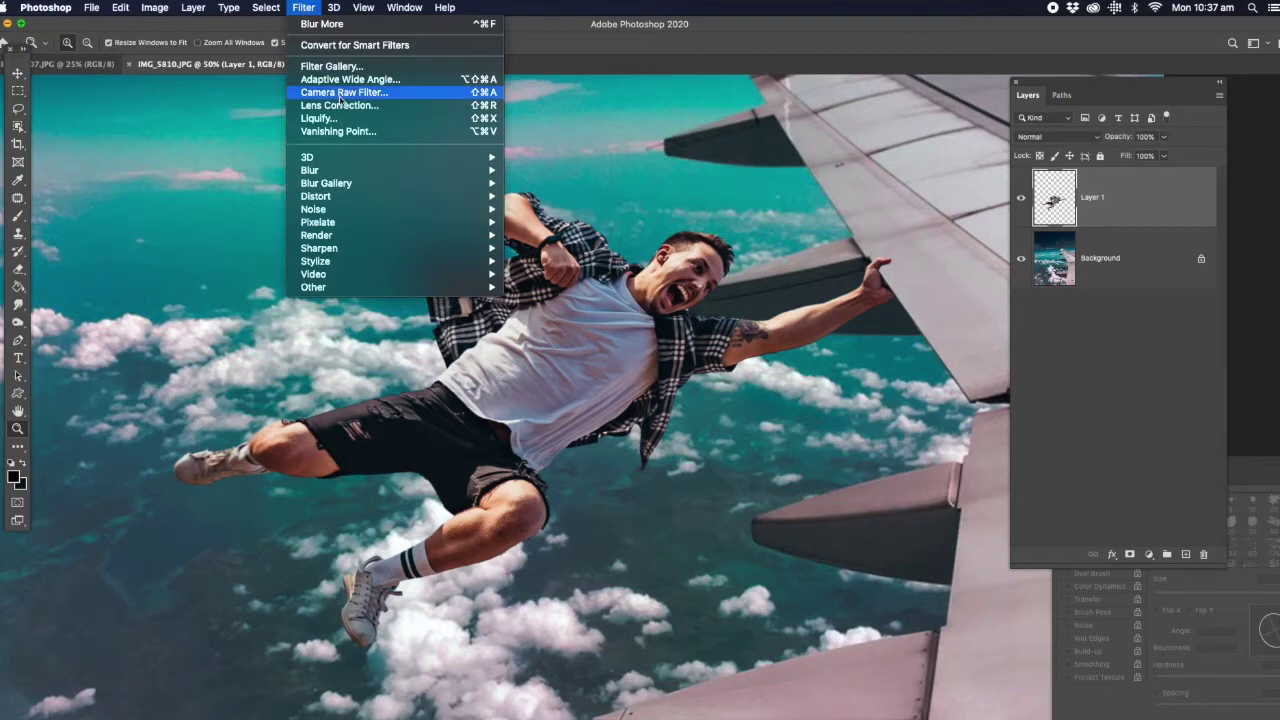
{"action": "mouse_move", "coordinate": [334, 170]}
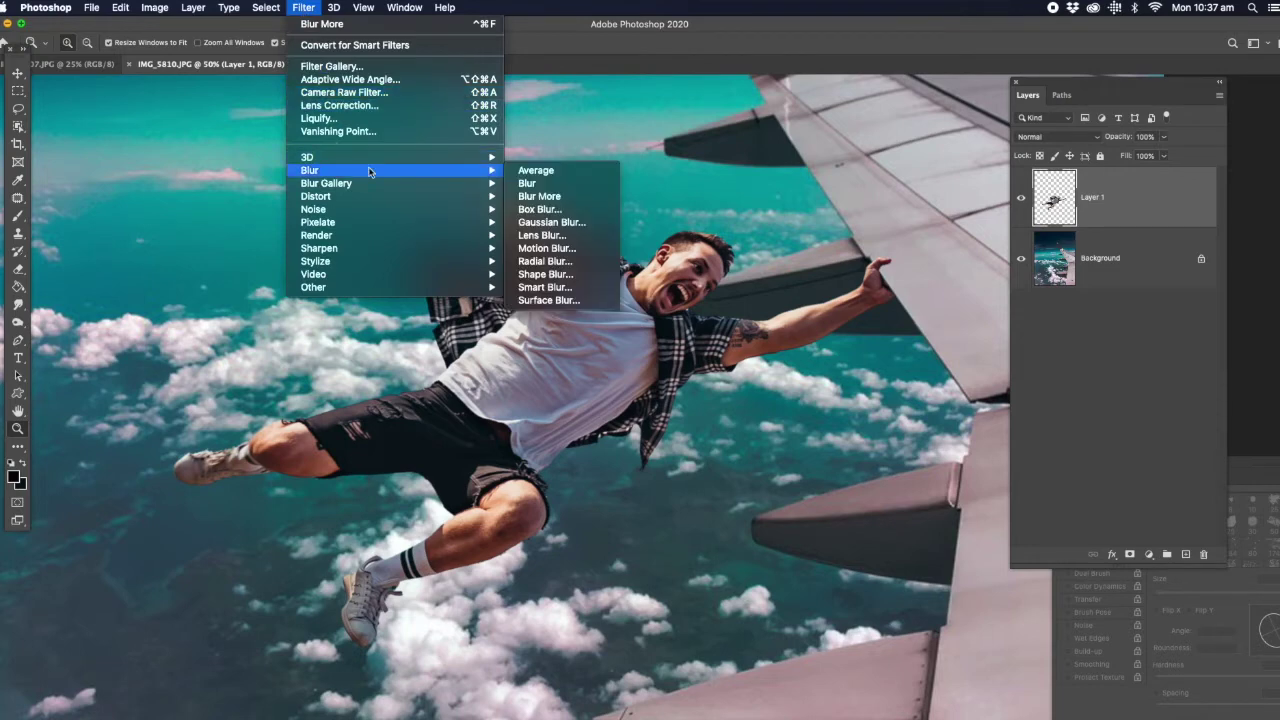
{"action": "left_click", "coordinate": [532, 197]}
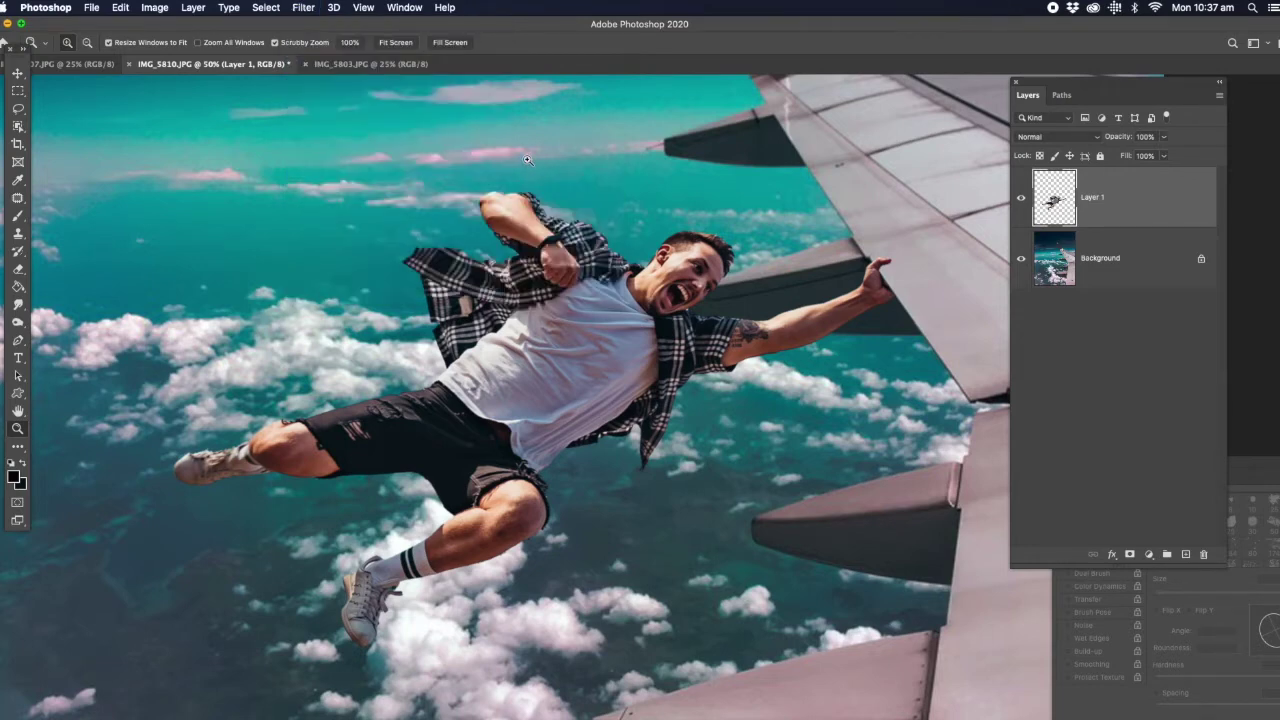
Examine the softened man against the wing and sky, in the full composite and at closer range.
{"action": "right_click", "coordinate": [858, 263]}
{"action": "left_click", "coordinate": [878, 268]}
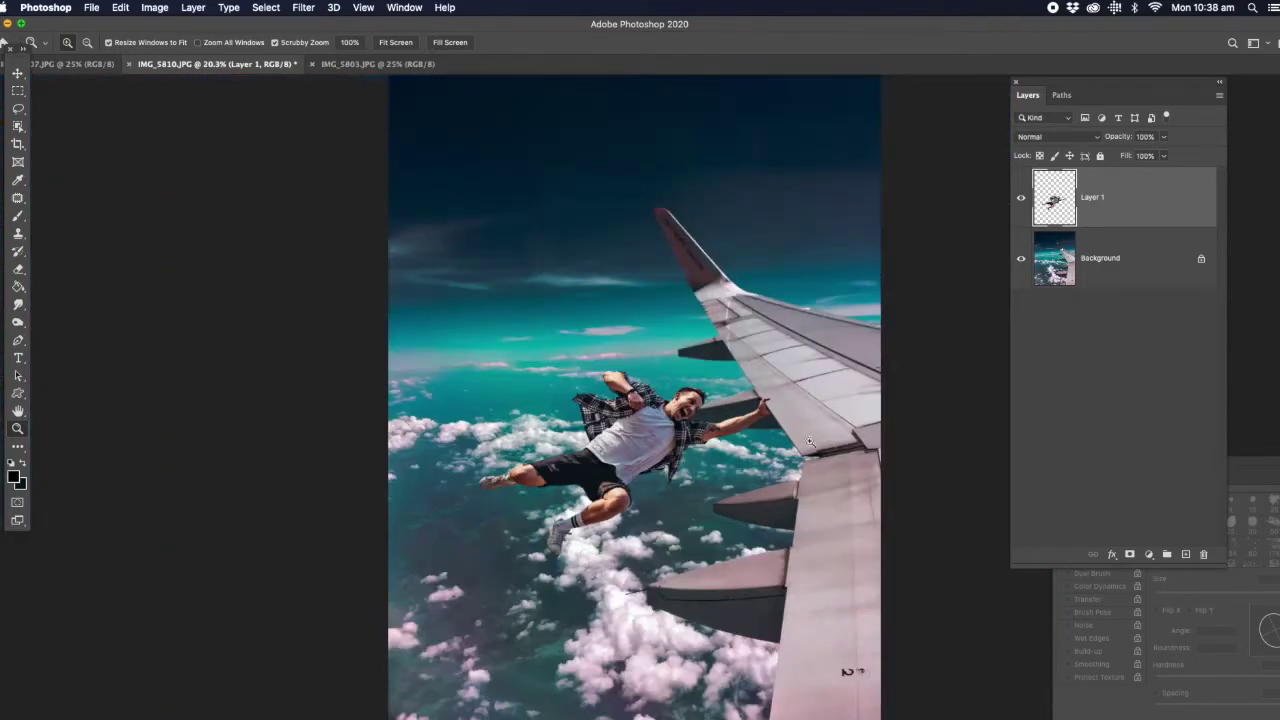
{"action": "left_click", "coordinate": [805, 425]}
{"action": "left_click", "coordinate": [800, 428]}
{"action": "left_click", "coordinate": [770, 448]}
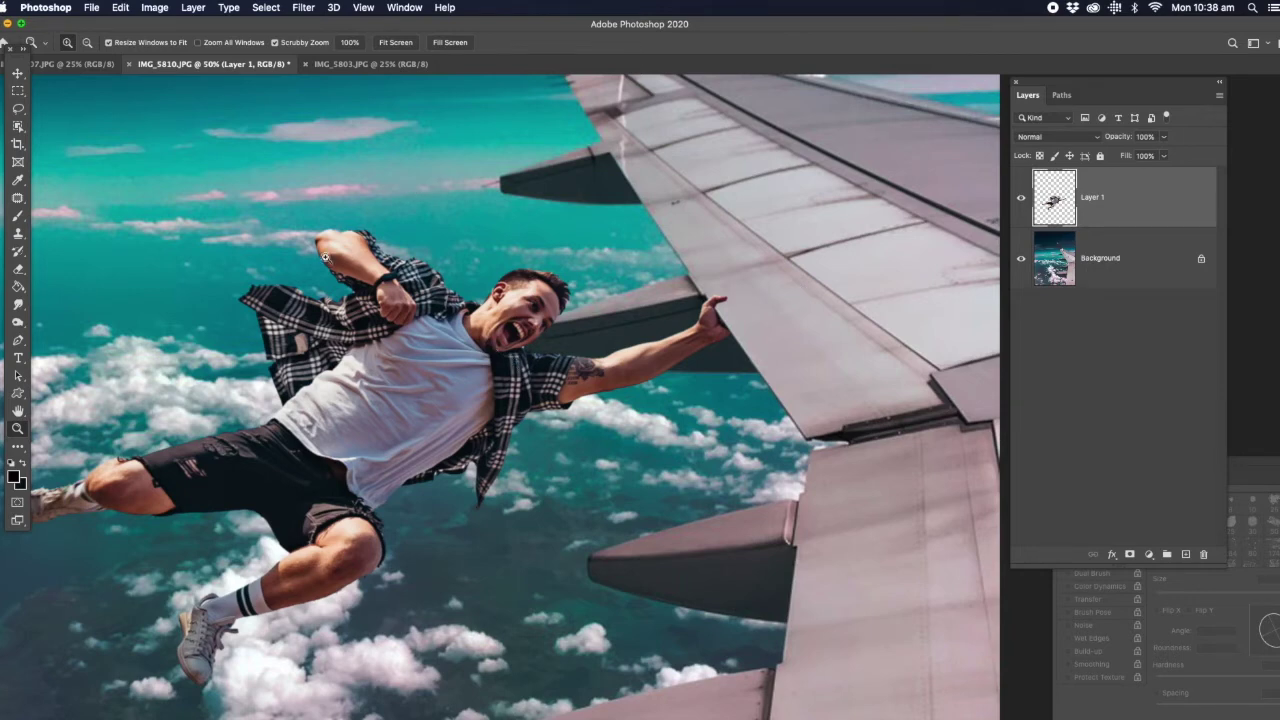
{"action": "right_click", "coordinate": [612, 158]}
{"action": "left_click", "coordinate": [640, 166]}
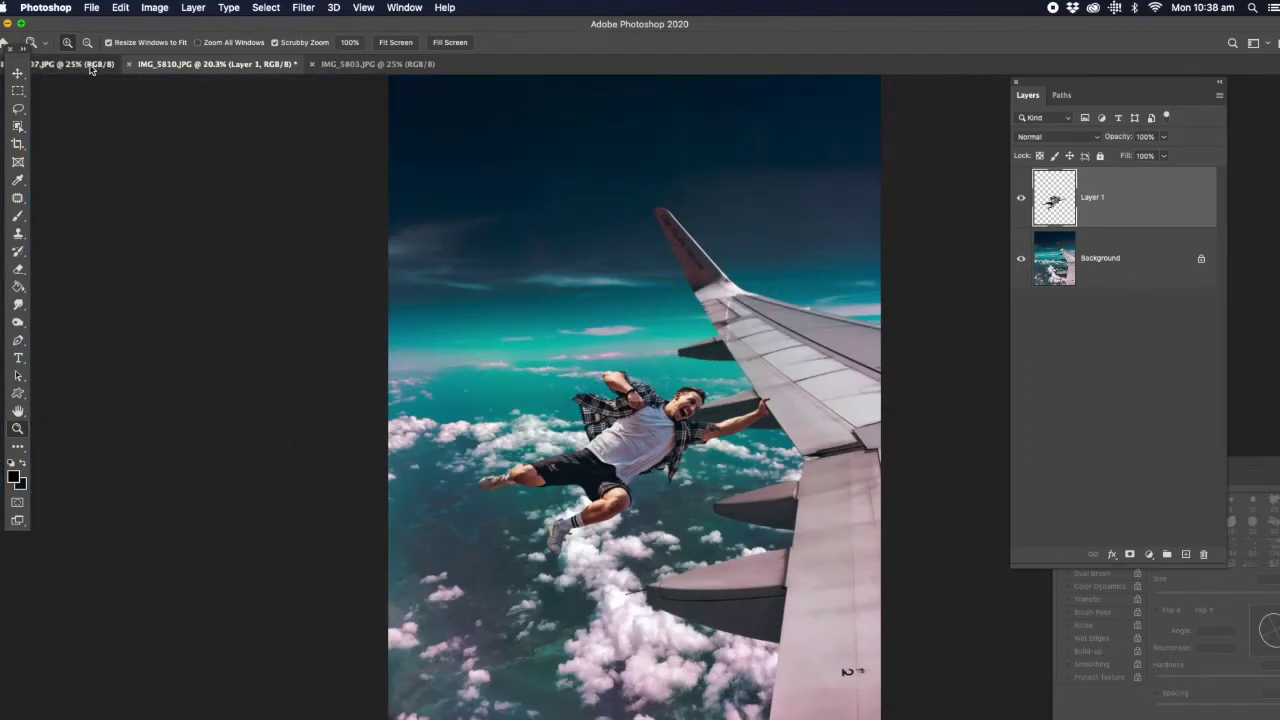
Compare the wing composite with the airplane window photo, examining the view through the window at closer range.
{"action": "left_click", "coordinate": [94, 66]}
{"action": "left_click", "coordinate": [601, 326]}
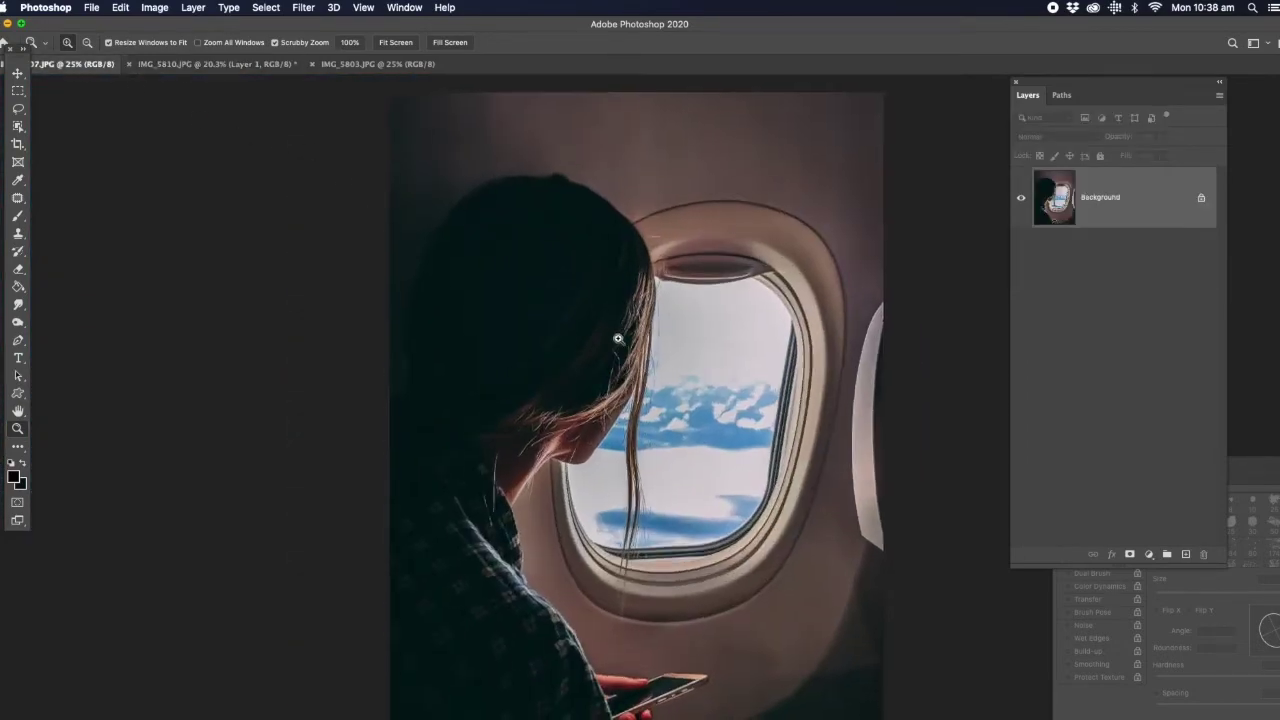
{"action": "left_click", "coordinate": [697, 475]}
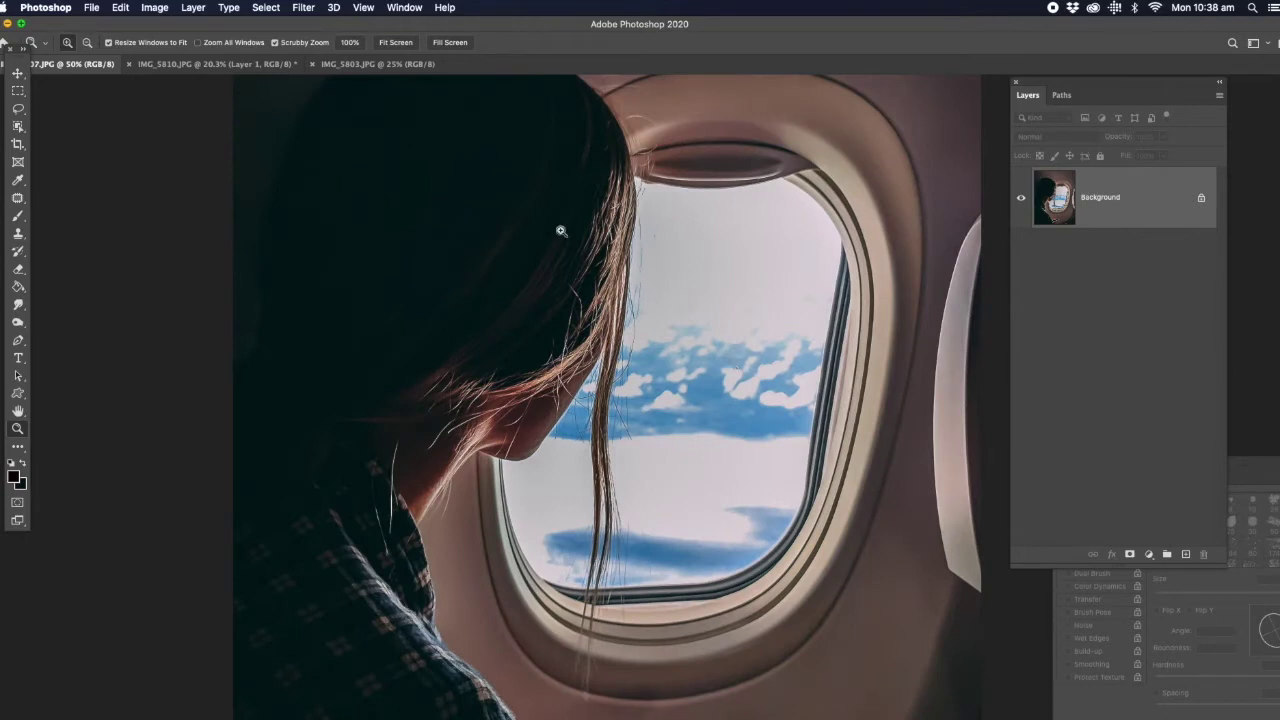
{"action": "left_click", "coordinate": [260, 66]}
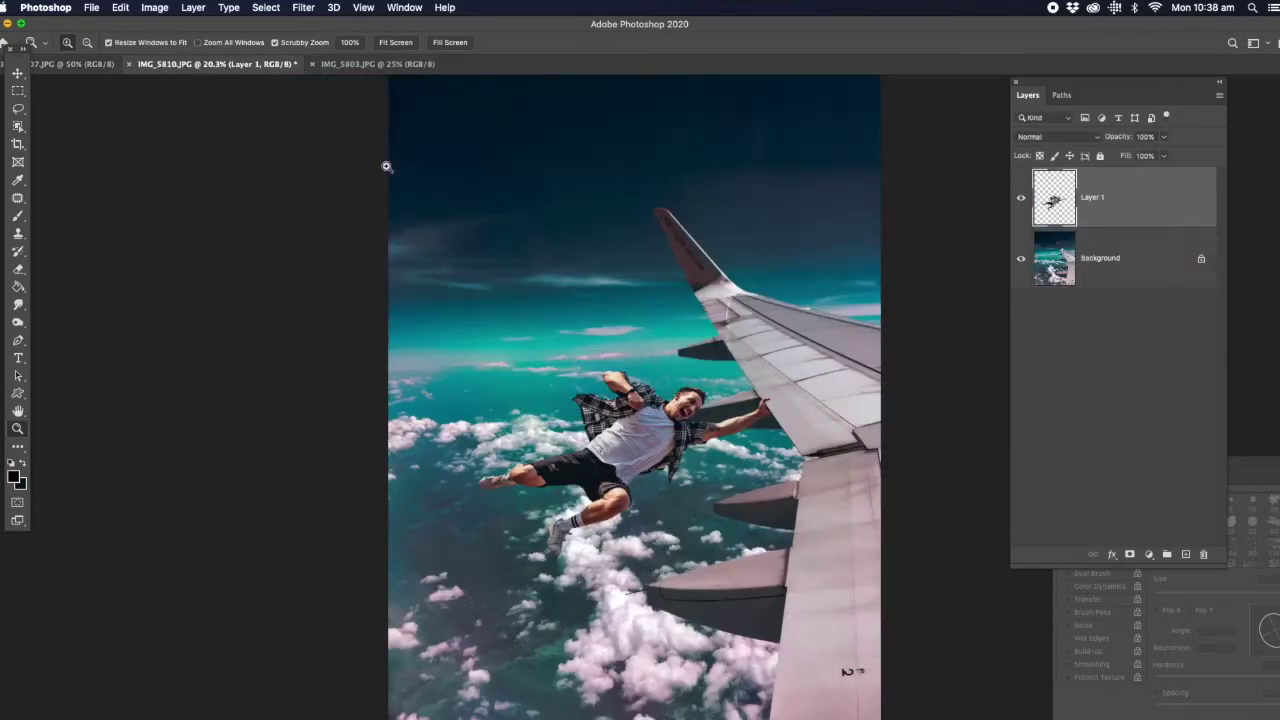
{"action": "left_click", "coordinate": [100, 66]}
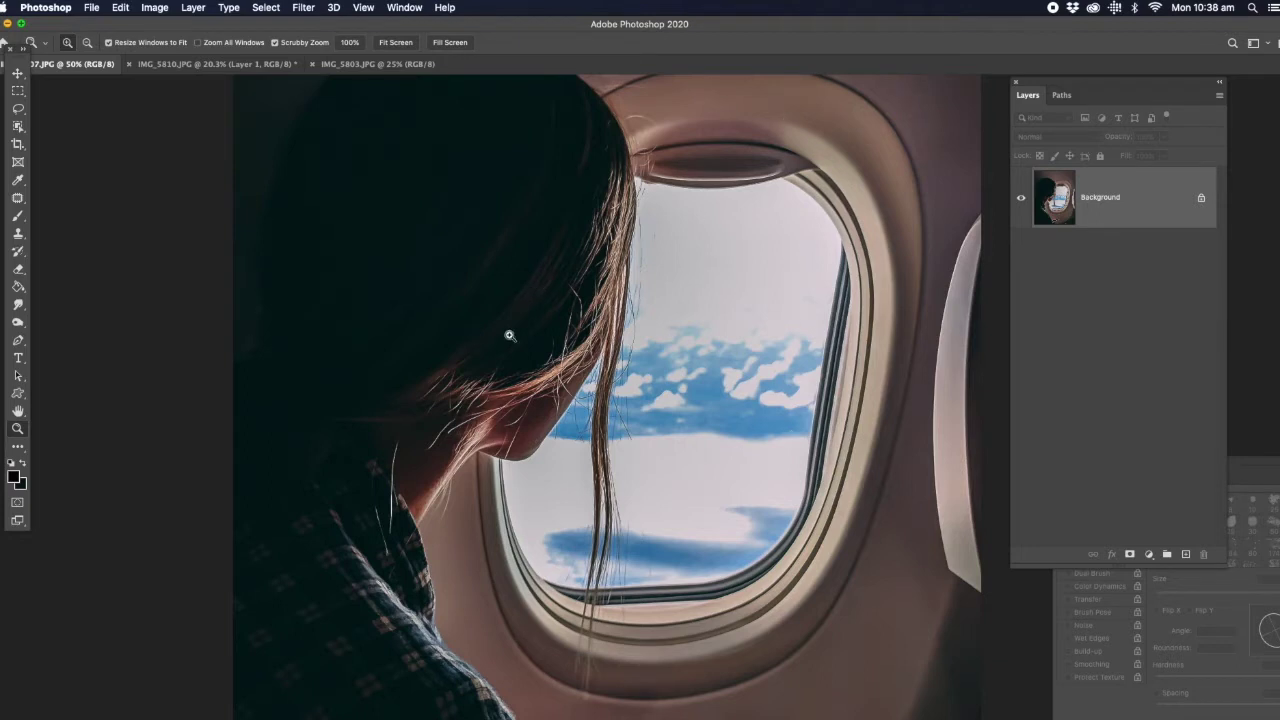
{"action": "left_click", "coordinate": [726, 412]}
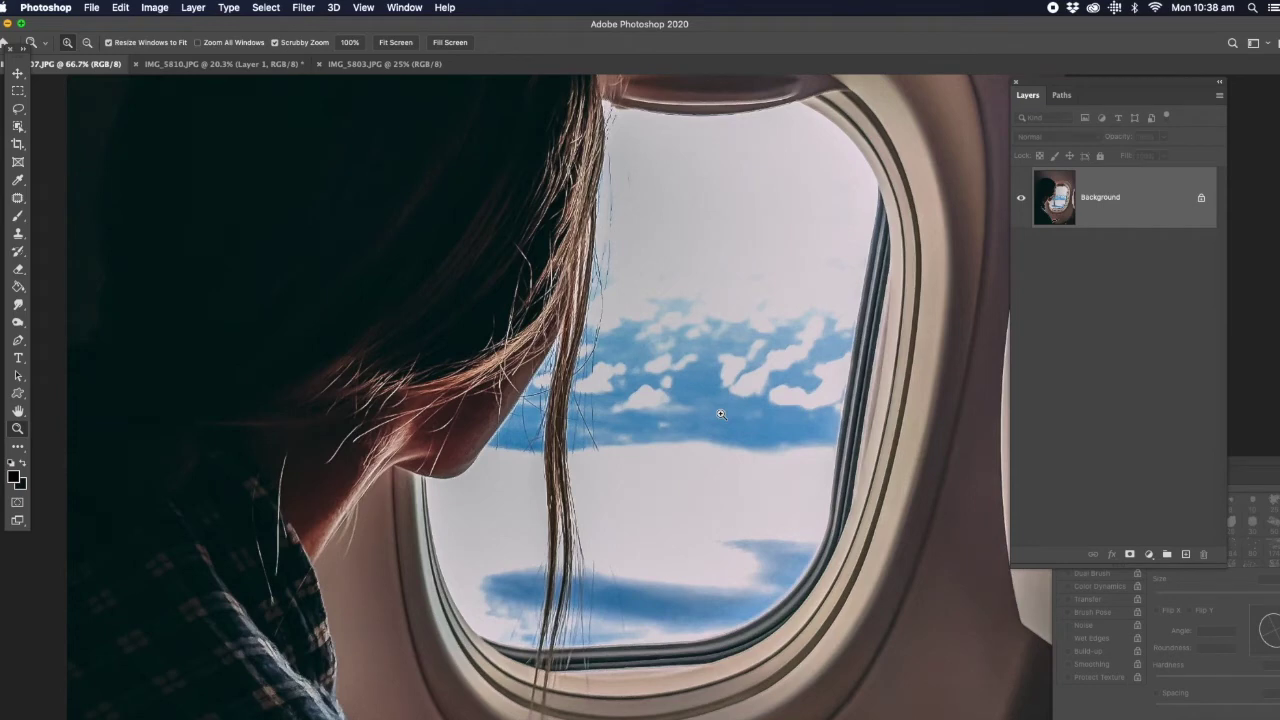
In the IMG_5810 composite, use Hue/Saturation to set the man's saturation to -45 and lightness to -5.
{"action": "left_click", "coordinate": [246, 64]}
{"action": "left_click", "coordinate": [704, 453]}
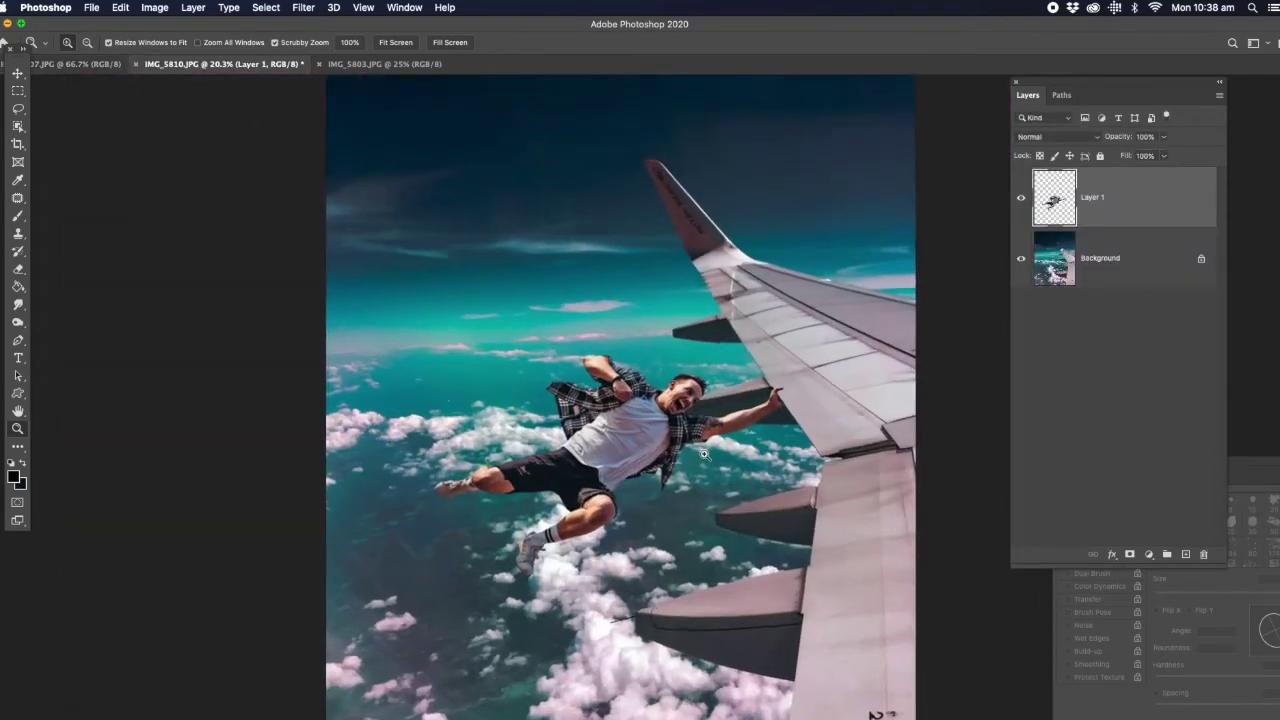
{"action": "left_click", "coordinate": [701, 447]}
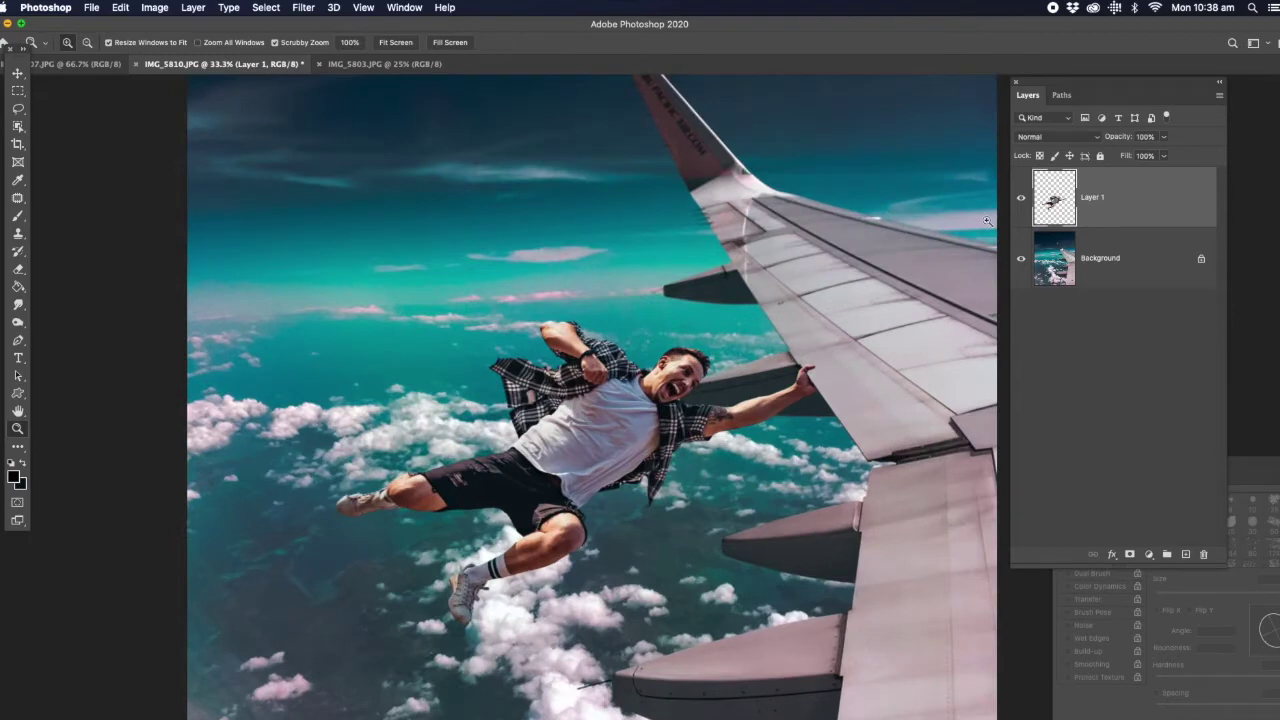
{"action": "left_click", "coordinate": [156, 9]}
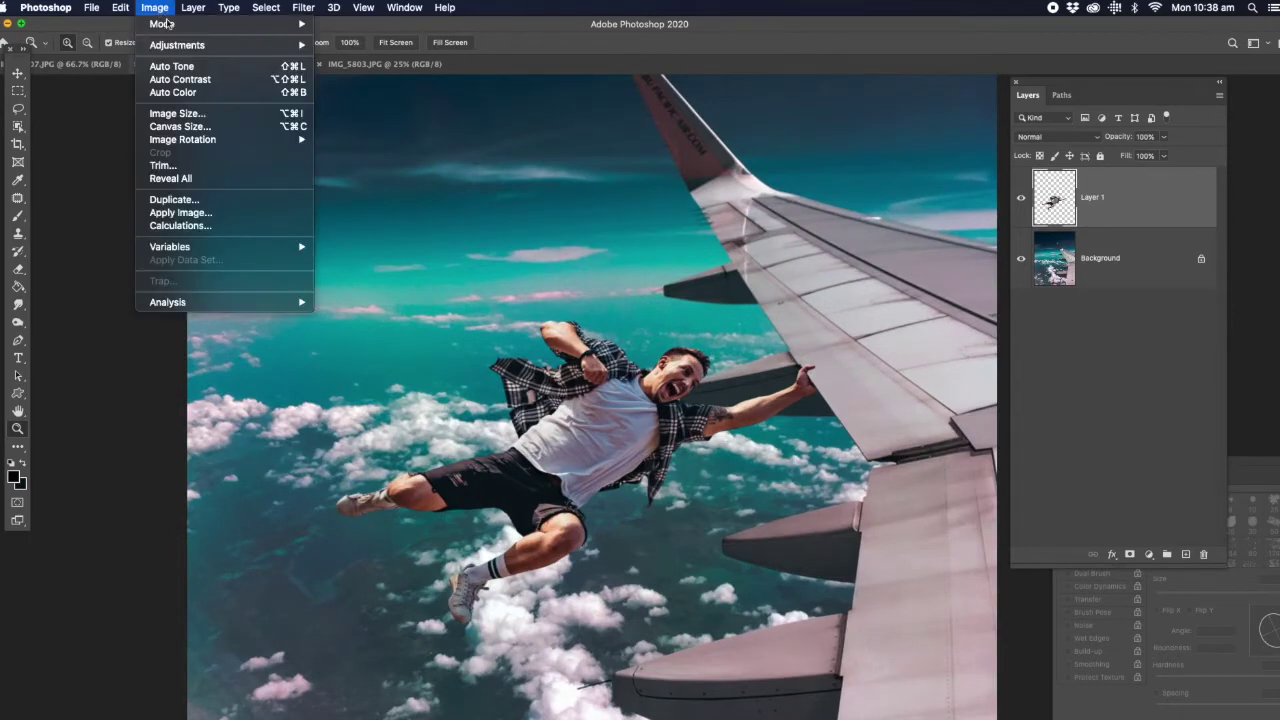
{"action": "mouse_move", "coordinate": [185, 50]}
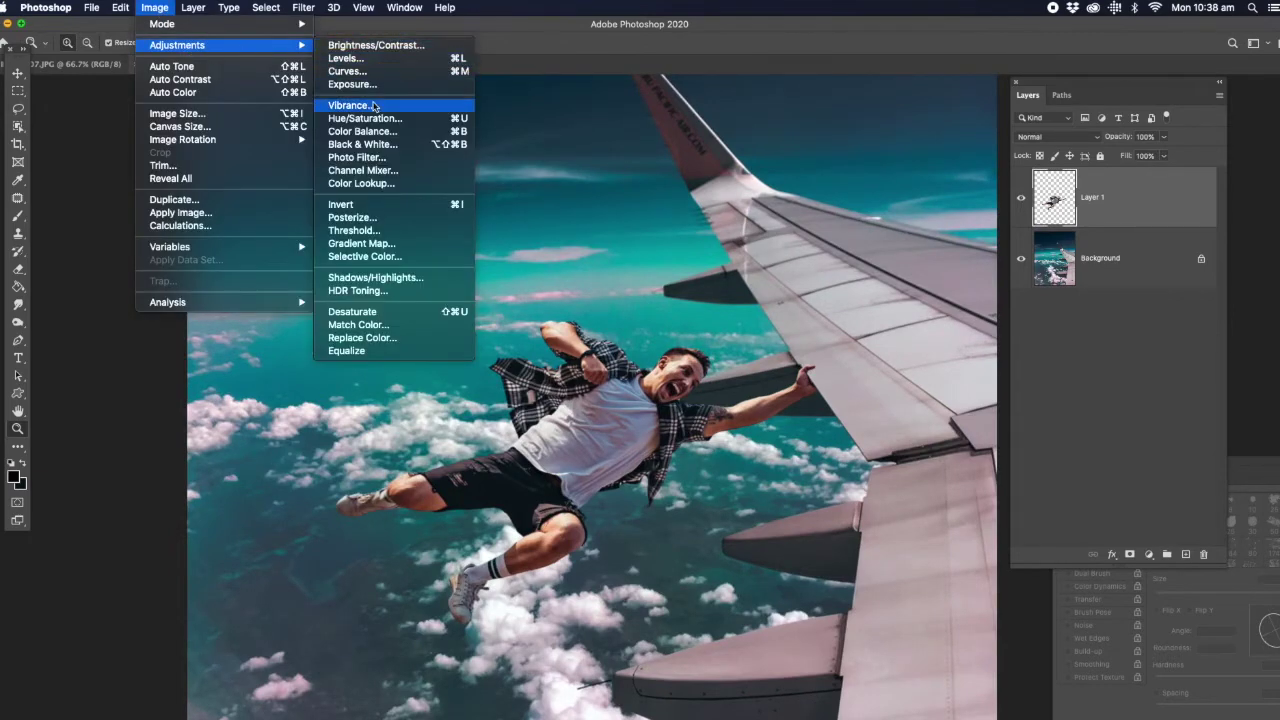
{"action": "left_click", "coordinate": [376, 119]}
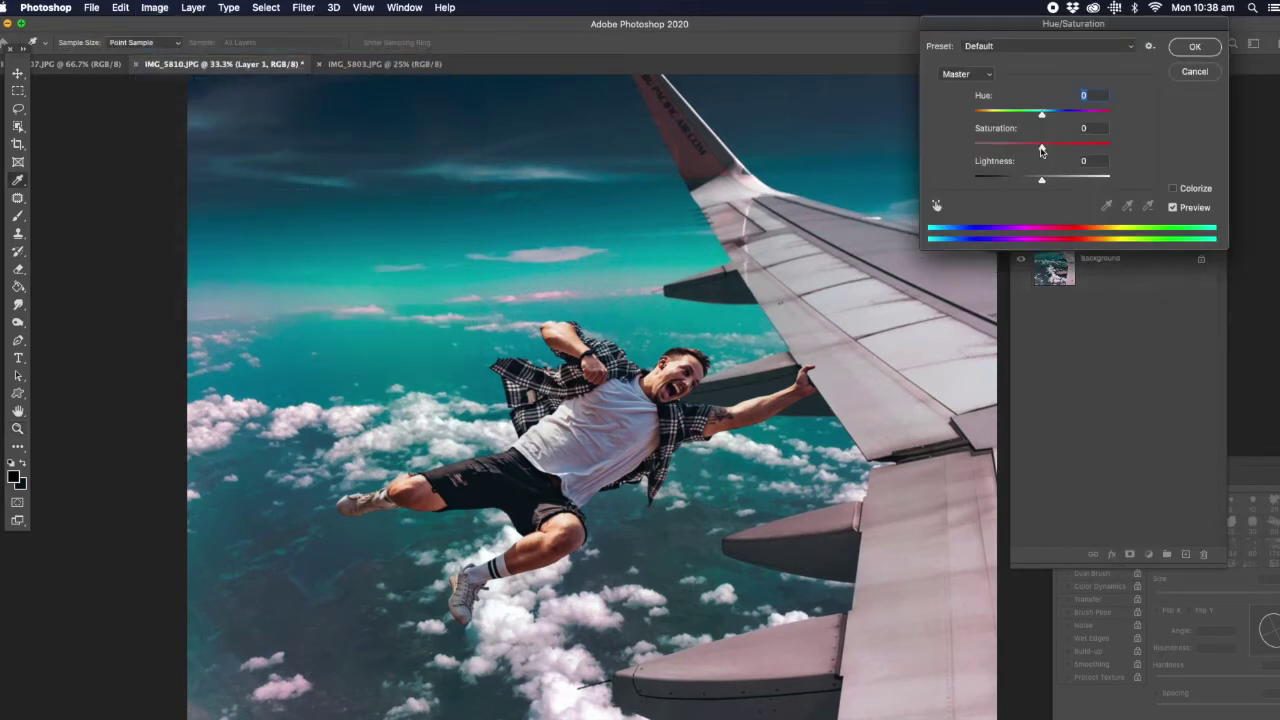
{"action": "left_click_drag", "start_coordinate": [1041, 150], "coordinate": [1023, 157]}
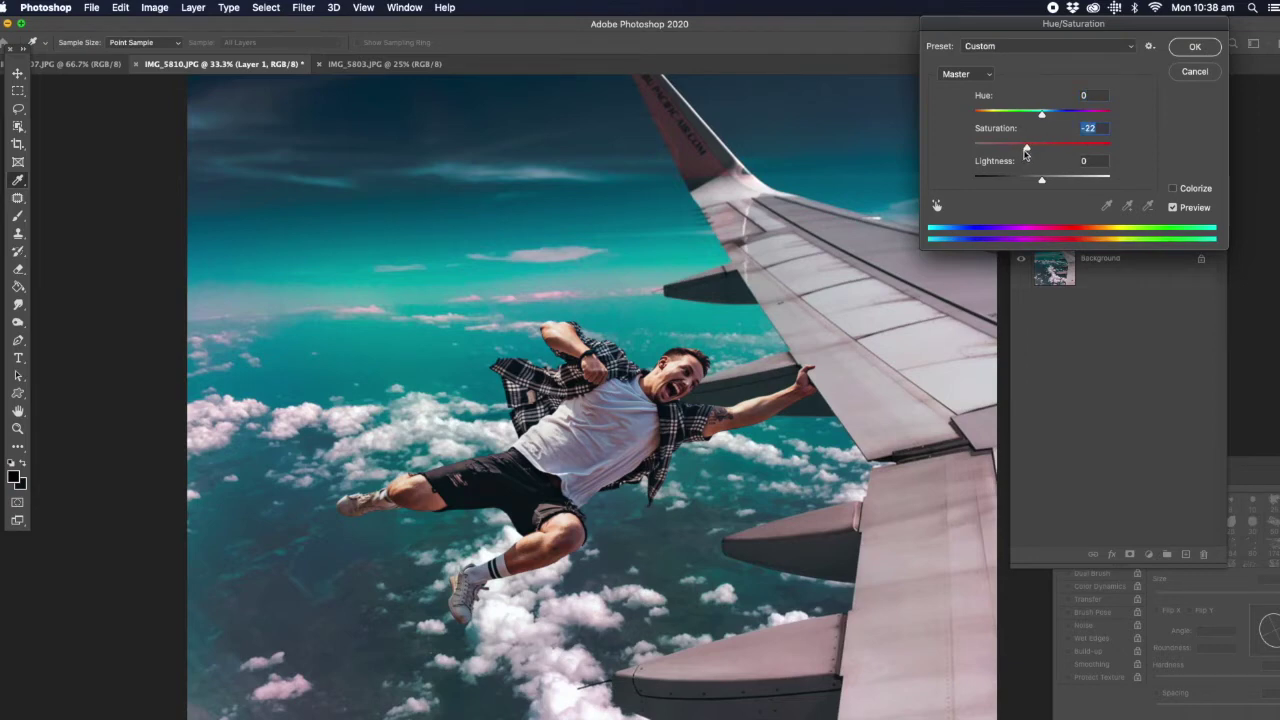
{"action": "mouse_move", "coordinate": [1027, 149]}
{"action": "left_mouse_down"}
{"action": "mouse_move", "coordinate": [995, 150]}
{"action": "mouse_move", "coordinate": [1012, 153]}
{"action": "left_mouse_up"}
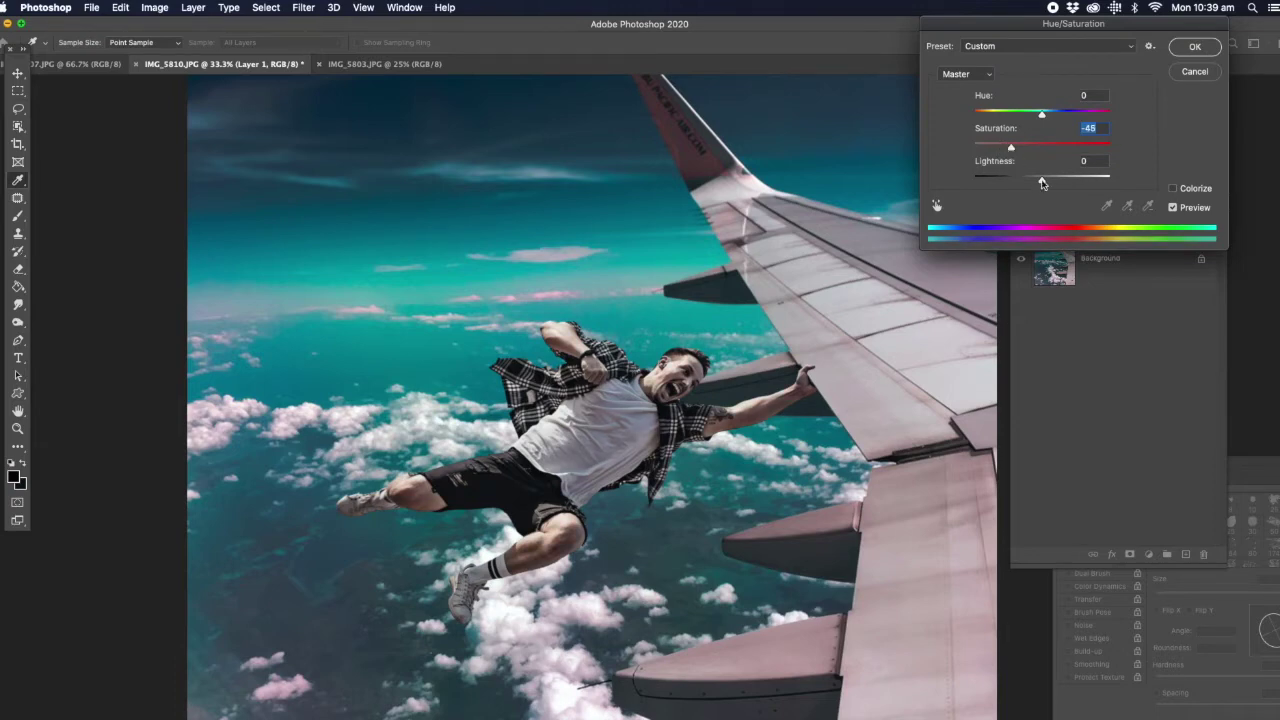
{"action": "left_click_drag", "start_coordinate": [1040, 182], "coordinate": [1039, 183]}
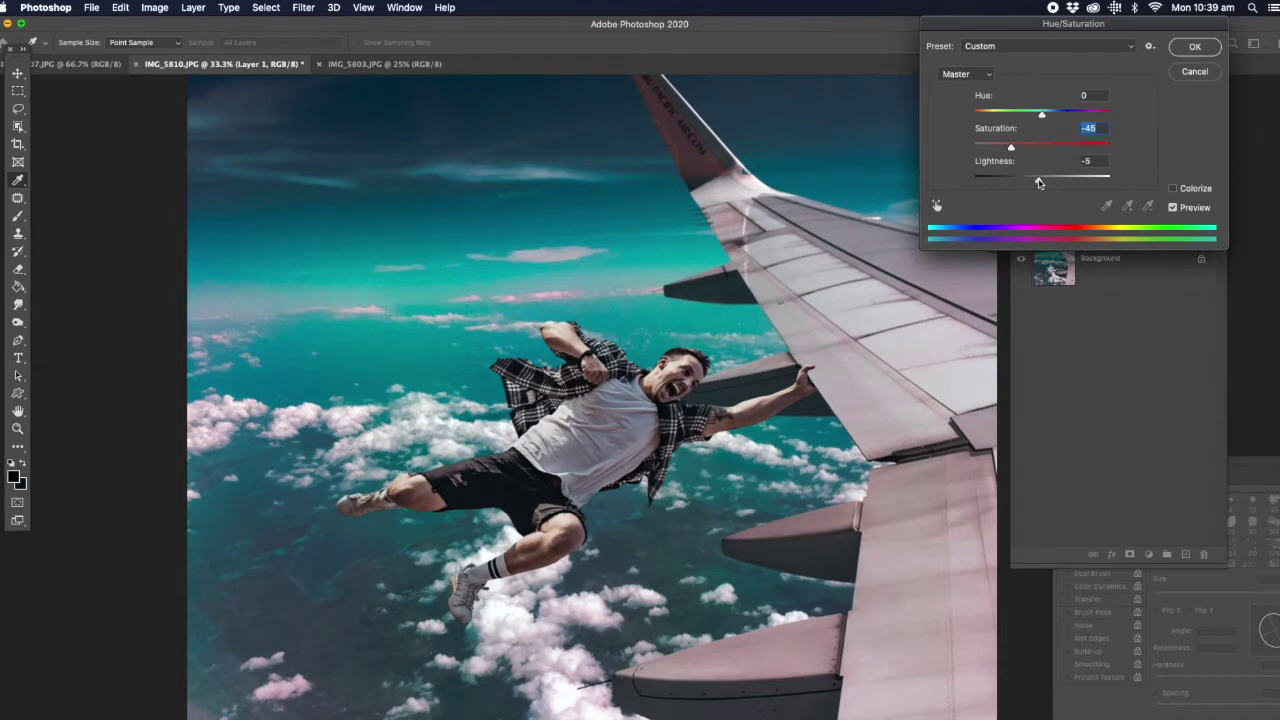
{"action": "left_click", "coordinate": [1039, 183]}
{"action": "left_click_drag", "start_coordinate": [1046, 118], "coordinate": [1042, 117]}
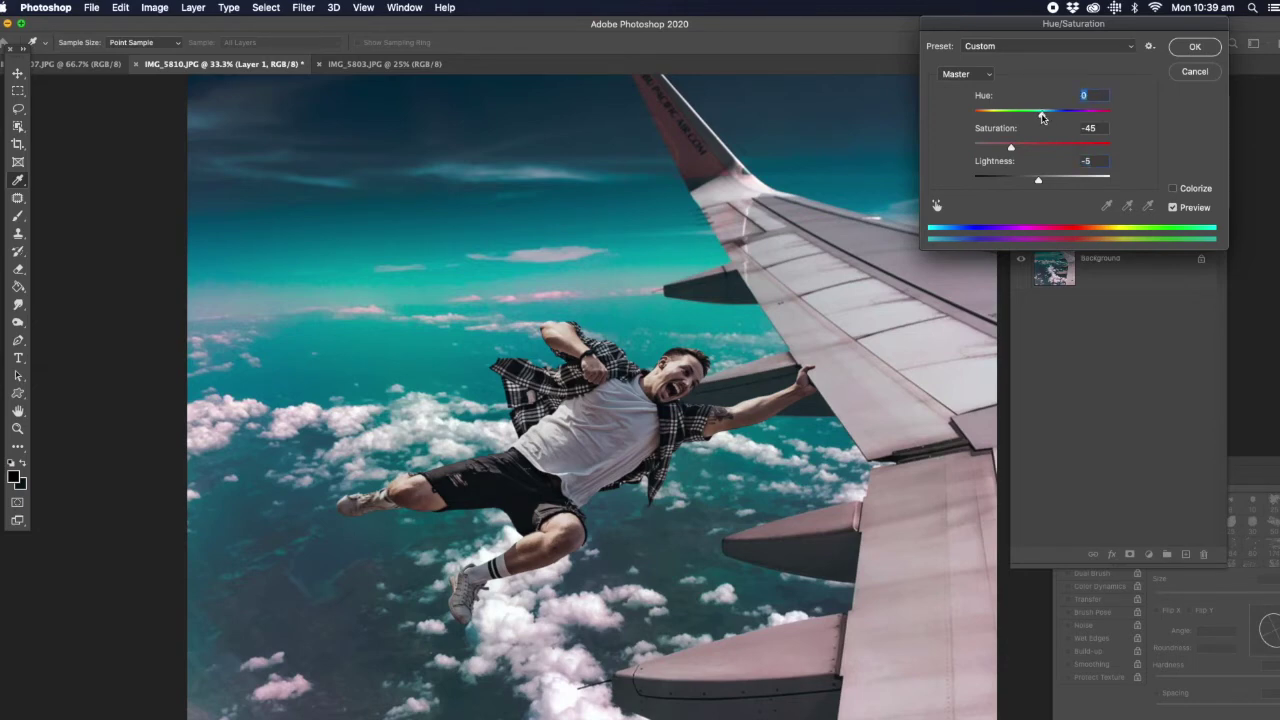
{"action": "left_click", "coordinate": [1190, 48]}
Shift the midtones of the man on Layer 1 toward a cooler, bluer tone with Color Balance.
{"action": "left_click", "coordinate": [155, 8]}
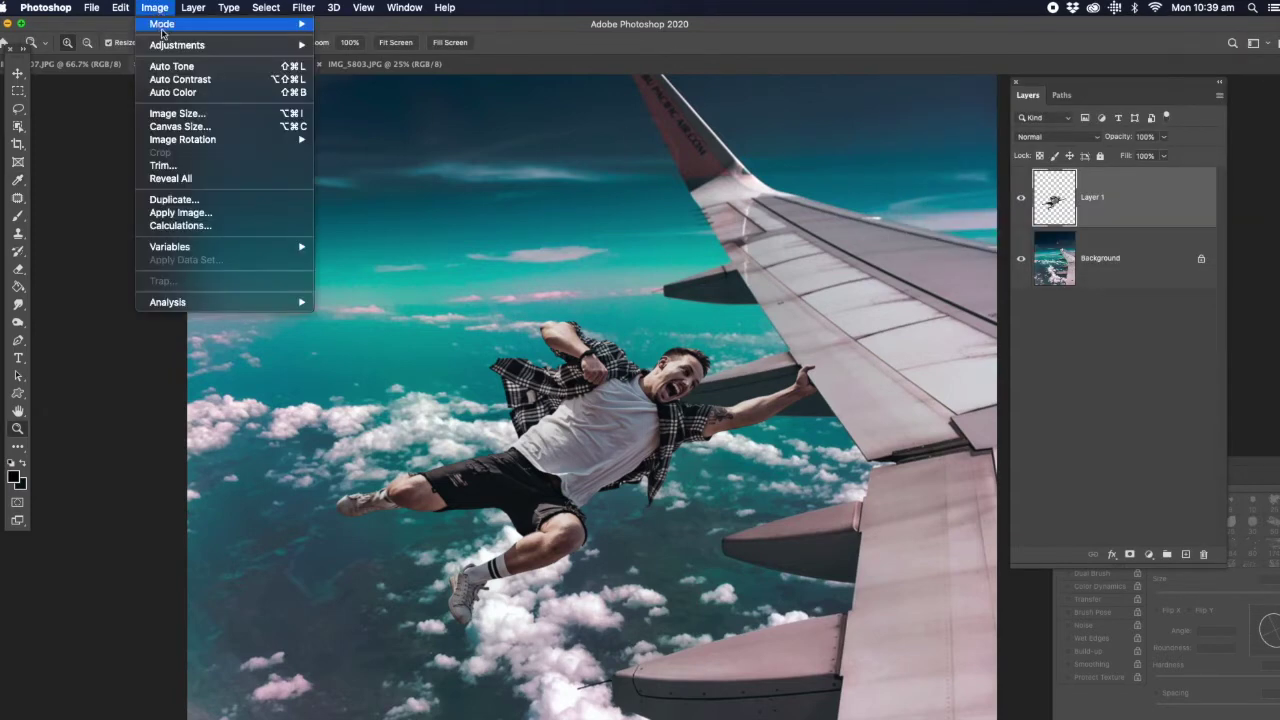
{"action": "mouse_move", "coordinate": [190, 45]}
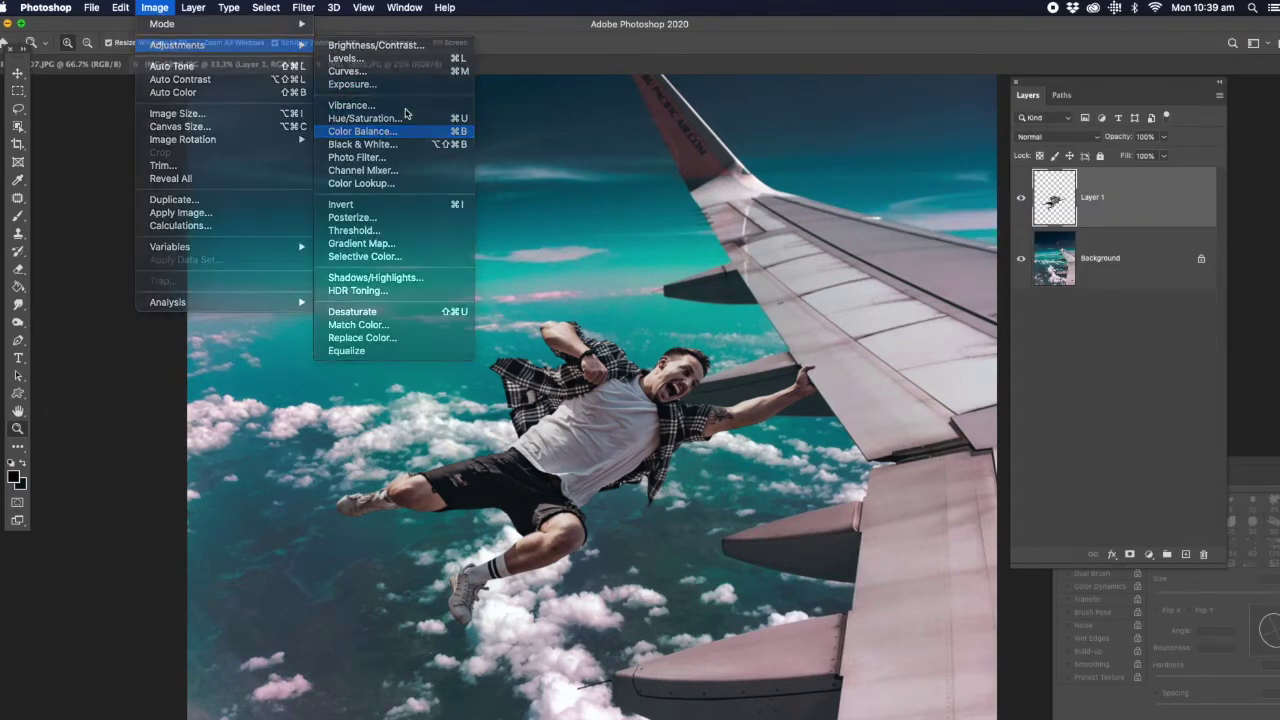
{"action": "left_click", "coordinate": [362, 131]}
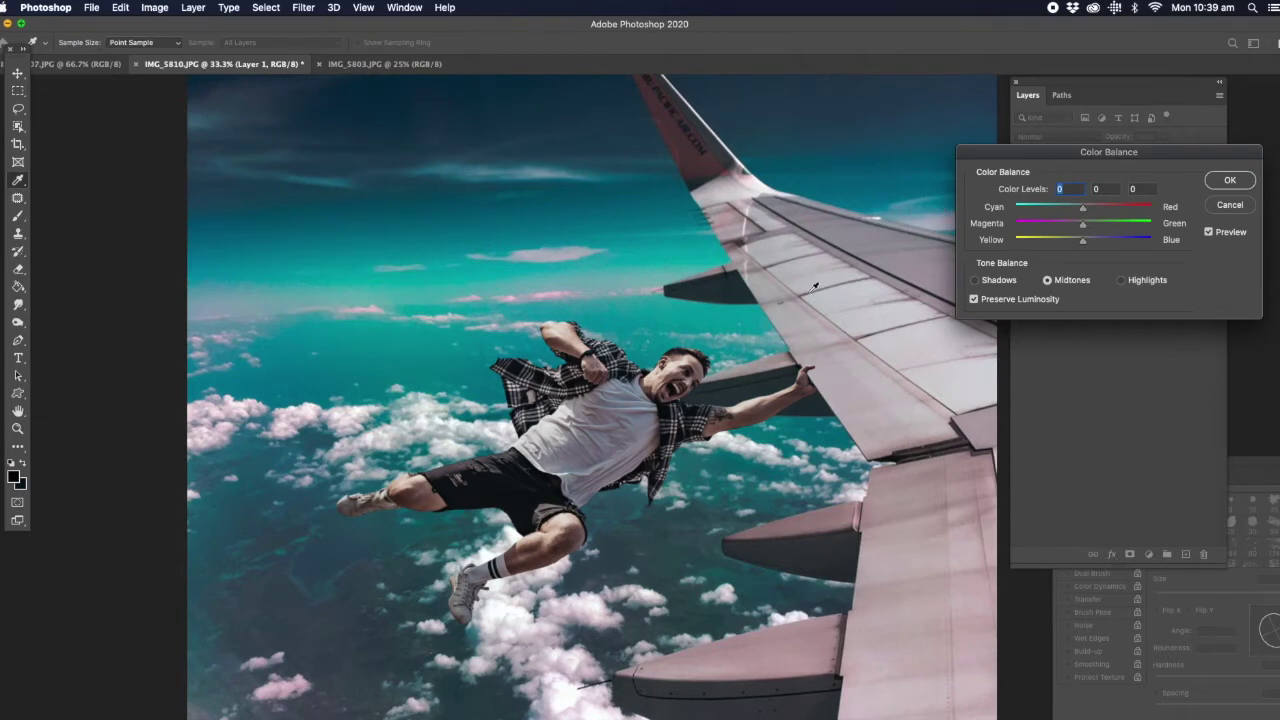
{"action": "left_click_drag", "start_coordinate": [1083, 249], "coordinate": [1077, 212]}
{"action": "left_click", "coordinate": [1229, 180]}
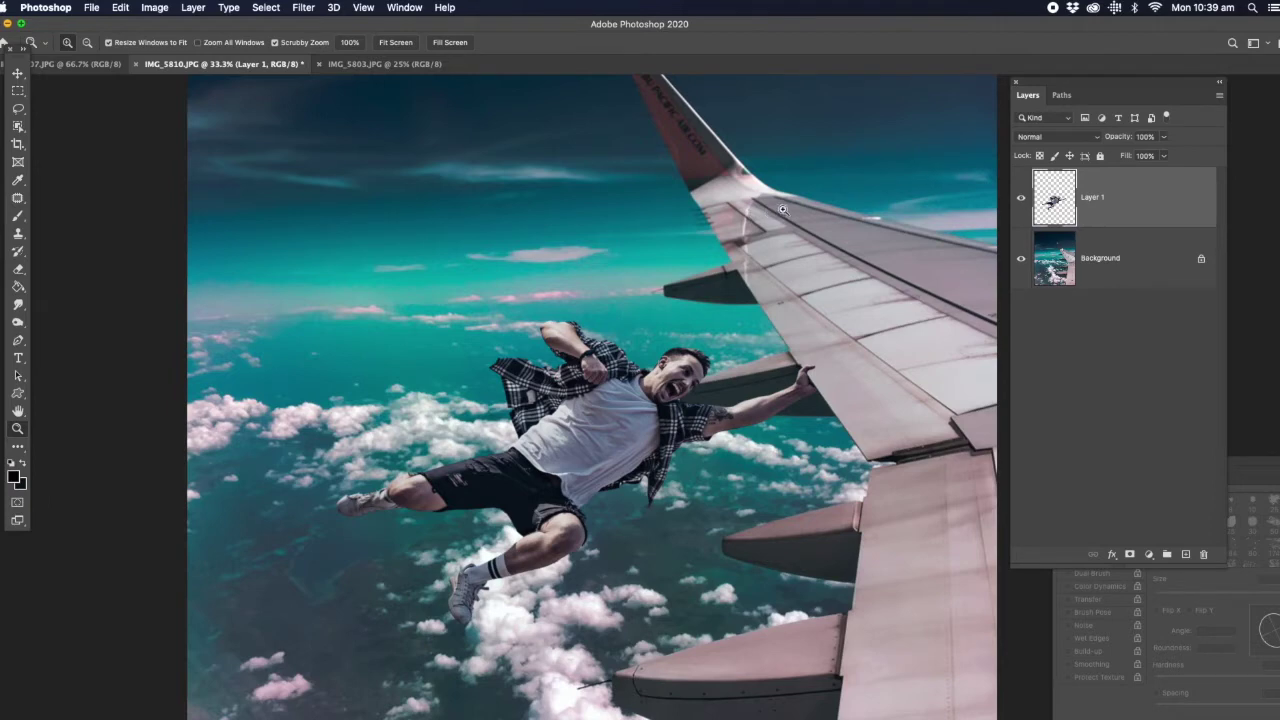
Apply a Gaussian Blur with a 1.4-pixel radius to the man on Layer 1.
{"action": "left_click", "coordinate": [713, 383]}
{"action": "left_click", "coordinate": [713, 383]}
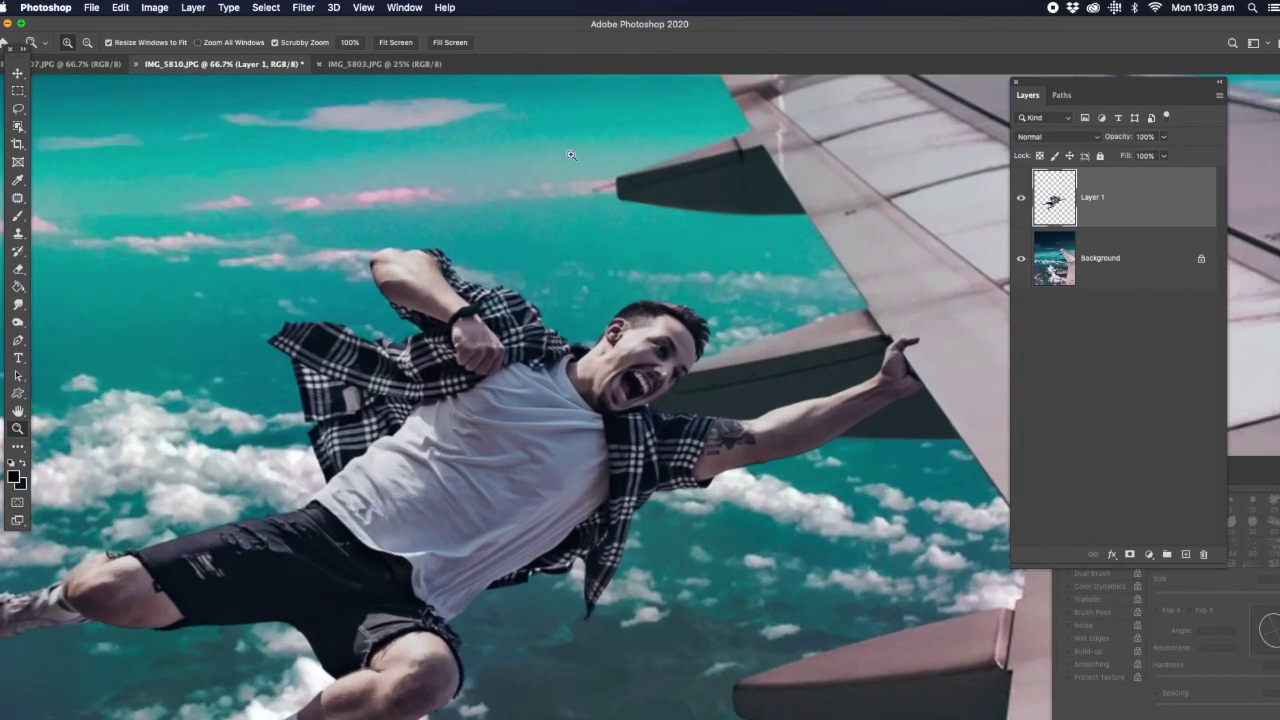
{"action": "left_click", "coordinate": [304, 8]}
{"action": "mouse_move", "coordinate": [325, 177]}
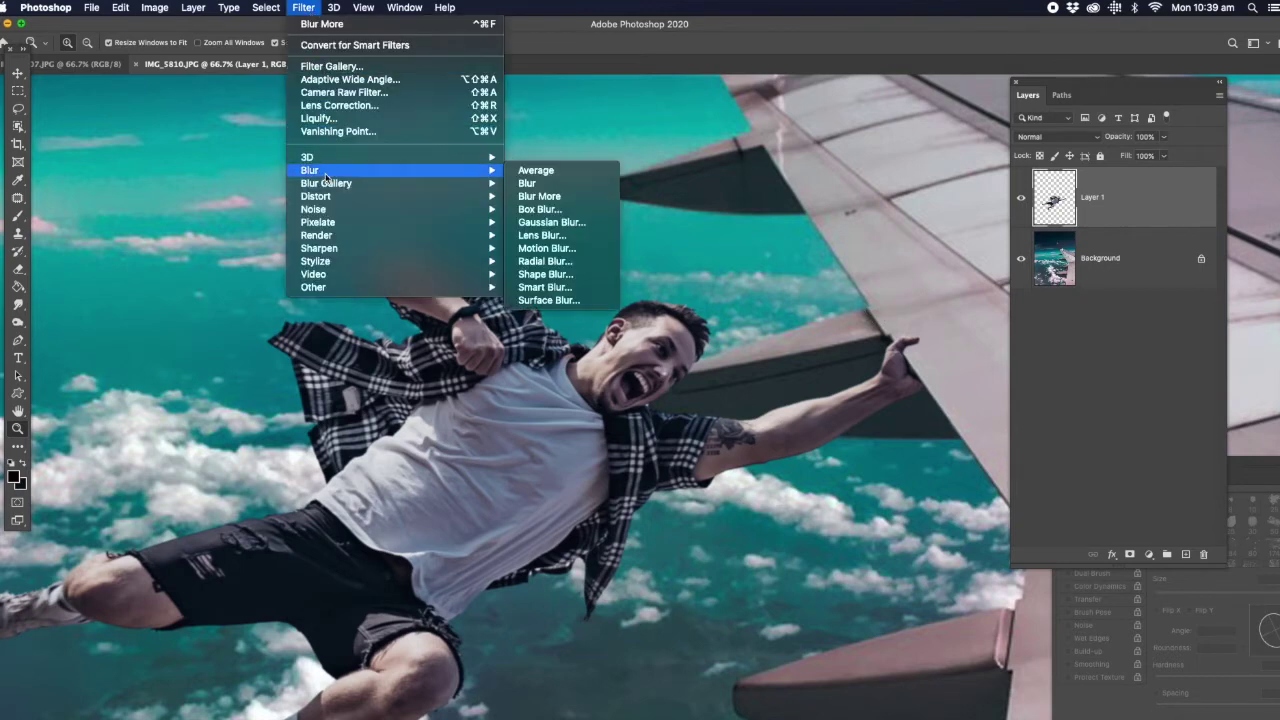
{"action": "left_click", "coordinate": [551, 223]}
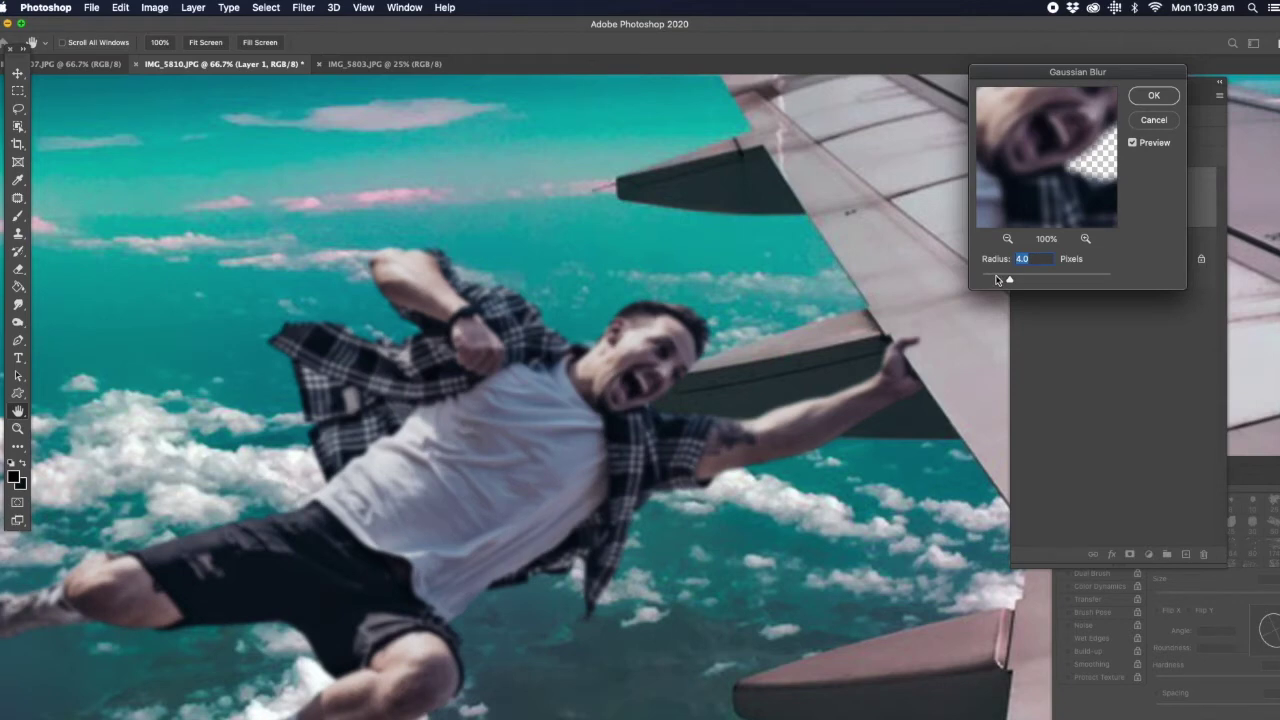
{"action": "left_click", "coordinate": [997, 279]}
{"action": "left_click_drag", "start_coordinate": [996, 281], "coordinate": [993, 281]}
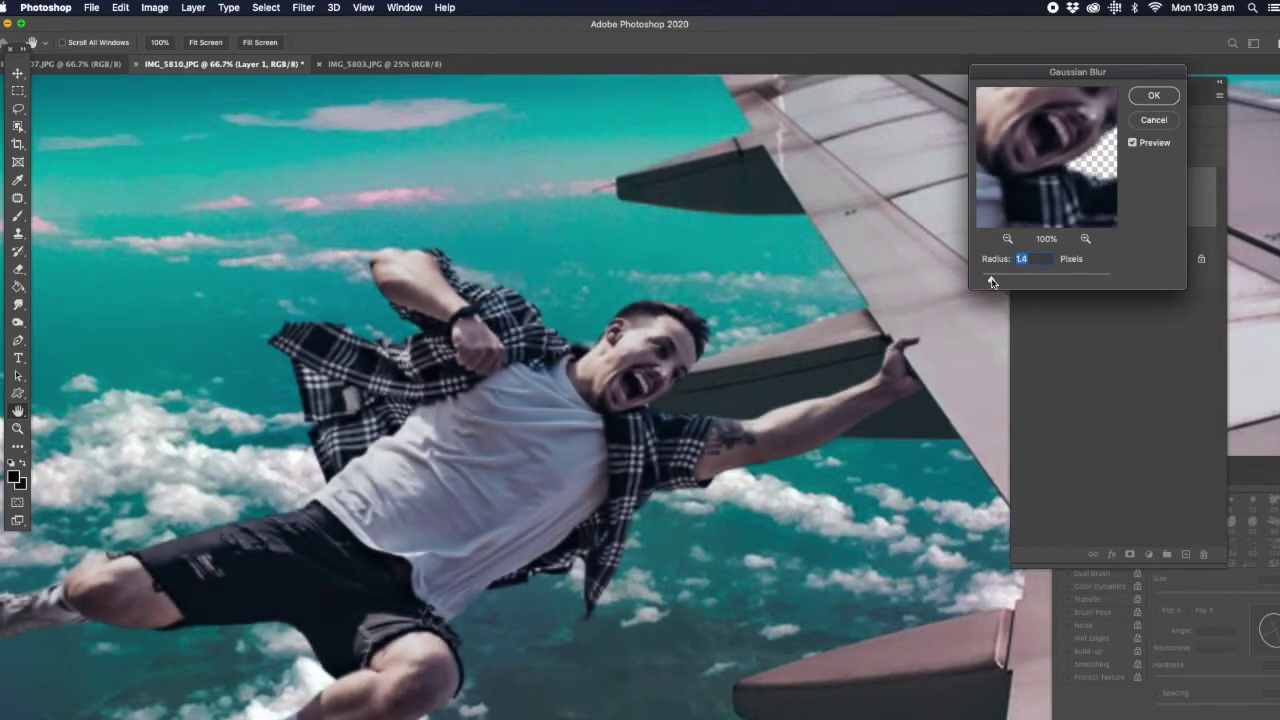
{"action": "left_click", "coordinate": [1153, 95]}
{"action": "key", "text": "z"}
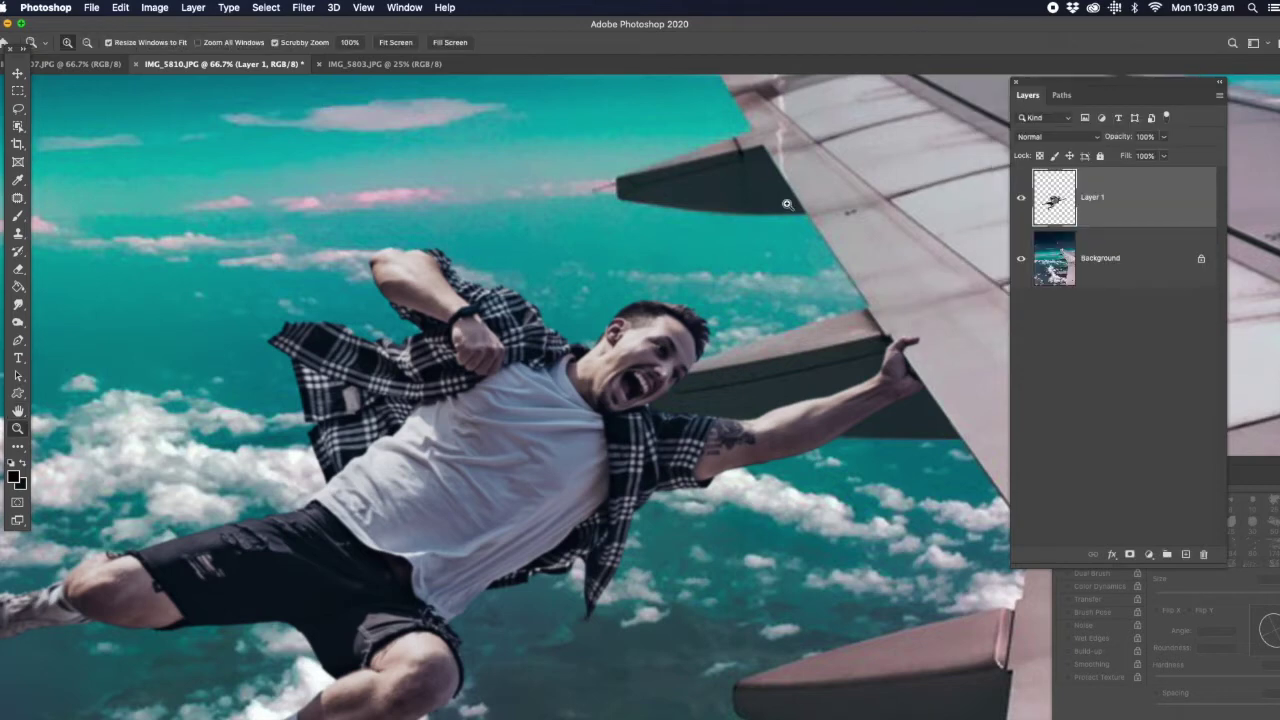
Duplicate Layer 1, the man hanging from the wing, accepting the default copy name.
{"action": "right_click", "coordinate": [799, 207]}
{"action": "left_click", "coordinate": [805, 207]}
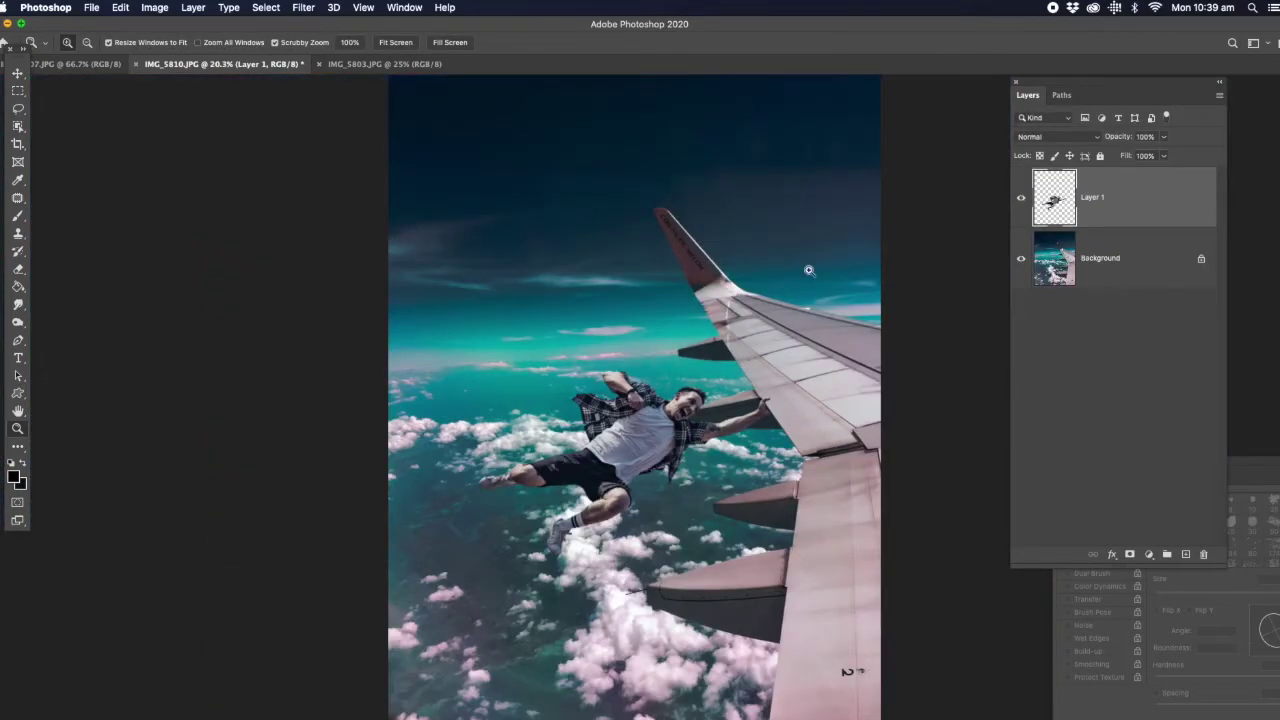
{"action": "right_click", "coordinate": [1103, 200]}
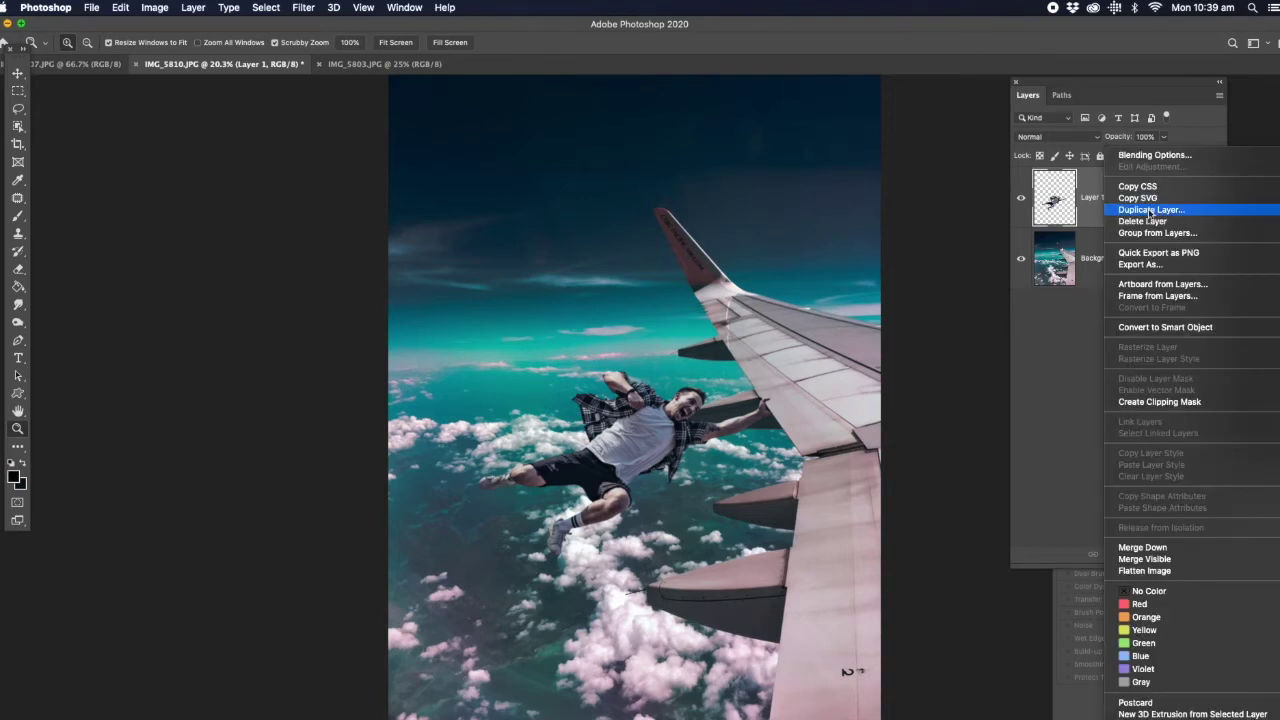
{"action": "left_click", "coordinate": [1151, 212]}
{"action": "left_click", "coordinate": [746, 314]}
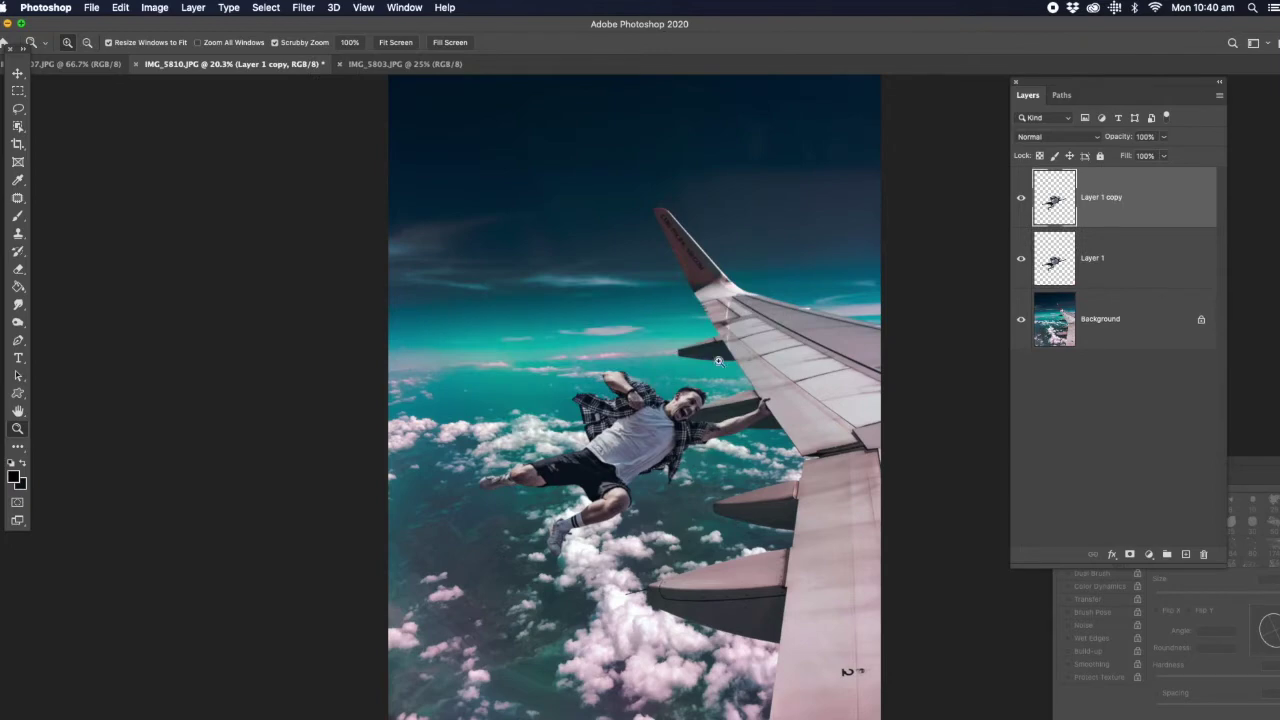
Apply a Motion Blur with a 7° angle and a 22-pixel distance to Layer 1 copy.
{"action": "left_click", "coordinate": [701, 431]}
{"action": "left_click", "coordinate": [701, 431]}
{"action": "left_click", "coordinate": [701, 431]}
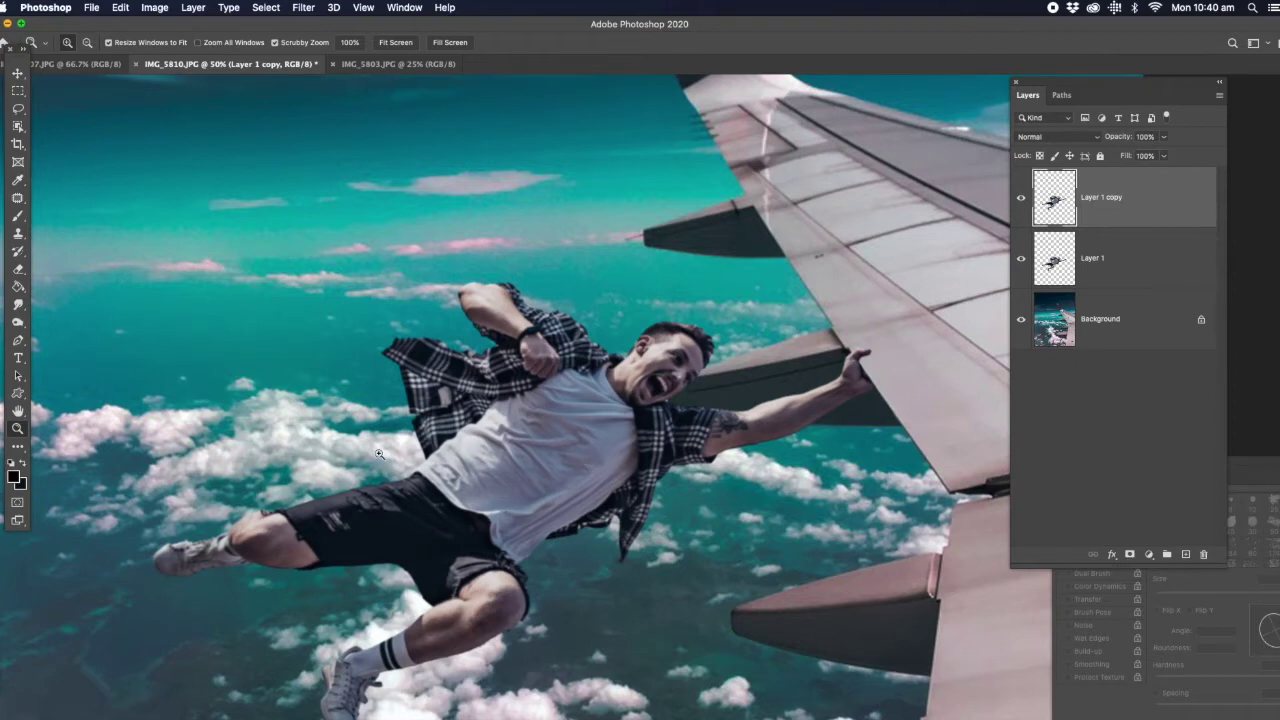
{"action": "left_click", "coordinate": [305, 9]}
{"action": "mouse_move", "coordinate": [355, 171]}
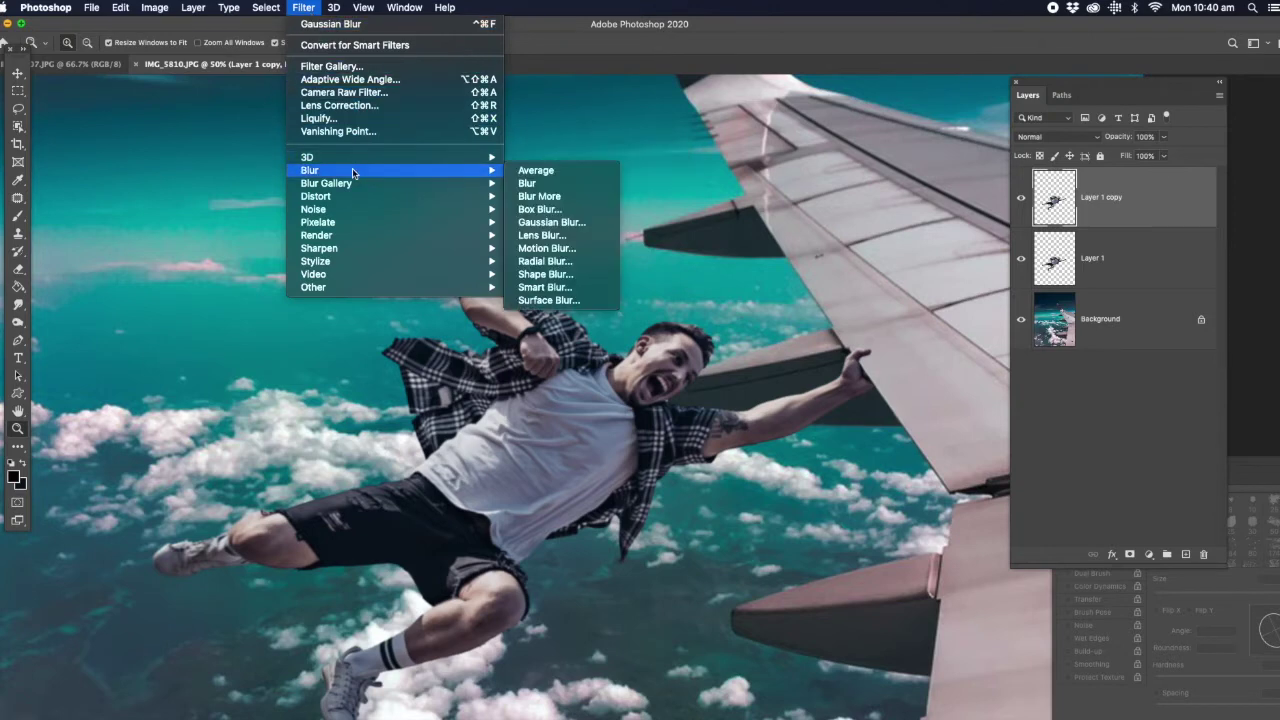
{"action": "left_click", "coordinate": [574, 249]}
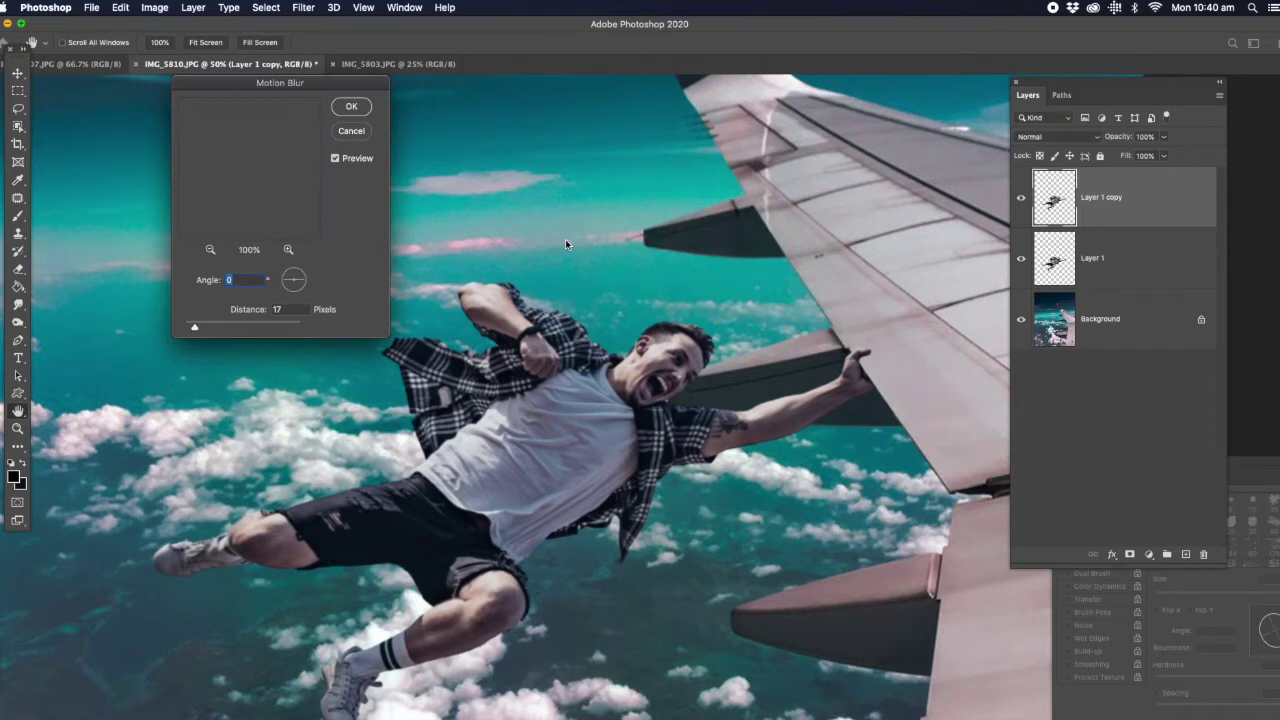
{"action": "left_click_drag", "start_coordinate": [299, 290], "coordinate": [304, 284]}
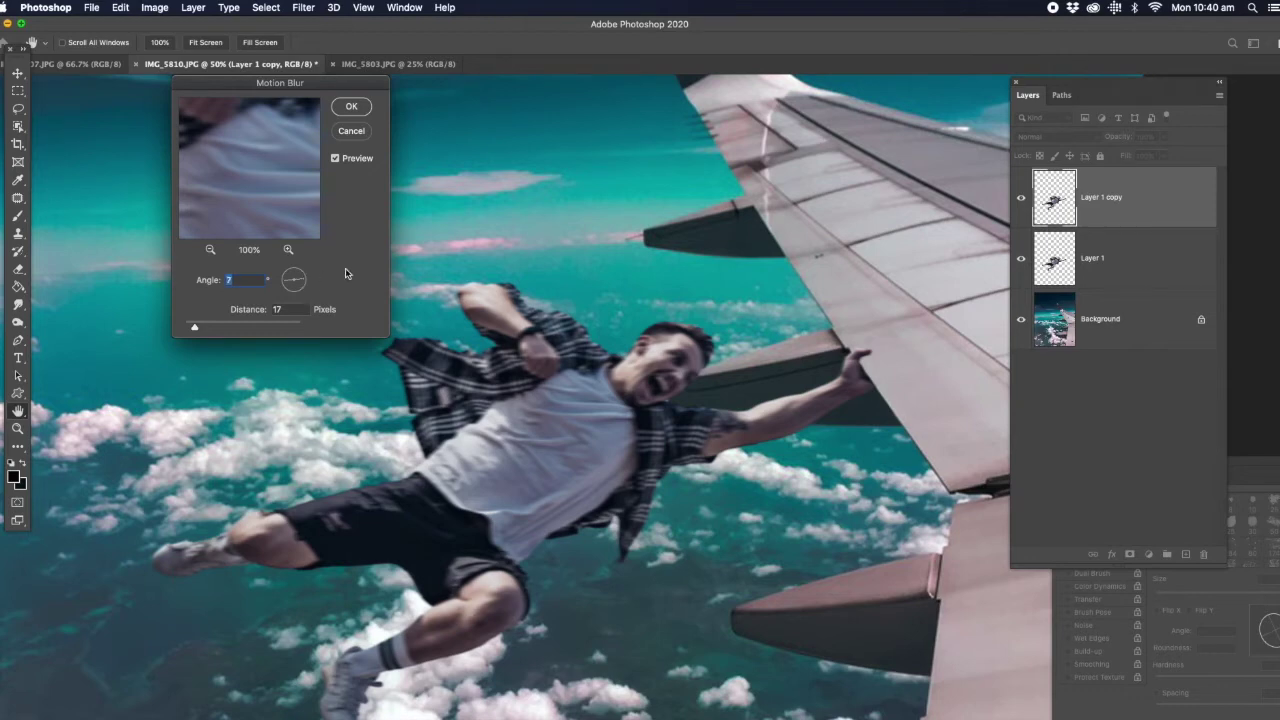
{"action": "left_click_drag", "start_coordinate": [196, 331], "coordinate": [198, 331]}
{"action": "left_click", "coordinate": [351, 106]}
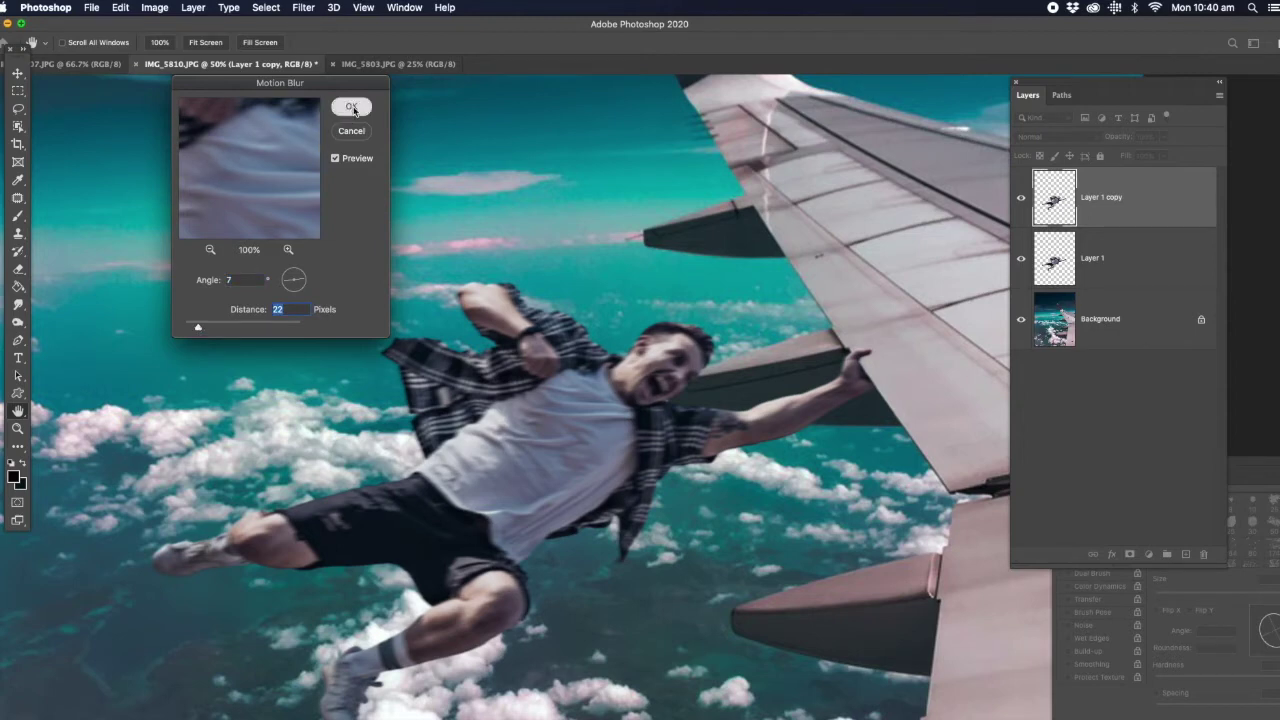
Move the motion-blurred Layer 1 copy beneath Layer 1 in the layer order.
{"action": "right_click", "coordinate": [601, 183]}
{"action": "left_click", "coordinate": [618, 189]}
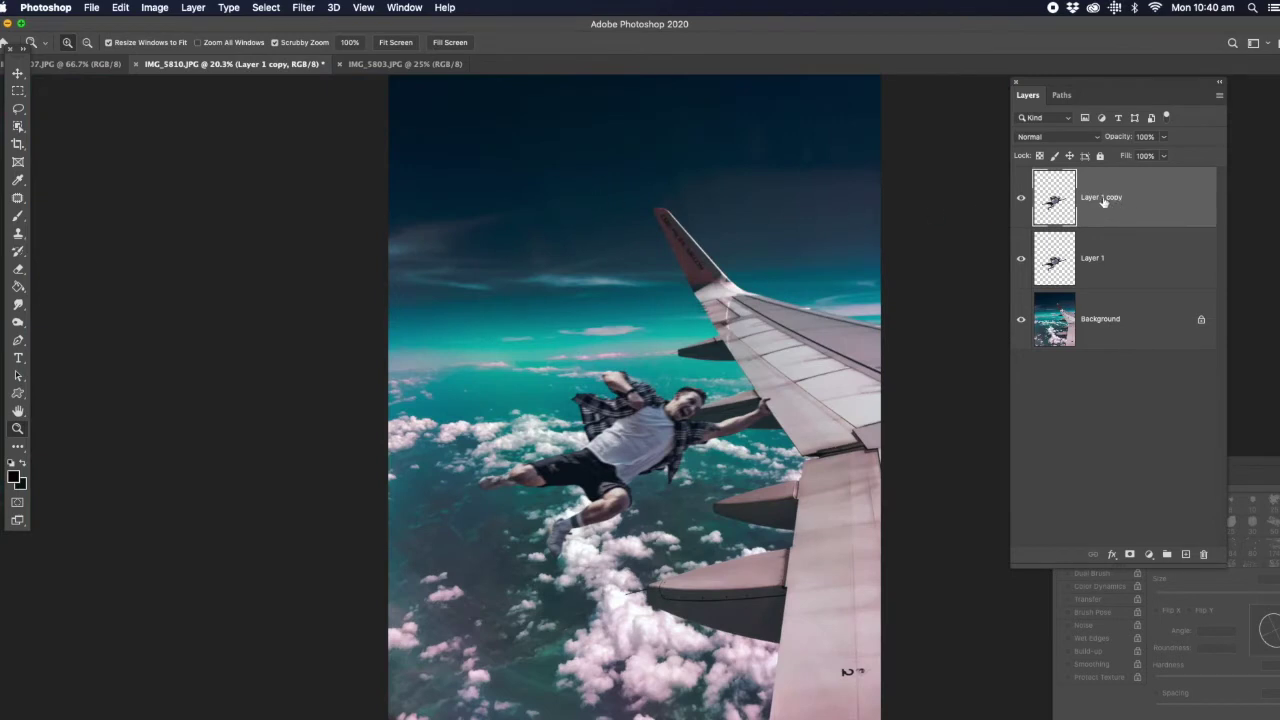
{"action": "left_click_drag", "start_coordinate": [1120, 200], "coordinate": [1112, 264]}
Compare the man with the blurred Layer 1 copy hidden and shown, at closer range.
{"action": "left_click", "coordinate": [714, 446]}
{"action": "left_click", "coordinate": [713, 447]}
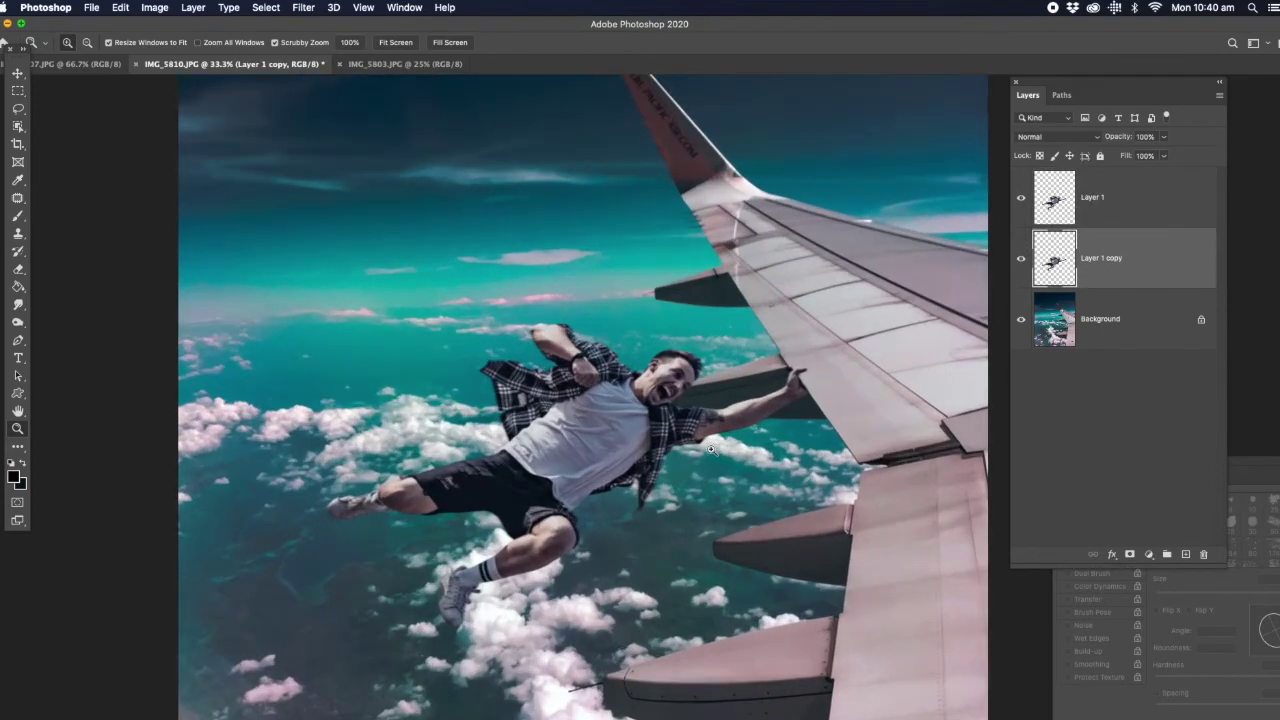
{"action": "left_click", "coordinate": [605, 479]}
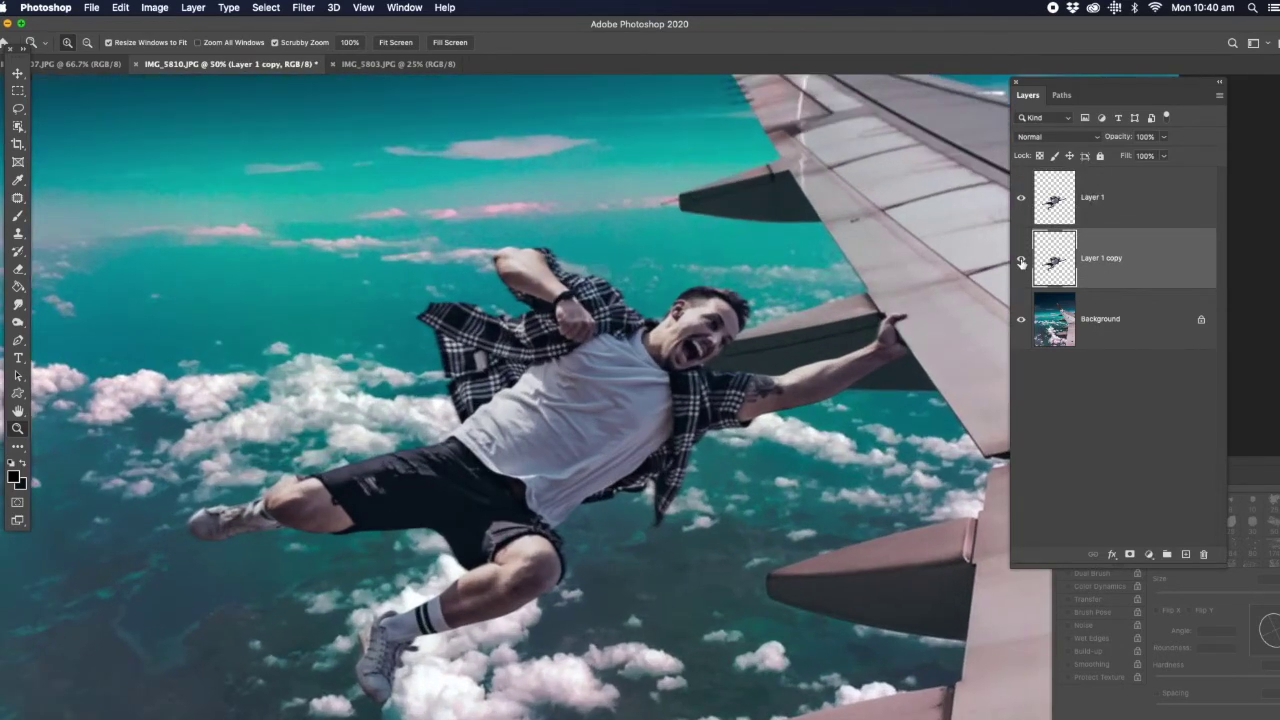
{"action": "left_click", "coordinate": [1020, 262]}
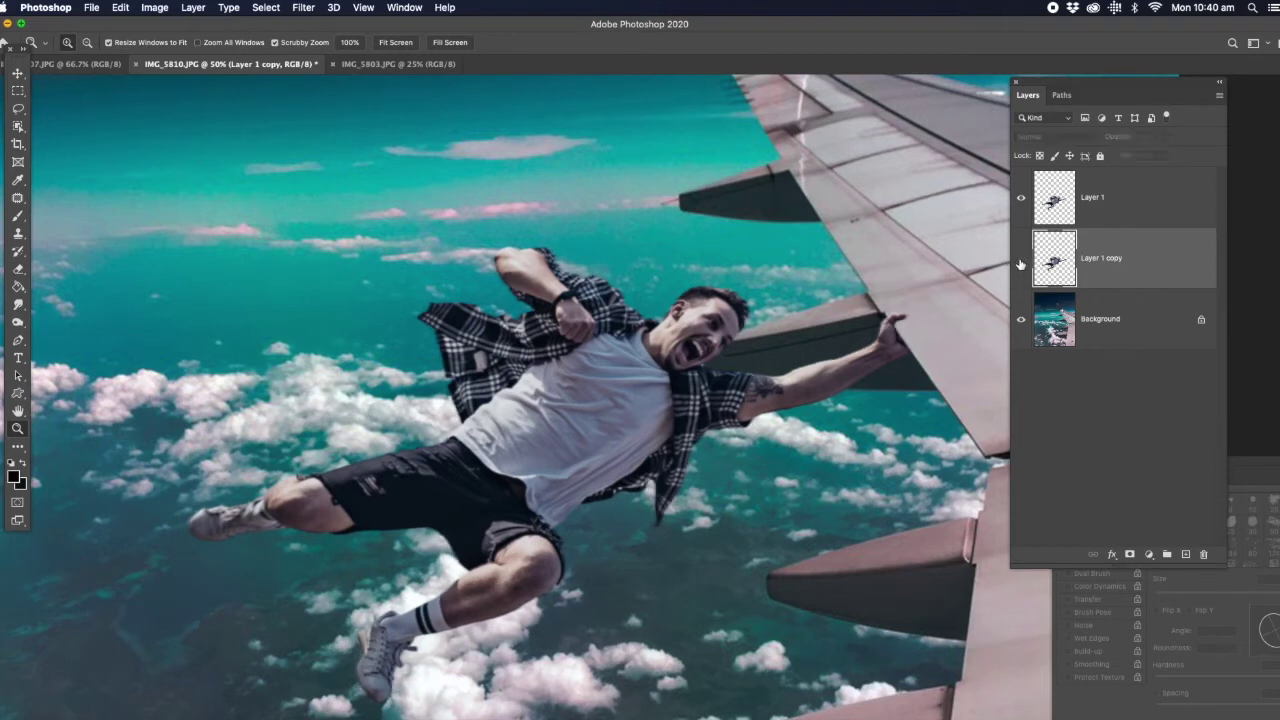
{"action": "left_click", "coordinate": [1020, 262]}
{"action": "left_click", "coordinate": [1021, 262]}
{"action": "left_click", "coordinate": [1021, 262]}
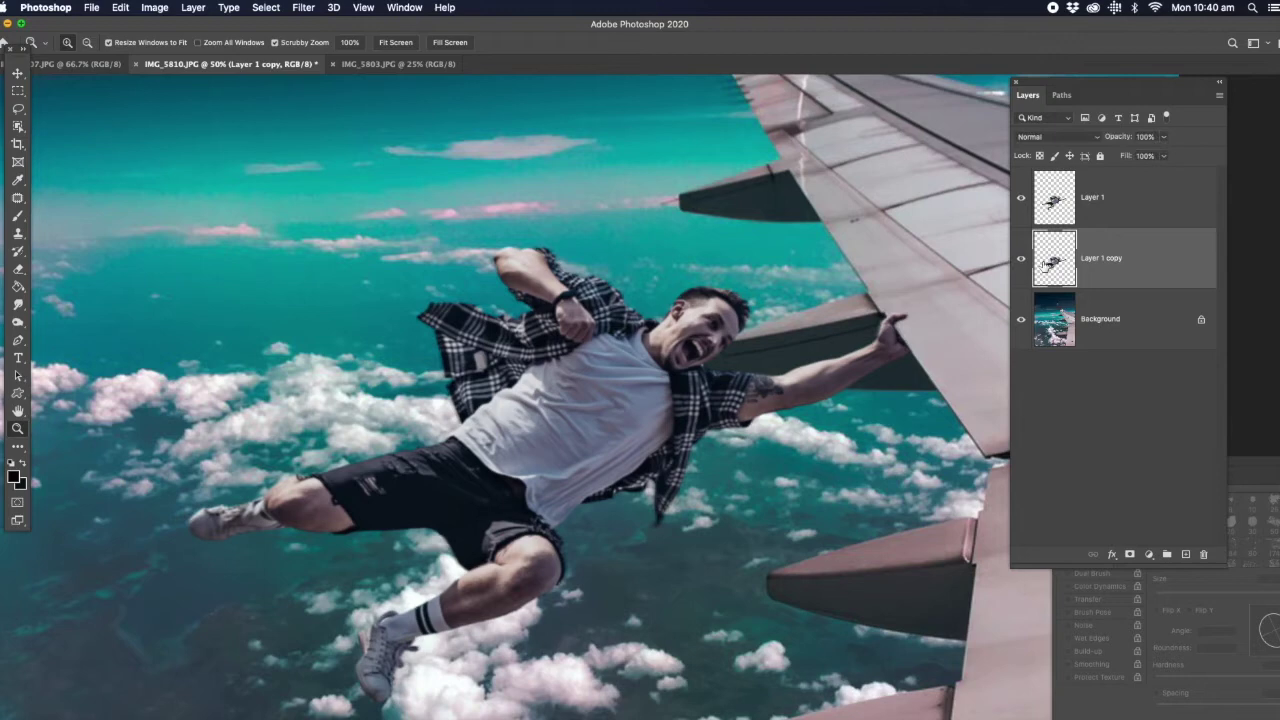
Nudge the blurred Layer 1 copy slightly to the left so its blur trails behind the man.
{"action": "left_click", "coordinate": [17, 73]}
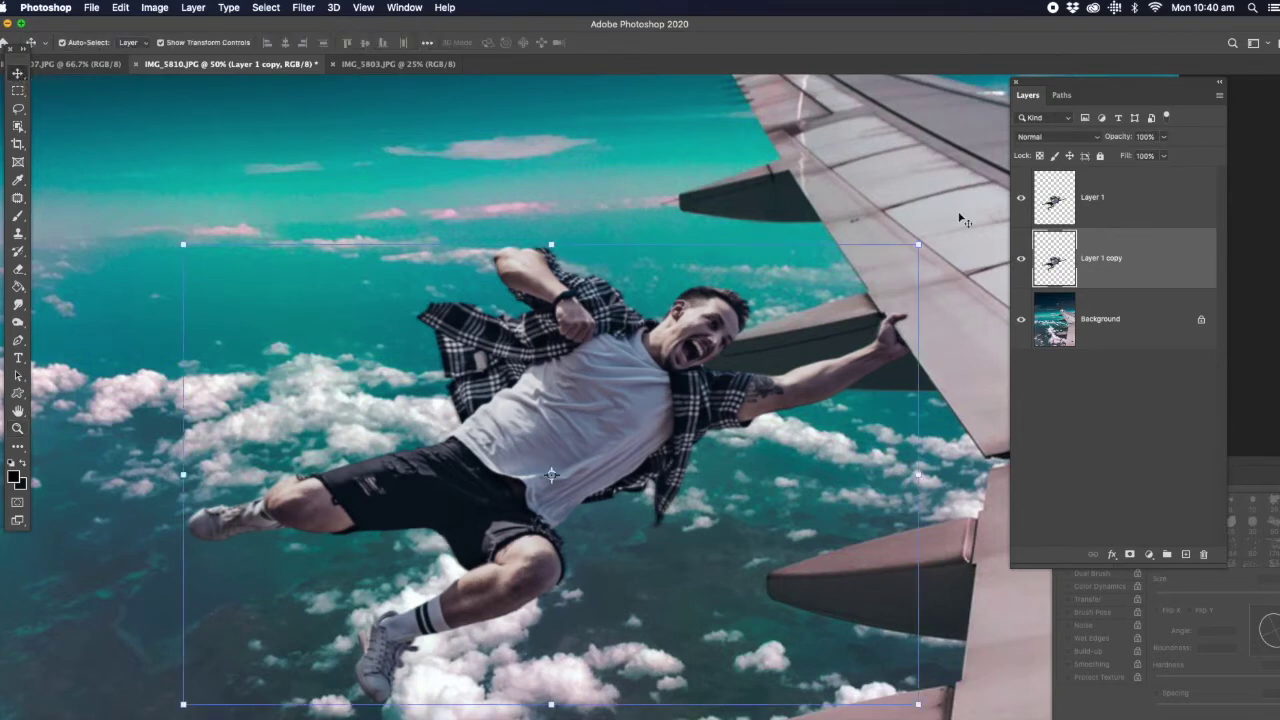
{"action": "left_click", "coordinate": [690, 345]}
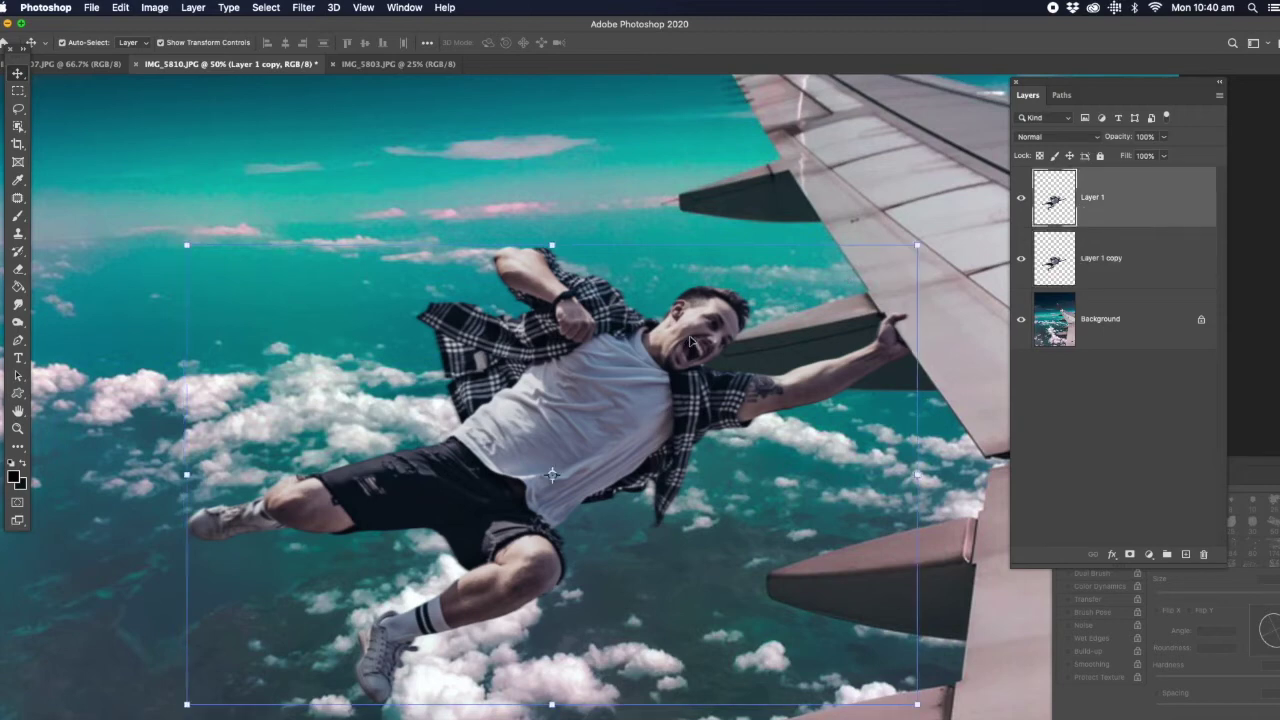
{"action": "left_click", "coordinate": [1105, 268]}
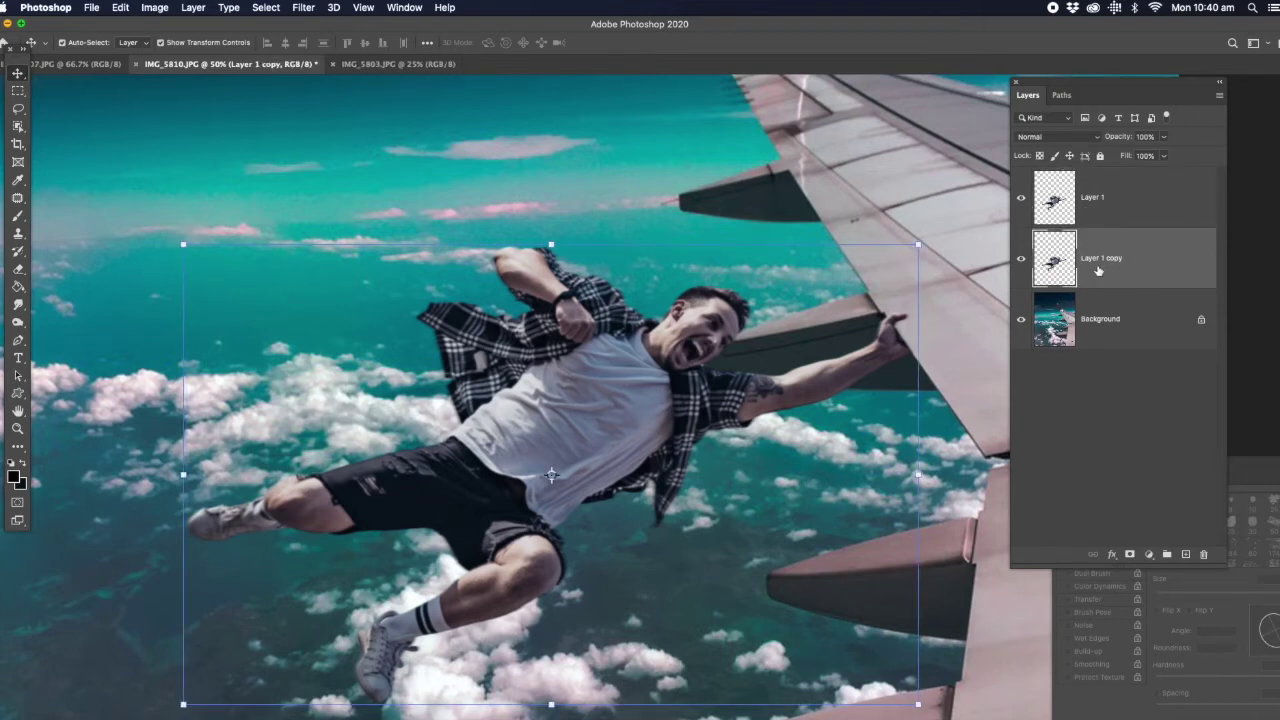
{"action": "key", "text": "Left"}
{"action": "key", "text": "Left"}
{"action": "key", "text": "Left"}
{"action": "key", "text": "Left"}
{"action": "key", "text": "Left"}
{"action": "key", "text": "Left"}
{"action": "key", "text": "Left"}
{"action": "key", "text": "Left"}
{"action": "key", "text": "Left"}
{"action": "key", "text": "Left"}
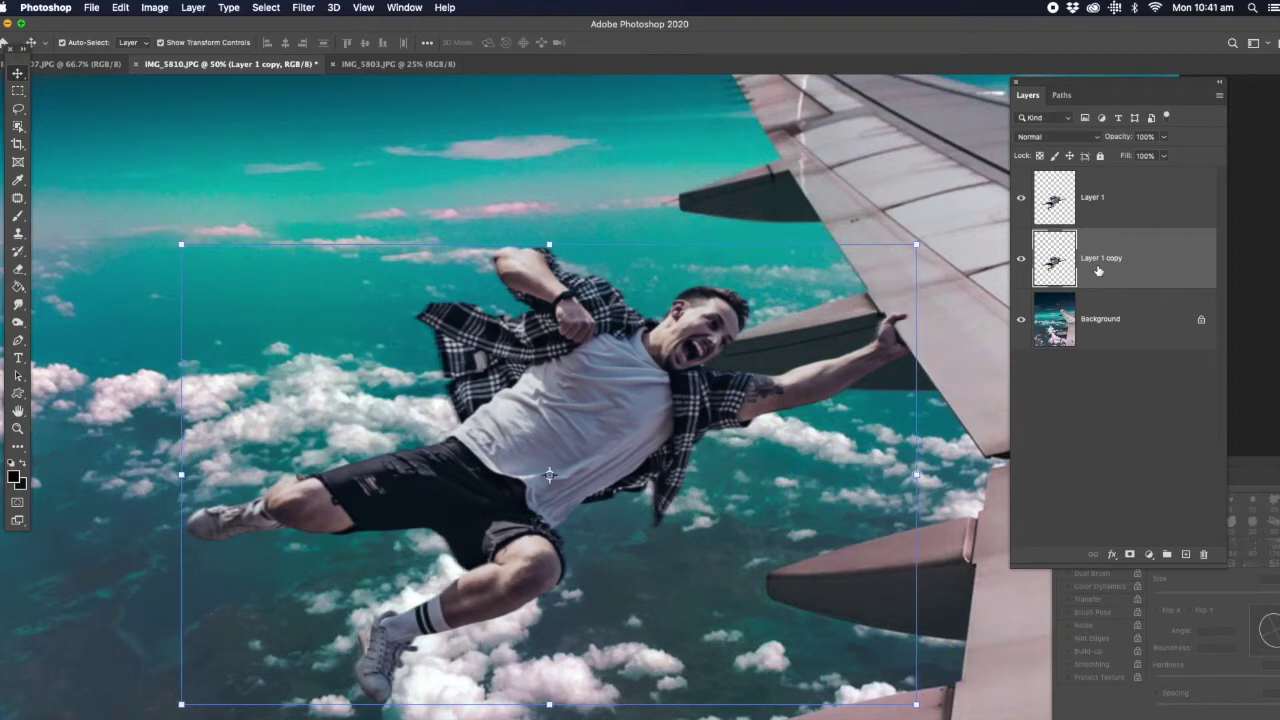
{"action": "key", "text": "Left"}
{"action": "key", "text": "Left"}
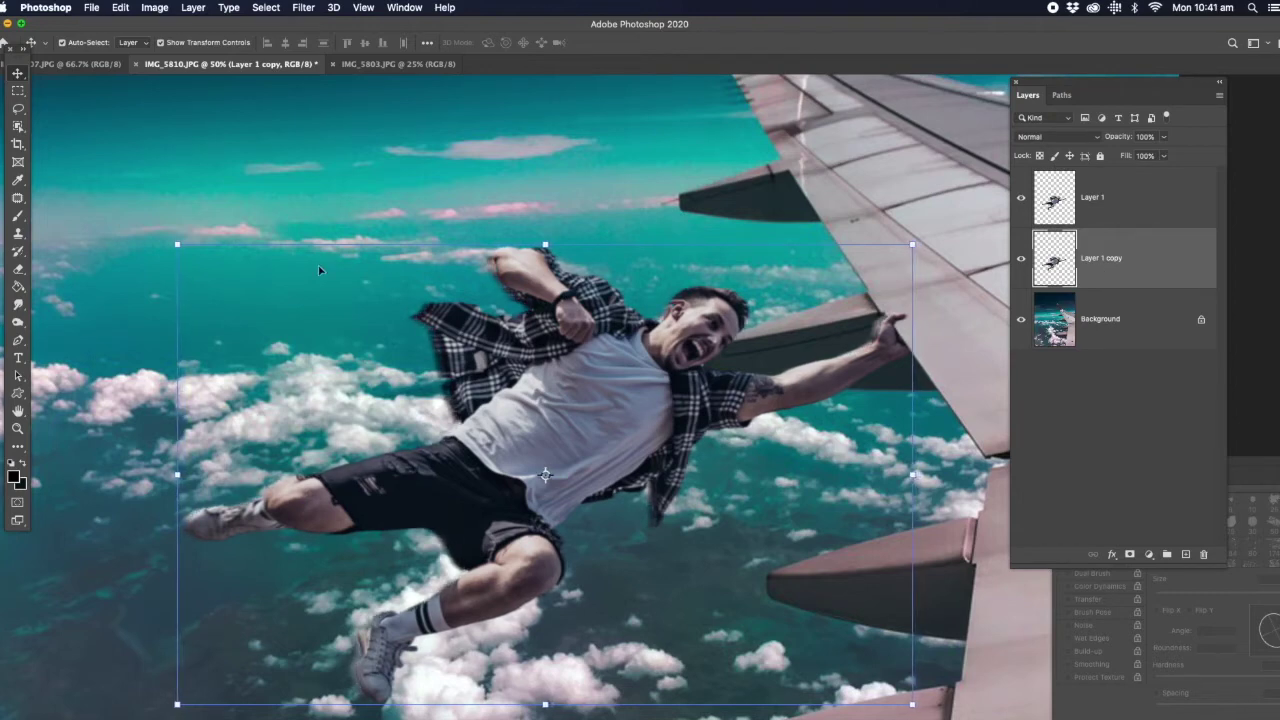
Nudge Layer 1 copy slightly down and partway back to the right behind the man.
{"action": "key", "text": "Down"}
{"action": "key", "text": "Down"}
{"action": "key", "text": "Down"}
{"action": "key", "text": "Down"}
{"action": "key", "text": "Down"}
{"action": "key", "text": "Down"}
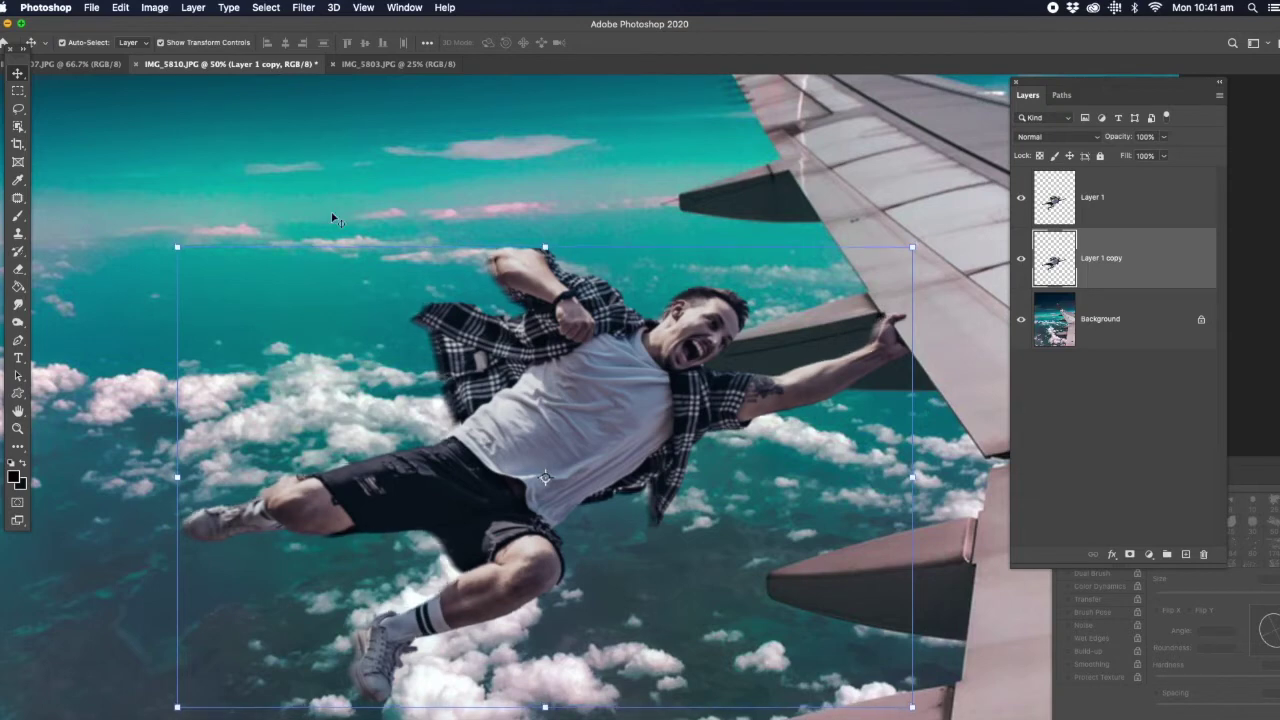
{"action": "key", "text": "Right"}
{"action": "key", "text": "Right"}
{"action": "key", "text": "Right"}
{"action": "key", "text": "Right"}
{"action": "key", "text": "Right"}
{"action": "key", "text": "Right"}
{"action": "key", "text": "Right"}
{"action": "key", "text": "Right"}
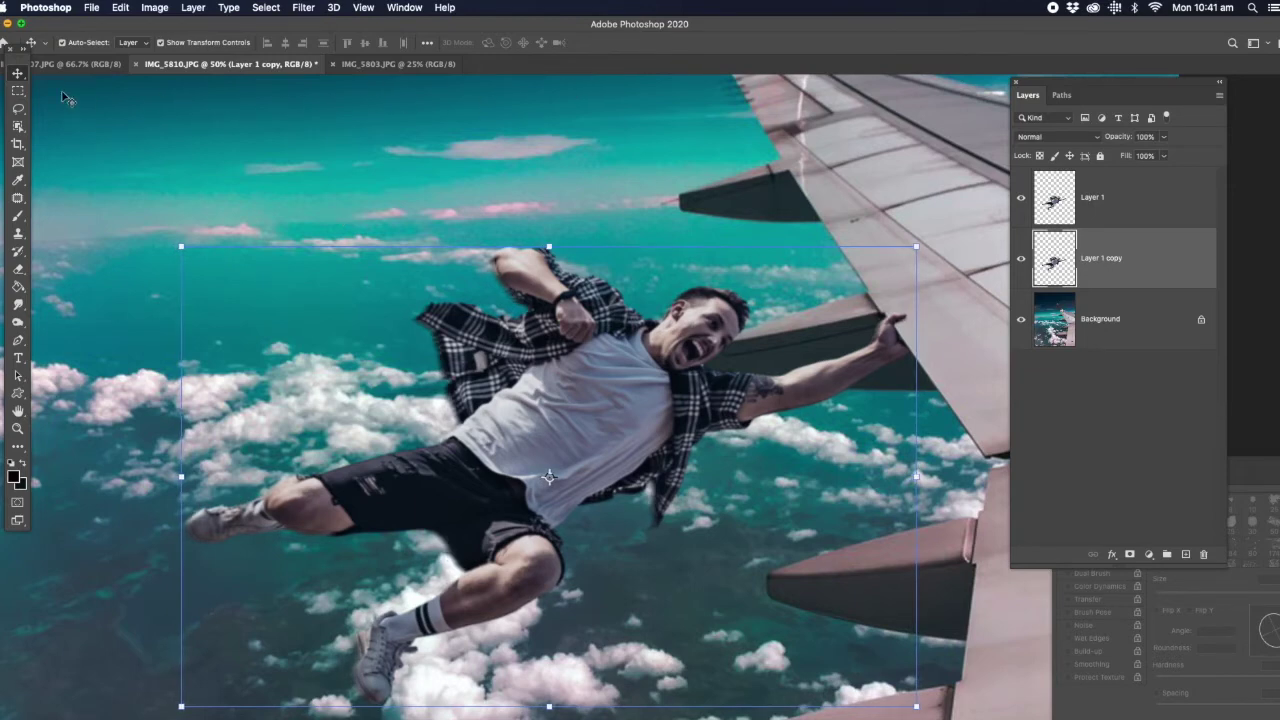
Flatten the IMG_5810 composite into a single Background layer.
{"action": "left_click", "coordinate": [18, 108]}
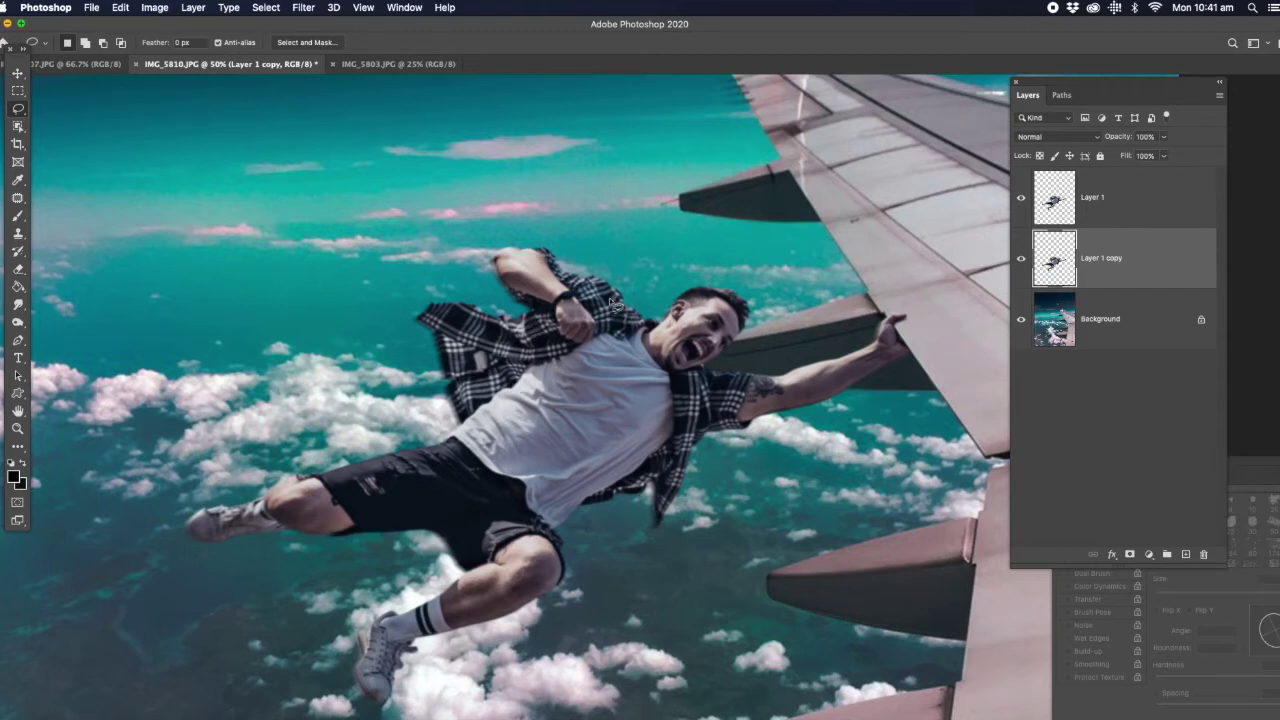
{"action": "left_click", "coordinate": [17, 428]}
{"action": "right_click", "coordinate": [686, 230]}
{"action": "left_click", "coordinate": [686, 230]}
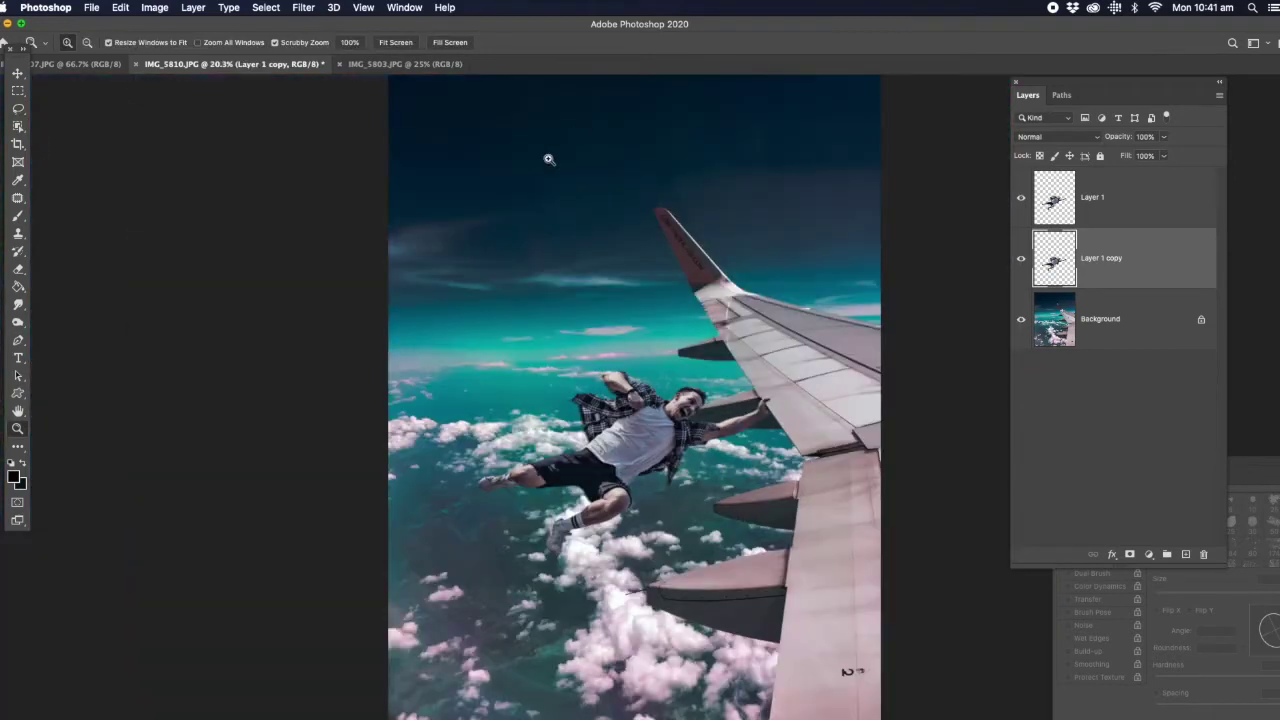
{"action": "left_click", "coordinate": [193, 8]}
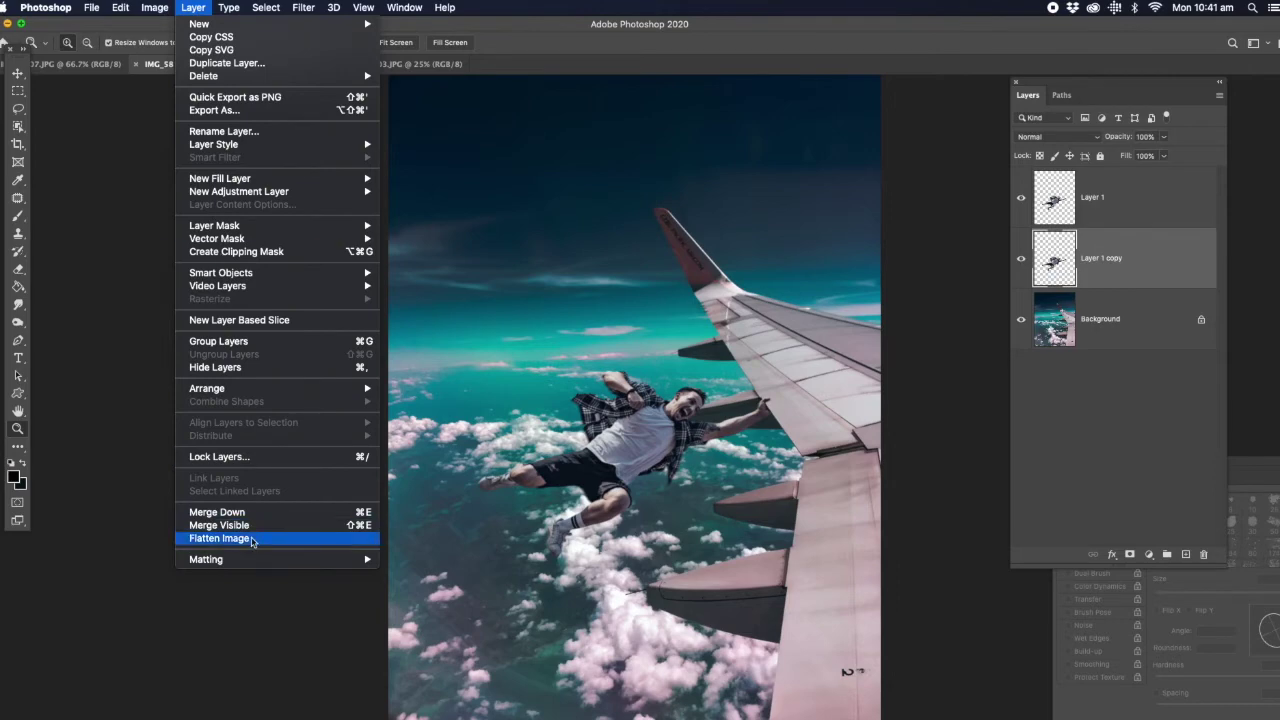
{"action": "left_click", "coordinate": [262, 497]}
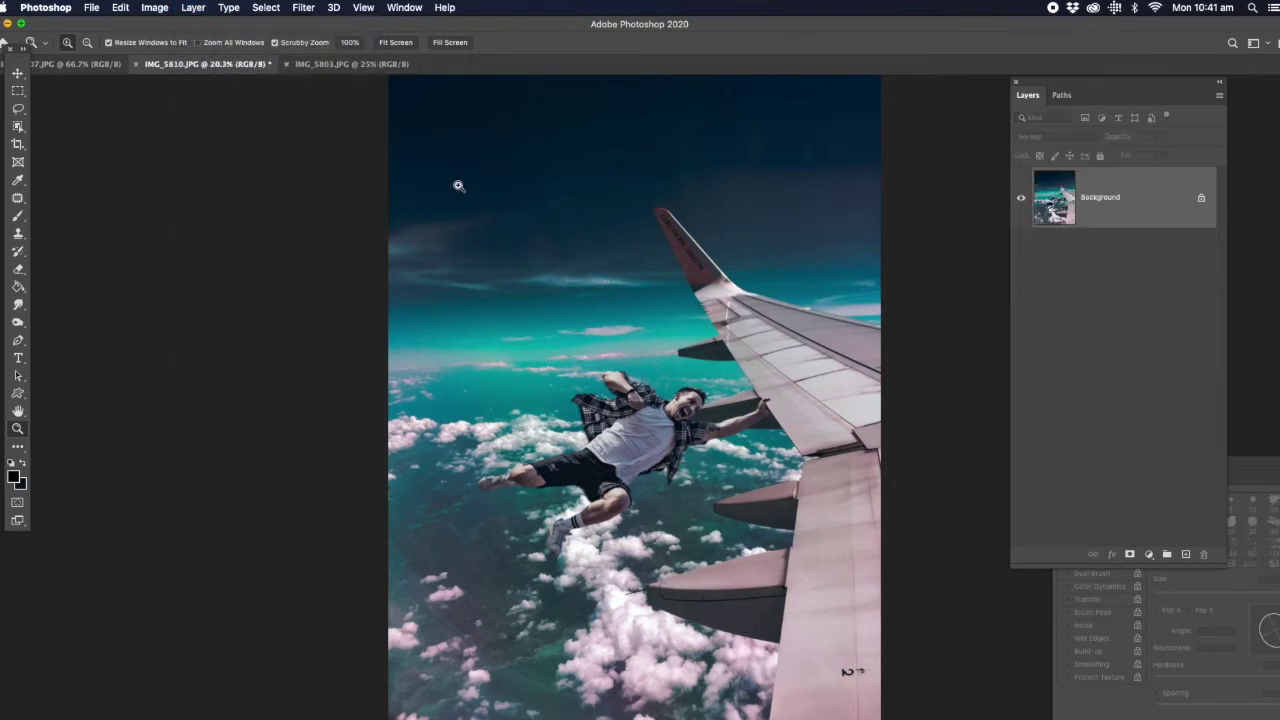
Apply Auto Color to the flattened wing image and check the man and wing at closer range.
{"action": "left_click", "coordinate": [154, 8]}
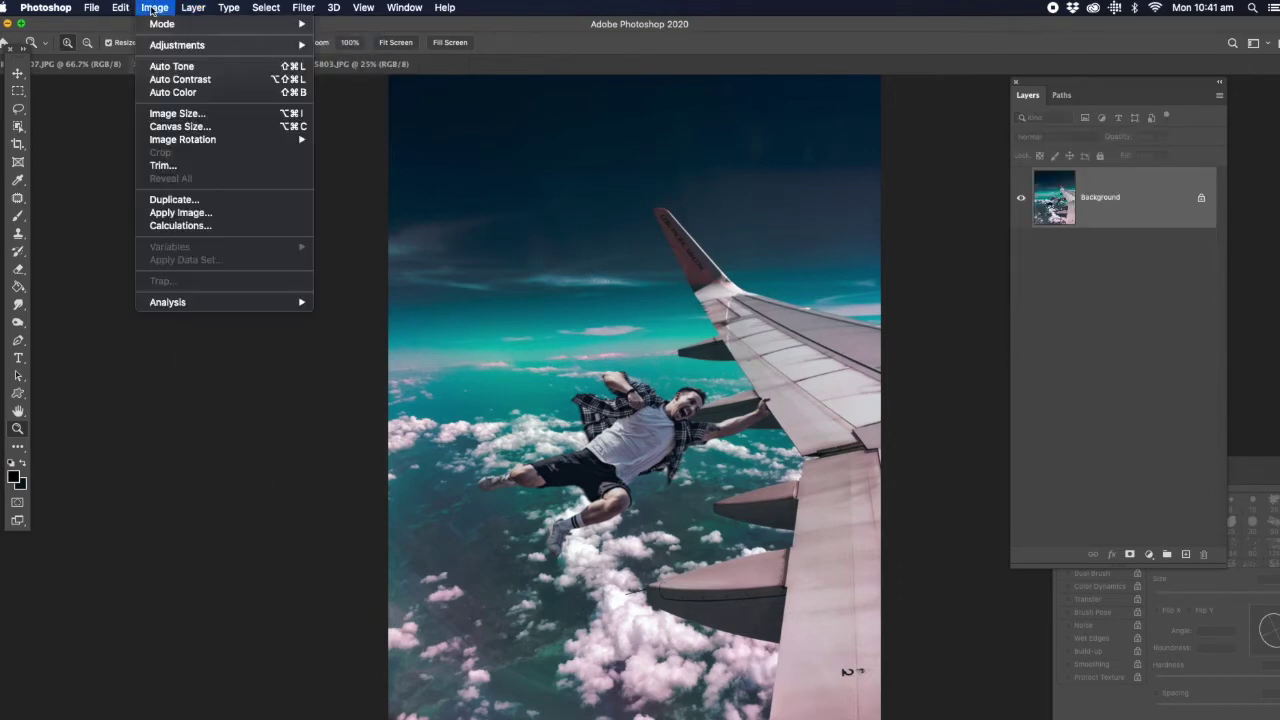
{"action": "left_click", "coordinate": [184, 93]}
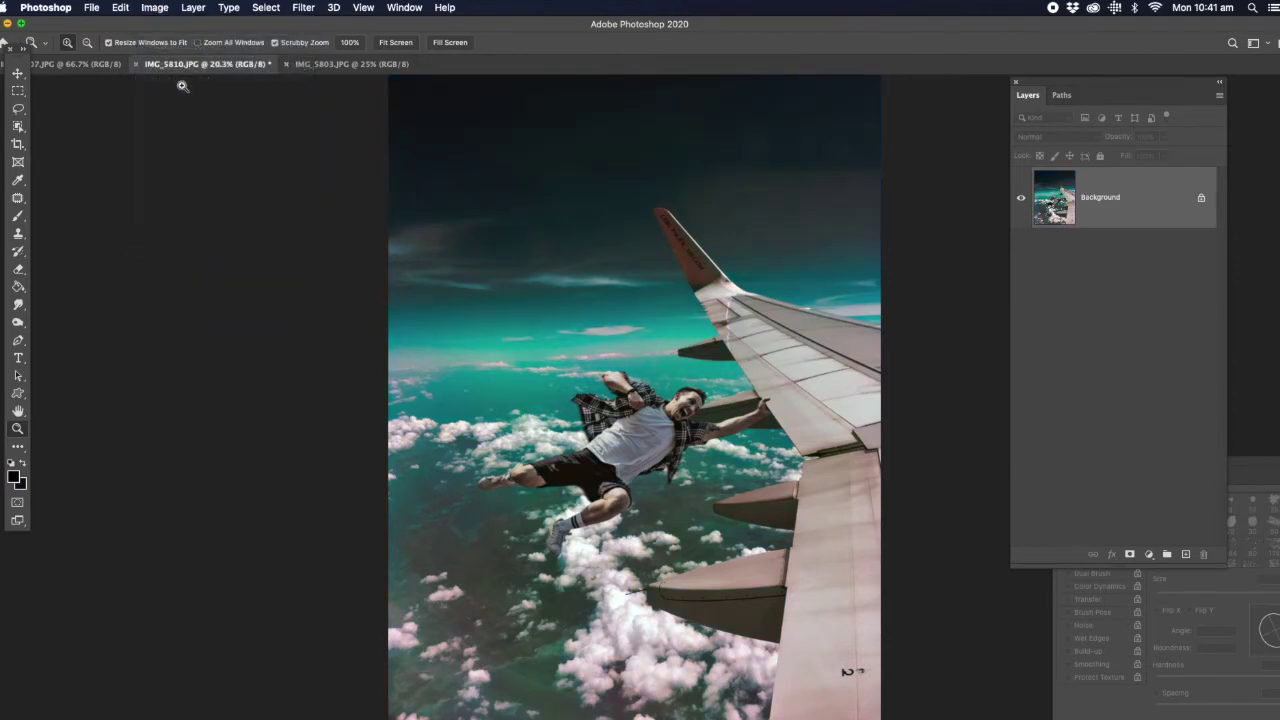
{"action": "left_click_drag", "start_coordinate": [707, 416], "coordinate": [744, 348]}
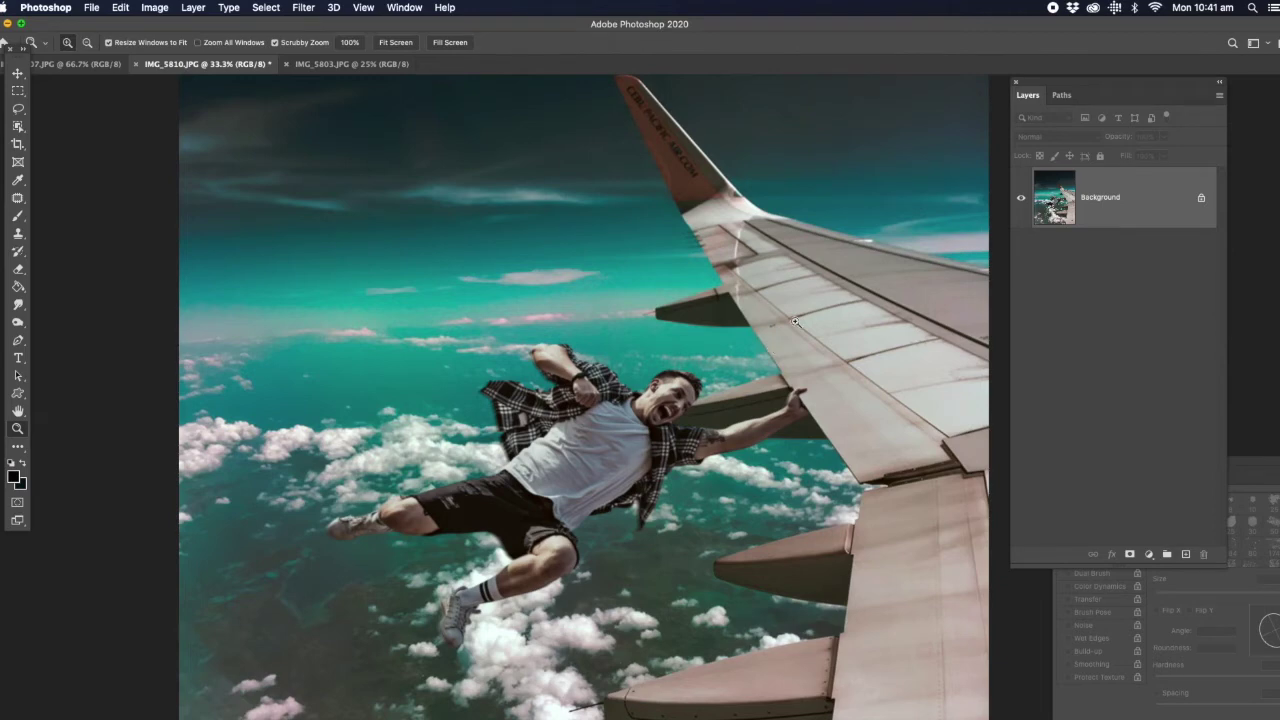
{"action": "right_click", "coordinate": [596, 208]}
{"action": "left_click", "coordinate": [596, 208]}
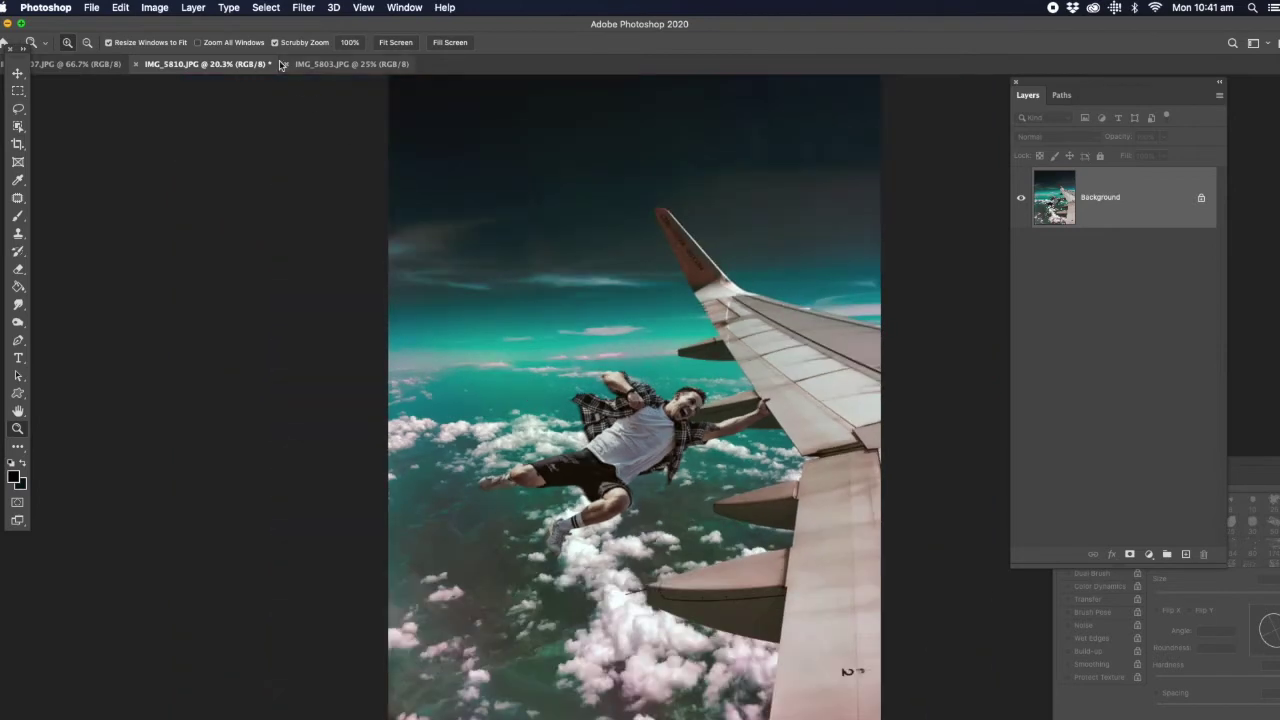
Apply Auto Tone and Auto Contrast to the flattened wing image.
{"action": "left_click", "coordinate": [155, 7]}
{"action": "left_click", "coordinate": [191, 68]}
{"action": "left_click", "coordinate": [155, 7]}
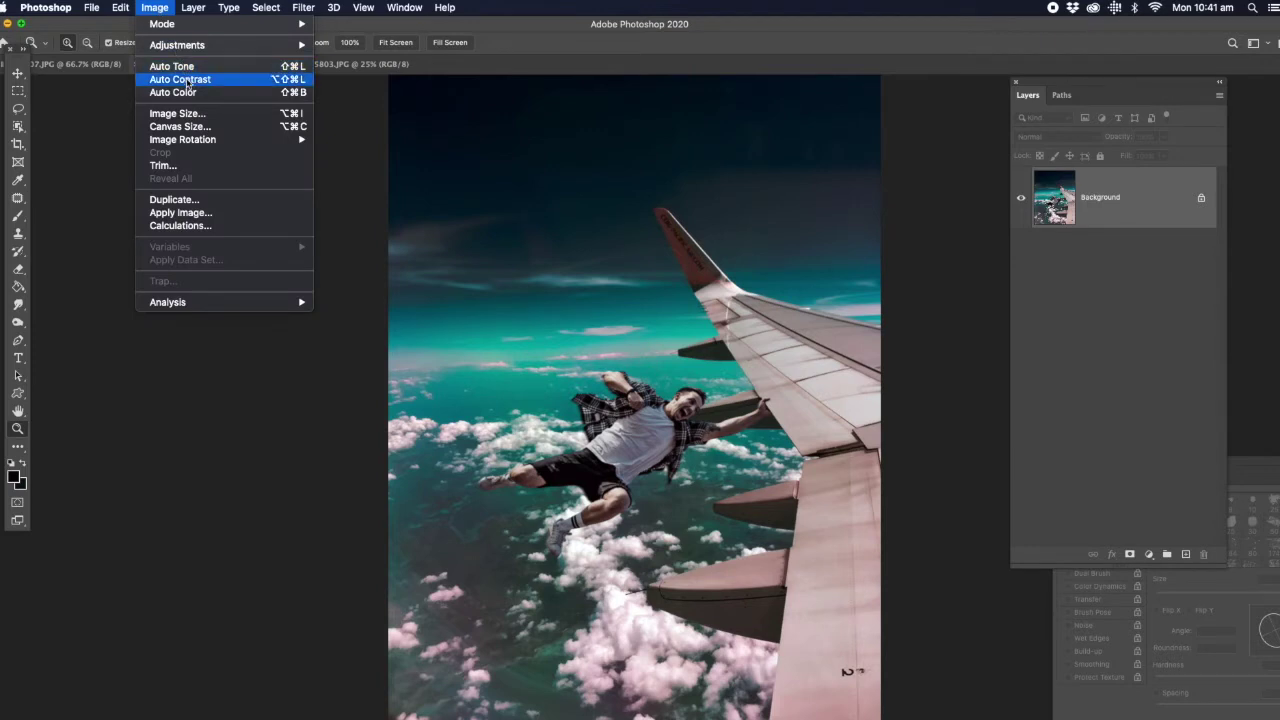
{"action": "left_click", "coordinate": [186, 80]}
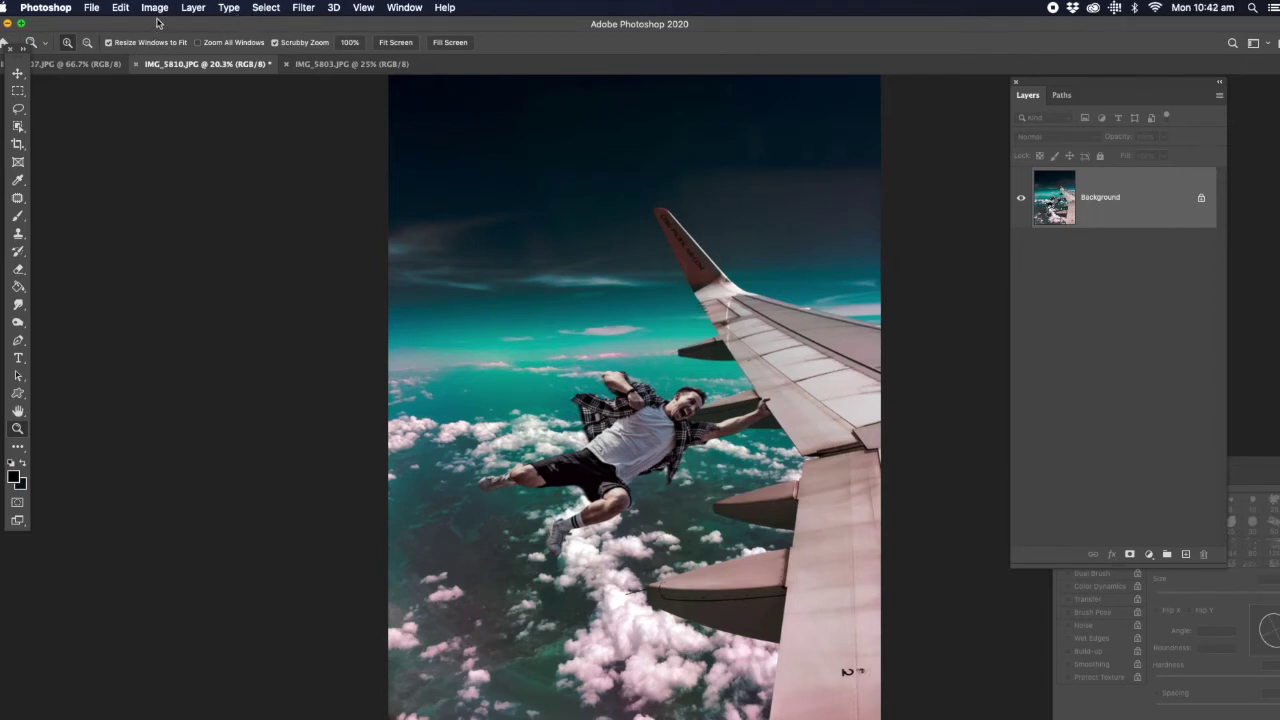
Select the entire IMG_5810 composite and move a copy of it into the IMG_5807 airplane window photo as a new layer.
{"action": "left_click", "coordinate": [266, 8]}
{"action": "left_click", "coordinate": [266, 24]}
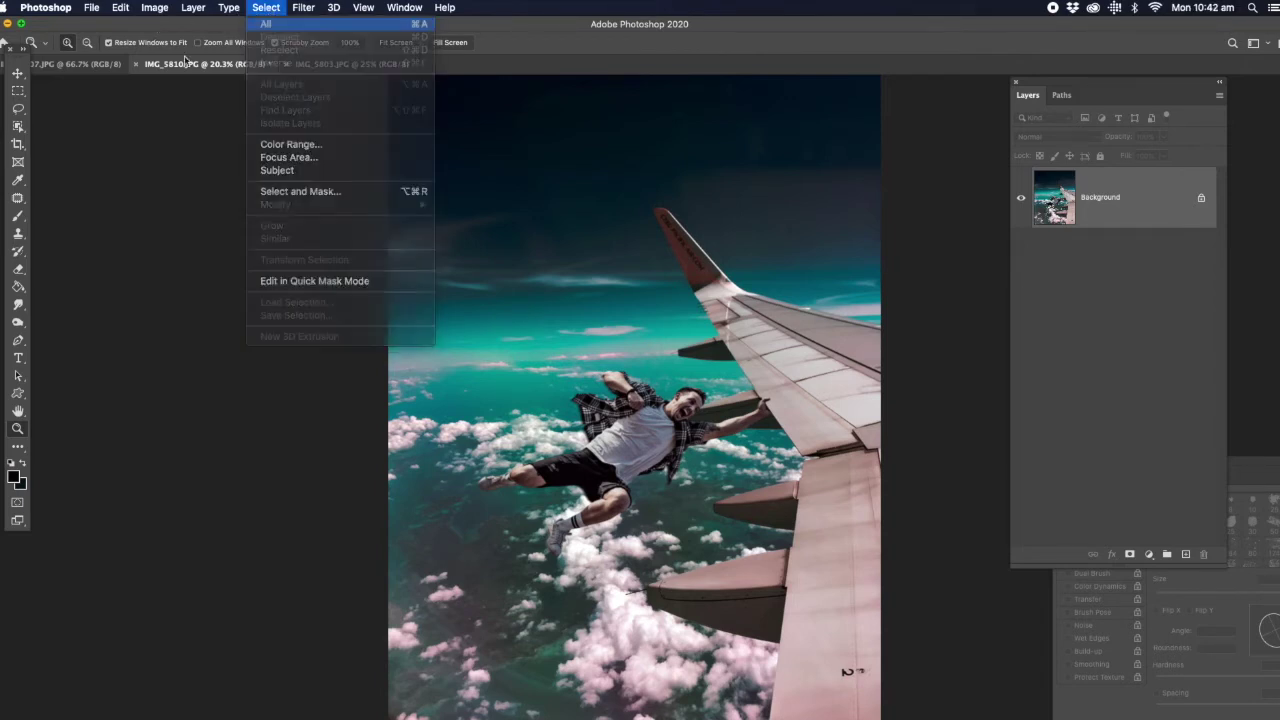
{"action": "left_click", "coordinate": [18, 74]}
{"action": "left_click_drag", "start_coordinate": [227, 29], "coordinate": [257, 29]}
{"action": "left_click_drag", "start_coordinate": [540, 218], "coordinate": [492, 283]}
Scale the wing composite layer down to about 41.4% and position it over the airplane window beside the woman.
{"action": "left_click", "coordinate": [17, 428]}
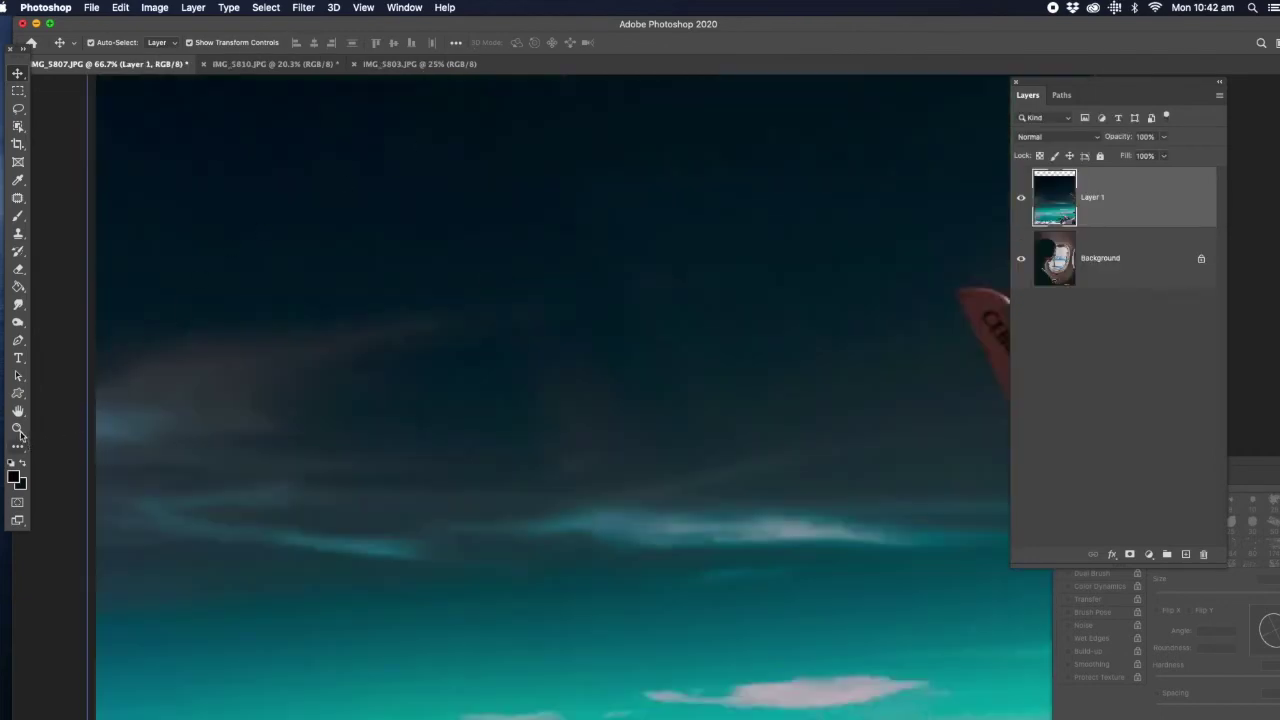
{"action": "right_click", "coordinate": [333, 177]}
{"action": "left_click", "coordinate": [345, 184]}
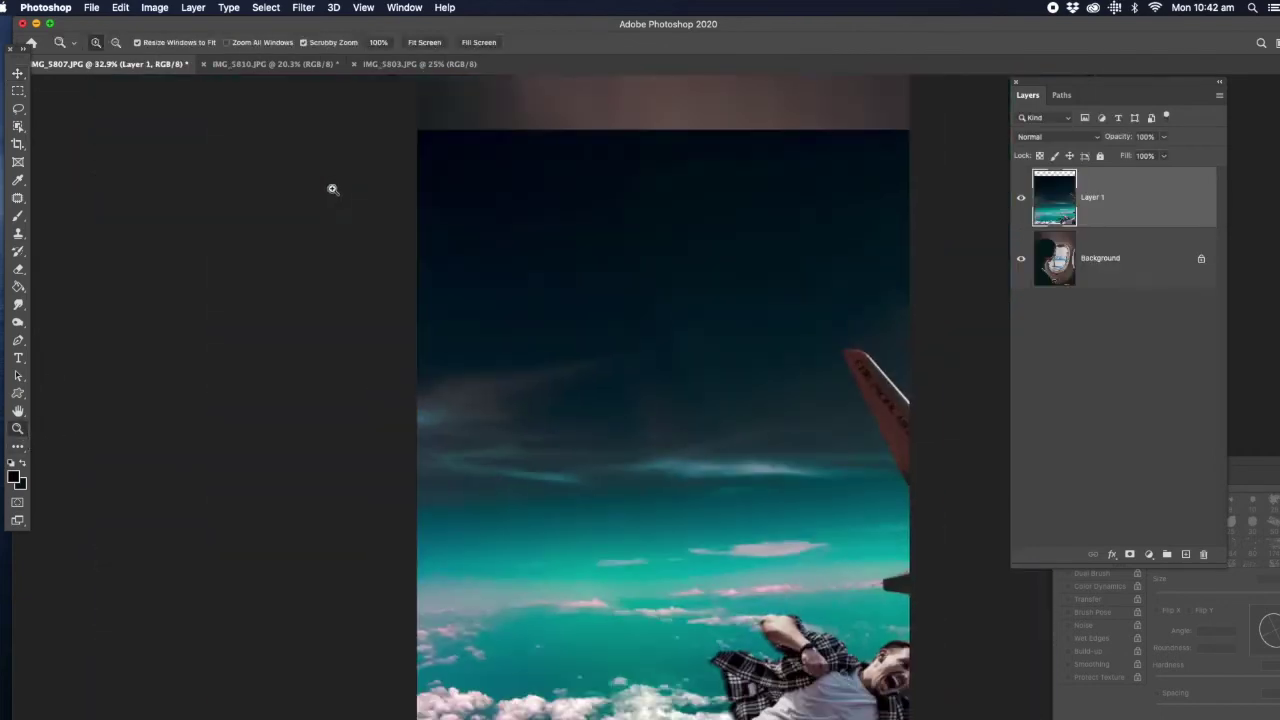
{"action": "left_click", "coordinate": [17, 73]}
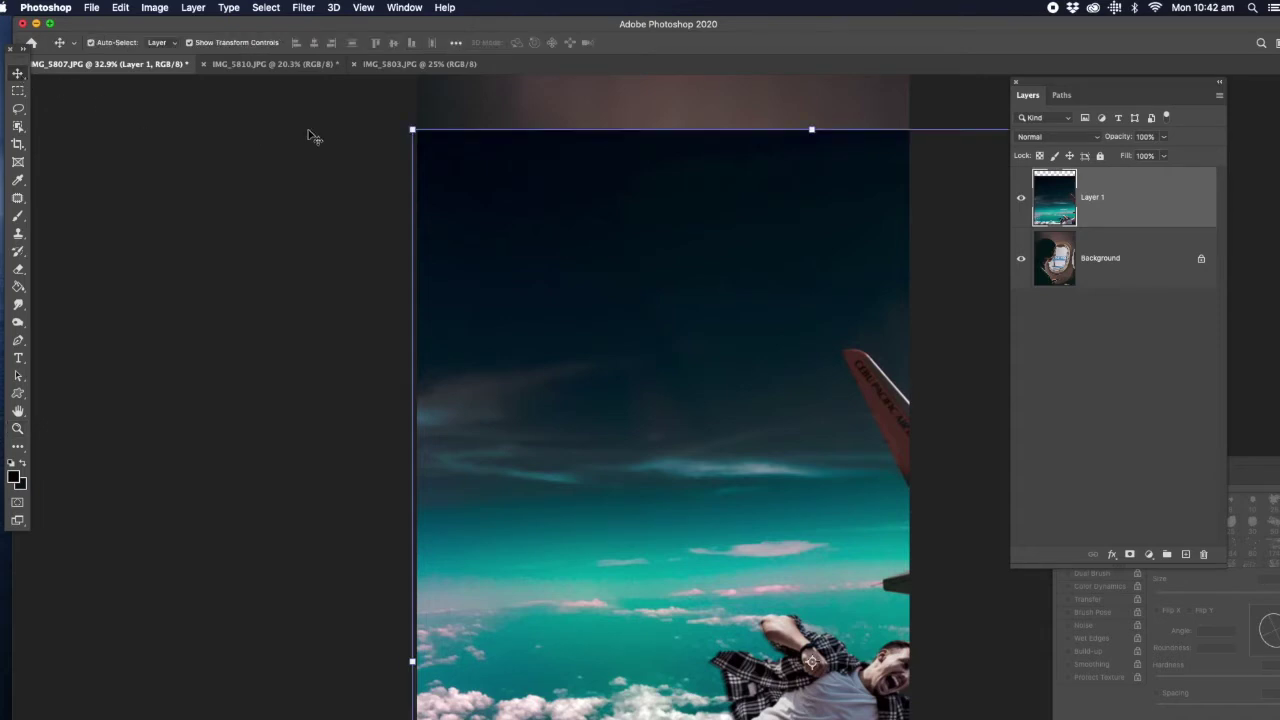
{"action": "left_click_drag", "start_coordinate": [420, 140], "coordinate": [635, 411]}
{"action": "left_click_drag", "start_coordinate": [796, 517], "coordinate": [752, 348]}
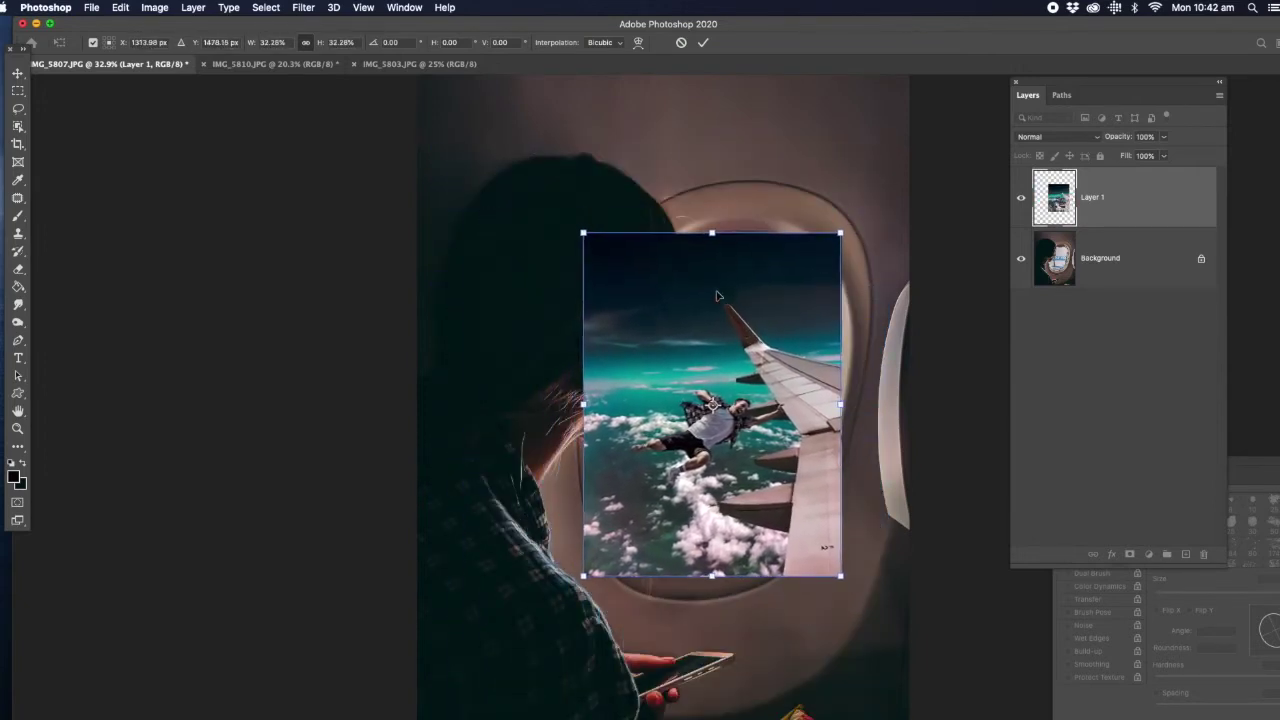
{"action": "left_click_drag", "start_coordinate": [583, 233], "coordinate": [514, 137]}
{"action": "left_click_drag", "start_coordinate": [660, 291], "coordinate": [686, 321]}
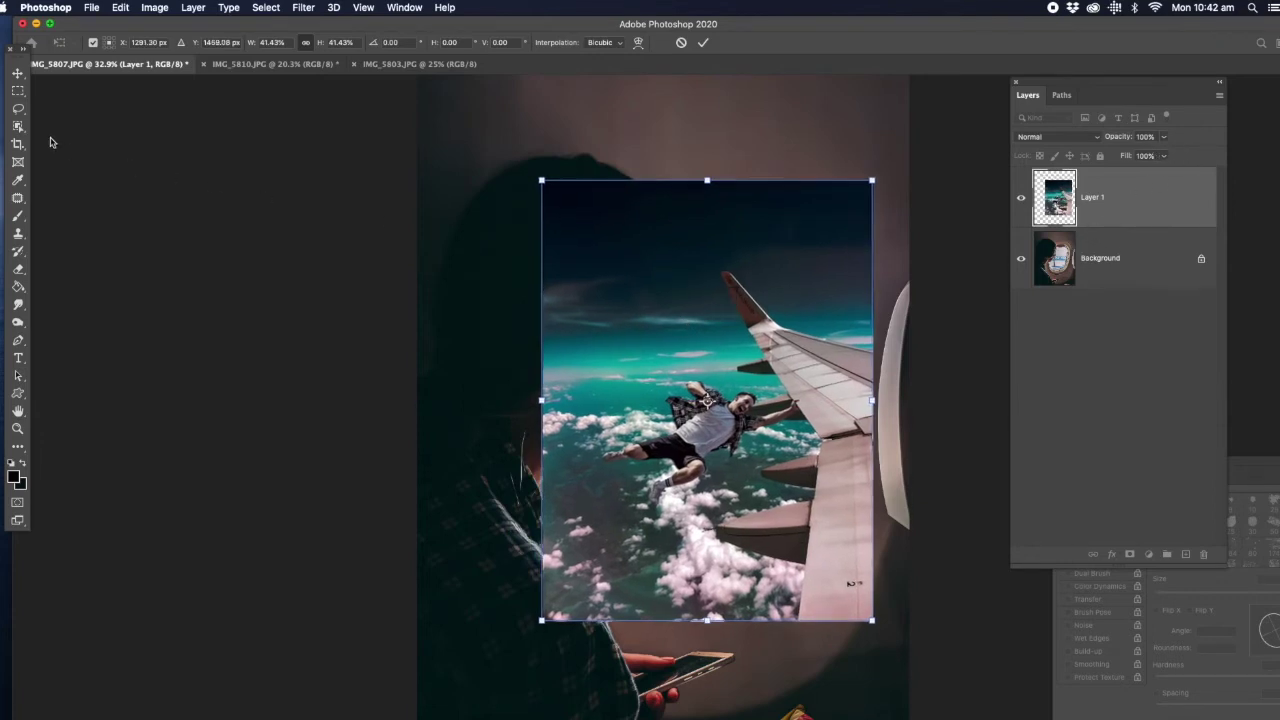
{"action": "left_click", "coordinate": [17, 110]}
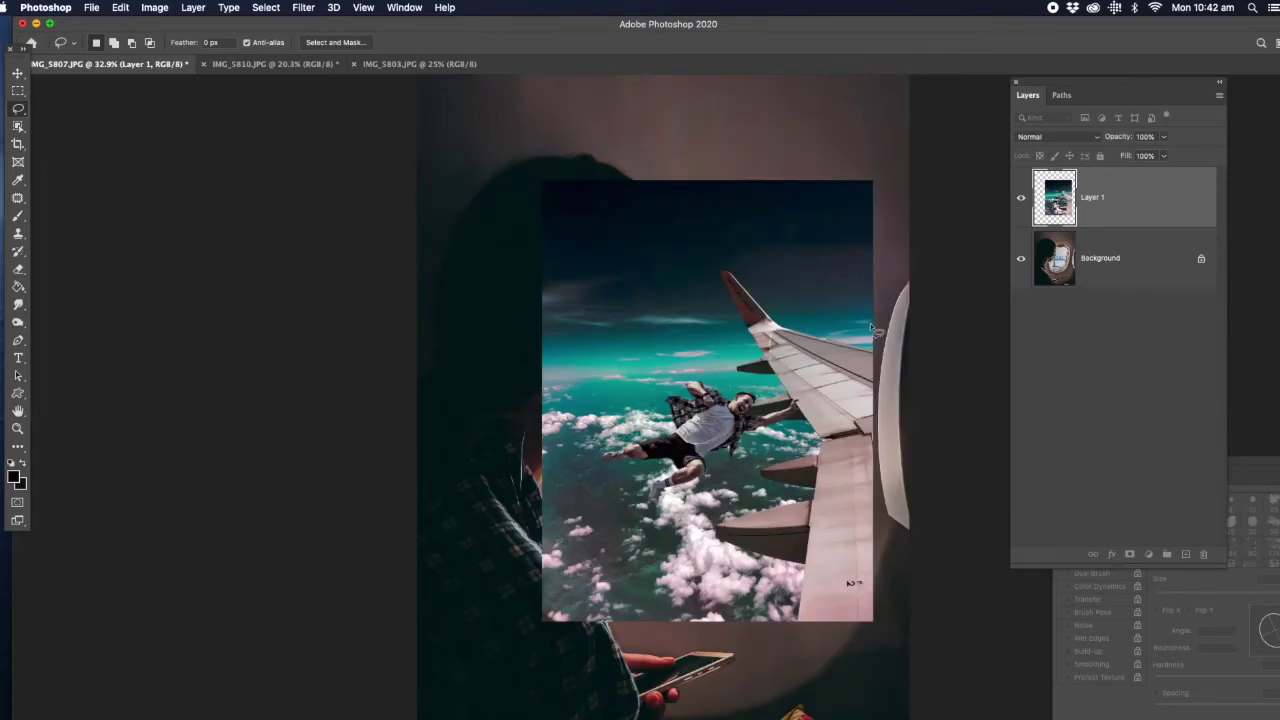
Duplicate the Background layer as Background copy and place the copy above Layer 1.
{"action": "left_click", "coordinate": [1100, 262]}
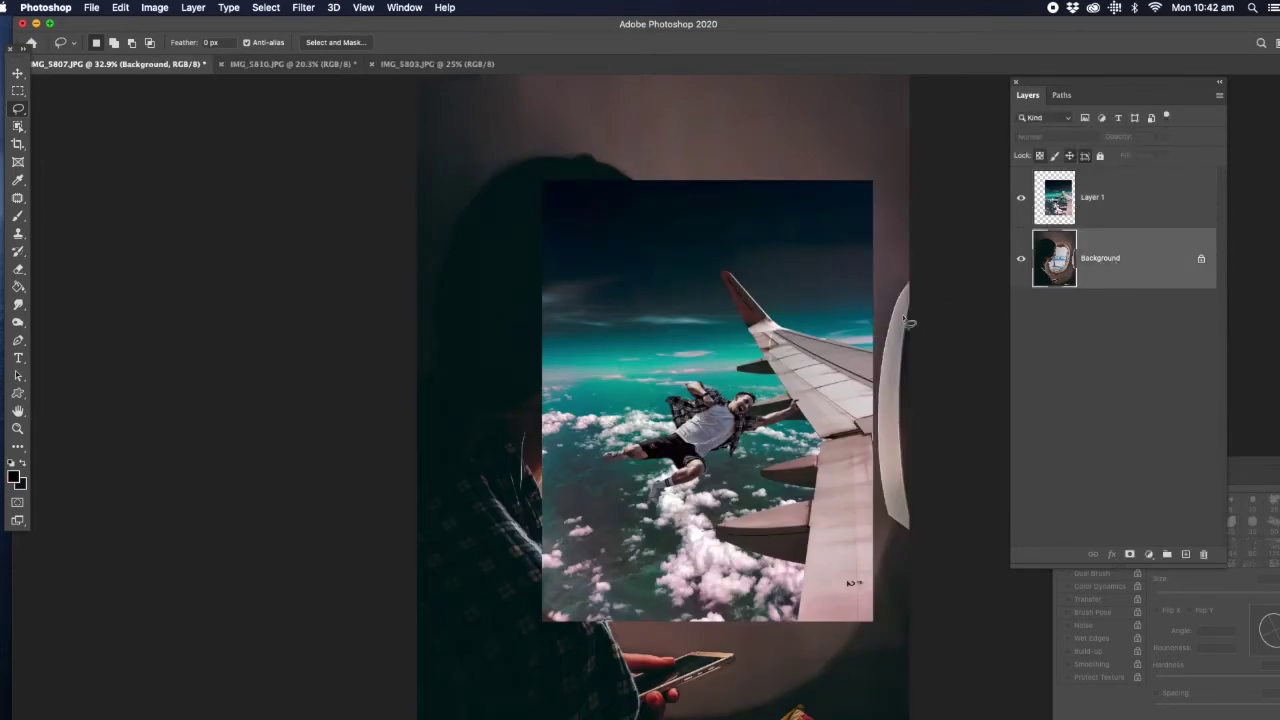
{"action": "right_click", "coordinate": [1116, 268]}
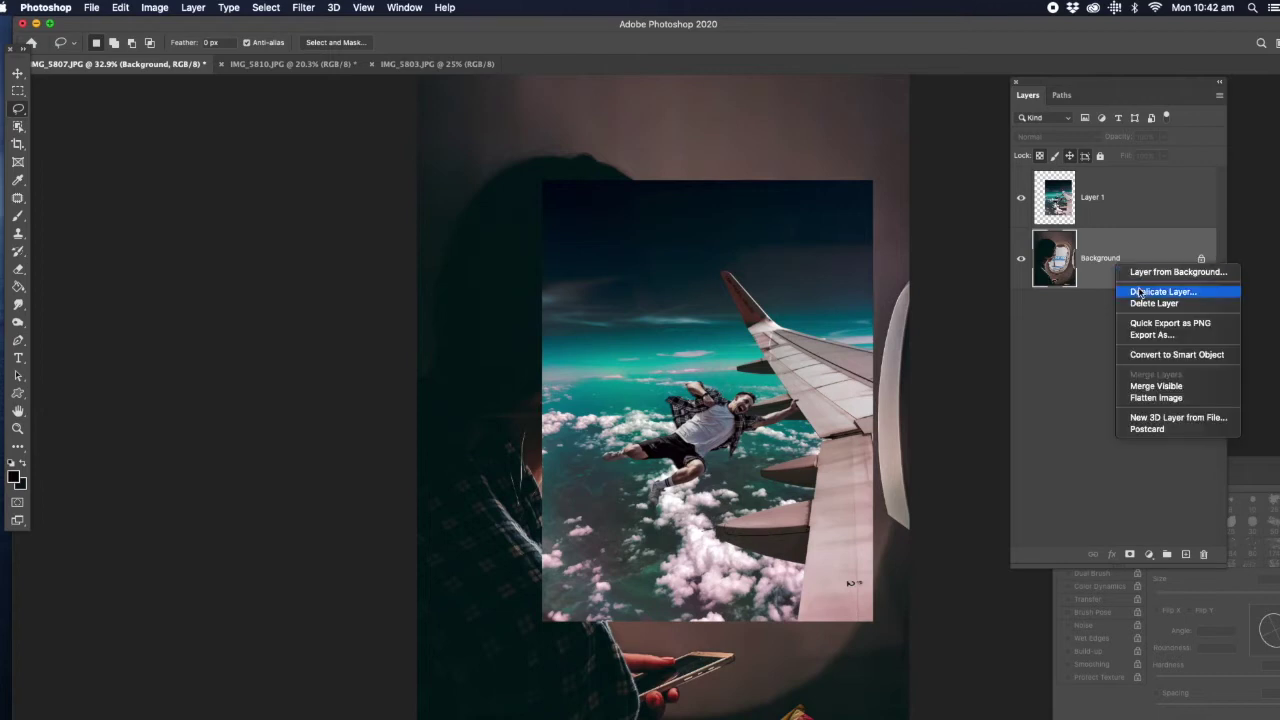
{"action": "left_click", "coordinate": [1143, 293]}
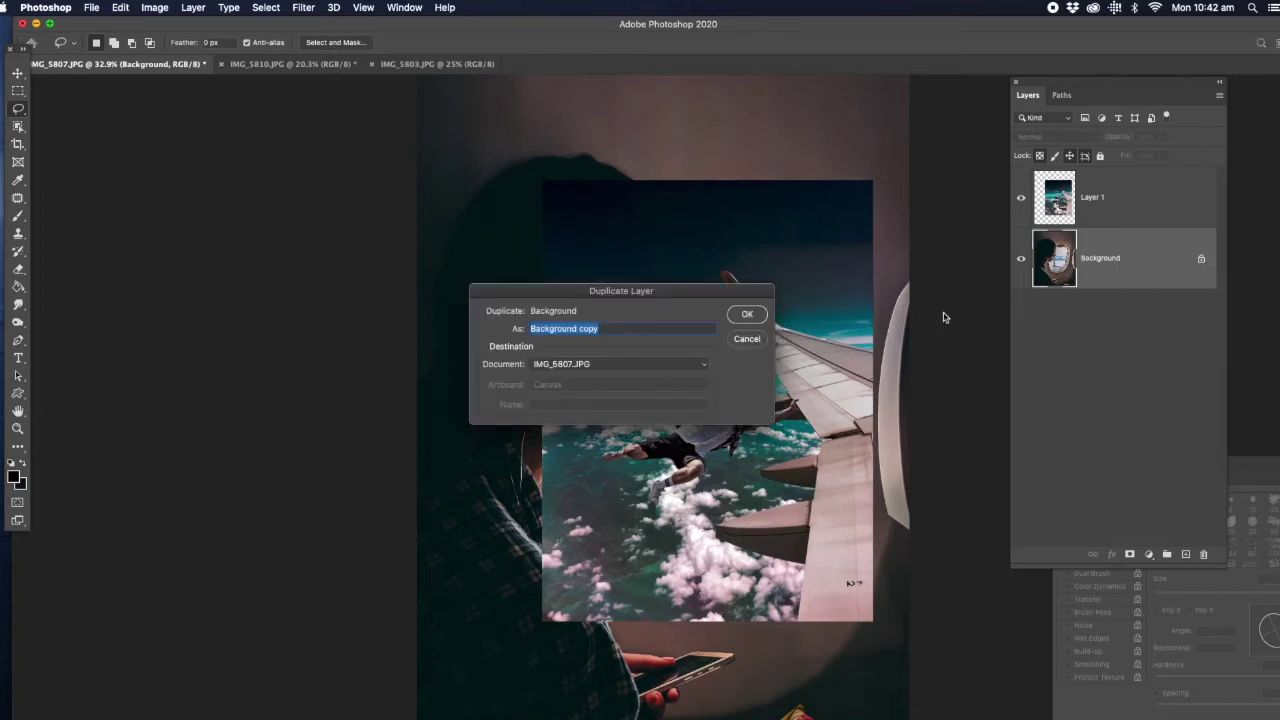
{"action": "left_click", "coordinate": [747, 315]}
{"action": "left_click_drag", "start_coordinate": [1128, 277], "coordinate": [1123, 210]}
{"action": "left_click_drag", "start_coordinate": [1135, 258], "coordinate": [1133, 198]}
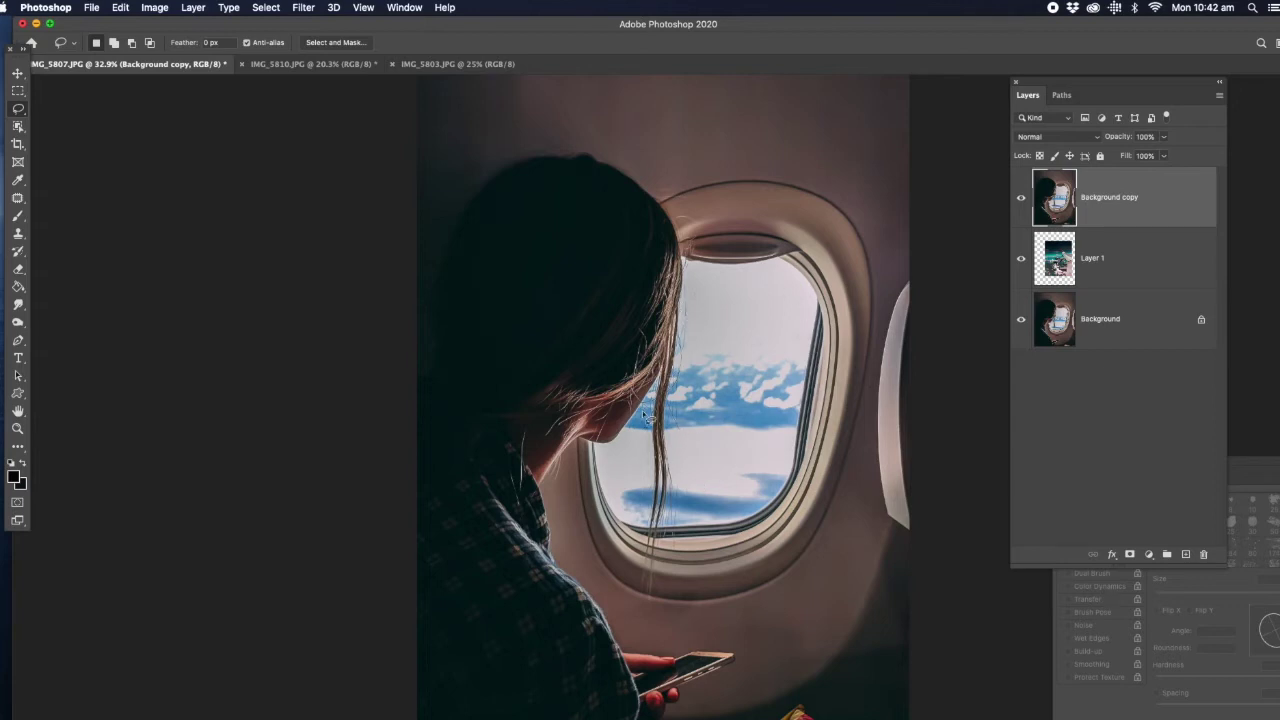
Select the sky inside the airplane window on Background copy with the Object Selection tool and check the outline against the wing layer.
{"action": "left_click", "coordinate": [17, 428]}
{"action": "left_click", "coordinate": [776, 355]}
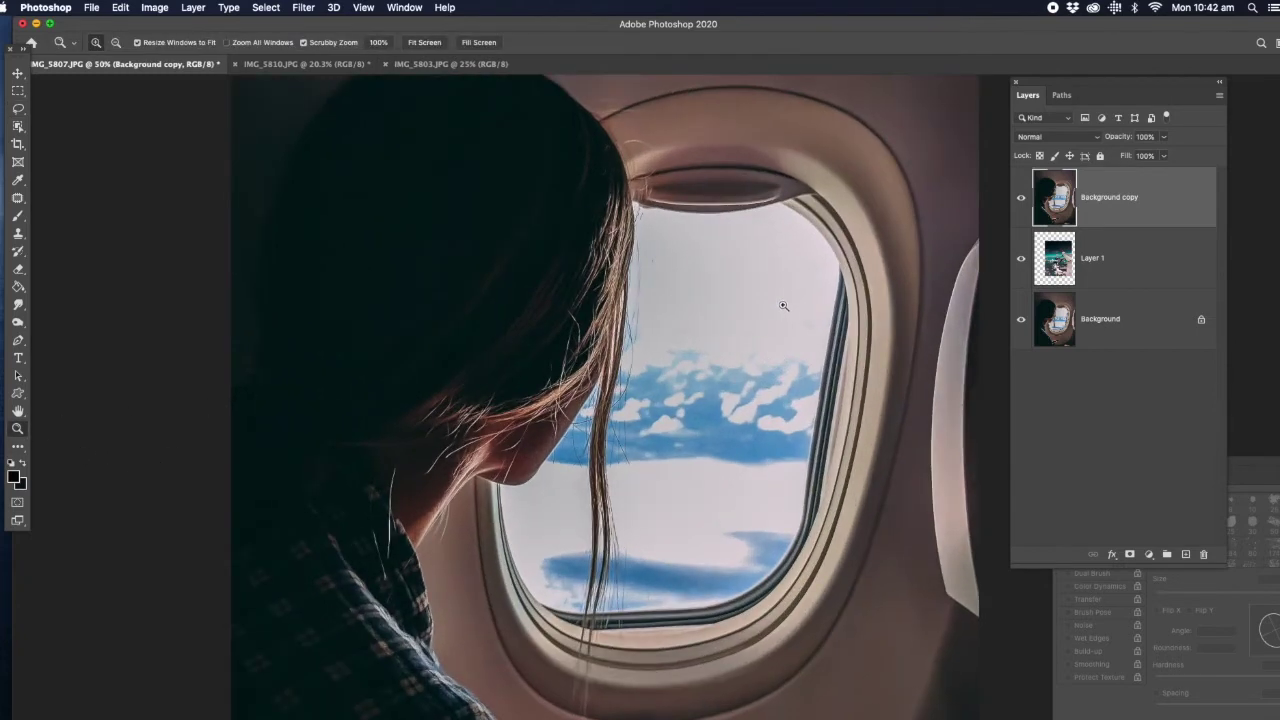
{"action": "left_click", "coordinate": [782, 302]}
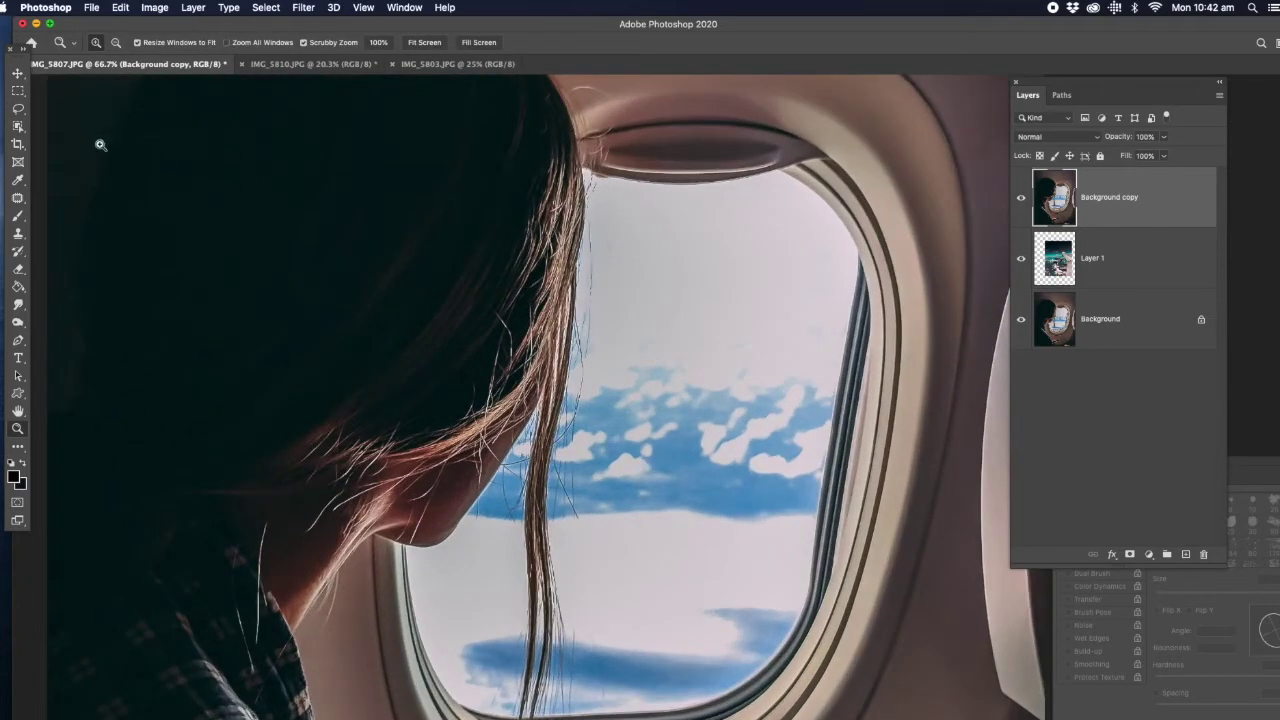
{"action": "left_click", "coordinate": [18, 126]}
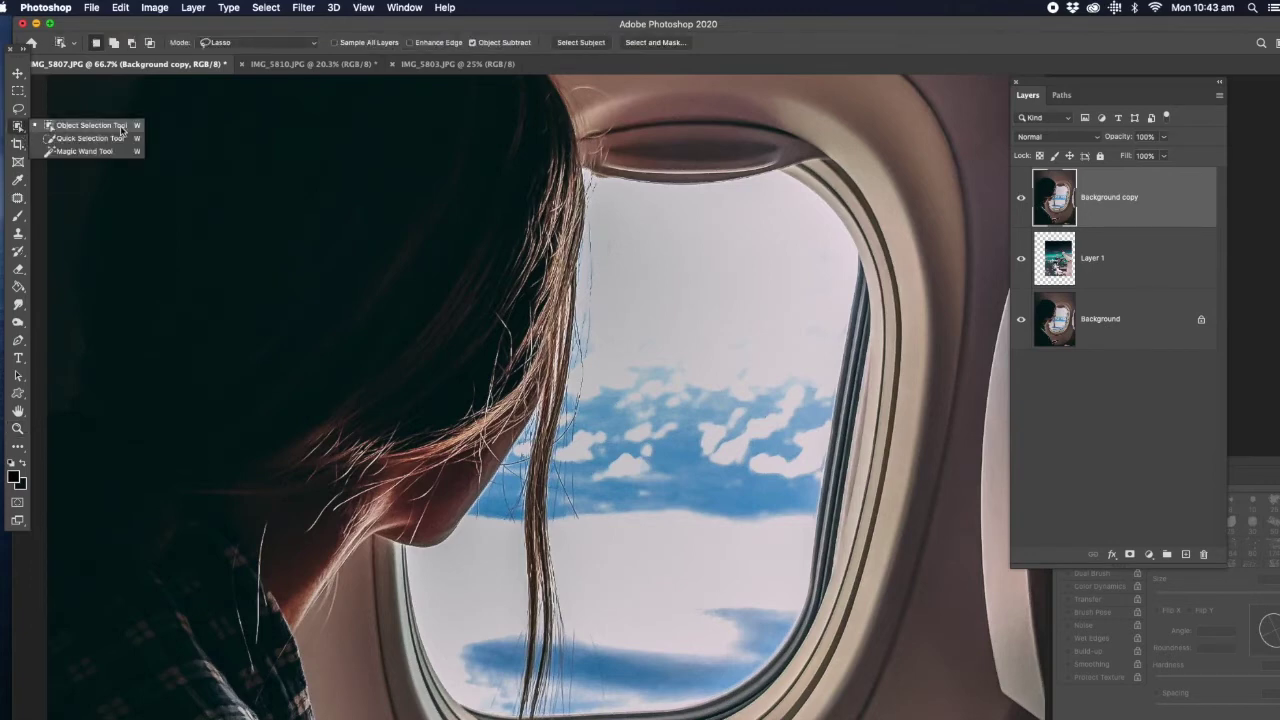
{"action": "left_click", "coordinate": [100, 126]}
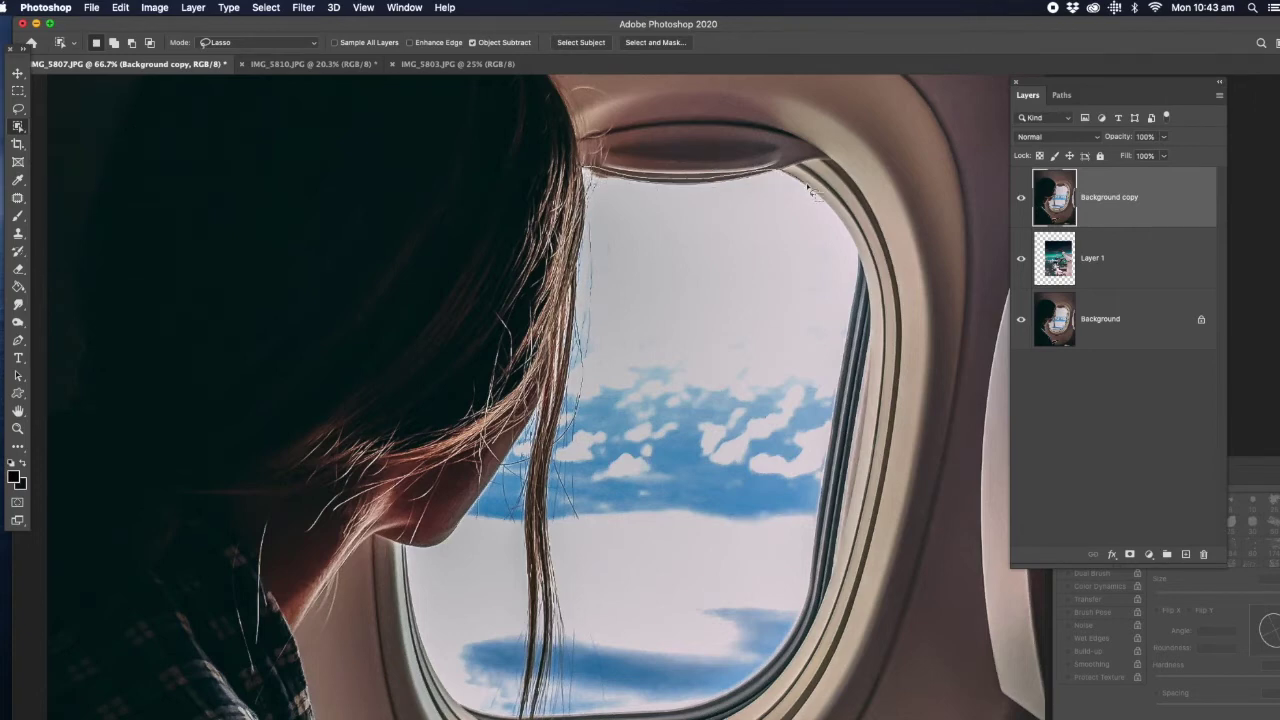
{"action": "mouse_move", "coordinate": [860, 285]}
{"action": "left_mouse_down"}
{"action": "mouse_move", "coordinate": [865, 317]}
{"action": "mouse_move", "coordinate": [844, 390]}
{"action": "mouse_move", "coordinate": [836, 532]}
{"action": "left_mouse_up"}
{"action": "left_click_drag", "start_coordinate": [820, 618], "coordinate": [772, 691]}
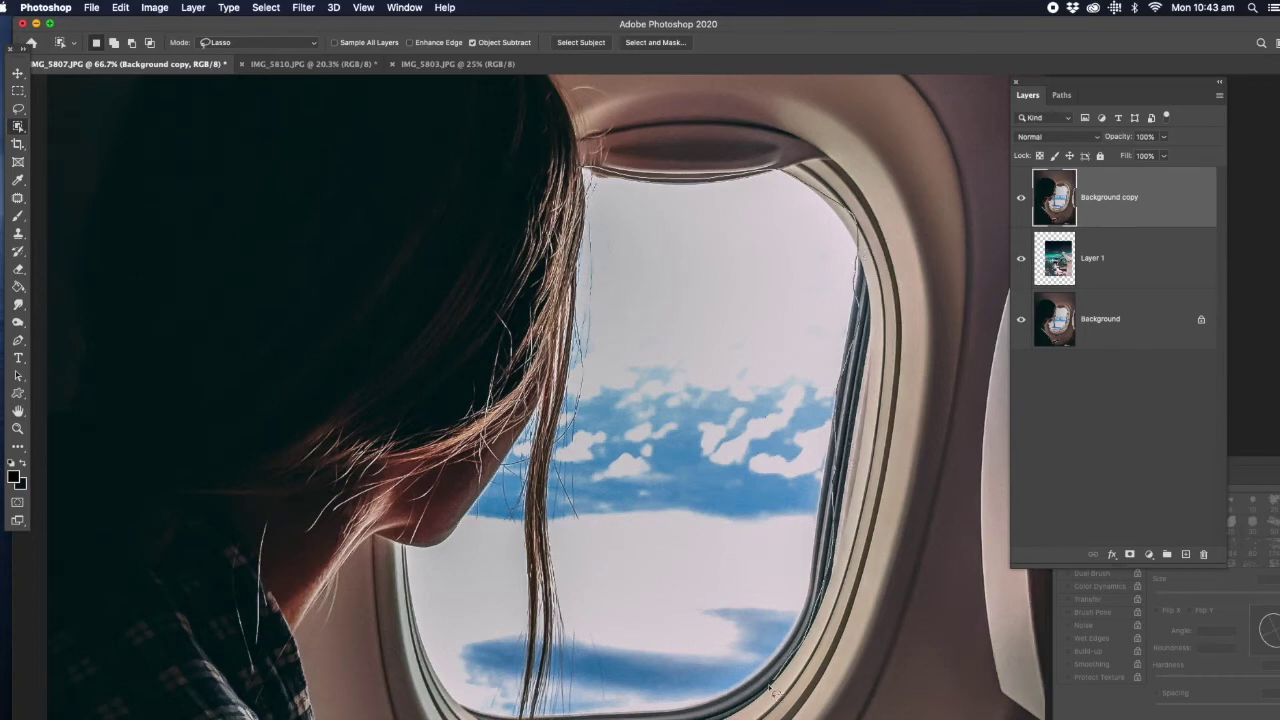
{"action": "mouse_move", "coordinate": [541, 693]}
{"action": "left_mouse_down"}
{"action": "mouse_move", "coordinate": [553, 548]}
{"action": "mouse_move", "coordinate": [544, 487]}
{"action": "mouse_move", "coordinate": [592, 152]}
{"action": "left_mouse_up"}
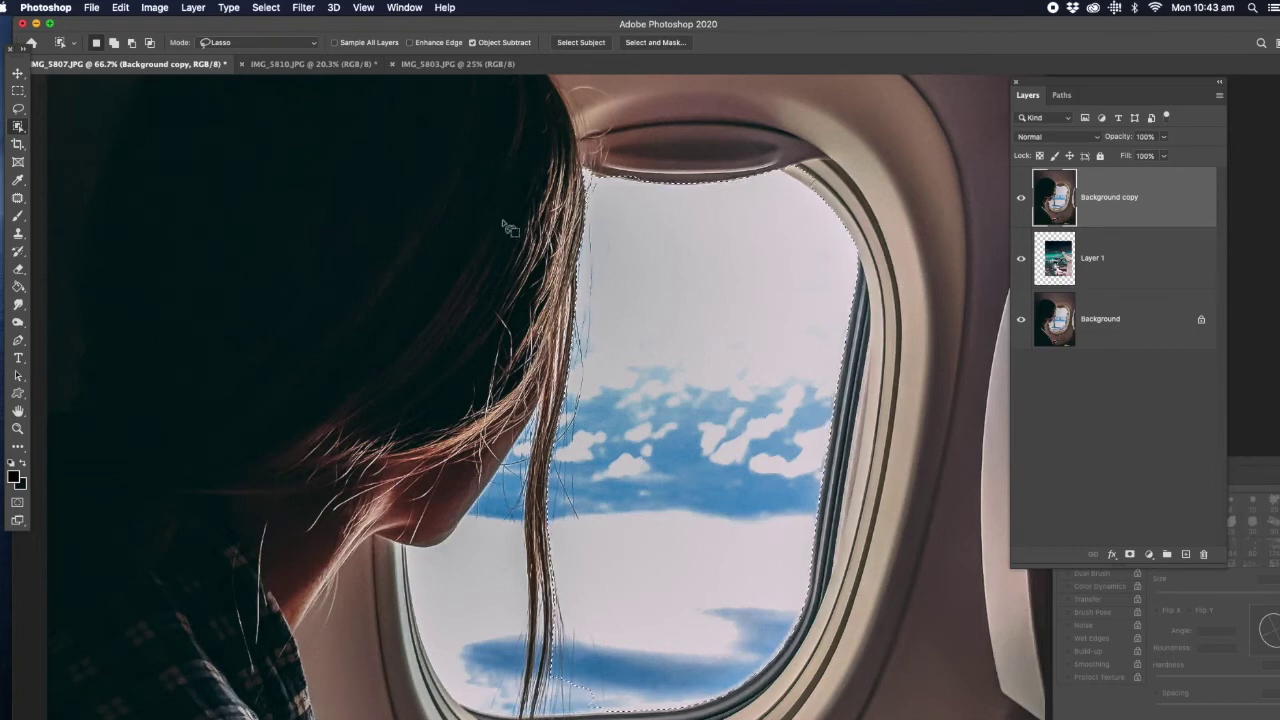
{"action": "left_click", "coordinate": [1021, 202]}
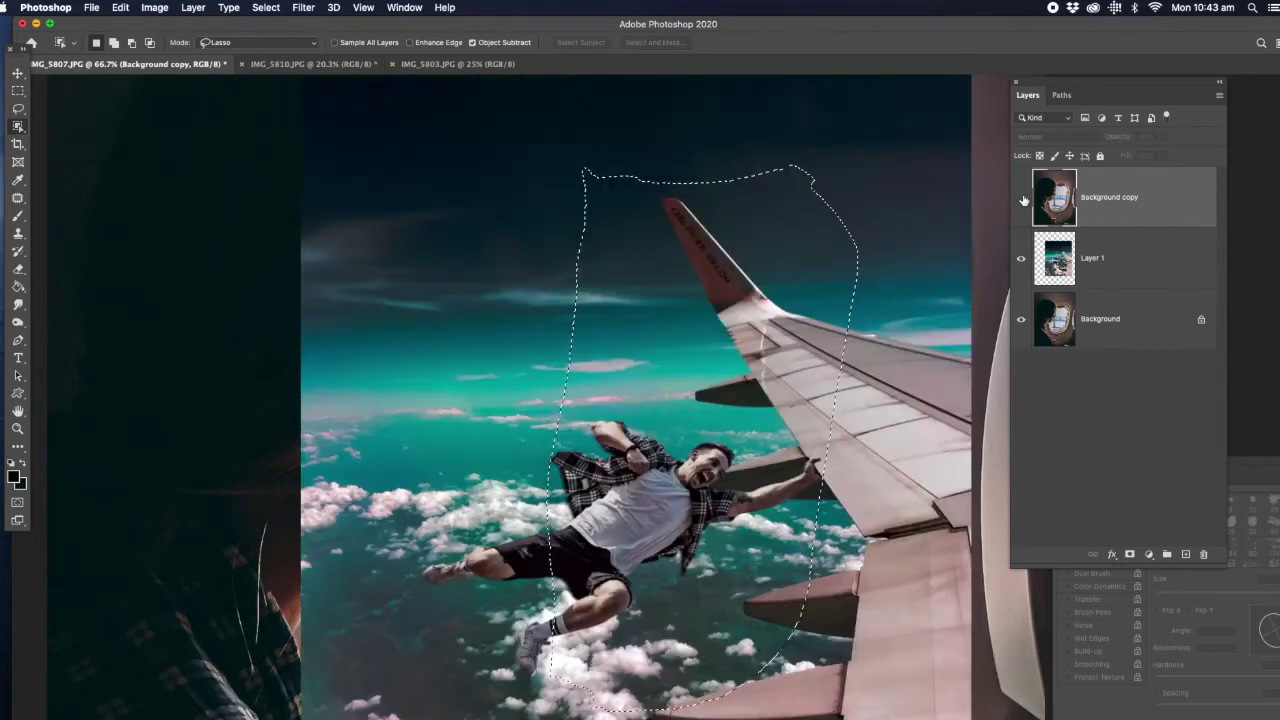
{"action": "left_click", "coordinate": [1021, 200]}
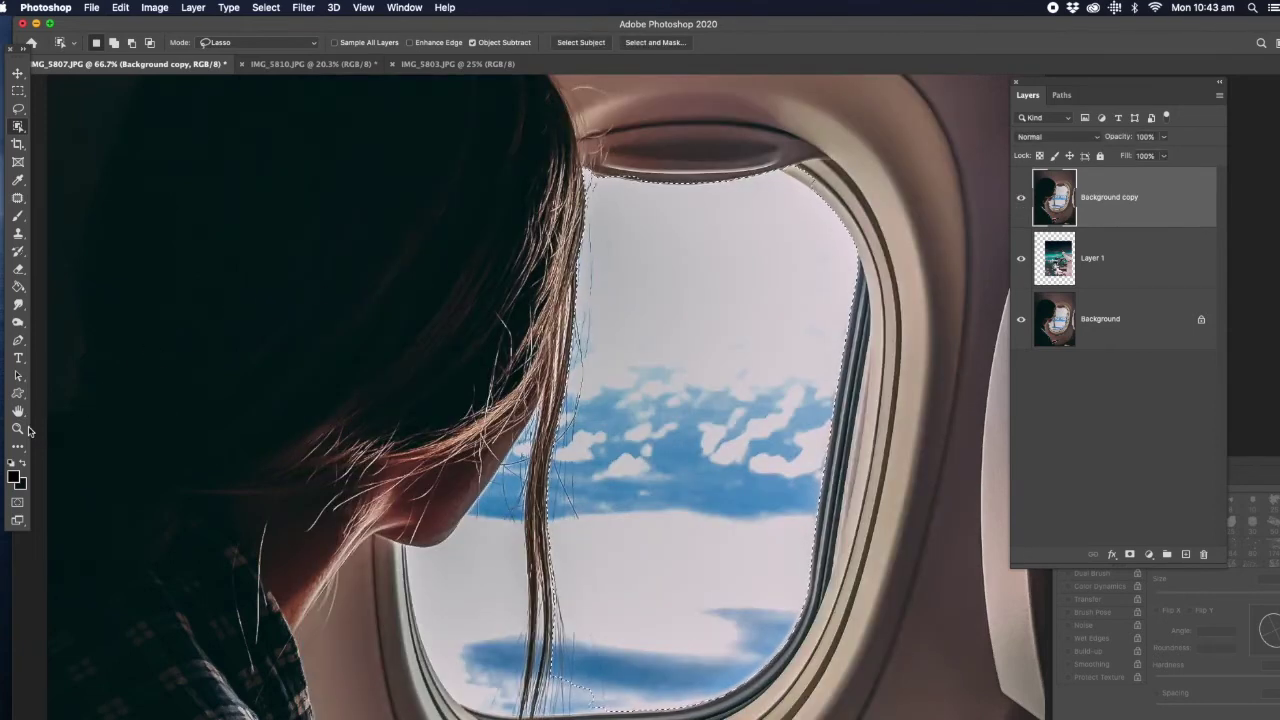
Try to trim the window selection at the opening's upper-right corner with the Lasso tool so it follows the frame.
{"action": "key", "text": "z"}
{"action": "left_click", "coordinate": [820, 172]}
{"action": "left_click", "coordinate": [820, 172]}
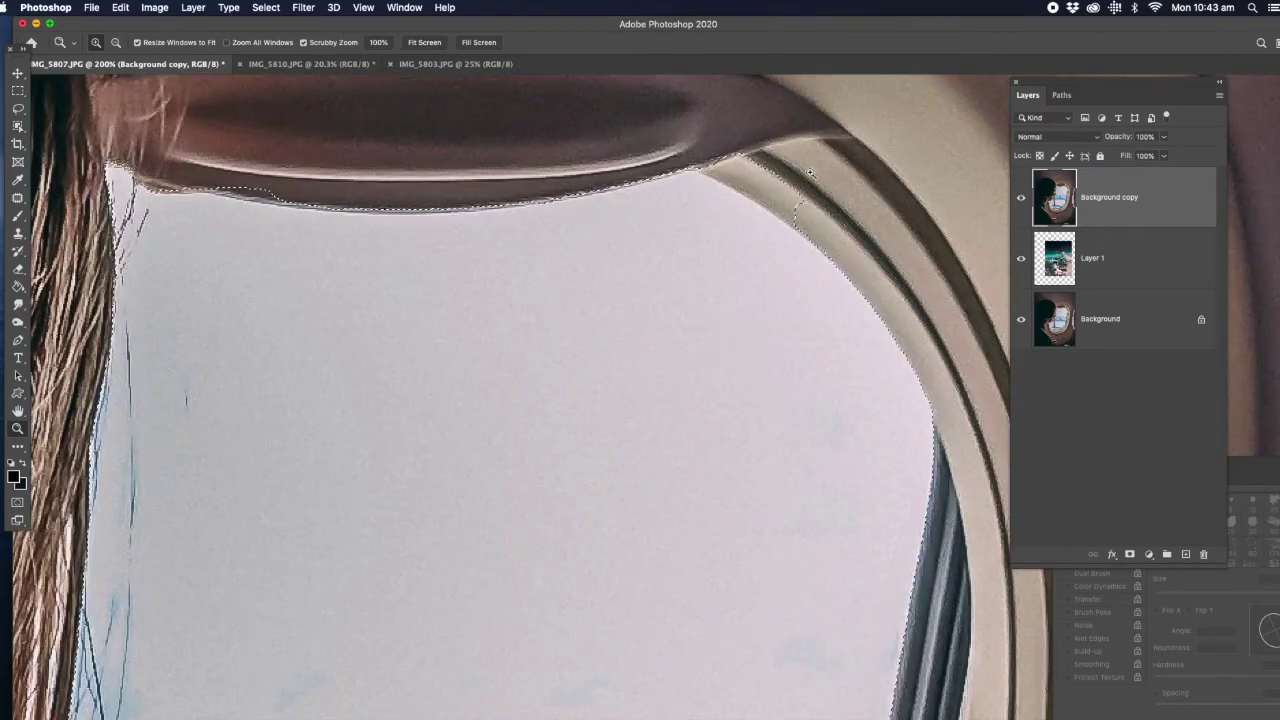
{"action": "left_click", "coordinate": [18, 108]}
{"action": "left_click", "coordinate": [62, 108]}
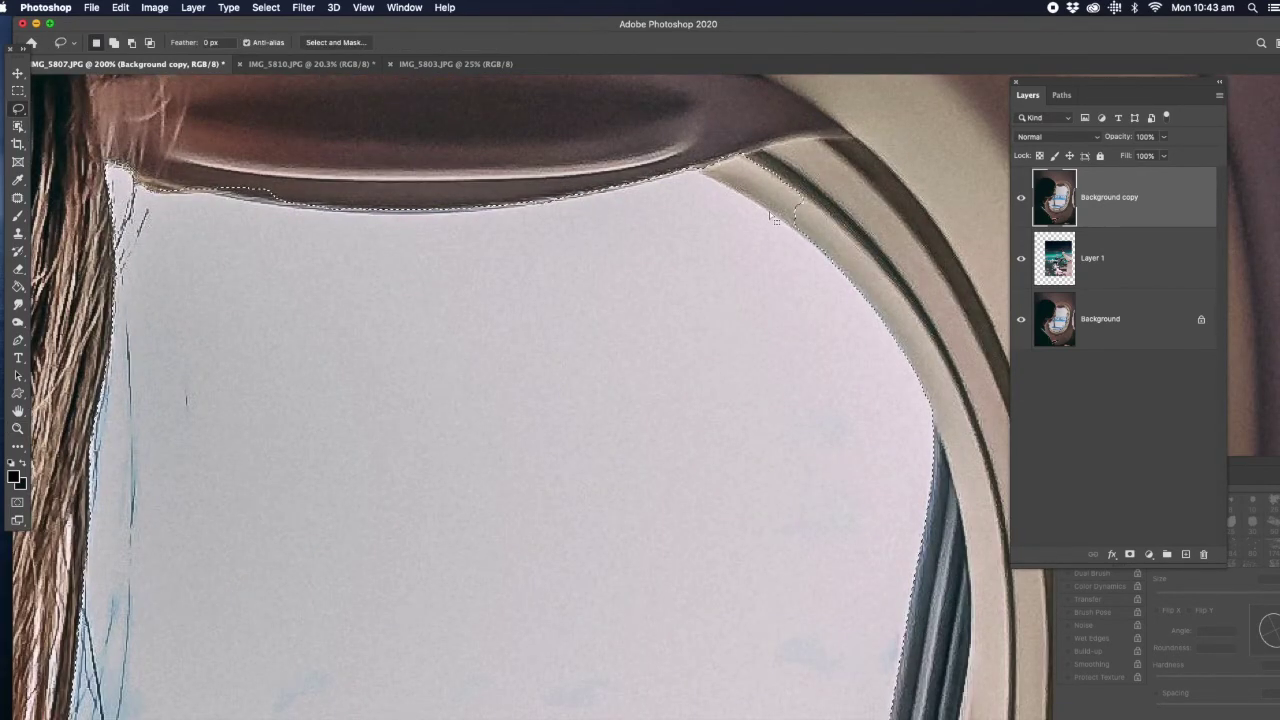
{"action": "key", "text": "shift"}
{"action": "key", "text": "shift"}
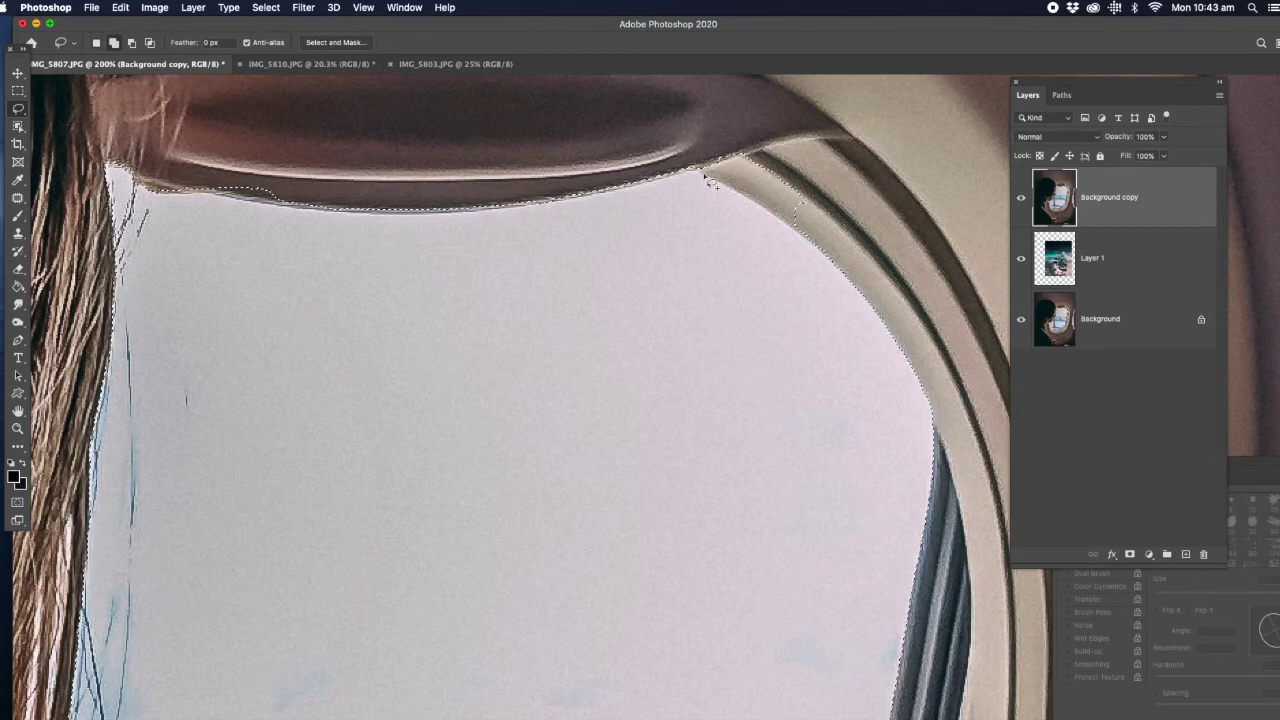
{"action": "key", "text": "shift"}
{"action": "key", "text": "shift"}
{"action": "key", "text": "shift"}
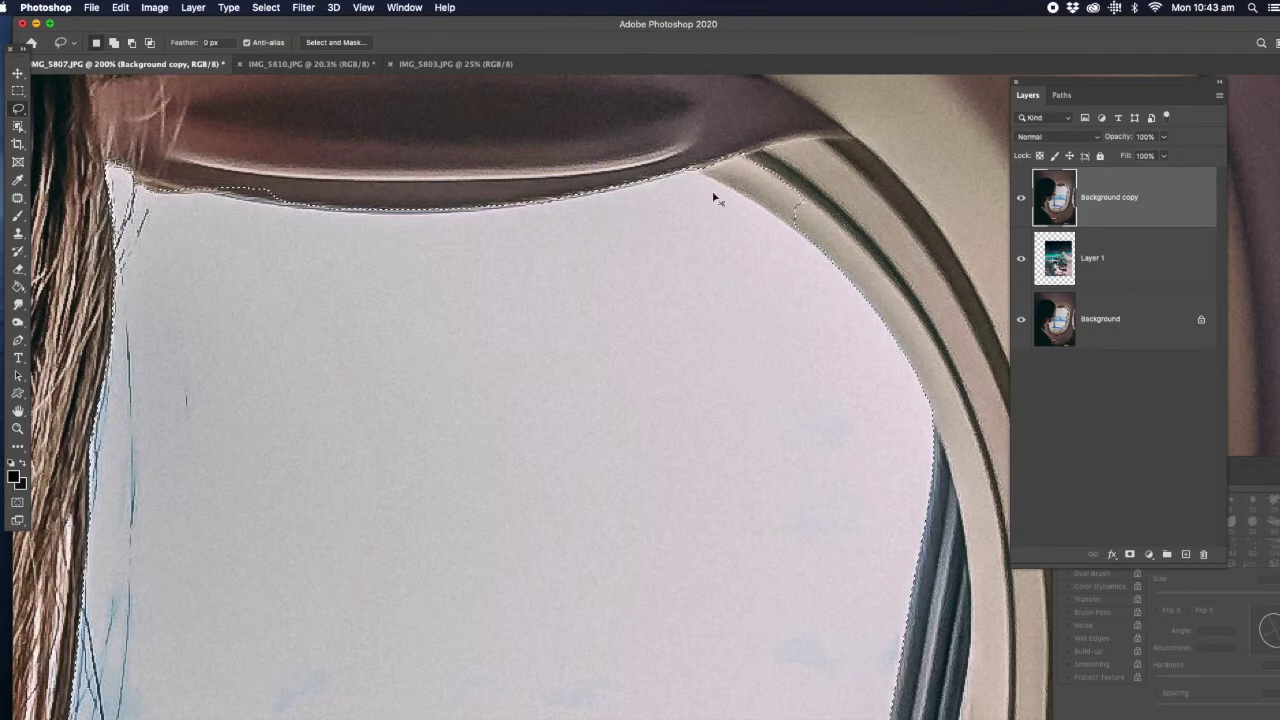
{"action": "key", "text": "alt"}
{"action": "key", "text": "shift"}
{"action": "mouse_move", "coordinate": [828, 158]}
{"action": "left_mouse_down"}
{"action": "mouse_move", "coordinate": [747, 128]}
{"action": "mouse_move", "coordinate": [703, 133]}
{"action": "left_mouse_up"}
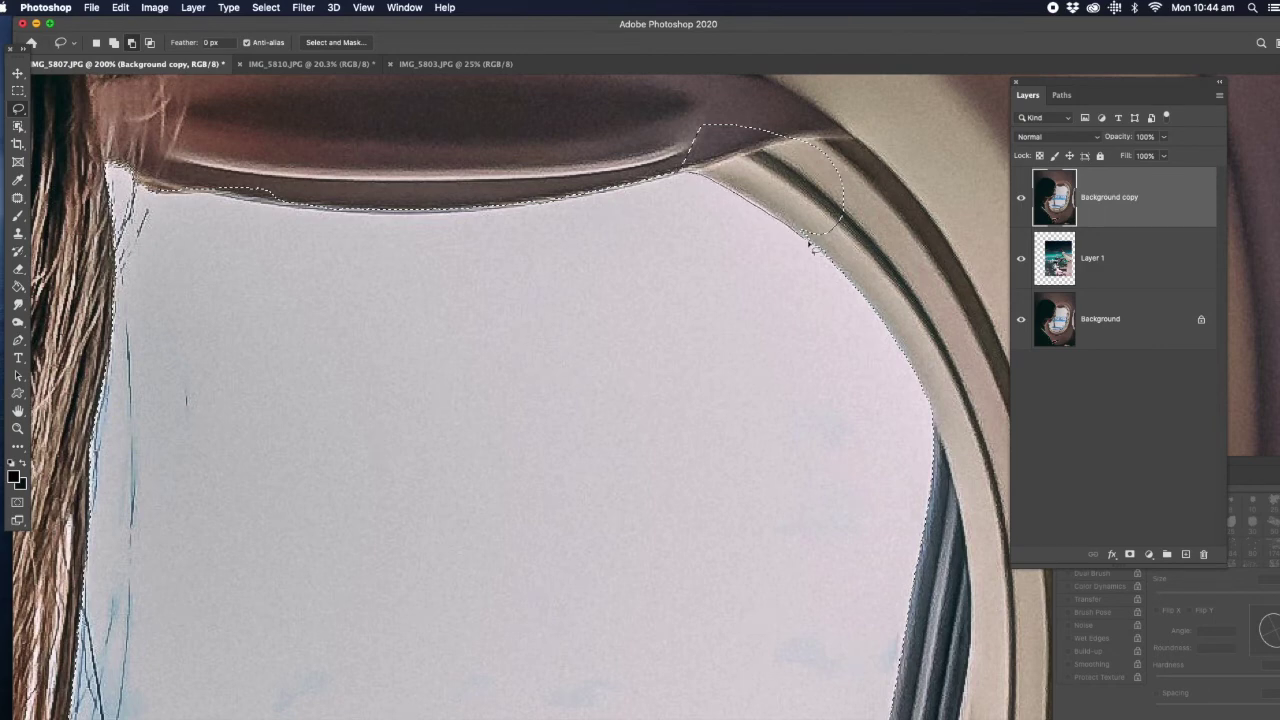
{"action": "key", "text": "super+z"}
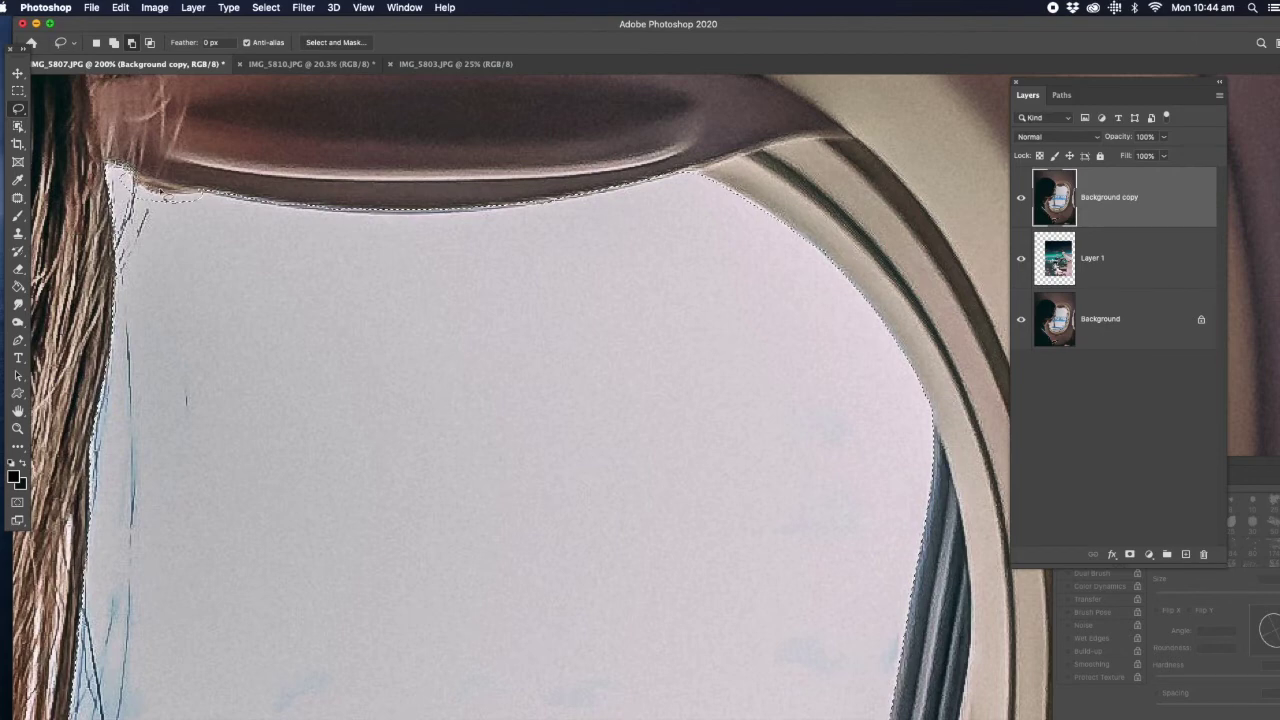
Clean up the selection under the window shade beside the hair and discard the whole selection after checking the lower frame.
{"action": "key", "text": "shift"}
{"action": "mouse_move", "coordinate": [140, 175]}
{"action": "left_mouse_down"}
{"action": "mouse_move", "coordinate": [185, 188]}
{"action": "mouse_move", "coordinate": [148, 217]}
{"action": "mouse_move", "coordinate": [150, 140]}
{"action": "left_mouse_up"}
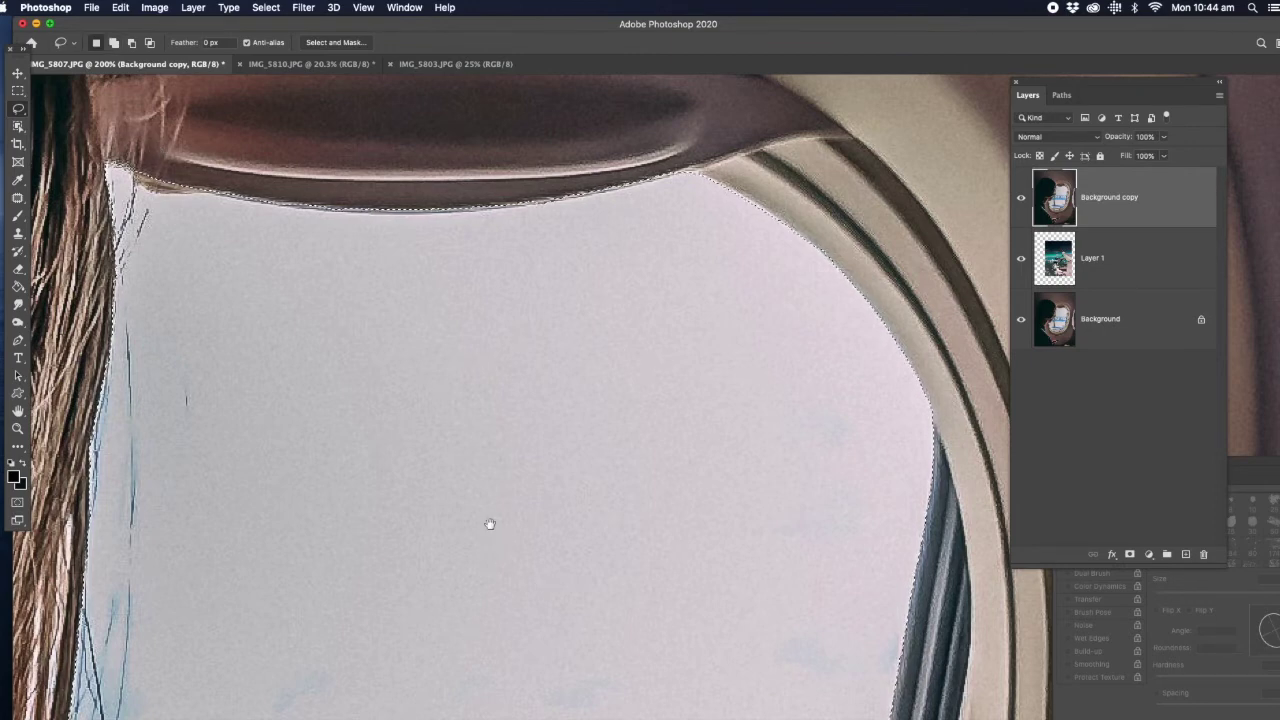
{"action": "left_click_drag", "start_coordinate": [509, 584], "coordinate": [451, 337]}
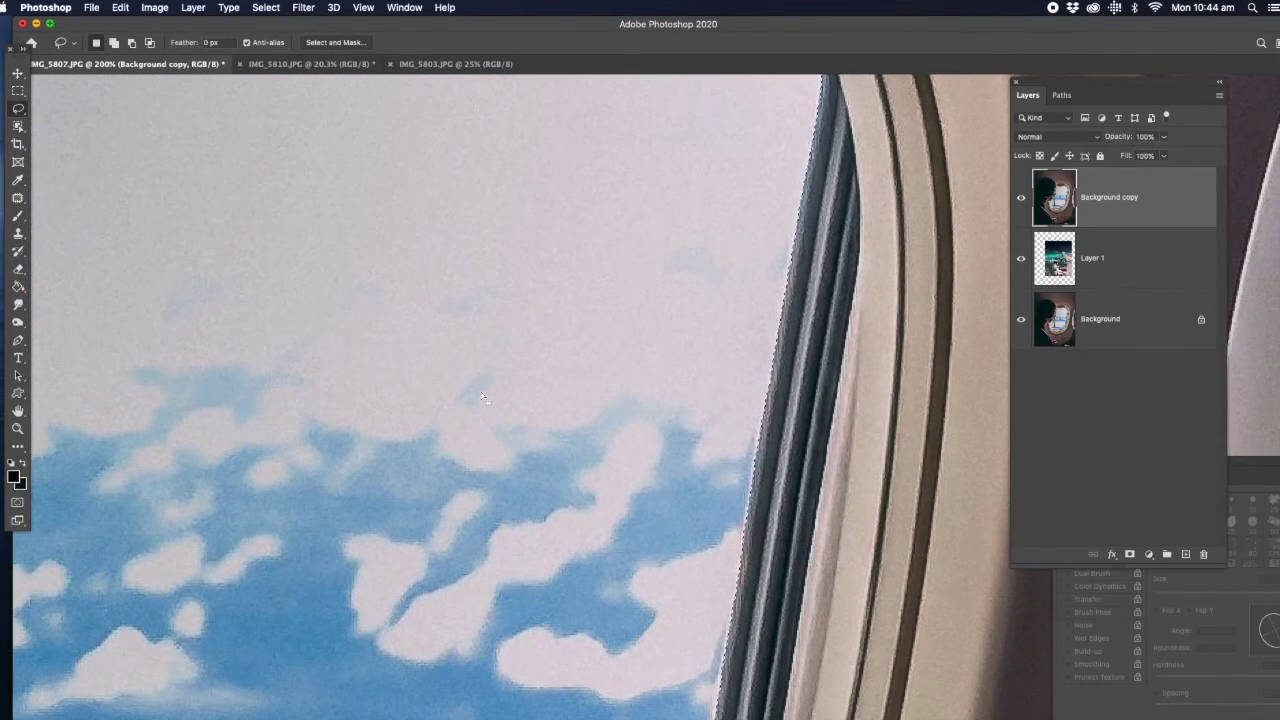
{"action": "left_click_drag", "start_coordinate": [497, 532], "coordinate": [505, 245]}
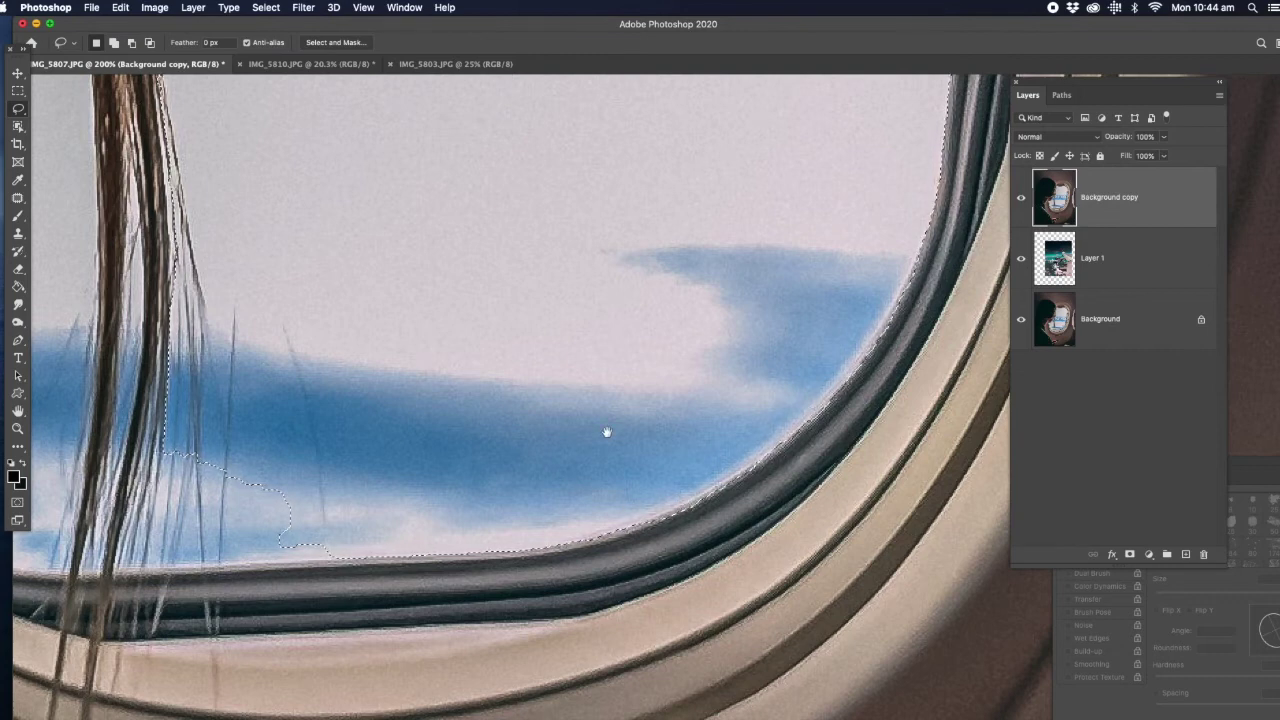
{"action": "left_click_drag", "start_coordinate": [587, 434], "coordinate": [527, 430]}
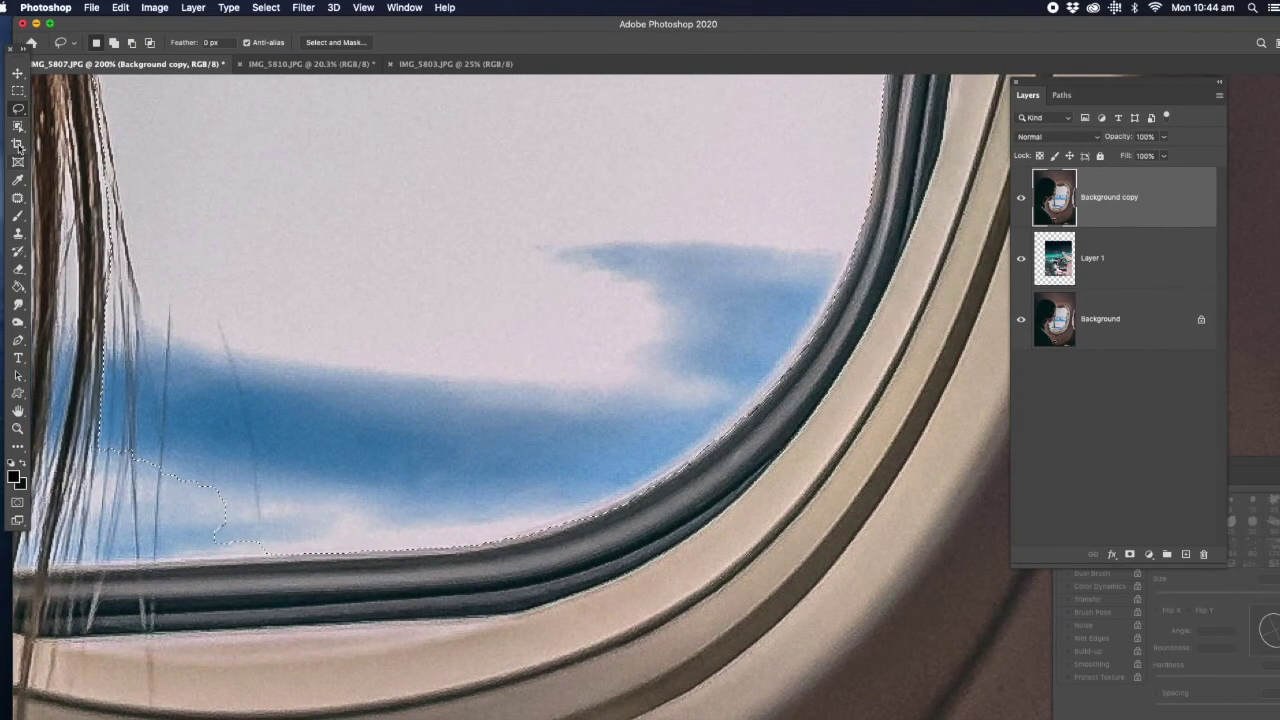
{"action": "key", "text": "super+d"}
Add a layer mask to Background copy and paint it black with a 10 px brush along the sky at the lower window frame.
{"action": "left_click", "coordinate": [18, 269]}
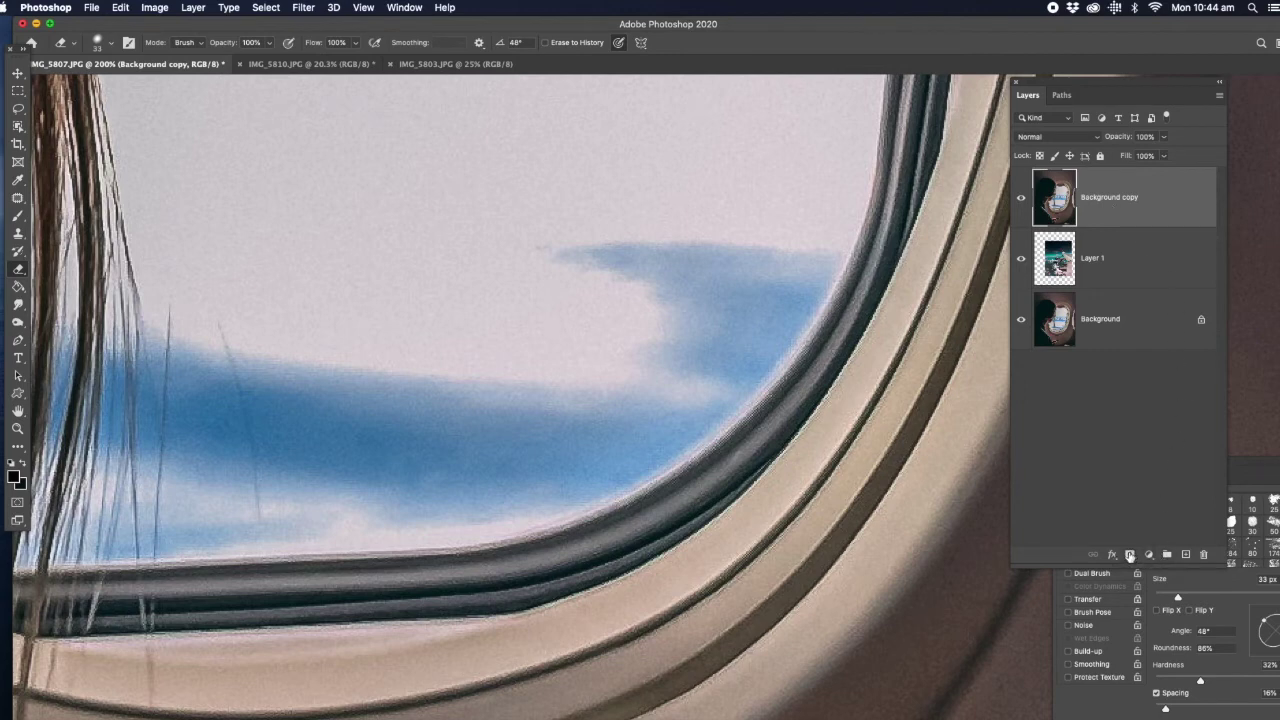
{"action": "left_click", "coordinate": [1130, 555]}
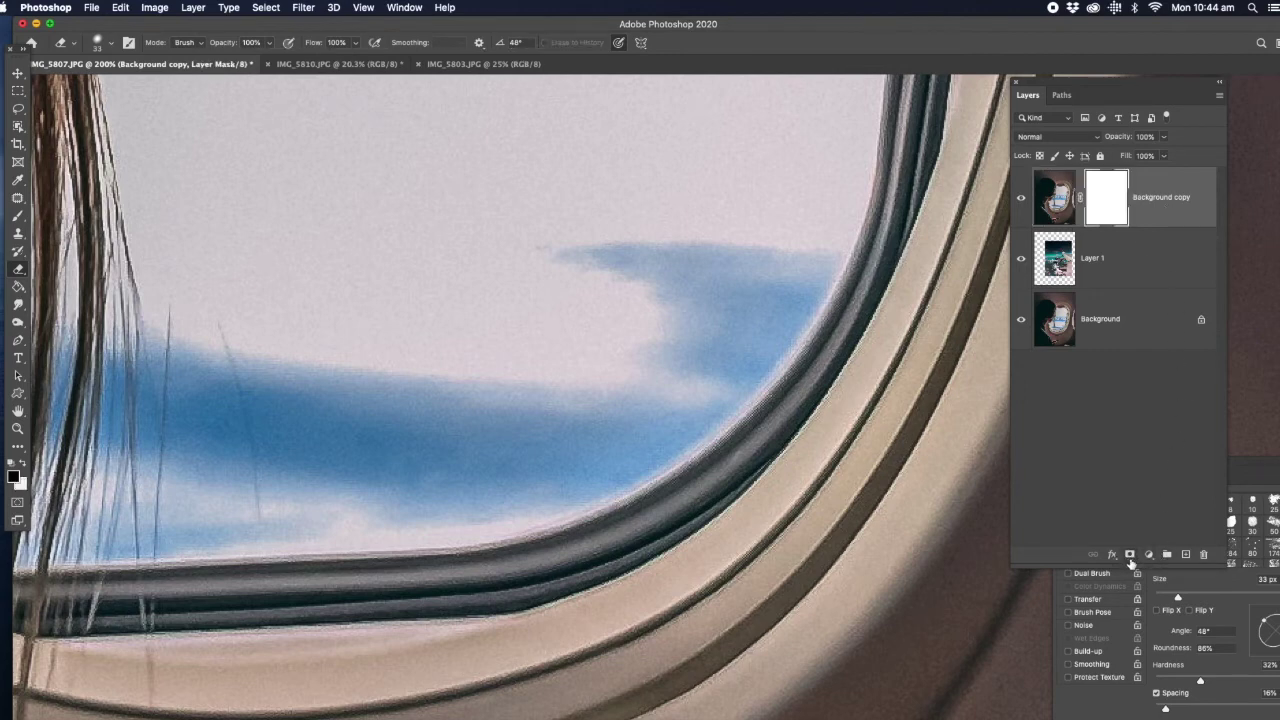
{"action": "left_click", "coordinate": [17, 216]}
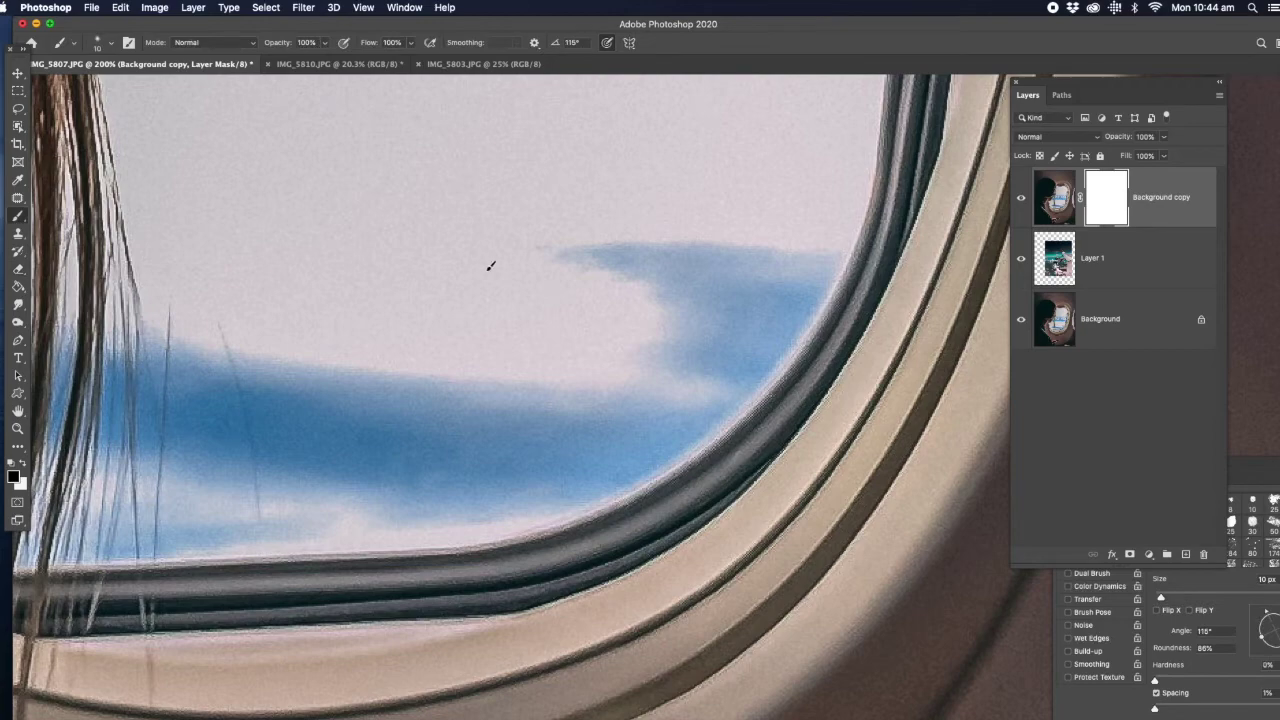
{"action": "key", "text": "r"}
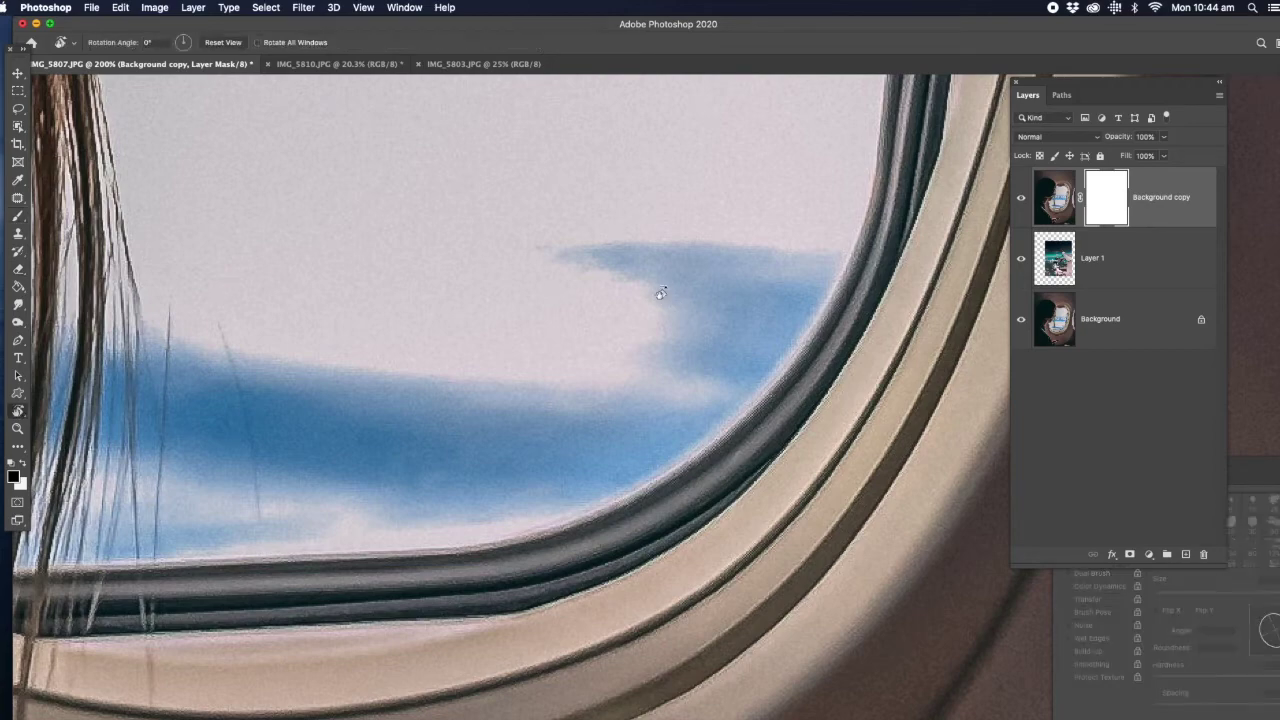
{"action": "left_click_drag", "start_coordinate": [718, 263], "coordinate": [566, 453]}
{"action": "left_click_drag", "start_coordinate": [804, 433], "coordinate": [546, 223]}
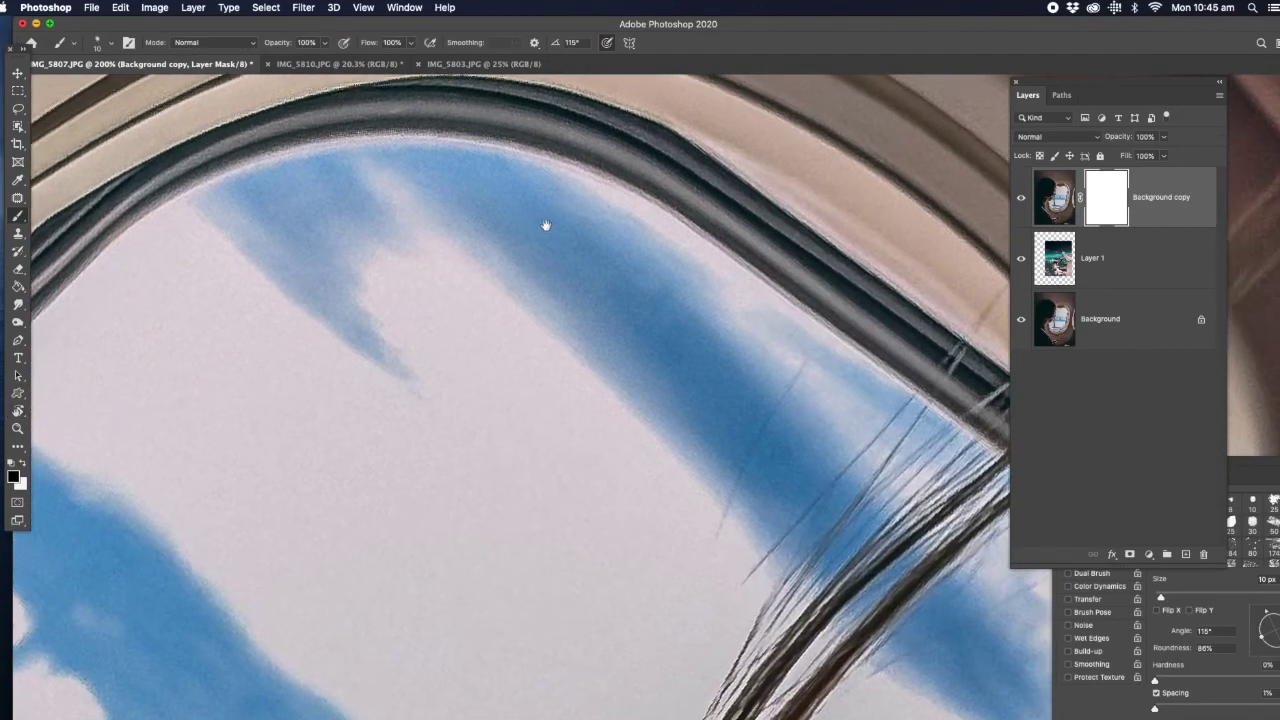
{"action": "left_click_drag", "start_coordinate": [389, 147], "coordinate": [466, 155]}
{"action": "mouse_move", "coordinate": [333, 140]}
{"action": "left_mouse_down"}
{"action": "mouse_move", "coordinate": [420, 137]}
{"action": "mouse_move", "coordinate": [520, 158]}
{"action": "mouse_move", "coordinate": [440, 145]}
{"action": "mouse_move", "coordinate": [268, 156]}
{"action": "mouse_move", "coordinate": [178, 197]}
{"action": "mouse_move", "coordinate": [285, 150]}
{"action": "mouse_move", "coordinate": [372, 137]}
{"action": "mouse_move", "coordinate": [455, 143]}
{"action": "mouse_move", "coordinate": [557, 188]}
{"action": "left_mouse_up"}
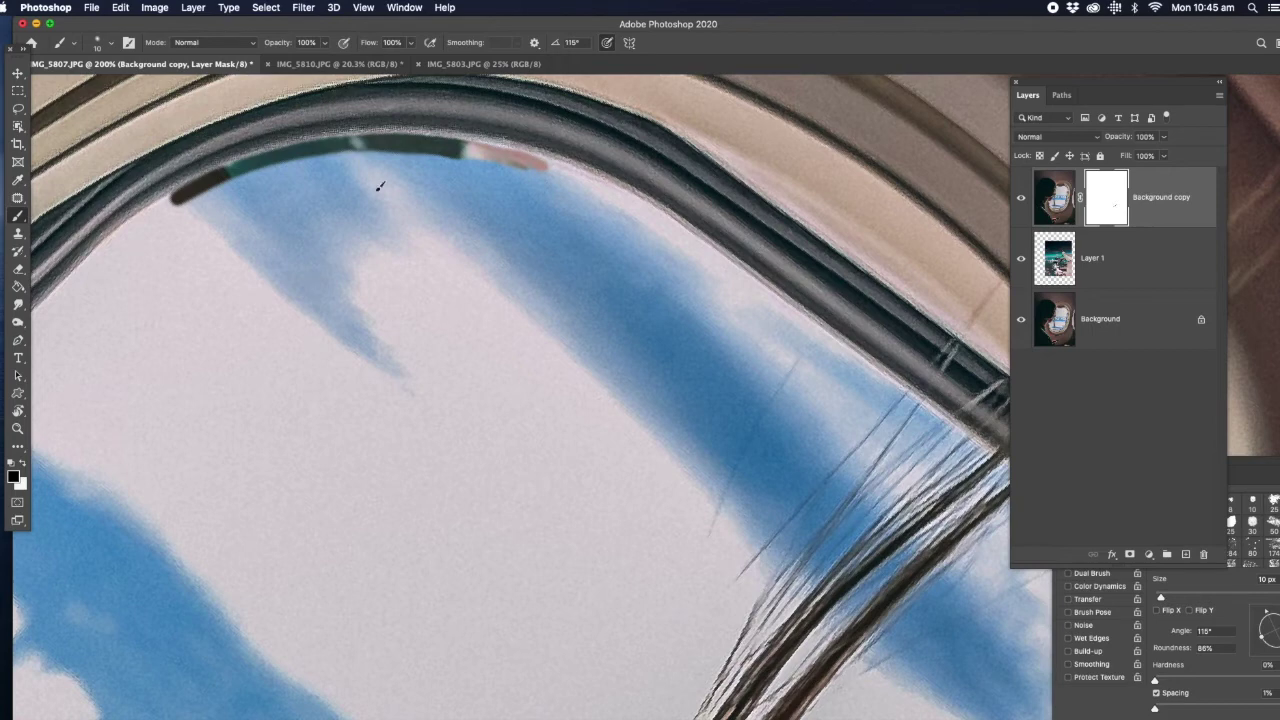
{"action": "left_click", "coordinate": [307, 10]}
{"action": "mouse_move", "coordinate": [368, 254]}
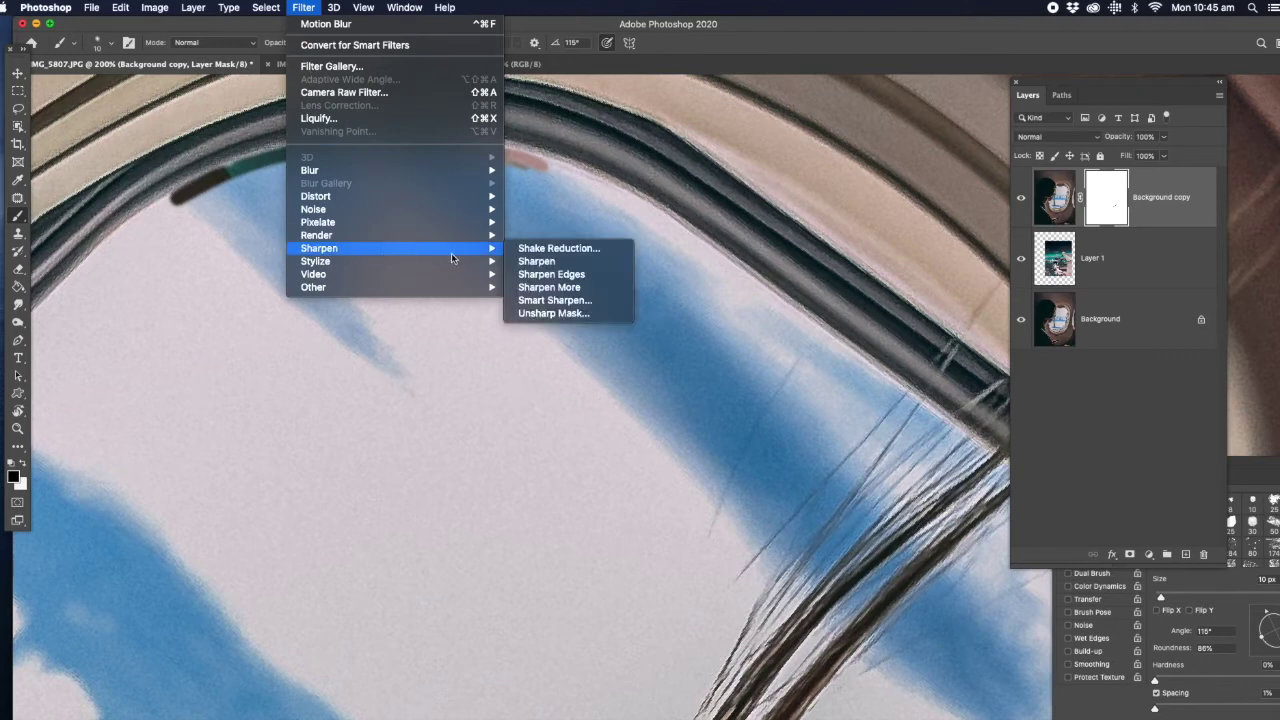
Apply Sharpen More to the Background copy mask and paint black over the sky along the window frame's curved lower-right corner.
{"action": "left_click", "coordinate": [549, 287]}
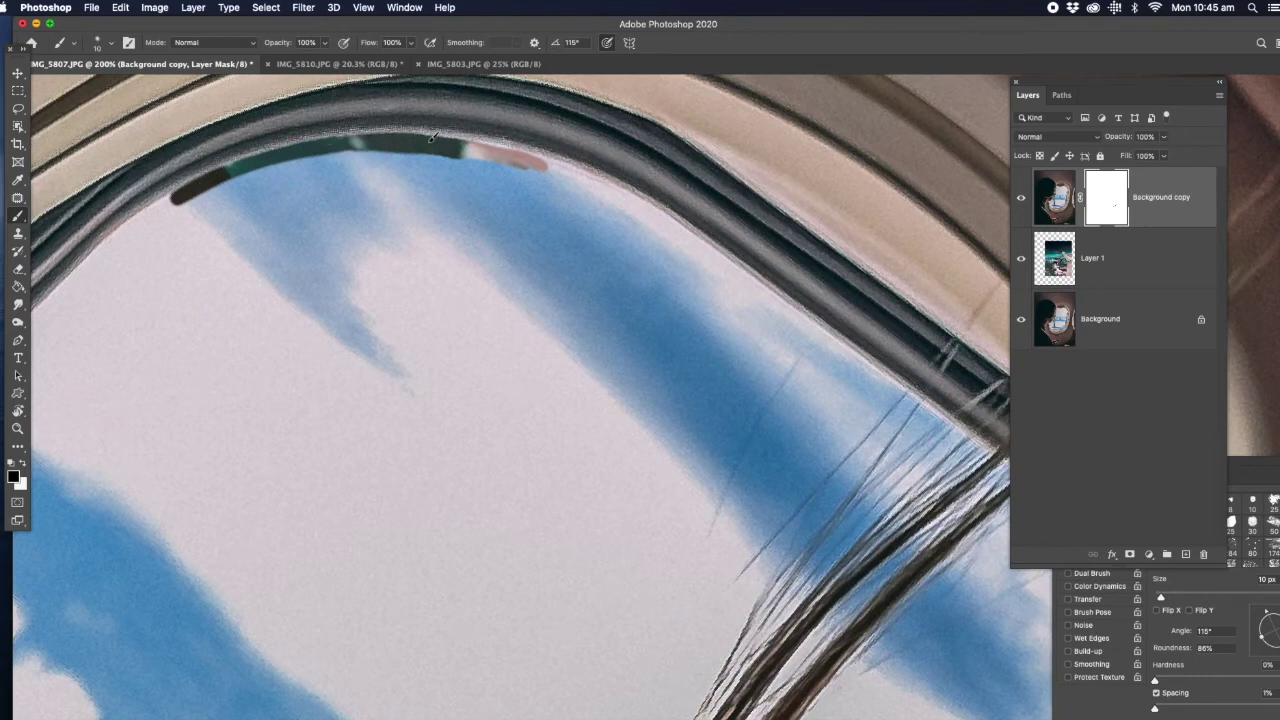
{"action": "left_click_drag", "start_coordinate": [548, 158], "coordinate": [616, 192]}
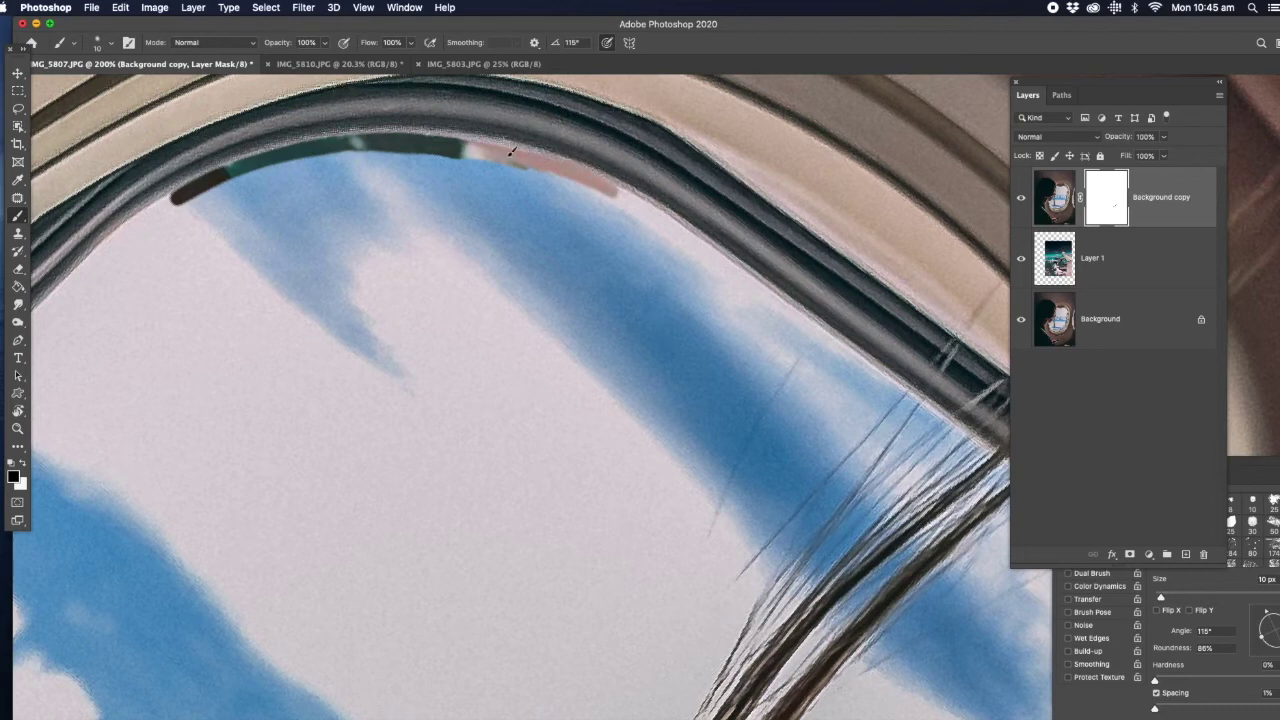
{"action": "left_click_drag", "start_coordinate": [280, 148], "coordinate": [124, 226]}
{"action": "left_click_drag", "start_coordinate": [365, 135], "coordinate": [509, 143]}
{"action": "left_click_drag", "start_coordinate": [613, 184], "coordinate": [652, 216]}
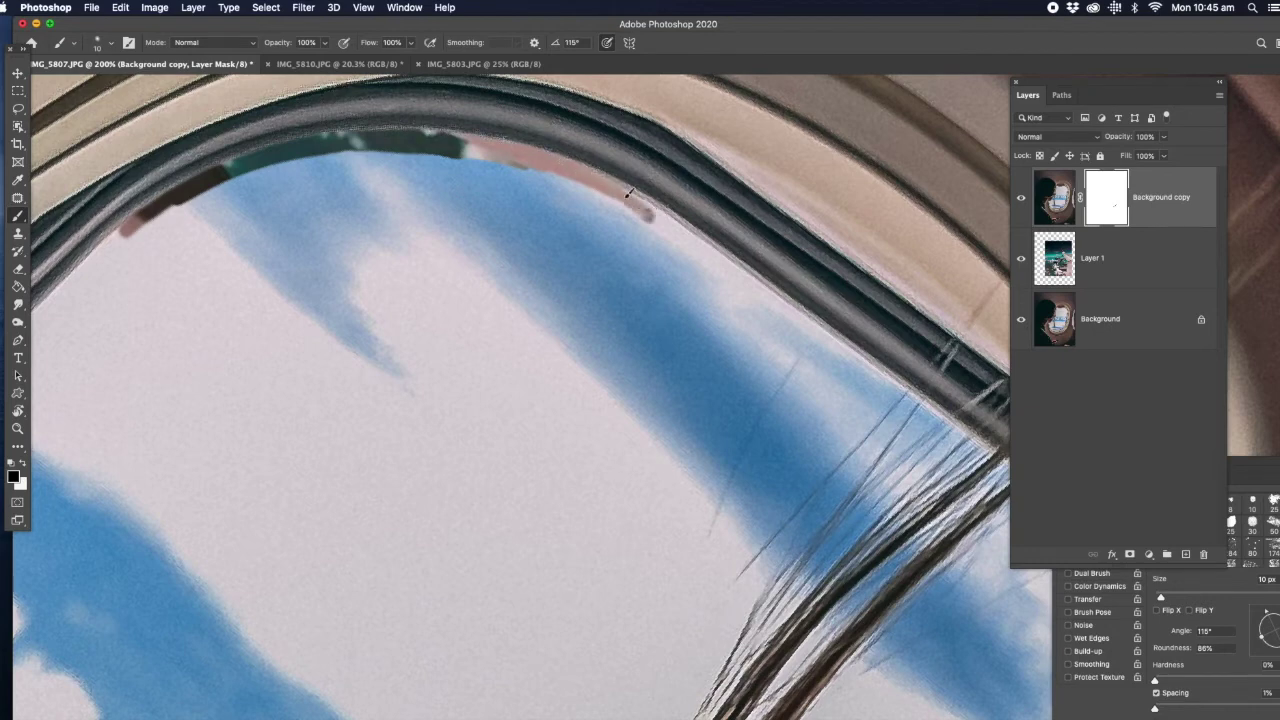
{"action": "mouse_move", "coordinate": [470, 144]}
{"action": "left_mouse_down"}
{"action": "mouse_move", "coordinate": [225, 168]}
{"action": "mouse_move", "coordinate": [95, 258]}
{"action": "mouse_move", "coordinate": [144, 226]}
{"action": "left_mouse_up"}
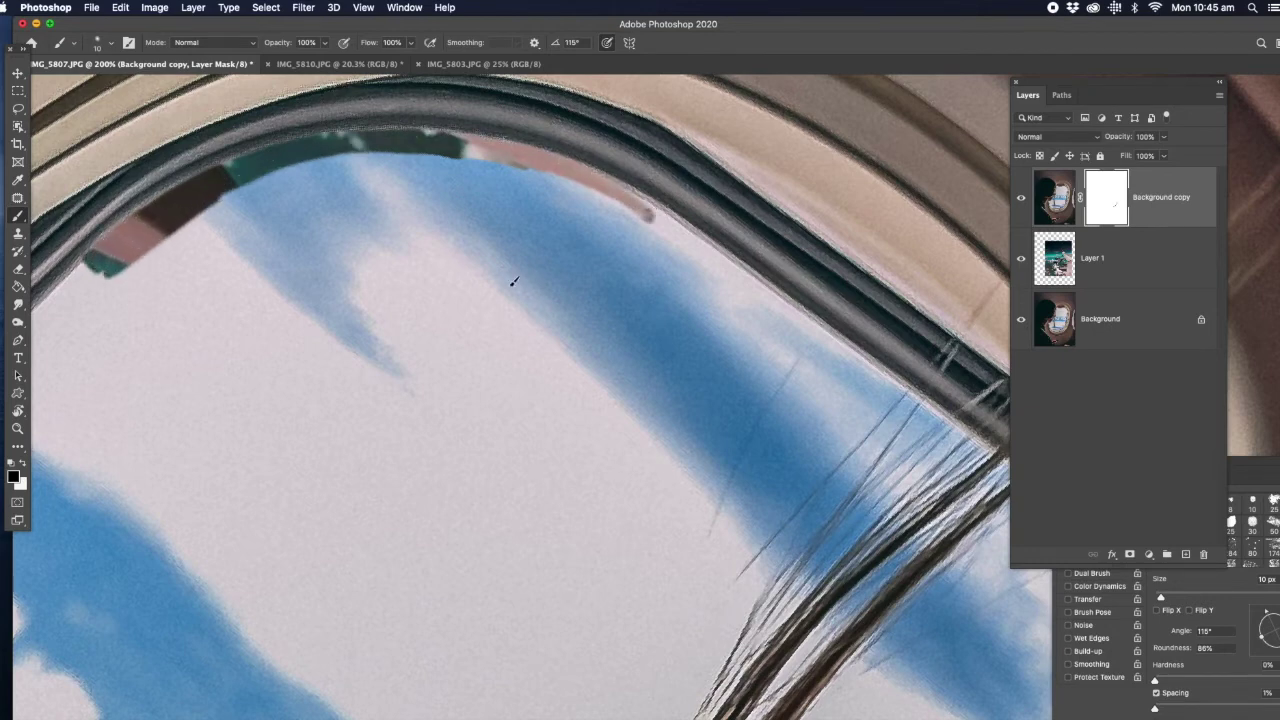
Mask out the sky along the window's bottom frame edge, across the hair strands and up to the lower-left corner.
{"action": "left_click_drag", "start_coordinate": [611, 271], "coordinate": [294, 289]}
{"action": "key", "text": "r"}
{"action": "left_click_drag", "start_coordinate": [455, 250], "coordinate": [400, 434]}
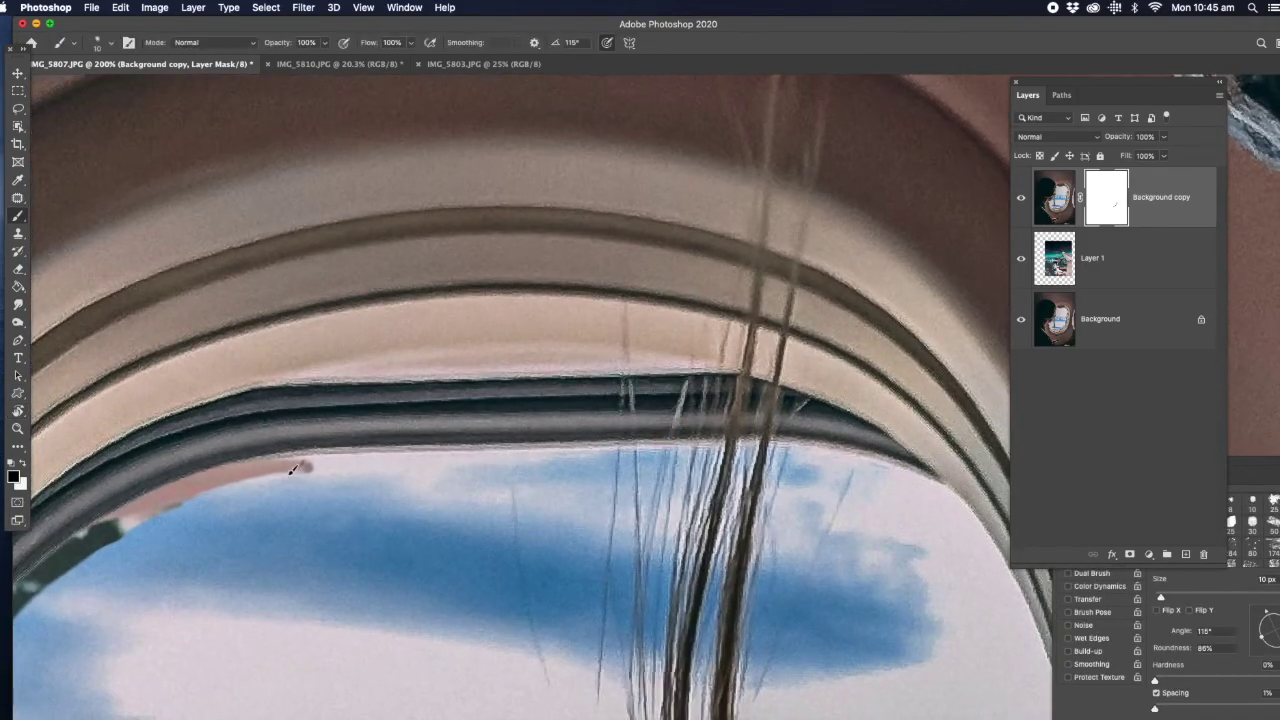
{"action": "mouse_move", "coordinate": [290, 456]}
{"action": "left_mouse_down"}
{"action": "mouse_move", "coordinate": [723, 450]}
{"action": "mouse_move", "coordinate": [271, 468]}
{"action": "mouse_move", "coordinate": [780, 452]}
{"action": "mouse_move", "coordinate": [746, 442]}
{"action": "mouse_move", "coordinate": [759, 443]}
{"action": "mouse_move", "coordinate": [740, 466]}
{"action": "mouse_move", "coordinate": [742, 450]}
{"action": "mouse_move", "coordinate": [779, 443]}
{"action": "mouse_move", "coordinate": [860, 456]}
{"action": "mouse_move", "coordinate": [950, 493]}
{"action": "mouse_move", "coordinate": [789, 459]}
{"action": "left_mouse_up"}
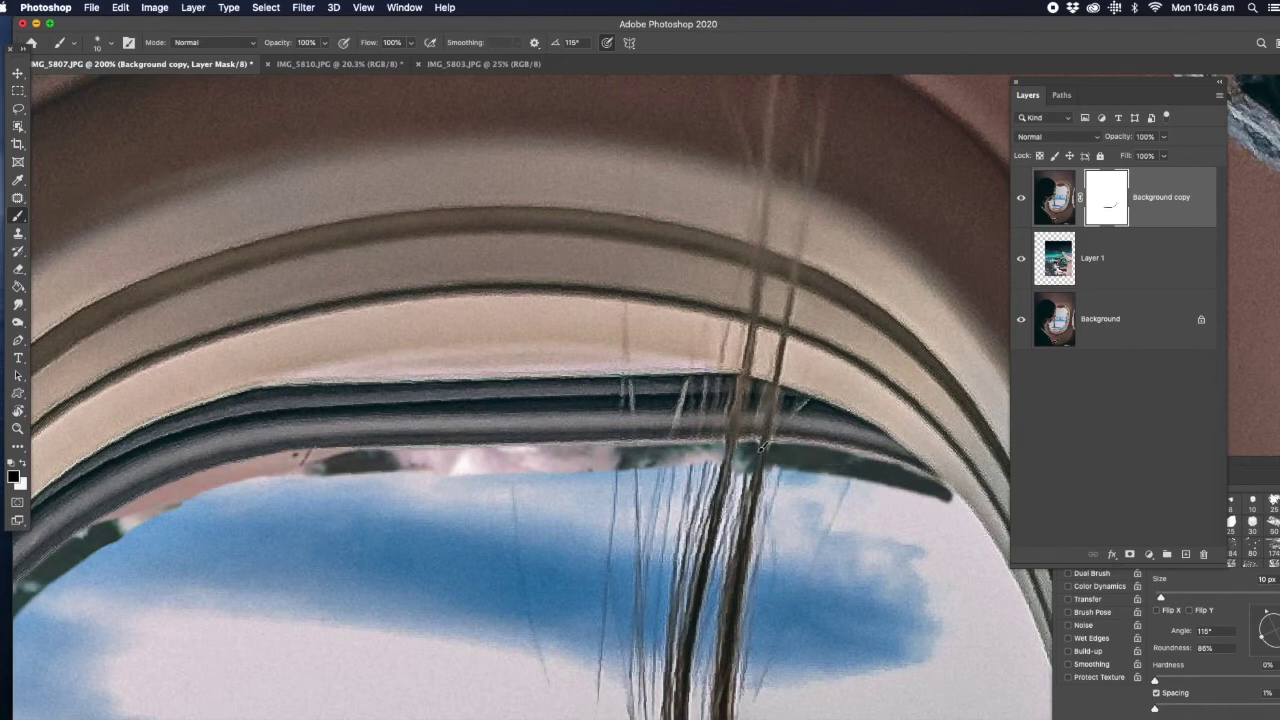
{"action": "left_click_drag", "start_coordinate": [806, 503], "coordinate": [479, 387]}
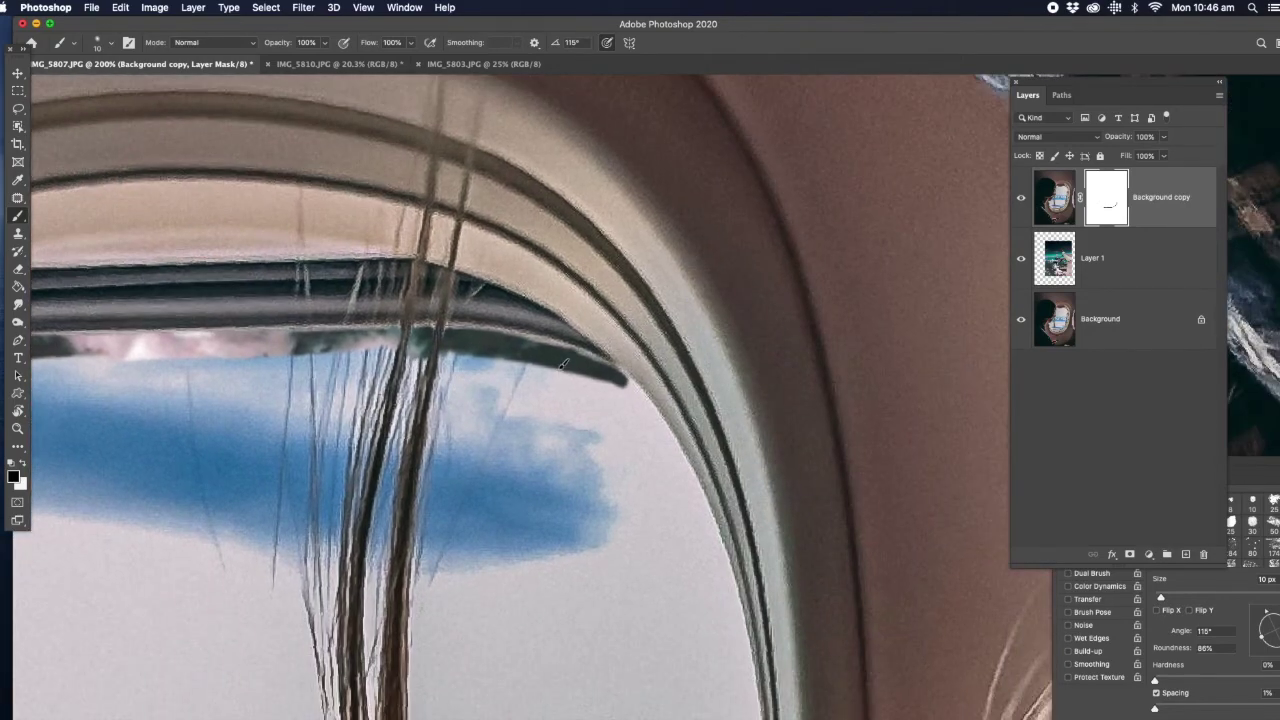
{"action": "left_click_drag", "start_coordinate": [678, 316], "coordinate": [614, 267]}
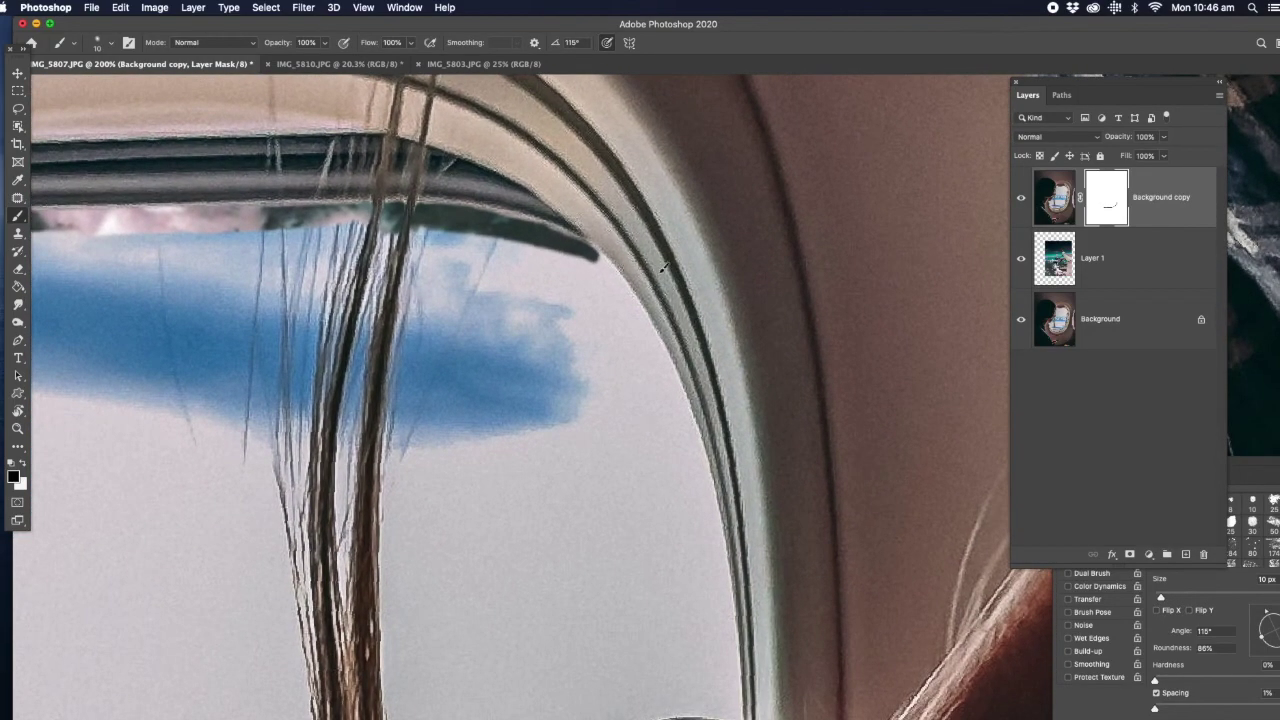
Enlarge the brush to 18 px and mask out the sky around the hair strands and below the woman's face.
{"action": "key", "text": "r"}
{"action": "mouse_move", "coordinate": [773, 243]}
{"action": "left_mouse_down"}
{"action": "mouse_move", "coordinate": [463, 331]}
{"action": "mouse_move", "coordinate": [463, 354]}
{"action": "mouse_move", "coordinate": [571, 304]}
{"action": "mouse_move", "coordinate": [623, 300]}
{"action": "mouse_move", "coordinate": [634, 343]}
{"action": "mouse_move", "coordinate": [451, 291]}
{"action": "left_mouse_up"}
{"action": "mouse_move", "coordinate": [290, 330]}
{"action": "left_mouse_down"}
{"action": "mouse_move", "coordinate": [589, 306]}
{"action": "mouse_move", "coordinate": [300, 335]}
{"action": "mouse_move", "coordinate": [240, 420]}
{"action": "mouse_move", "coordinate": [220, 500]}
{"action": "mouse_move", "coordinate": [700, 690]}
{"action": "left_mouse_up"}
{"action": "key", "text": "bracketright"}
{"action": "left_click_drag", "start_coordinate": [300, 560], "coordinate": [500, 580]}
{"action": "key", "text": "r"}
{"action": "left_click_drag", "start_coordinate": [440, 470], "coordinate": [600, 400]}
{"action": "left_click_drag", "start_coordinate": [600, 400], "coordinate": [760, 260]}
{"action": "mouse_move", "coordinate": [560, 520]}
{"action": "left_mouse_down"}
{"action": "mouse_move", "coordinate": [412, 331]}
{"action": "mouse_move", "coordinate": [640, 186]}
{"action": "left_mouse_up"}
{"action": "mouse_move", "coordinate": [480, 400]}
{"action": "left_mouse_down"}
{"action": "mouse_move", "coordinate": [565, 300]}
{"action": "mouse_move", "coordinate": [655, 240]}
{"action": "left_mouse_up"}
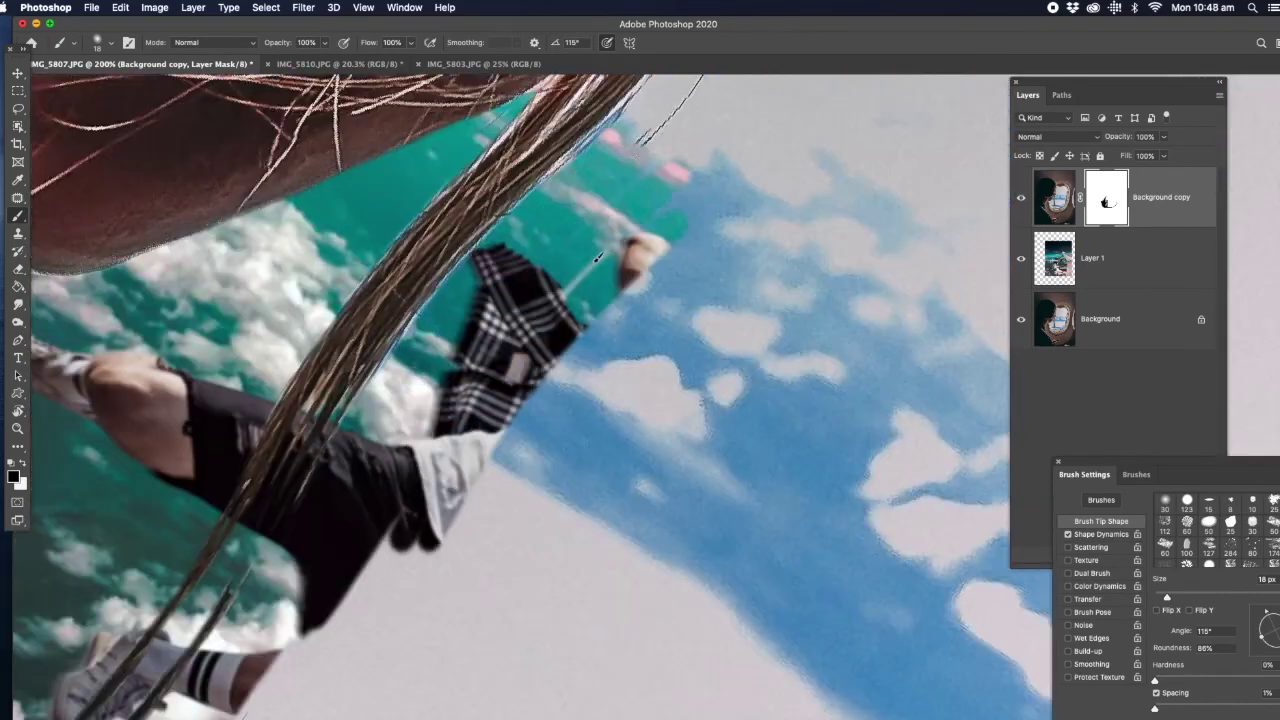
Paint black on the mask over the sky along the window shade, the rounded upper corner and the long right frame edge.
{"action": "left_click_drag", "start_coordinate": [510, 180], "coordinate": [315, 338]}
{"action": "left_click_drag", "start_coordinate": [515, 215], "coordinate": [310, 440]}
{"action": "left_click_drag", "start_coordinate": [300, 265], "coordinate": [625, 298]}
{"action": "left_click_drag", "start_coordinate": [525, 435], "coordinate": [768, 372]}
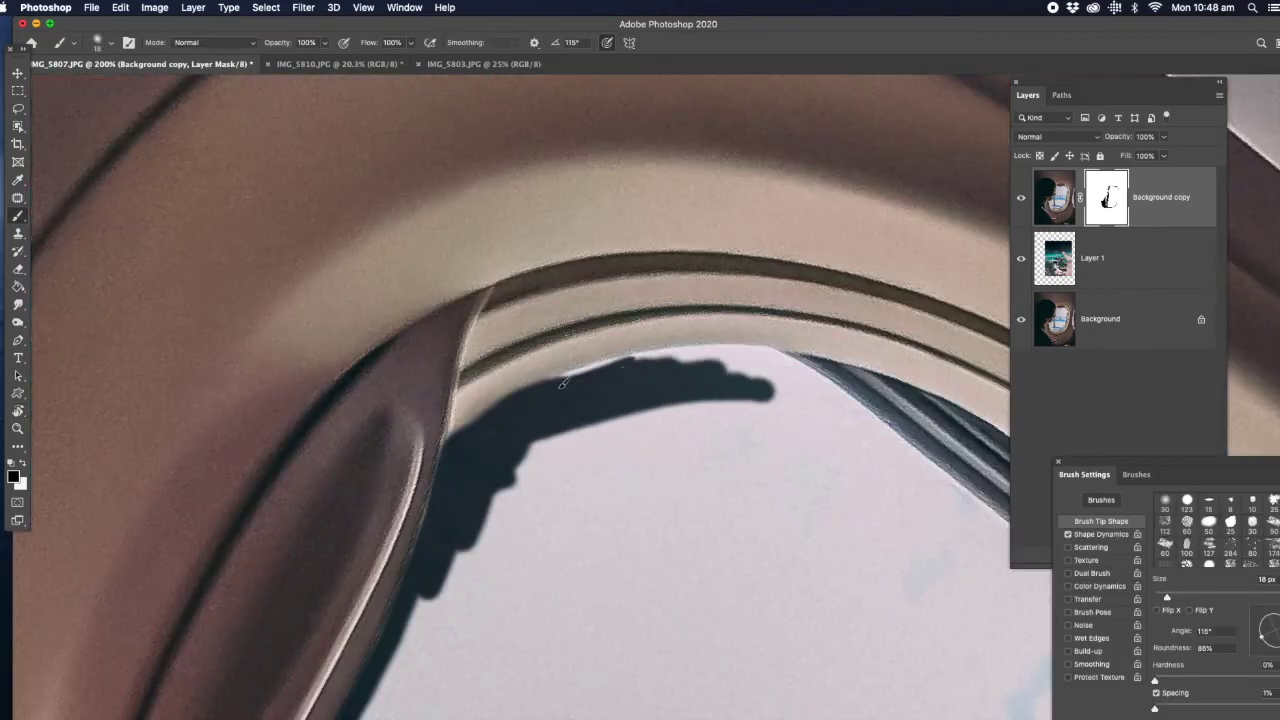
{"action": "left_click_drag", "start_coordinate": [330, 308], "coordinate": [435, 314]}
{"action": "left_click_drag", "start_coordinate": [700, 400], "coordinate": [450, 345]}
{"action": "mouse_move", "coordinate": [165, 318]}
{"action": "left_mouse_down"}
{"action": "mouse_move", "coordinate": [720, 322]}
{"action": "mouse_move", "coordinate": [350, 335]}
{"action": "left_mouse_up"}
{"action": "left_click_drag", "start_coordinate": [500, 305], "coordinate": [871, 330]}
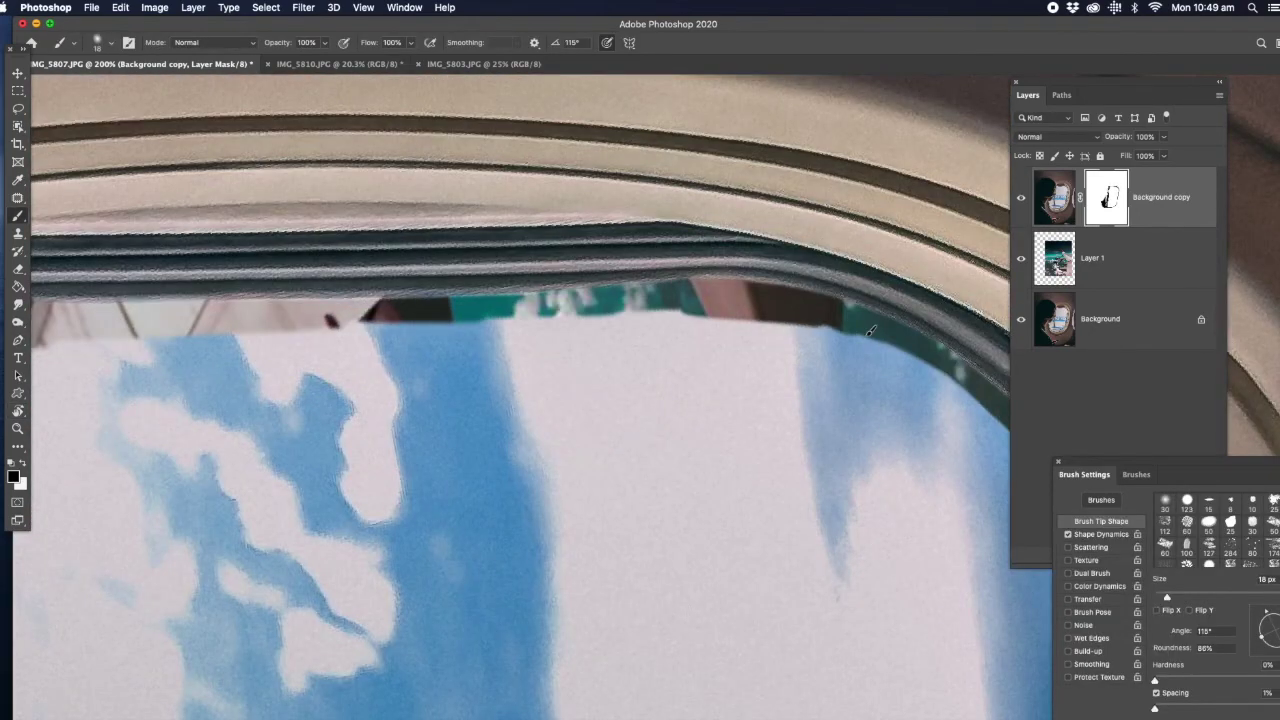
Lasso the sky at the window's shade-side corner and try to delete it on the Background copy layer mask.
{"action": "scroll", "coordinate": [275, 426], "scroll_direction": "down", "scroll_amount": 5}
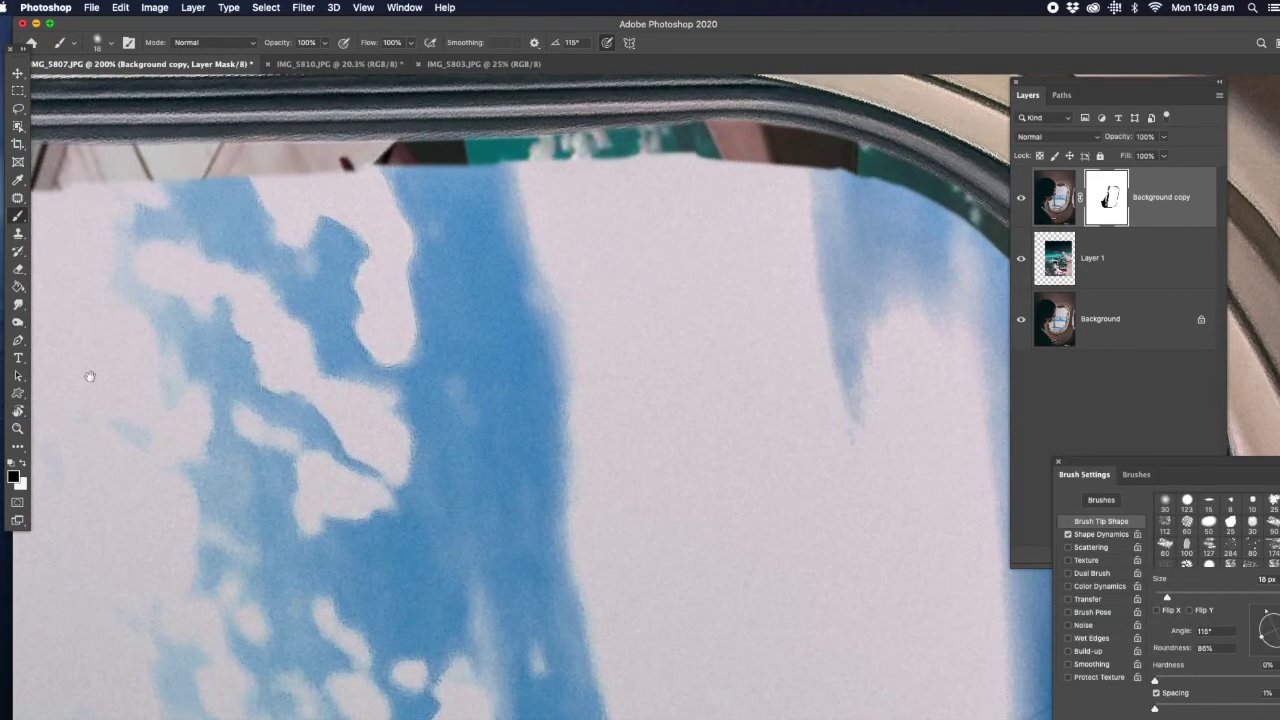
{"action": "key", "text": "z"}
{"action": "left_click", "coordinate": [674, 437], "text": "alt"}
{"action": "left_click", "coordinate": [650, 416], "text": "alt"}
{"action": "left_click_drag", "start_coordinate": [564, 434], "coordinate": [554, 384]}
{"action": "left_click", "coordinate": [515, 384]}
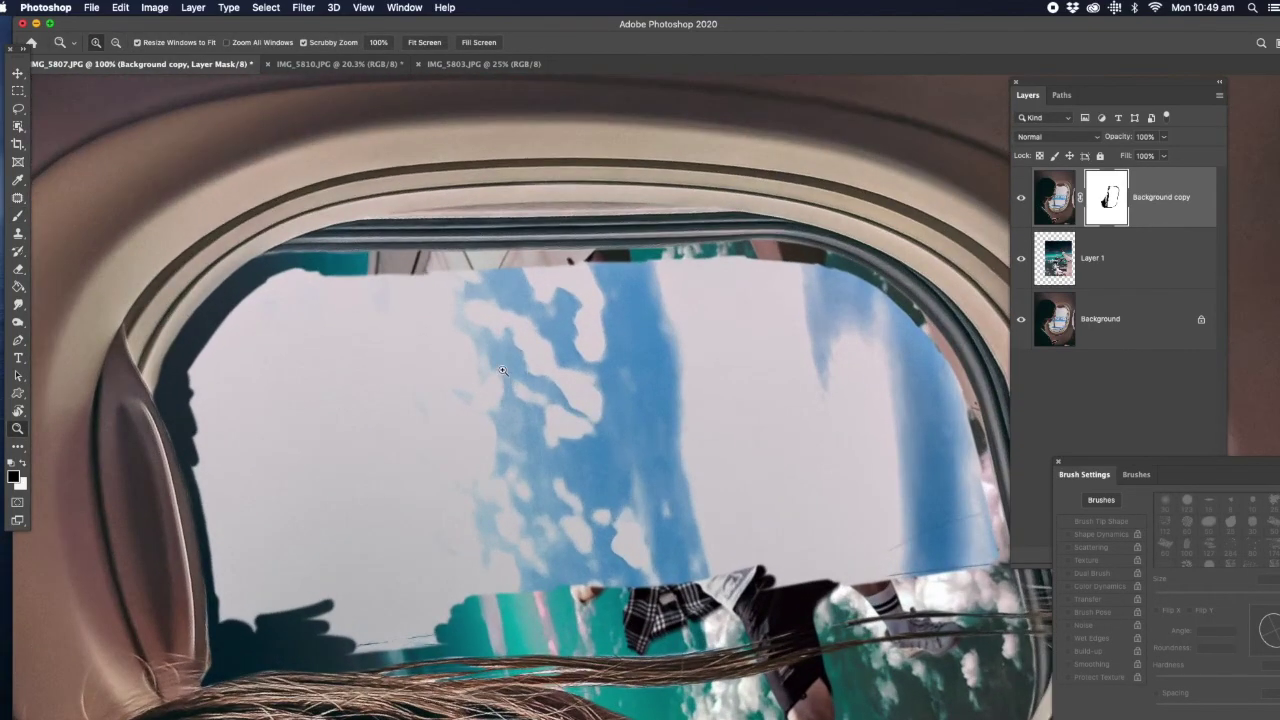
{"action": "scroll", "coordinate": [371, 366], "scroll_direction": "right", "scroll_amount": 5}
{"action": "scroll", "coordinate": [371, 366], "scroll_direction": "down", "scroll_amount": 3}
{"action": "key", "text": "l"}
{"action": "mouse_move", "coordinate": [143, 199]}
{"action": "left_mouse_down"}
{"action": "mouse_move", "coordinate": [54, 295]}
{"action": "mouse_move", "coordinate": [48, 380]}
{"action": "mouse_move", "coordinate": [88, 392]}
{"action": "mouse_move", "coordinate": [288, 276]}
{"action": "mouse_move", "coordinate": [226, 199]}
{"action": "left_mouse_up"}
{"action": "key", "text": "Delete"}
{"action": "key", "text": "ctrl+d"}
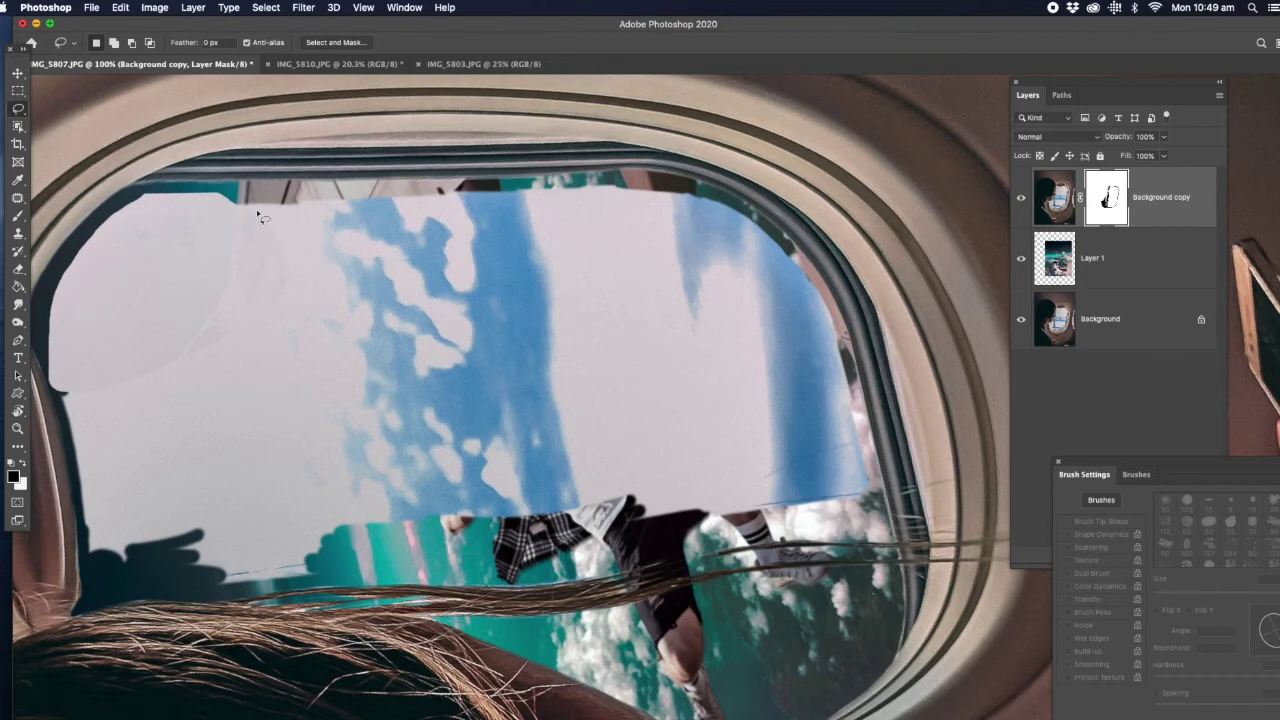
{"action": "key", "text": "ctrl+shift+d"}
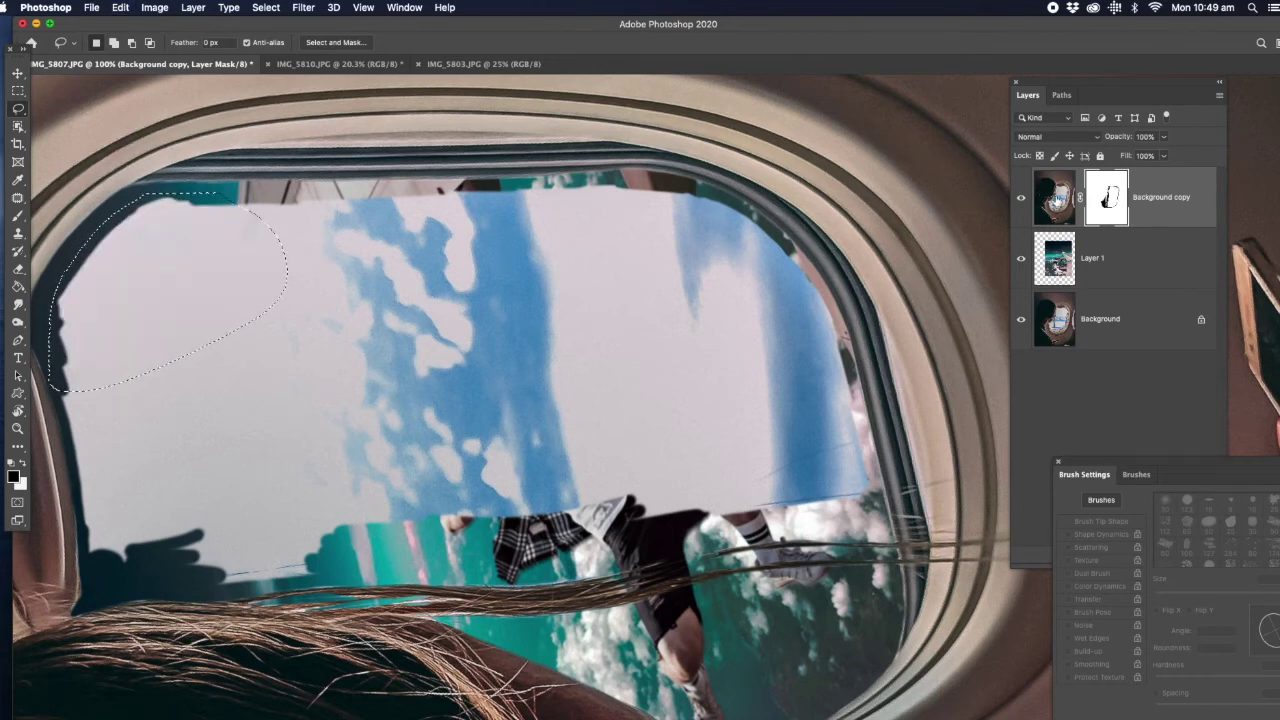
Delete the selected corner sky from the Background copy image itself and clear a second lassoed patch along the right frame edge.
{"action": "left_click", "coordinate": [1057, 200]}
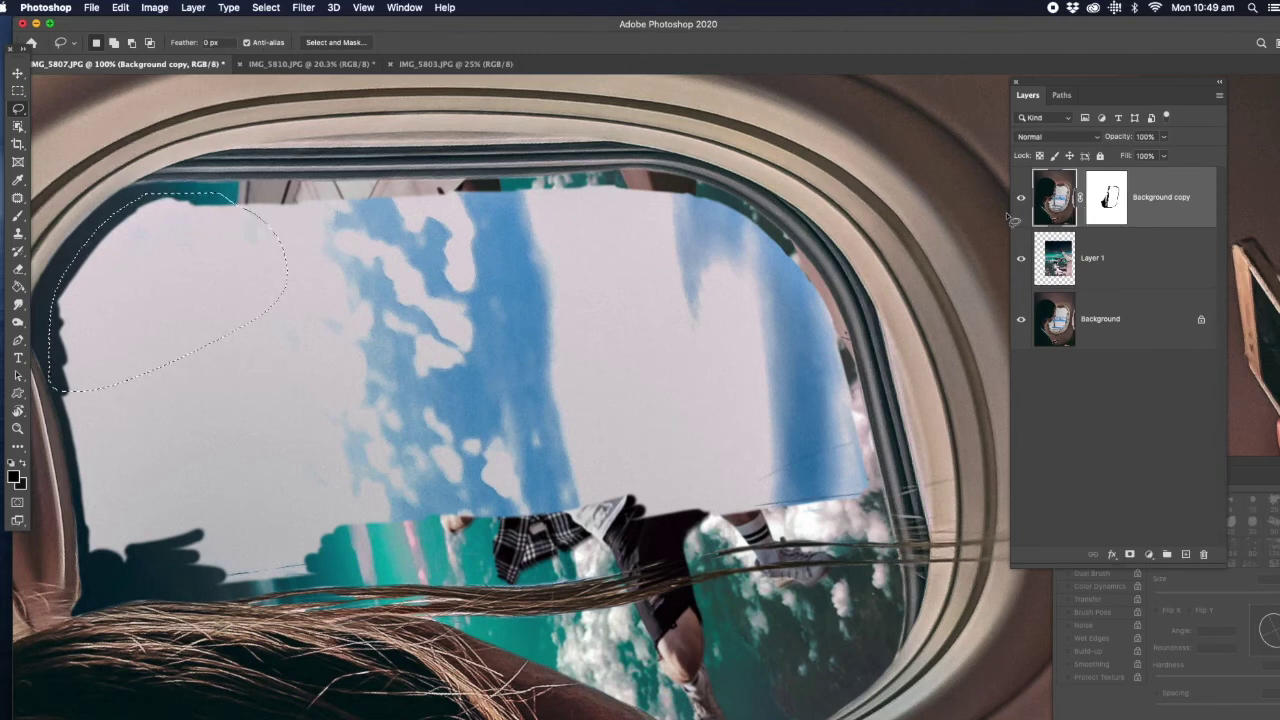
{"action": "key", "text": "Delete"}
{"action": "key", "text": "ctrl+d"}
{"action": "mouse_move", "coordinate": [231, 207]}
{"action": "left_mouse_down"}
{"action": "mouse_move", "coordinate": [269, 306]}
{"action": "mouse_move", "coordinate": [615, 272]}
{"action": "mouse_move", "coordinate": [592, 213]}
{"action": "mouse_move", "coordinate": [549, 186]}
{"action": "mouse_move", "coordinate": [523, 212]}
{"action": "mouse_move", "coordinate": [655, 323]}
{"action": "mouse_move", "coordinate": [743, 240]}
{"action": "mouse_move", "coordinate": [720, 202]}
{"action": "mouse_move", "coordinate": [690, 185]}
{"action": "left_mouse_up"}
{"action": "key", "text": "Delete"}
{"action": "key", "text": "ctrl+d"}
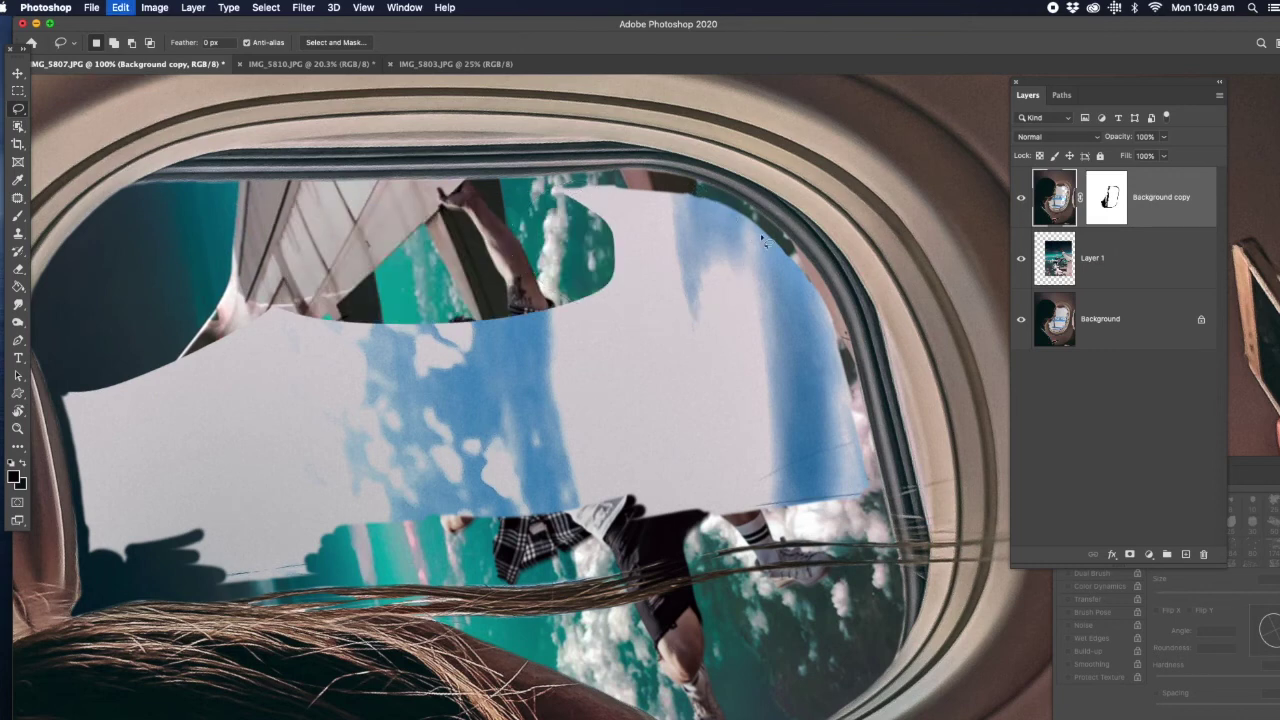
{"action": "key", "text": "Delete"}
{"action": "key", "text": "ctrl+d"}
Lasso and cut the remaining sky patches from Background copy so the whole opening shows the man-on-wing layer.
{"action": "mouse_move", "coordinate": [762, 223]}
{"action": "left_mouse_down"}
{"action": "mouse_move", "coordinate": [650, 240]}
{"action": "mouse_move", "coordinate": [818, 342]}
{"action": "left_mouse_up"}
{"action": "mouse_move", "coordinate": [808, 272]}
{"action": "left_mouse_down"}
{"action": "mouse_move", "coordinate": [774, 277]}
{"action": "mouse_move", "coordinate": [735, 422]}
{"action": "mouse_move", "coordinate": [791, 540]}
{"action": "mouse_move", "coordinate": [880, 492]}
{"action": "left_mouse_up"}
{"action": "key", "text": "ctrl+x"}
{"action": "key", "text": "ctrl+x"}
{"action": "mouse_move", "coordinate": [762, 520]}
{"action": "left_mouse_down"}
{"action": "mouse_move", "coordinate": [525, 564]}
{"action": "mouse_move", "coordinate": [365, 549]}
{"action": "mouse_move", "coordinate": [313, 359]}
{"action": "mouse_move", "coordinate": [555, 277]}
{"action": "mouse_move", "coordinate": [784, 395]}
{"action": "mouse_move", "coordinate": [794, 464]}
{"action": "left_mouse_up"}
{"action": "key", "text": "ctrl+x"}
{"action": "mouse_move", "coordinate": [301, 276]}
{"action": "left_mouse_down"}
{"action": "mouse_move", "coordinate": [196, 306]}
{"action": "mouse_move", "coordinate": [84, 376]}
{"action": "mouse_move", "coordinate": [270, 532]}
{"action": "mouse_move", "coordinate": [335, 536]}
{"action": "left_mouse_up"}
{"action": "key", "text": "ctrl+x"}
{"action": "mouse_move", "coordinate": [60, 400]}
{"action": "left_mouse_down"}
{"action": "mouse_move", "coordinate": [70, 377]}
{"action": "mouse_move", "coordinate": [405, 490]}
{"action": "mouse_move", "coordinate": [349, 577]}
{"action": "mouse_move", "coordinate": [170, 596]}
{"action": "mouse_move", "coordinate": [88, 570]}
{"action": "mouse_move", "coordinate": [72, 430]}
{"action": "left_mouse_up"}
{"action": "key", "text": "ctrl+x"}
{"action": "scroll", "coordinate": [500, 465], "scroll_direction": "down", "scroll_amount": 5}
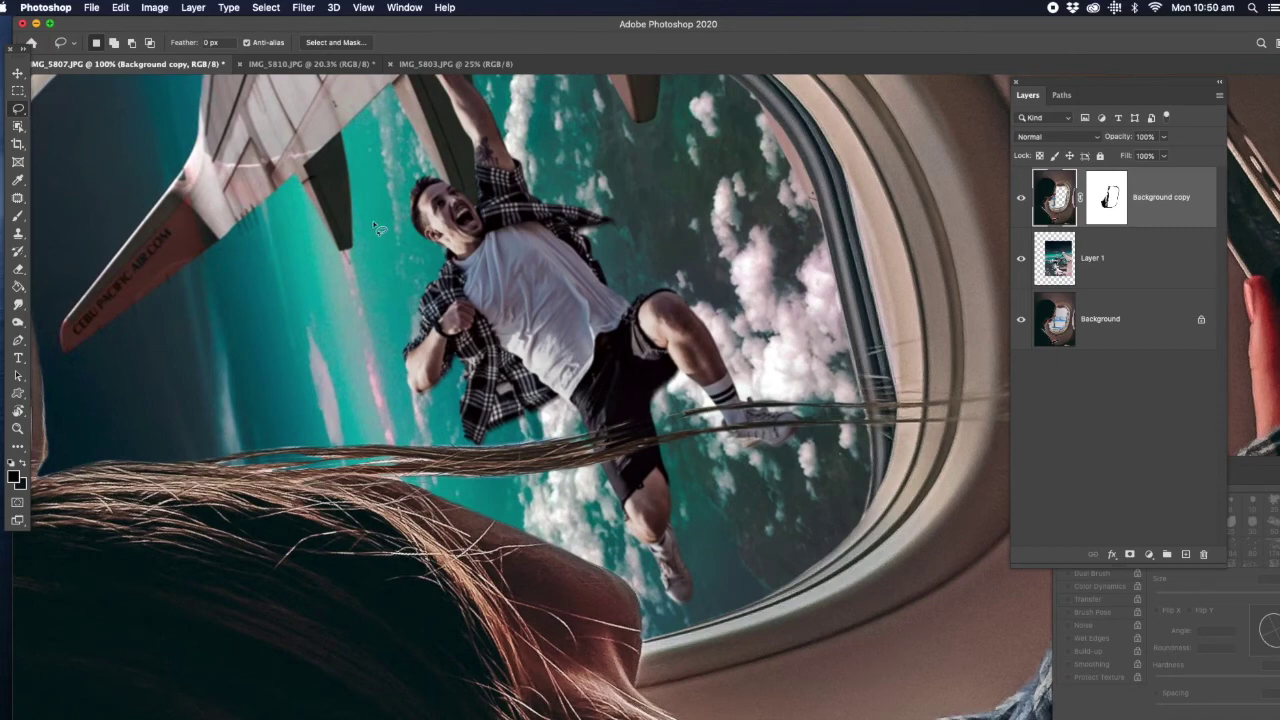
Inspect the composite with the photo upright, checking the man, wing and window edges at full and closer view.
{"action": "key", "text": "r"}
{"action": "left_click_drag", "start_coordinate": [363, 222], "coordinate": [786, 232]}
{"action": "key", "text": "z"}
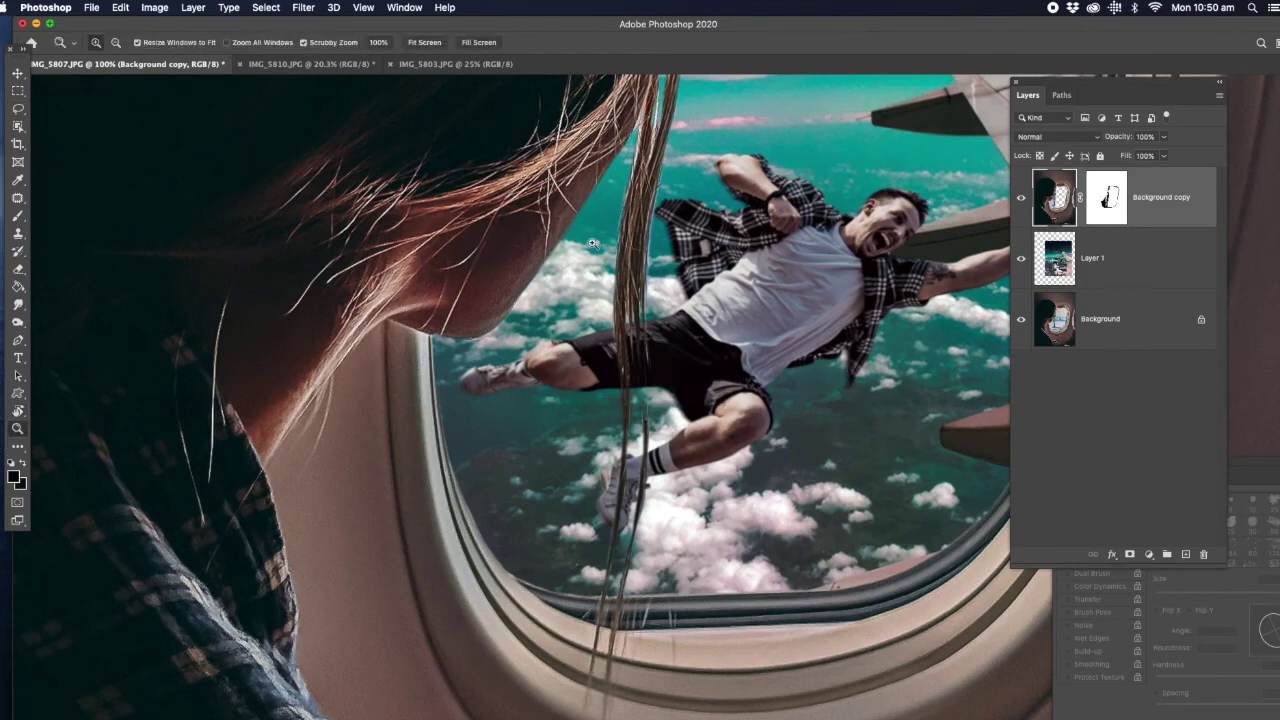
{"action": "right_click", "coordinate": [604, 238]}
{"action": "left_click", "coordinate": [615, 241]}
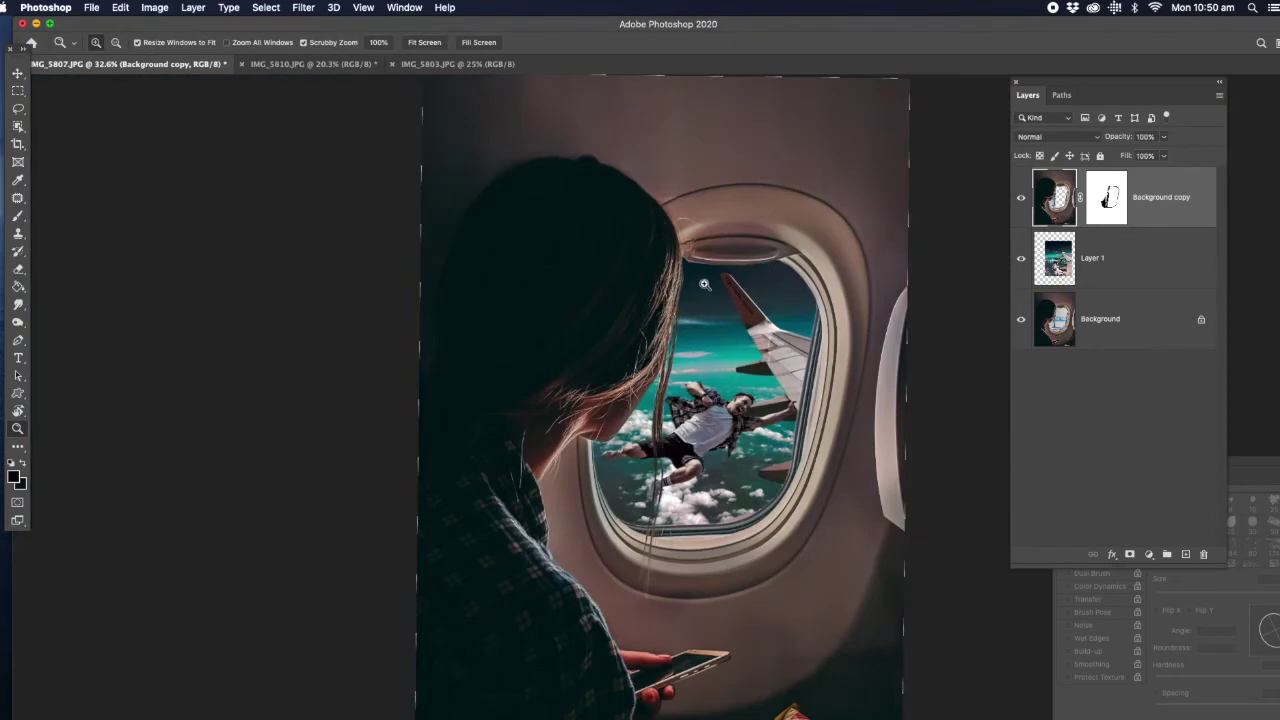
{"action": "key", "text": "r"}
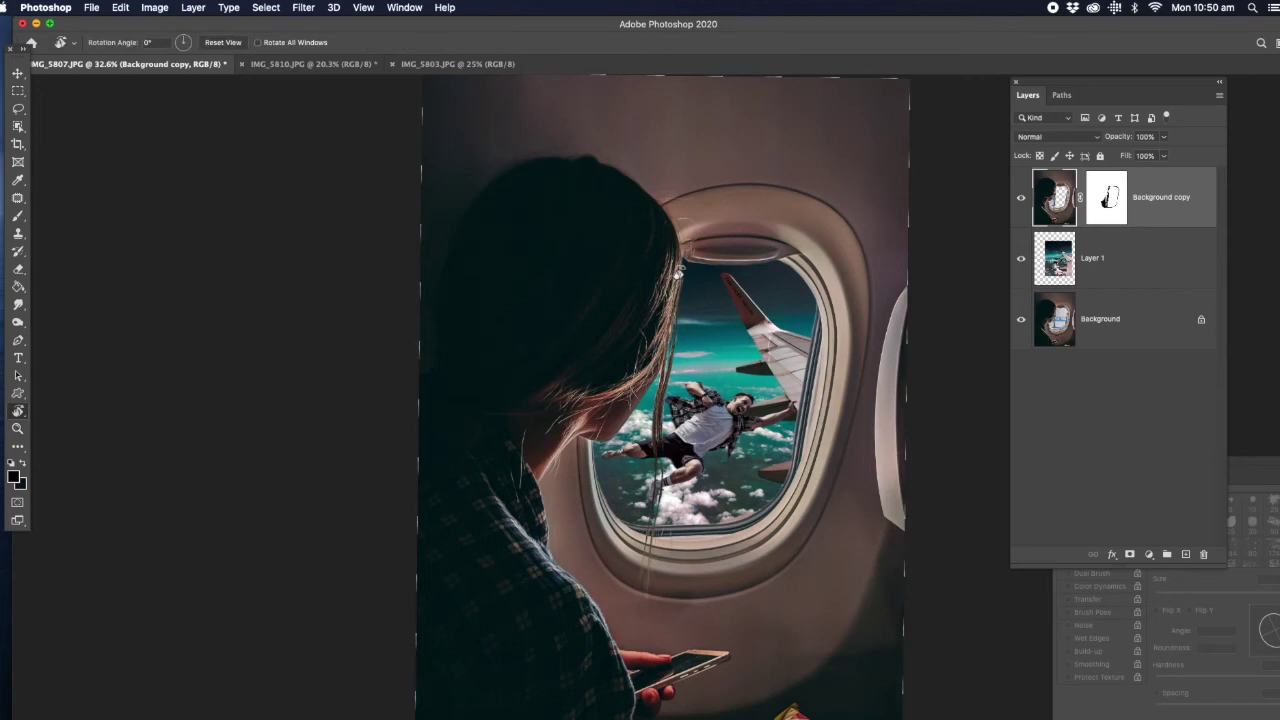
{"action": "left_click_drag", "start_coordinate": [678, 271], "coordinate": [696, 256]}
{"action": "key", "text": "z"}
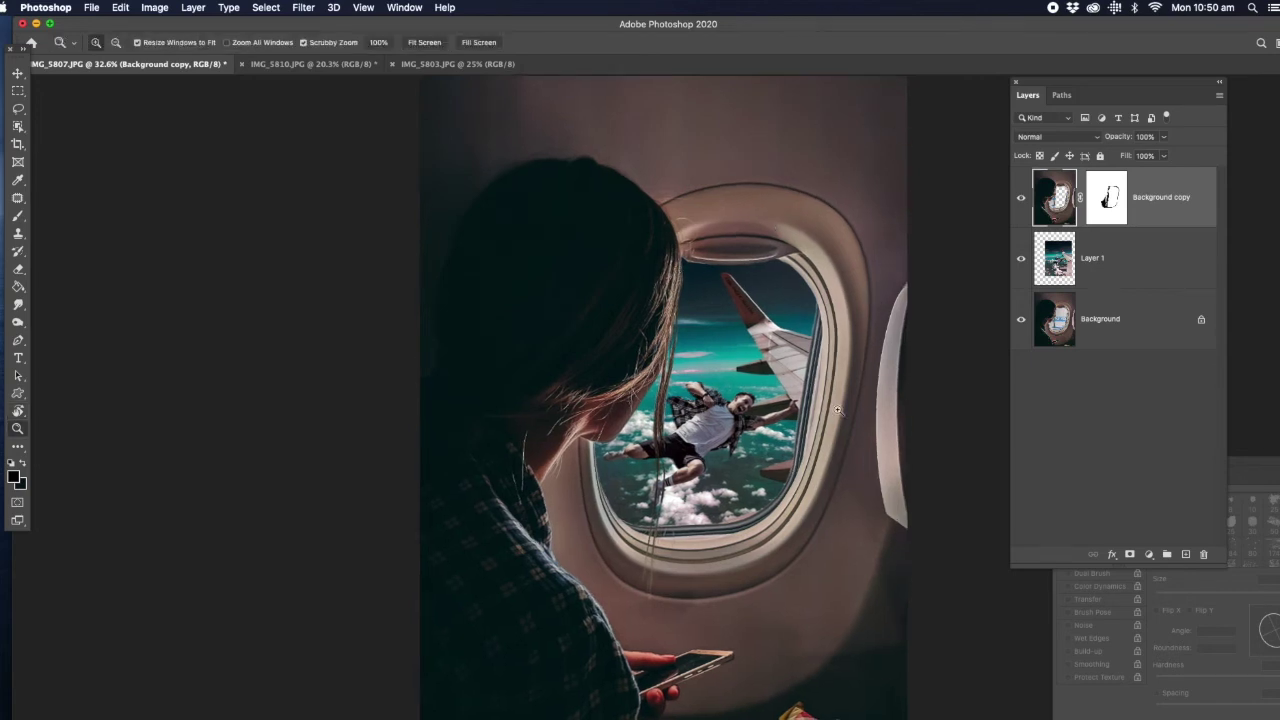
{"action": "left_click_drag", "start_coordinate": [789, 463], "coordinate": [766, 432]}
{"action": "left_click", "coordinate": [809, 450]}
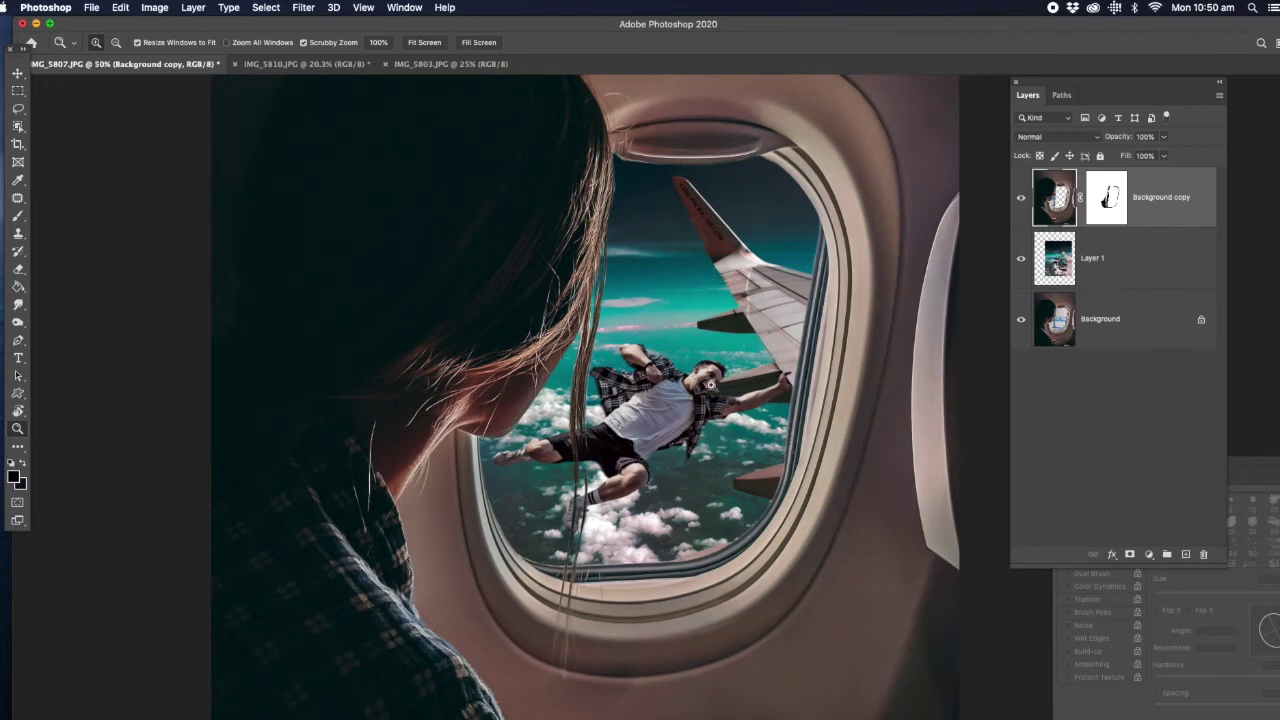
{"action": "left_click_drag", "start_coordinate": [672, 462], "coordinate": [660, 415]}
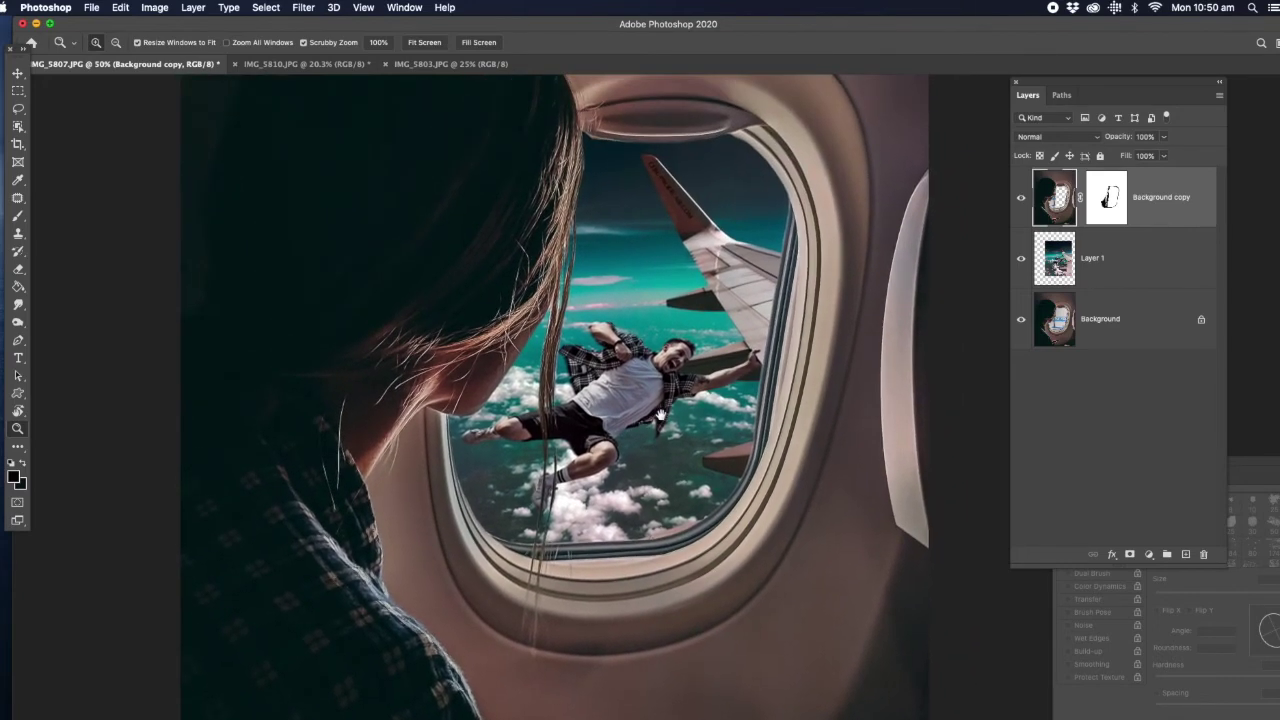
Scale Layer 1 to about 90.48% and reposition it so the man and wing fit inside the window opening.
{"action": "left_click", "coordinate": [1140, 262]}
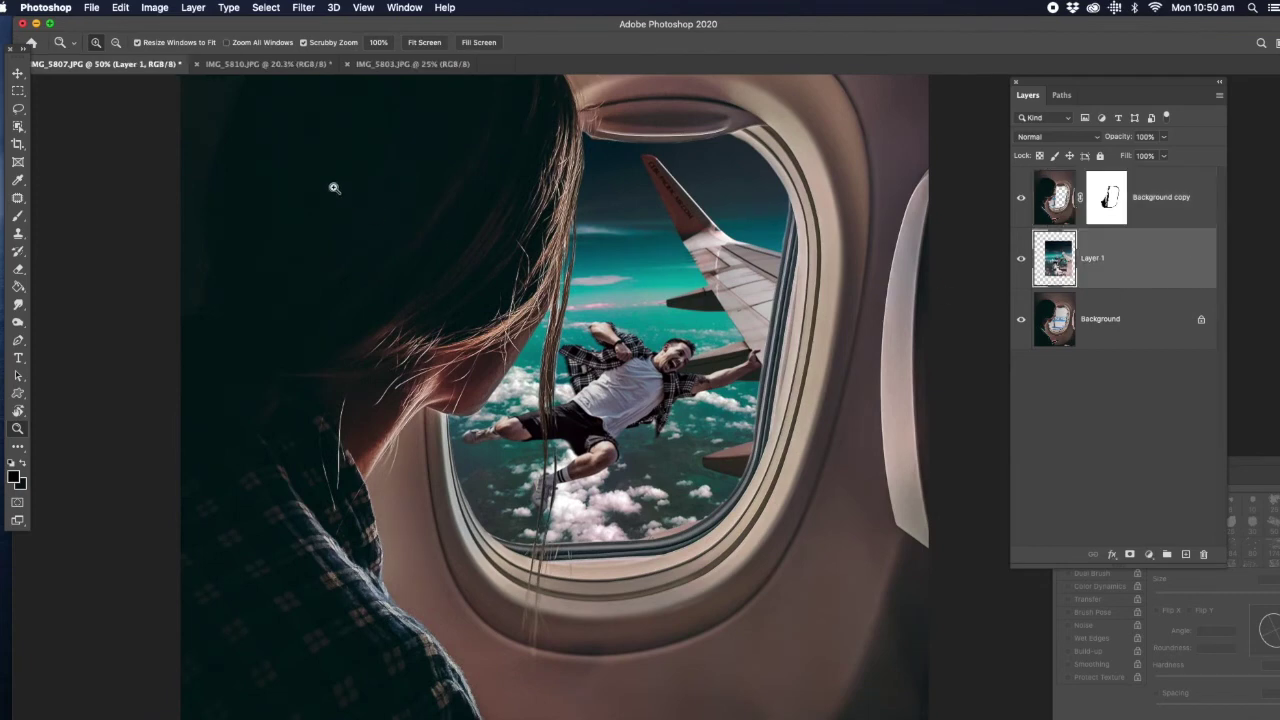
{"action": "left_click", "coordinate": [17, 73]}
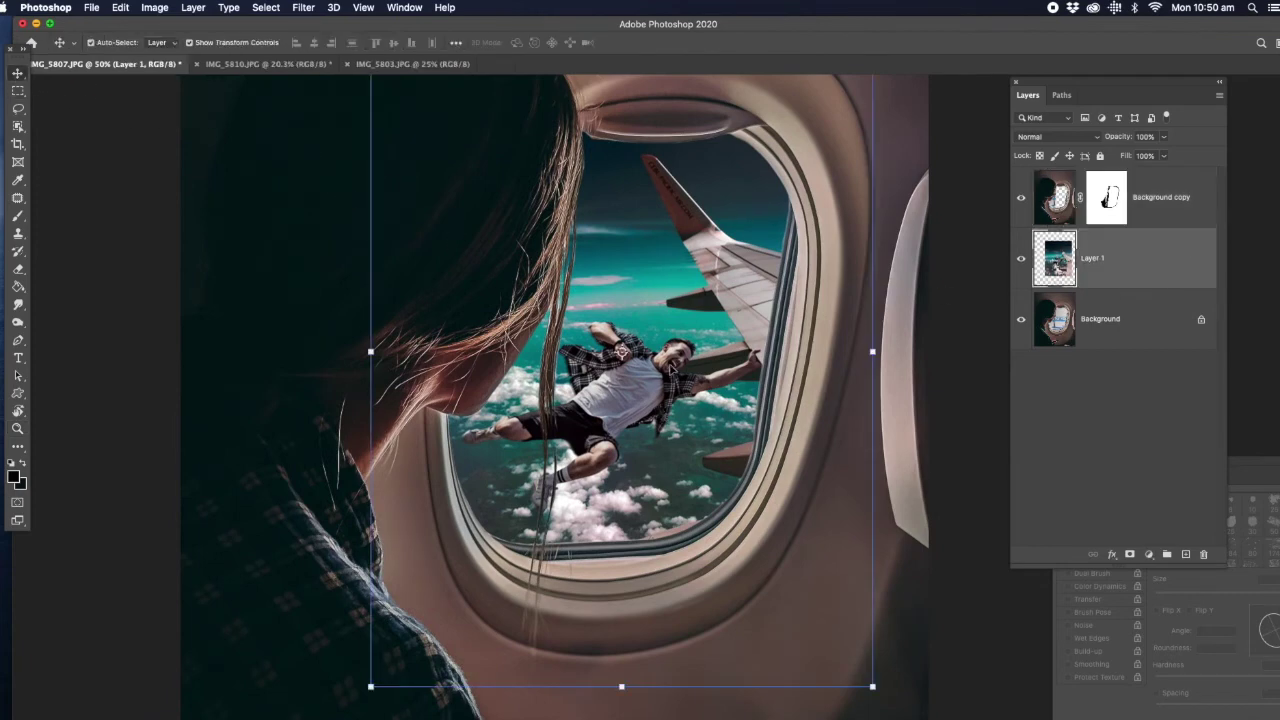
{"action": "left_click_drag", "start_coordinate": [678, 358], "coordinate": [632, 368]}
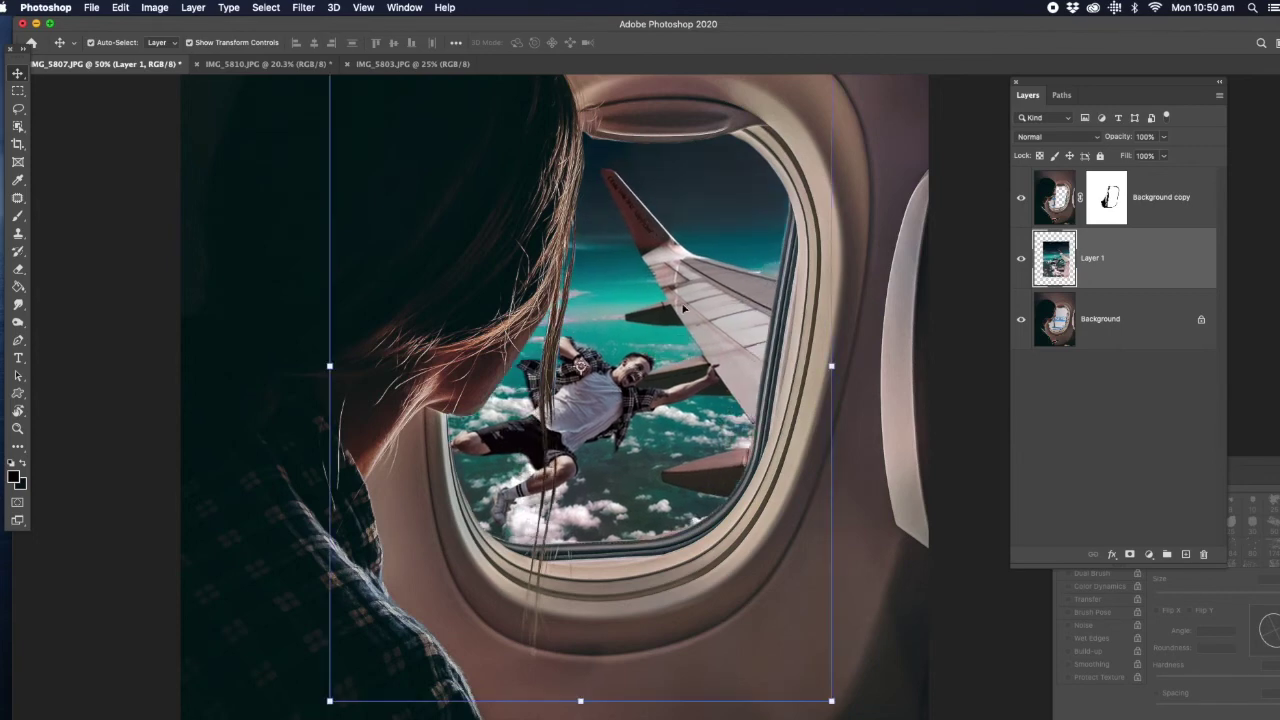
{"action": "left_click_drag", "start_coordinate": [831, 366], "coordinate": [783, 366]}
{"action": "left_click_drag", "start_coordinate": [668, 372], "coordinate": [706, 376]}
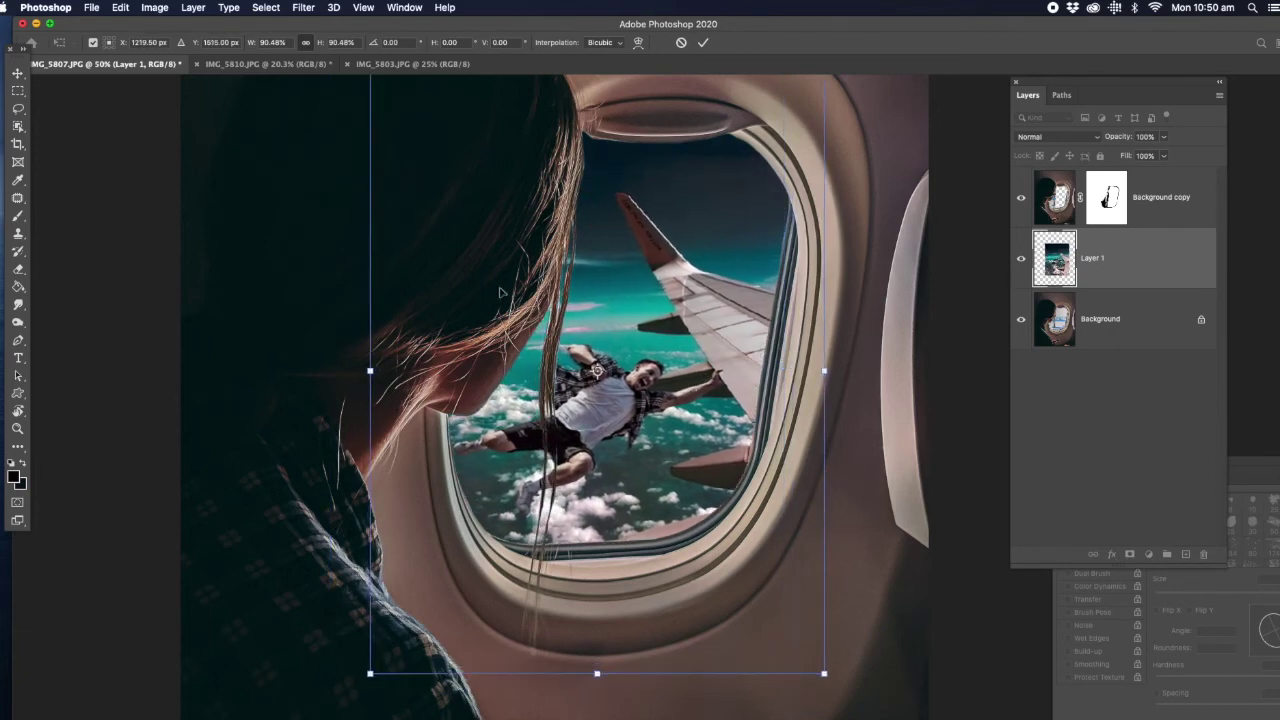
{"action": "left_click", "coordinate": [20, 430]}
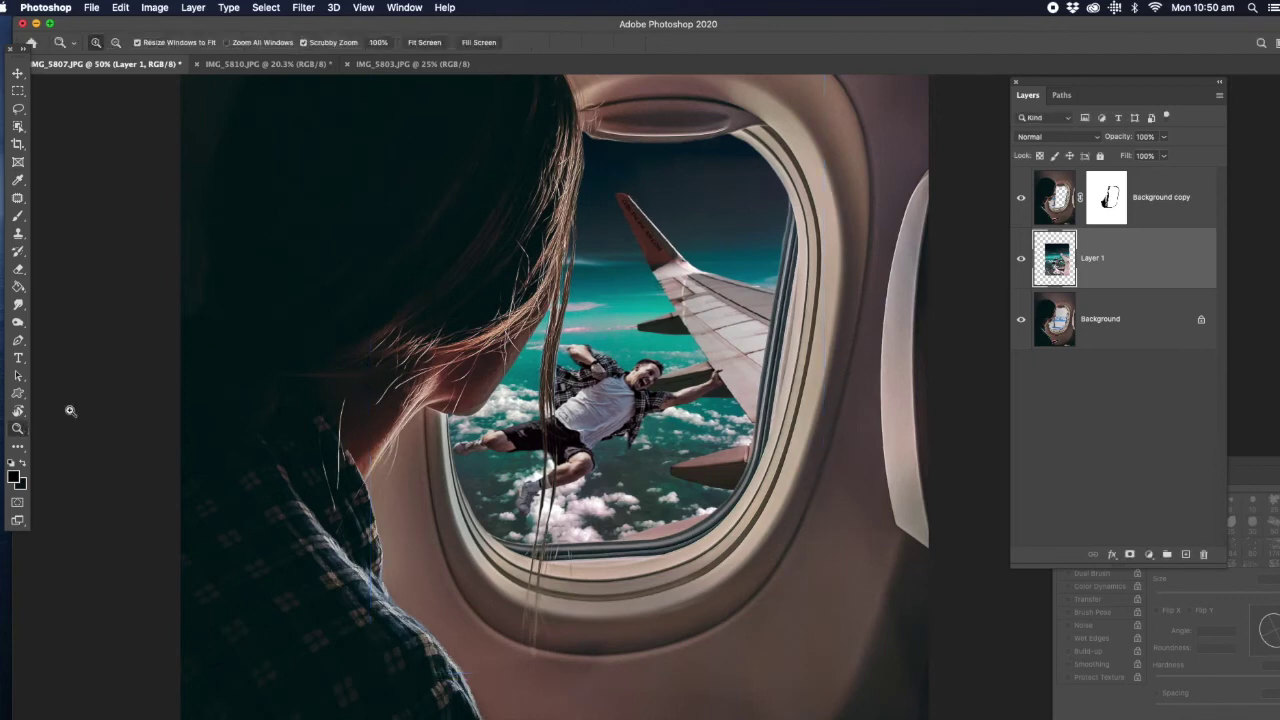
Convert Background copy to a smart object and rasterize it into a plain layer without a separate mask.
{"action": "left_click", "coordinate": [724, 340], "text": "alt"}
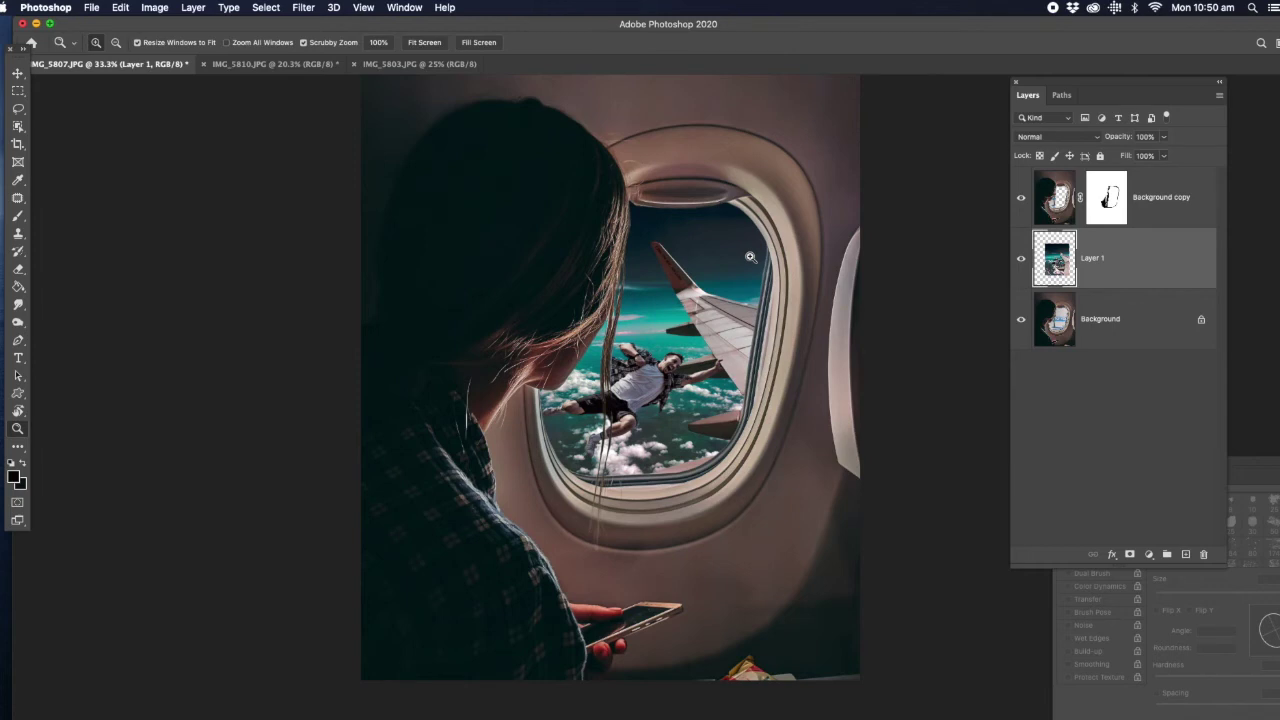
{"action": "left_click", "coordinate": [1178, 209]}
{"action": "right_click", "coordinate": [1178, 200]}
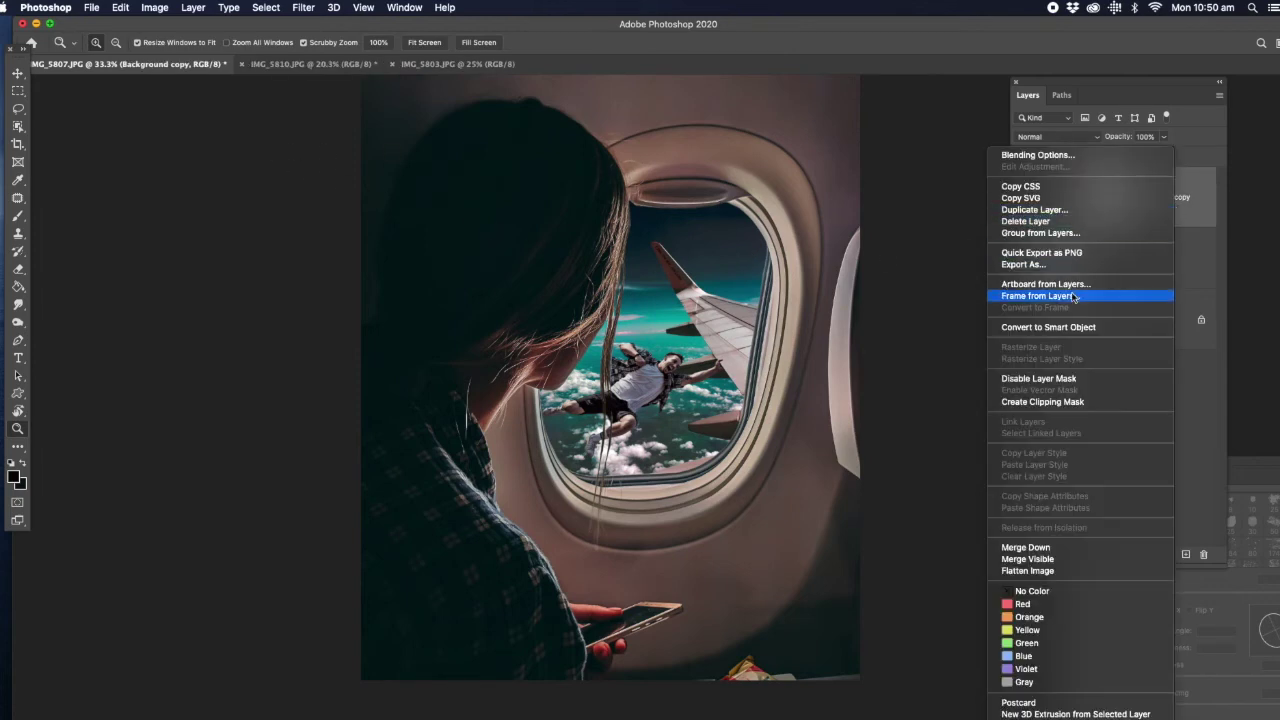
{"action": "left_click", "coordinate": [1109, 327]}
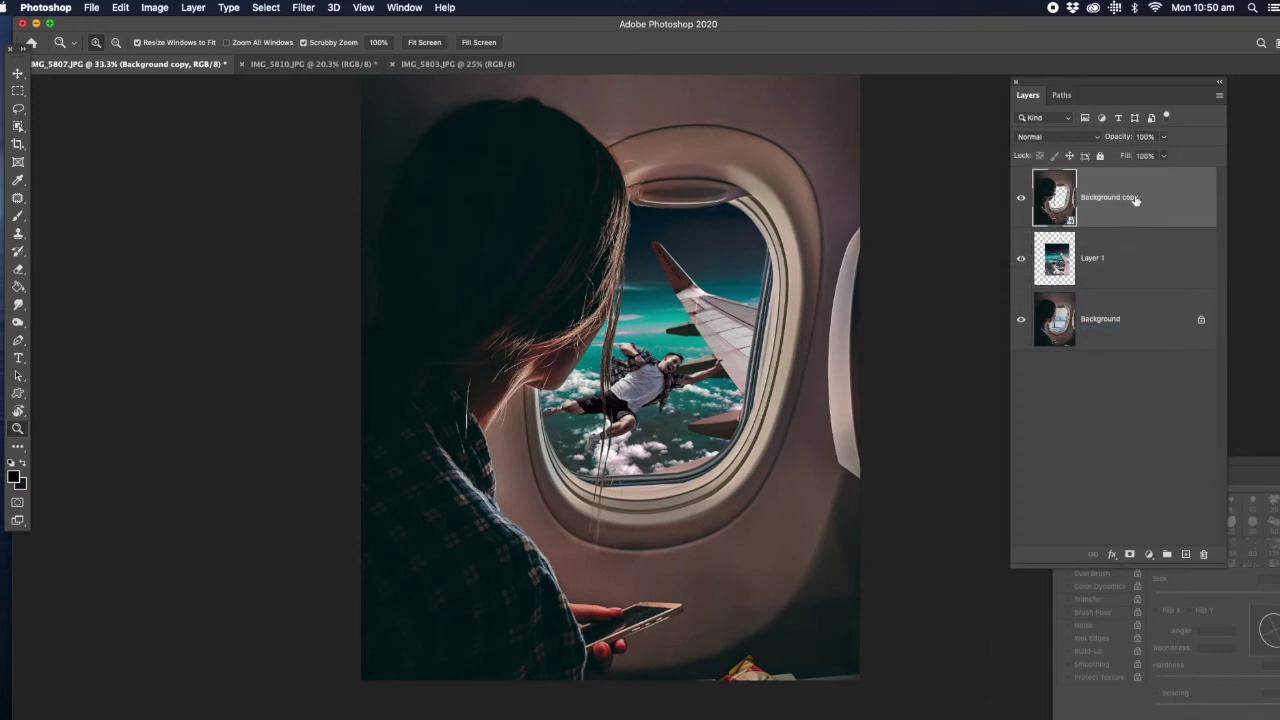
{"action": "right_click", "coordinate": [1137, 202]}
{"action": "left_click", "coordinate": [1007, 378]}
{"action": "left_click", "coordinate": [304, 8]}
{"action": "mouse_move", "coordinate": [345, 170]}
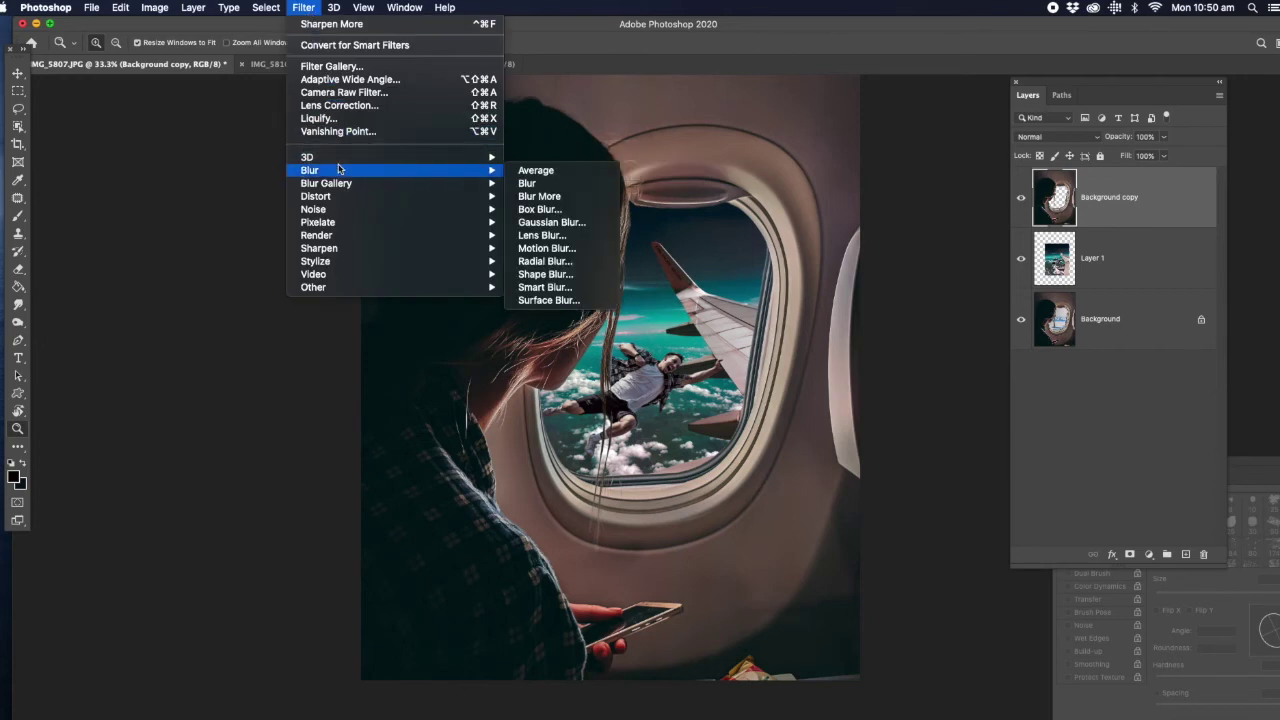
{"action": "left_click", "coordinate": [548, 222]}
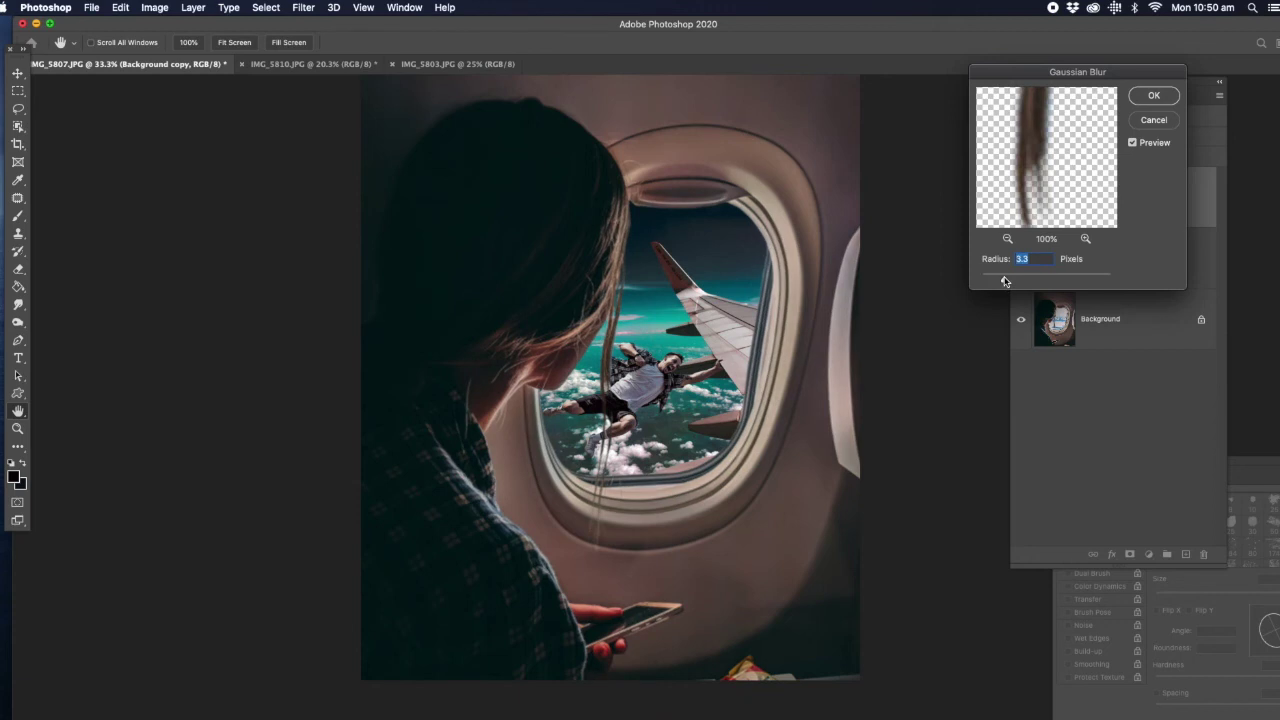
{"action": "left_click_drag", "start_coordinate": [1004, 282], "coordinate": [996, 284]}
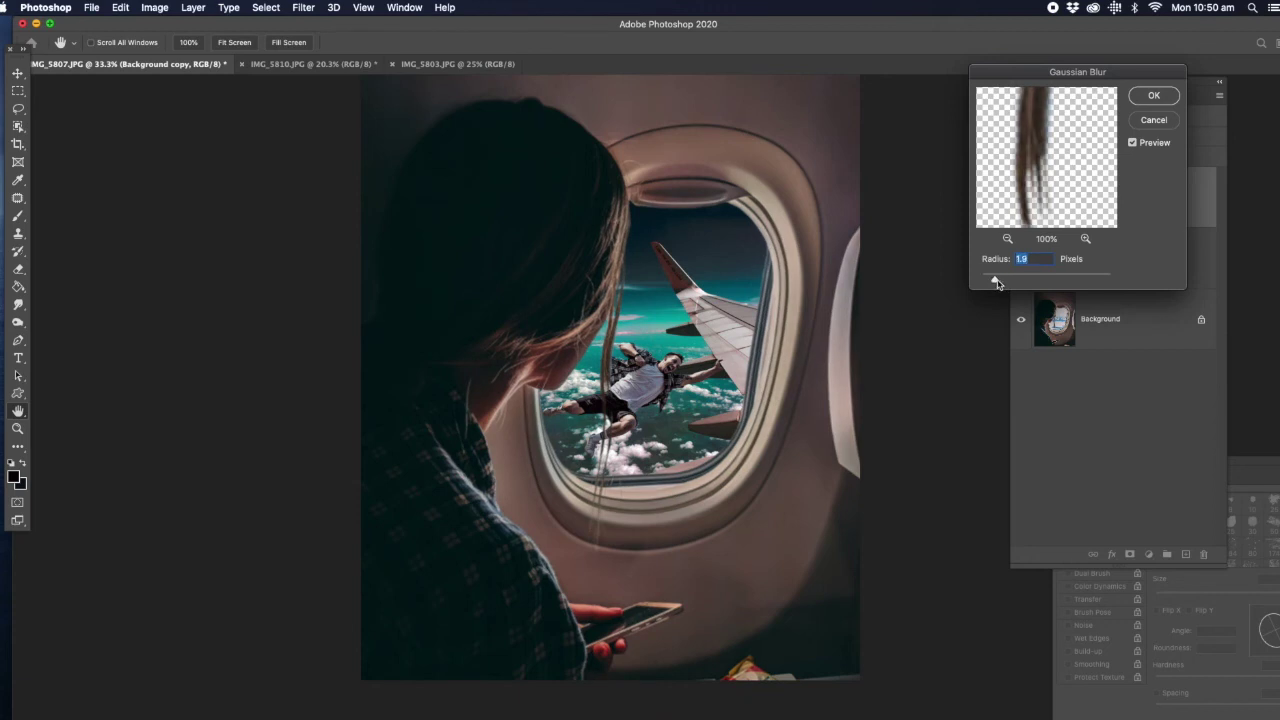
{"action": "left_click", "coordinate": [1151, 124]}
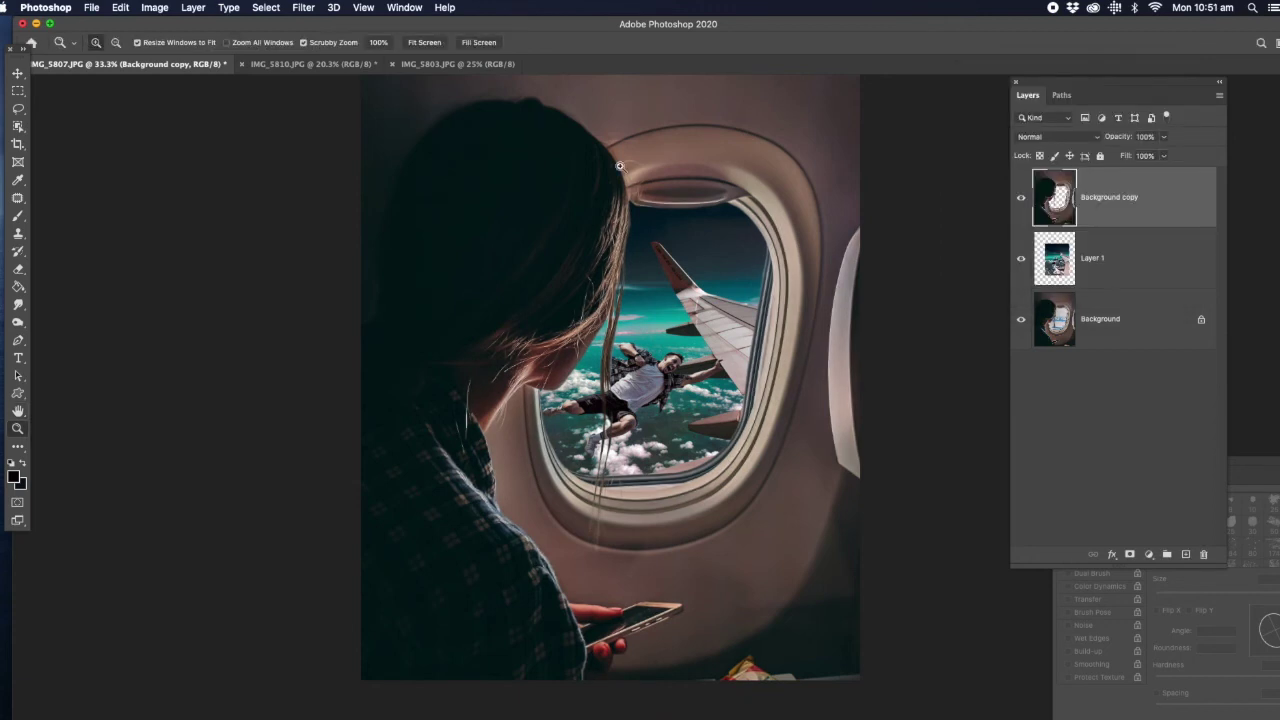
Apply a Gaussian Blur with a 1.6-pixel radius to Background copy, checking the window edges, face and hair in the preview.
{"action": "left_click", "coordinate": [303, 8]}
{"action": "mouse_move", "coordinate": [334, 172]}
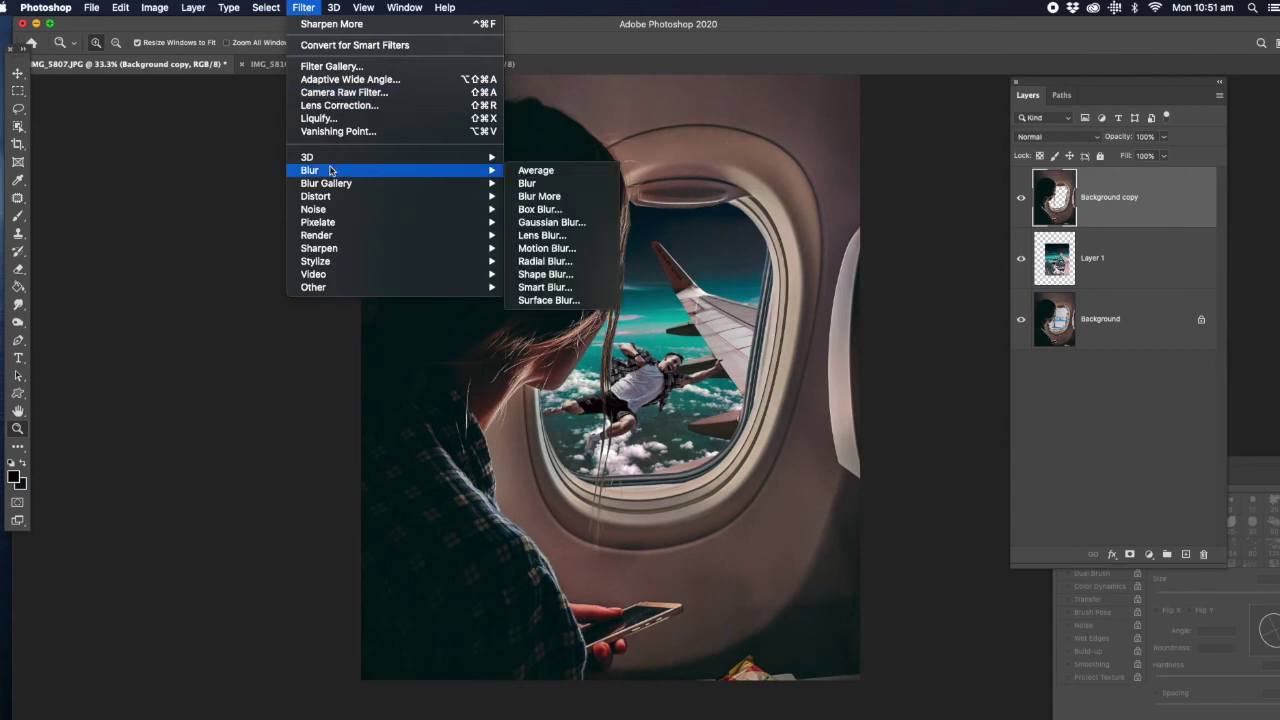
{"action": "left_click", "coordinate": [545, 222]}
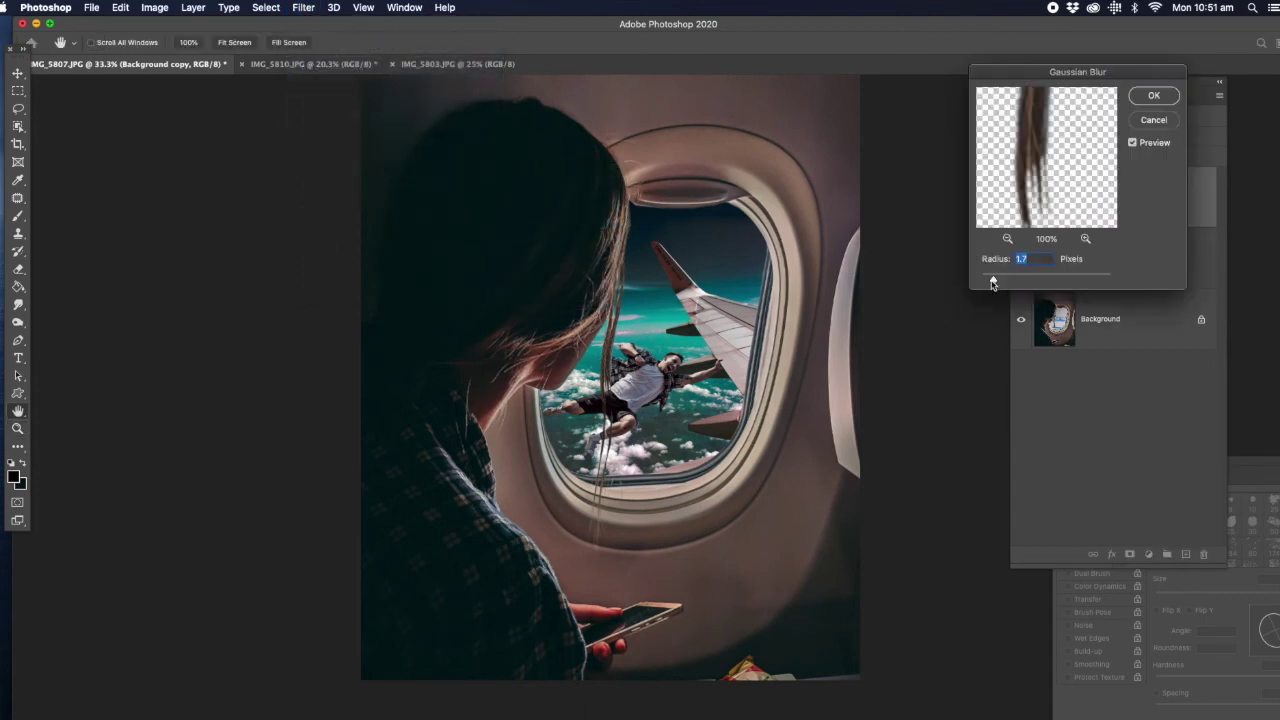
{"action": "left_click_drag", "start_coordinate": [993, 282], "coordinate": [988, 282]}
{"action": "left_click", "coordinate": [736, 212]}
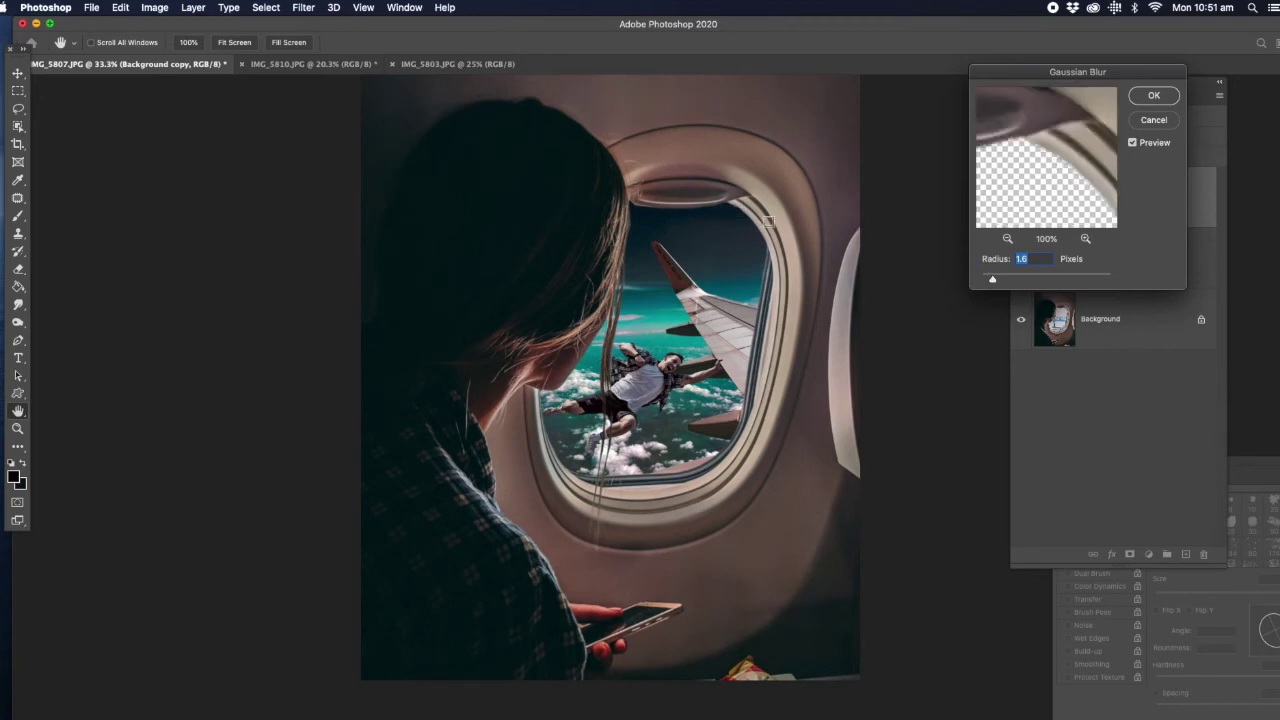
{"action": "left_click", "coordinate": [763, 268]}
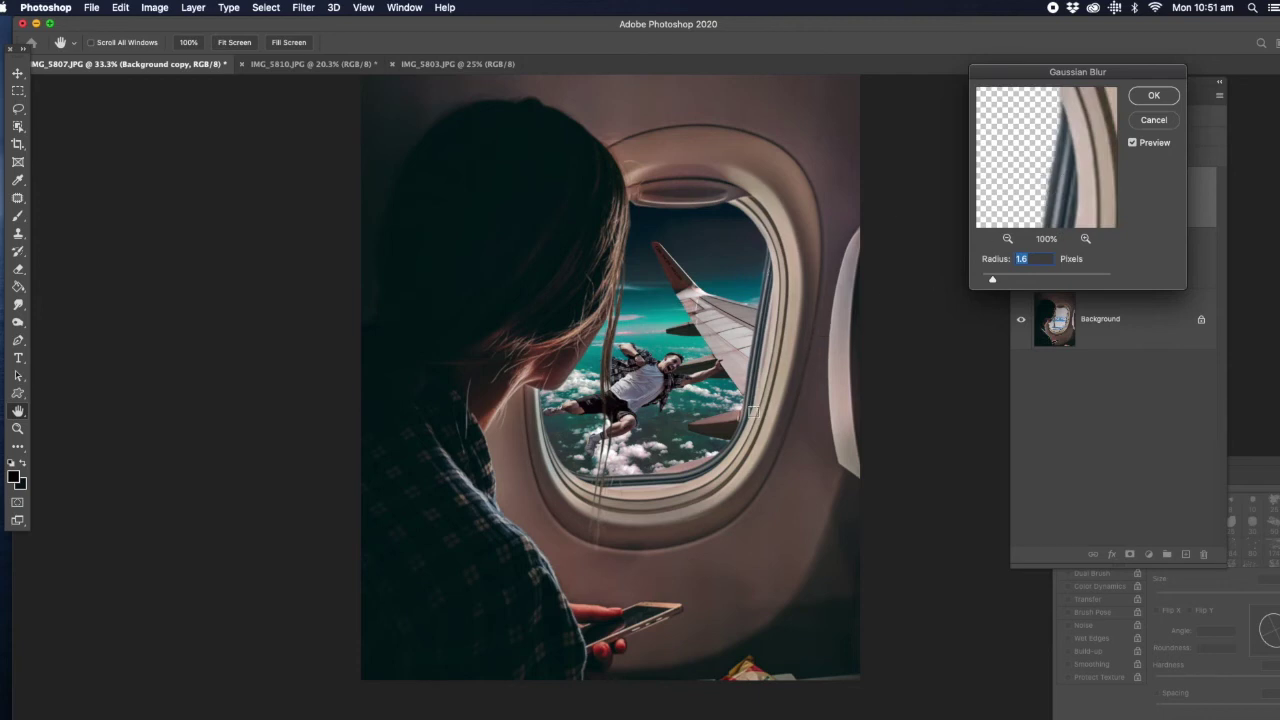
{"action": "left_click", "coordinate": [736, 424]}
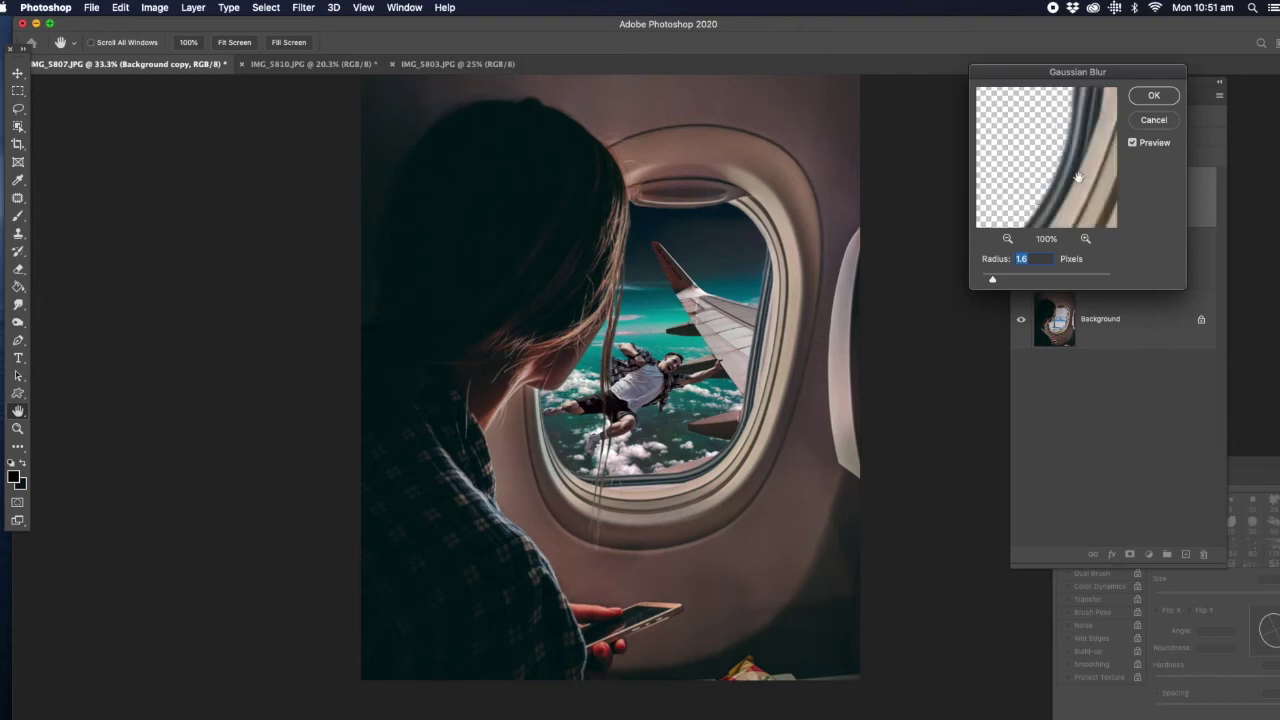
{"action": "left_click", "coordinate": [632, 478]}
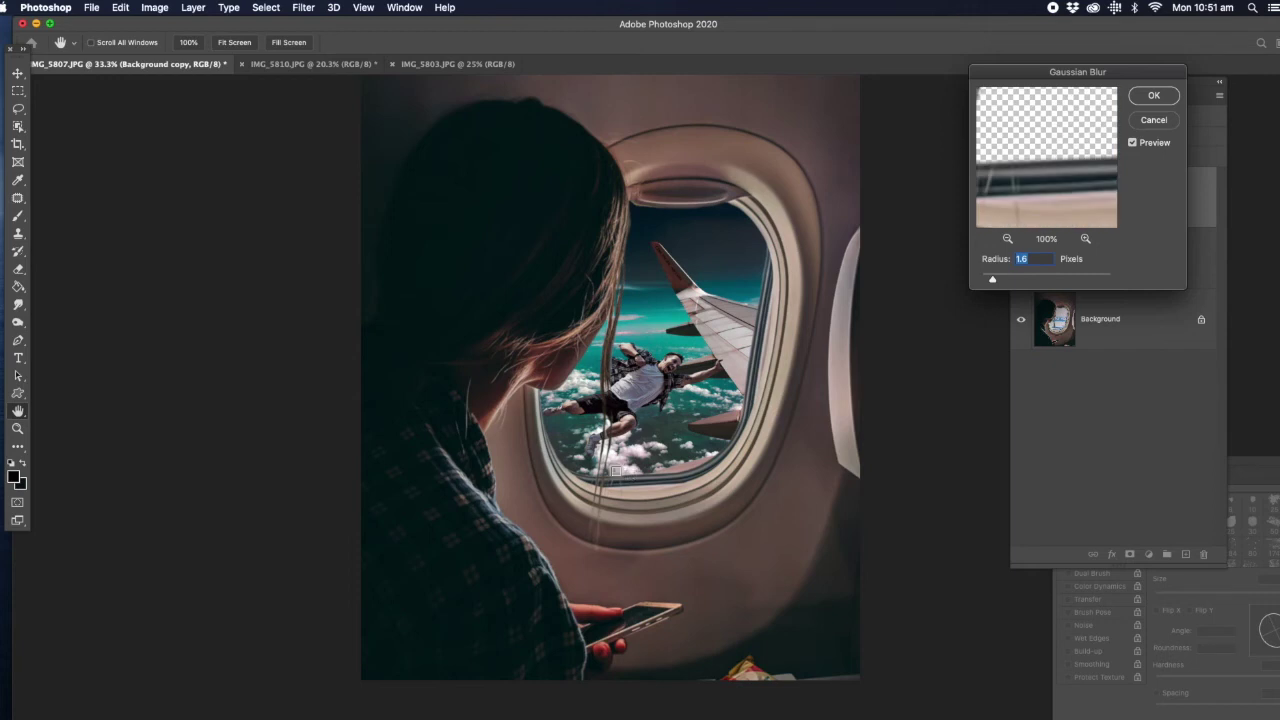
{"action": "left_click", "coordinate": [551, 442]}
{"action": "left_click", "coordinate": [569, 381]}
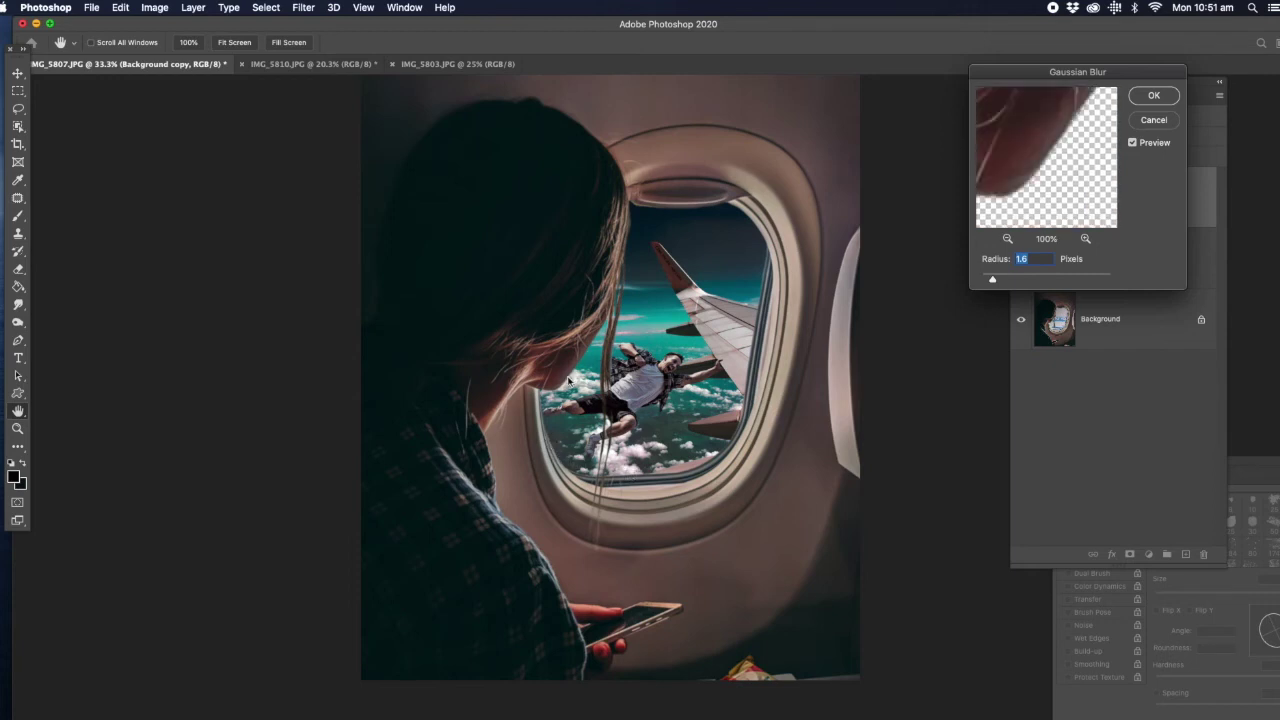
{"action": "left_click", "coordinate": [618, 311]}
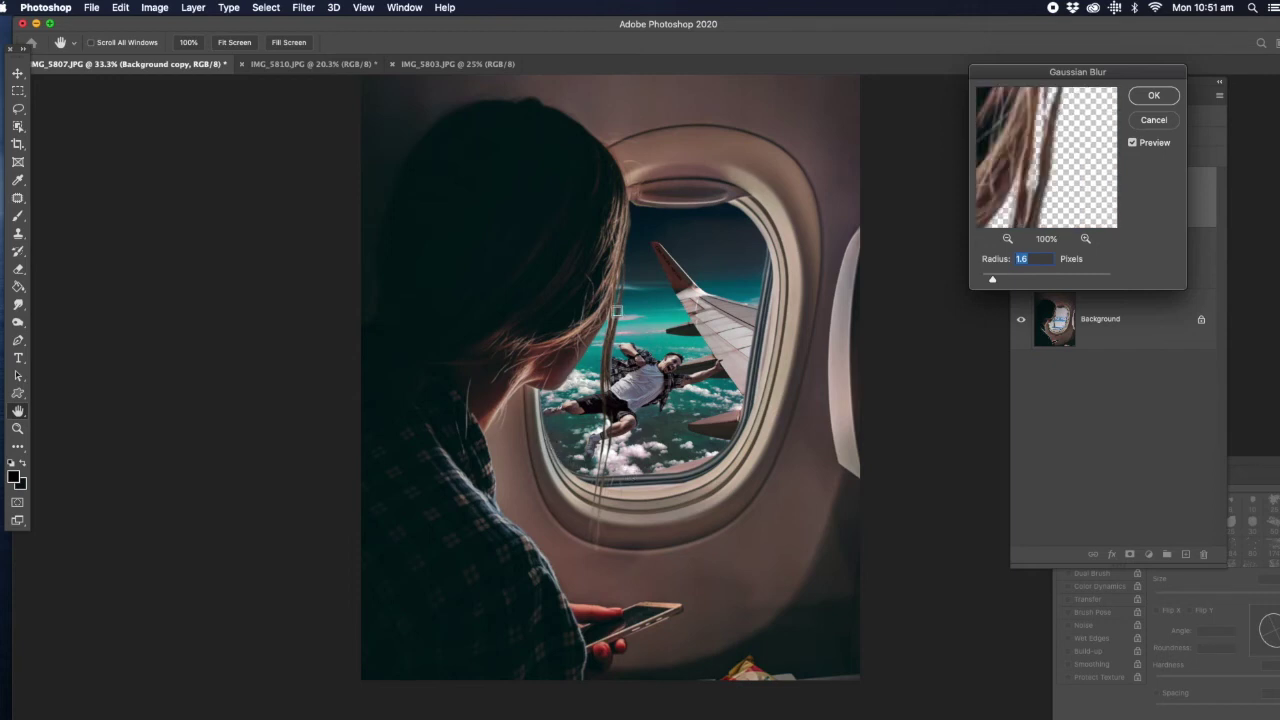
{"action": "left_click", "coordinate": [1153, 95]}
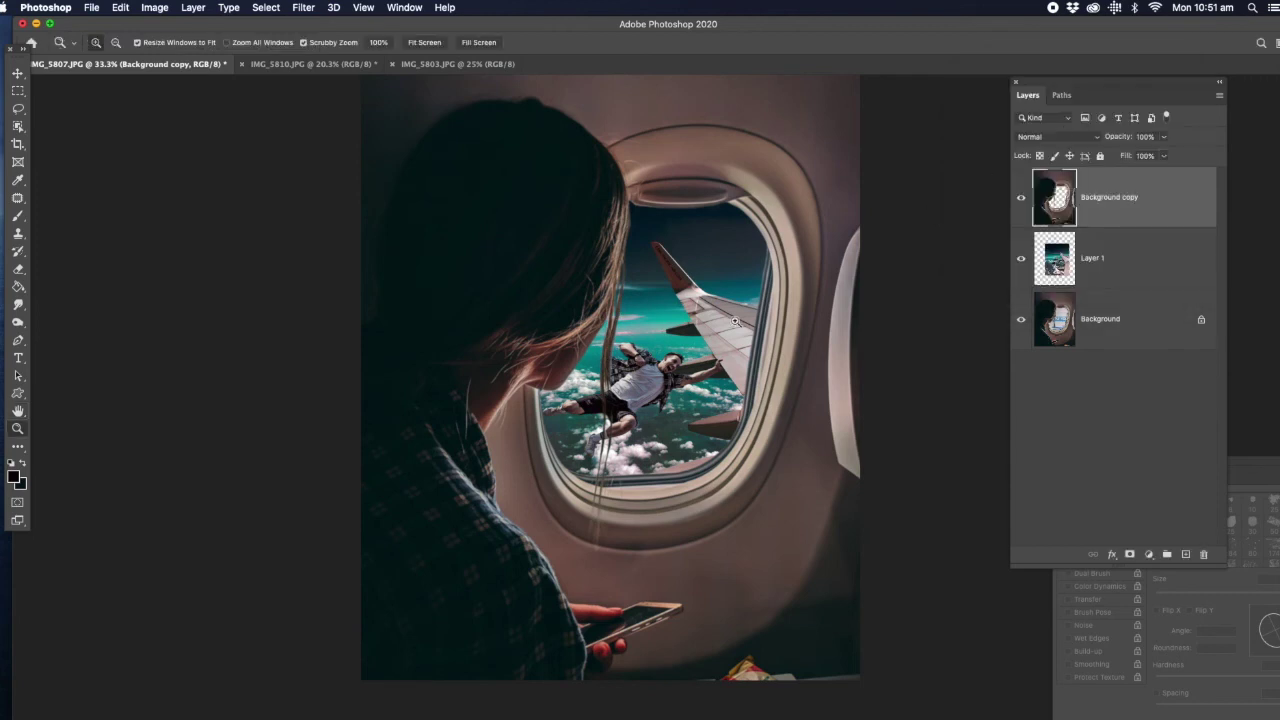
Apply a Gaussian Blur with a 1.9-pixel radius to Layer 1.
{"action": "left_click", "coordinate": [1105, 272]}
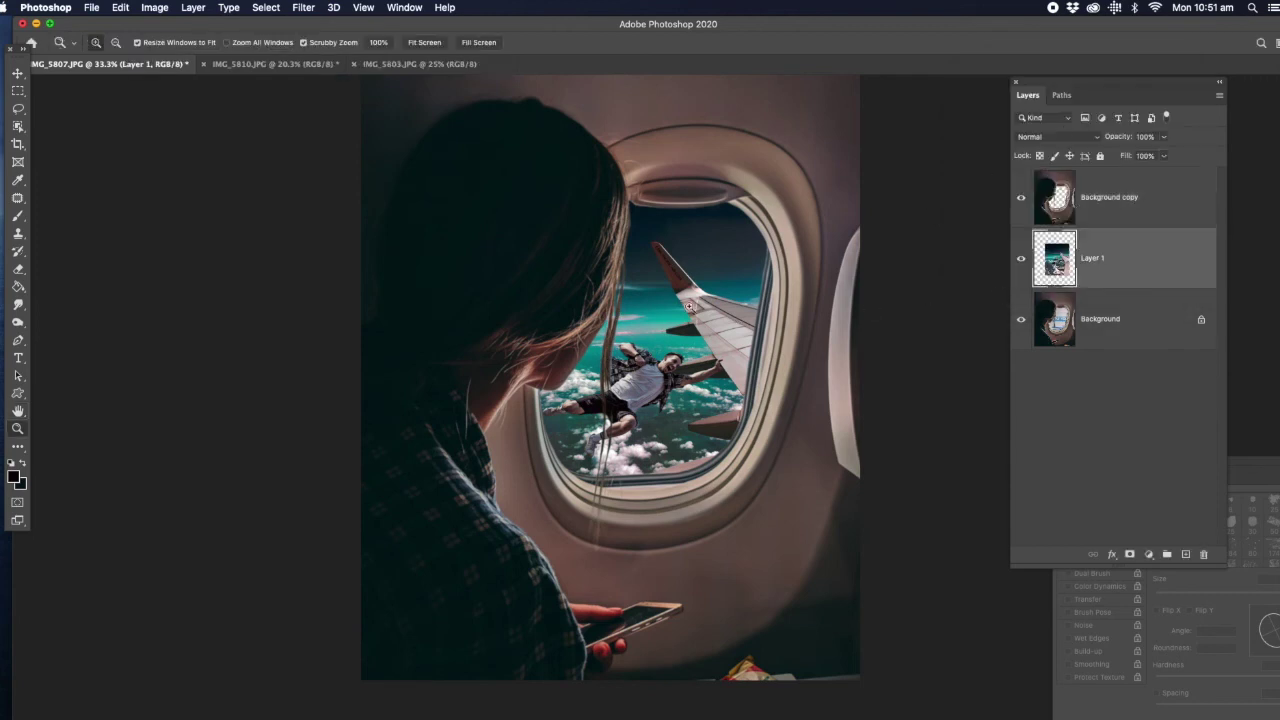
{"action": "left_click", "coordinate": [304, 8]}
{"action": "mouse_move", "coordinate": [337, 170]}
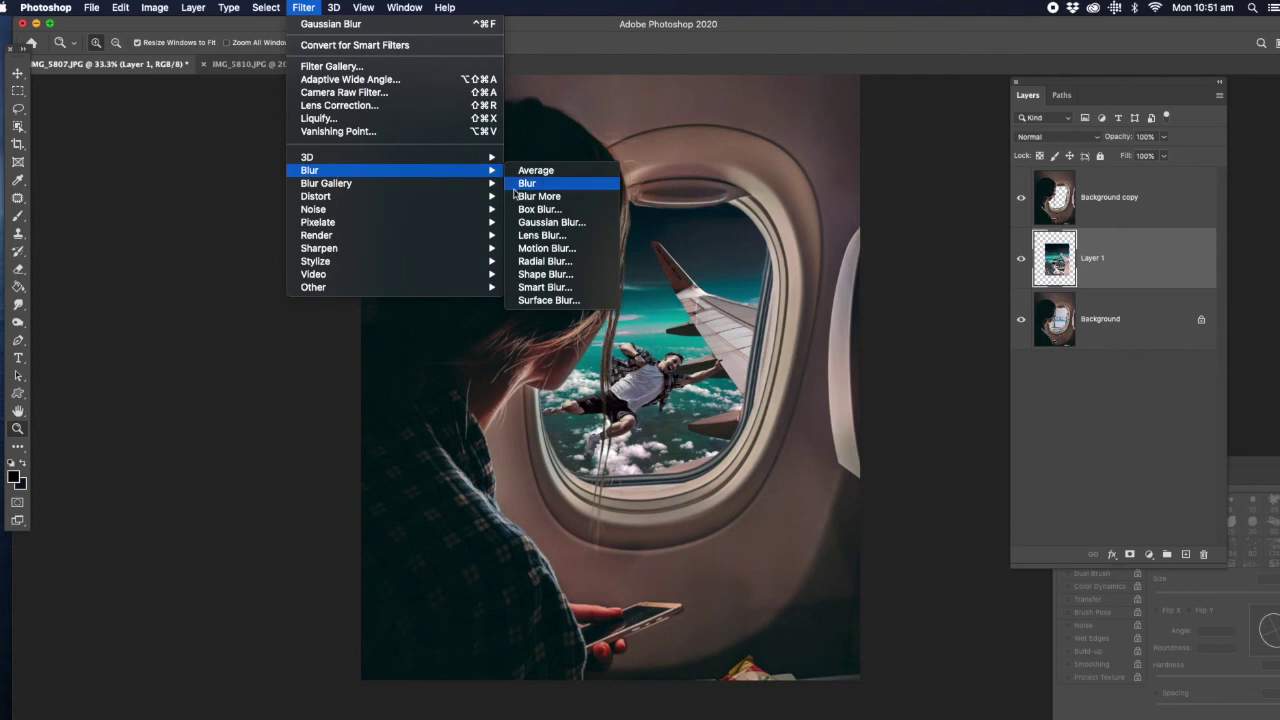
{"action": "left_click", "coordinate": [548, 223]}
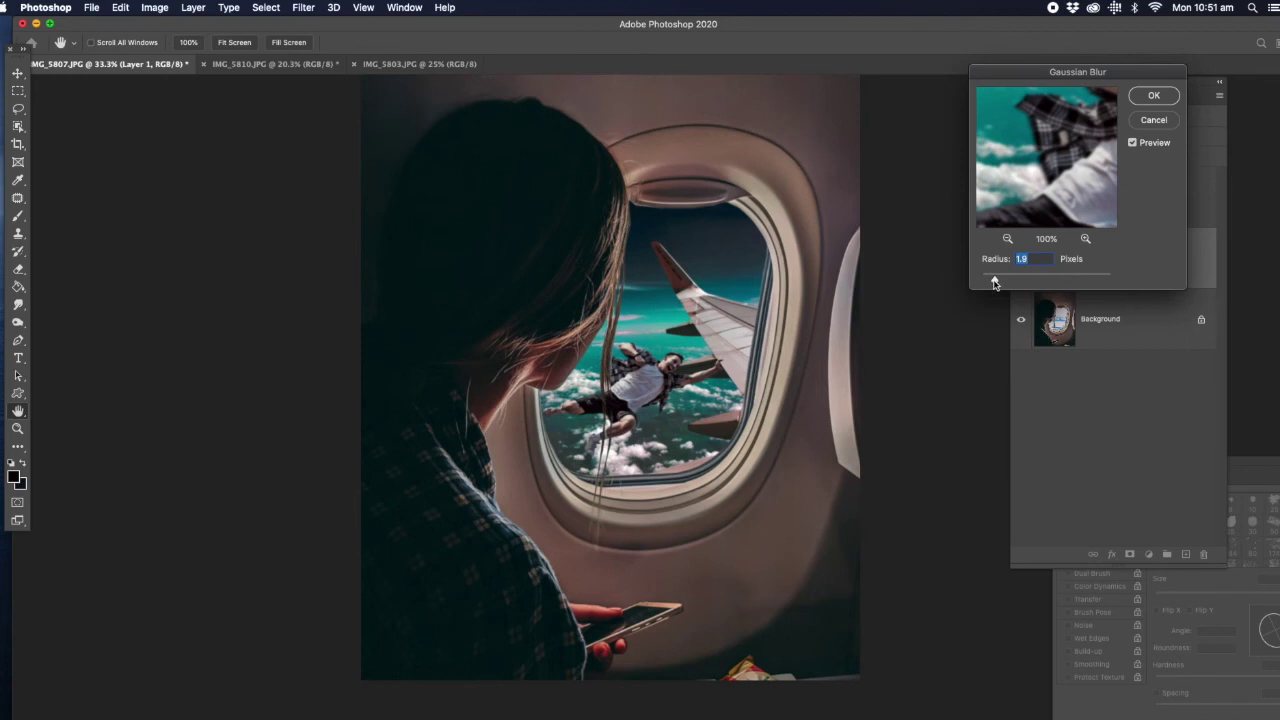
{"action": "left_click", "coordinate": [1164, 101]}
{"action": "key", "text": "z"}
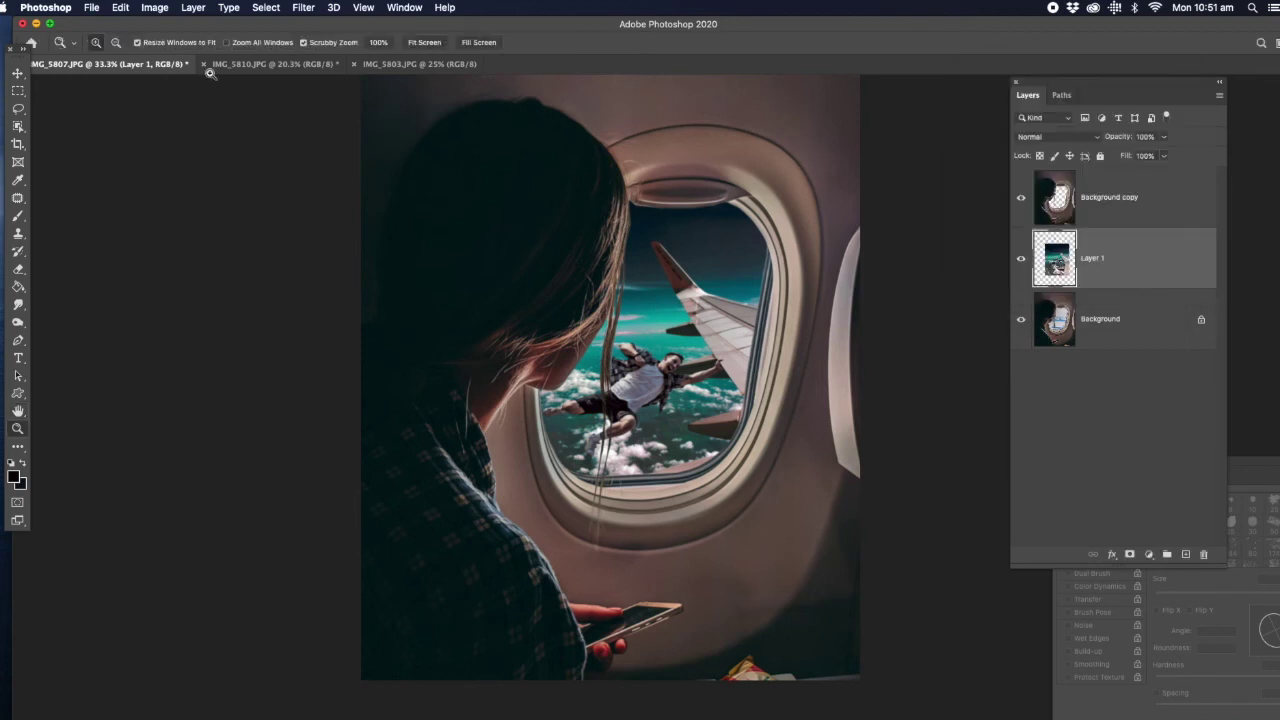
Reduce Layer 1's saturation to -11 with a Hue/Saturation adjustment.
{"action": "left_click", "coordinate": [160, 9]}
{"action": "mouse_move", "coordinate": [188, 48]}
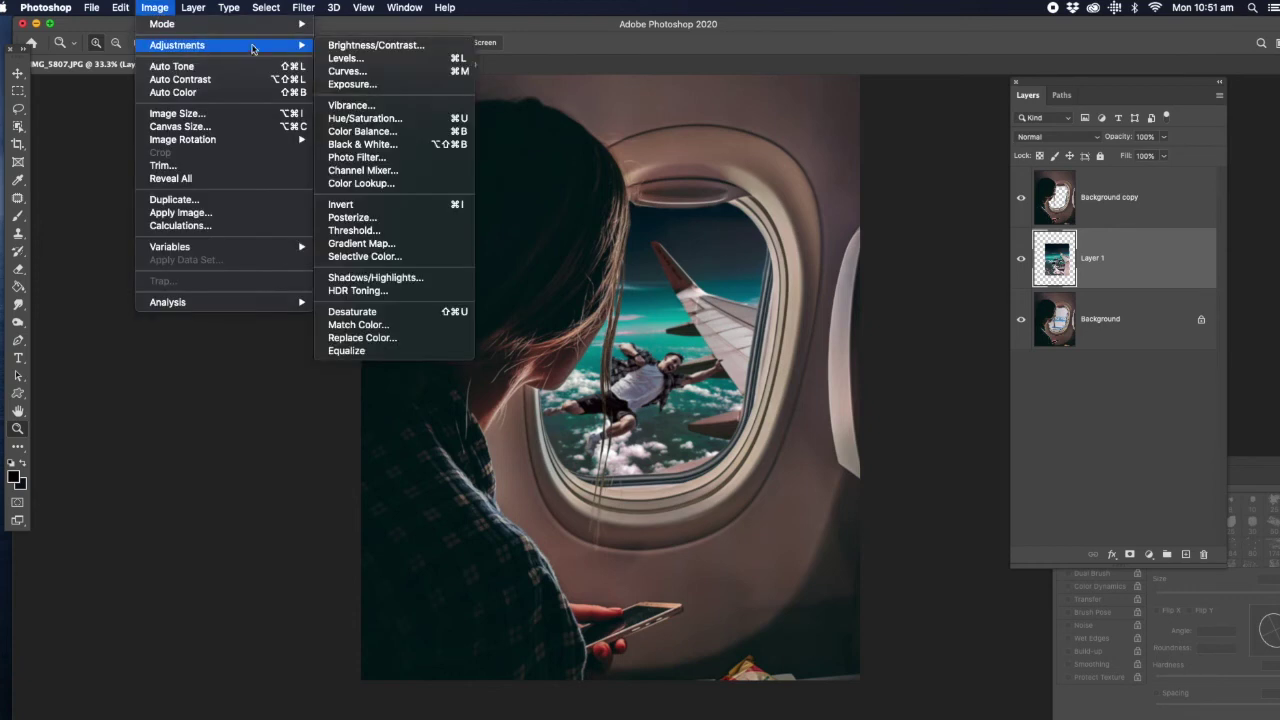
{"action": "left_click", "coordinate": [365, 118]}
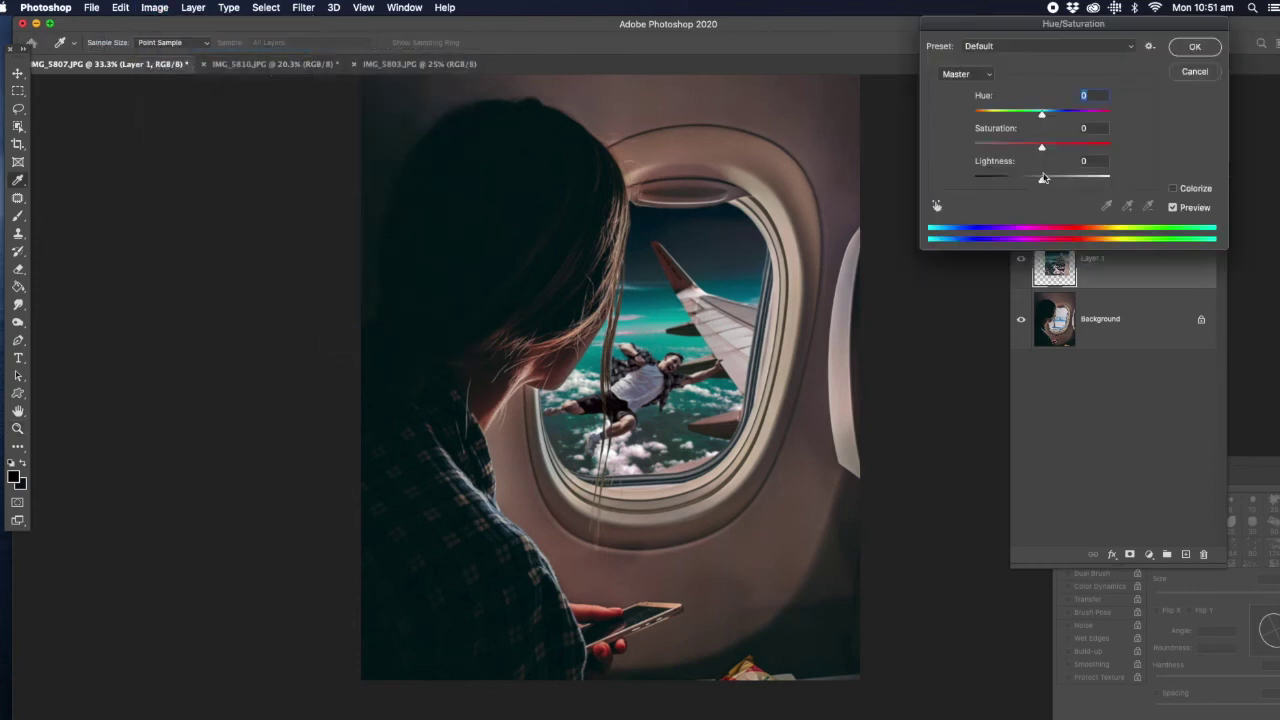
{"action": "left_click_drag", "start_coordinate": [1042, 148], "coordinate": [1035, 151]}
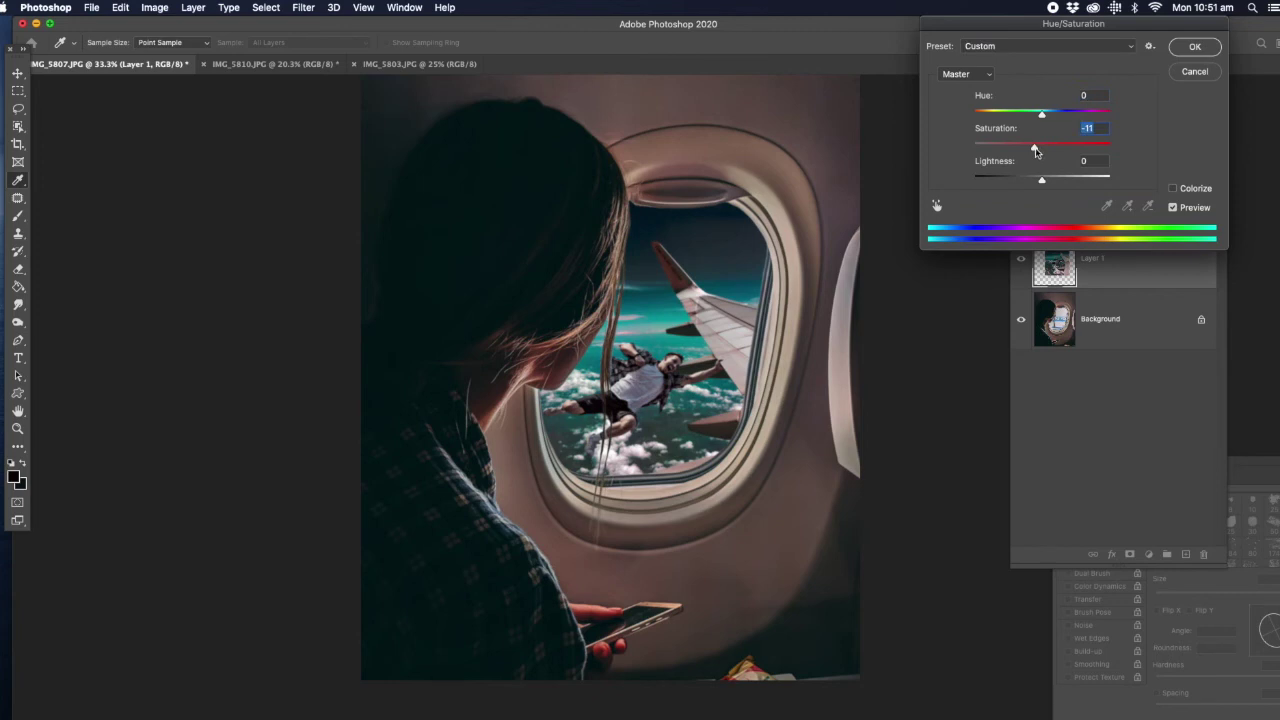
{"action": "left_click", "coordinate": [1195, 47]}
{"action": "key", "text": "z"}
Apply an Exposure adjustment to Layer 1 with exposure -0.33, offset 0.0000 and gamma correction 1.28.
{"action": "left_click", "coordinate": [155, 8]}
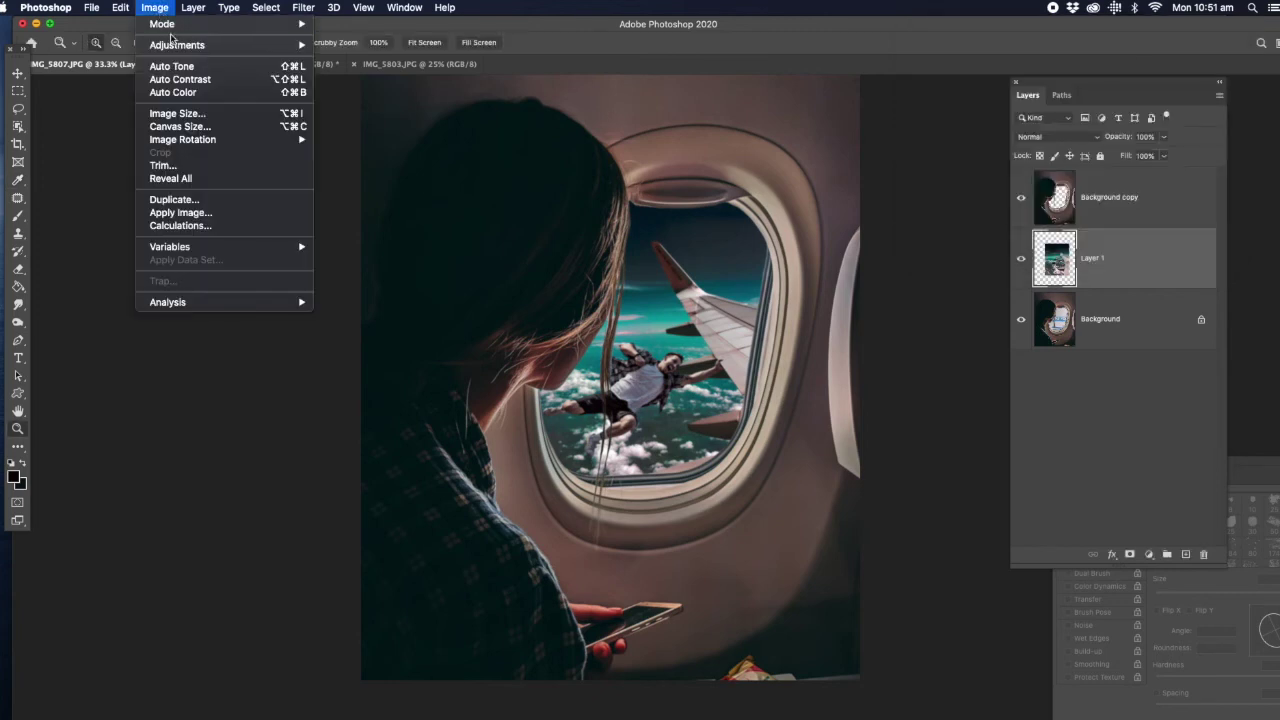
{"action": "mouse_move", "coordinate": [182, 47]}
{"action": "left_click", "coordinate": [352, 84]}
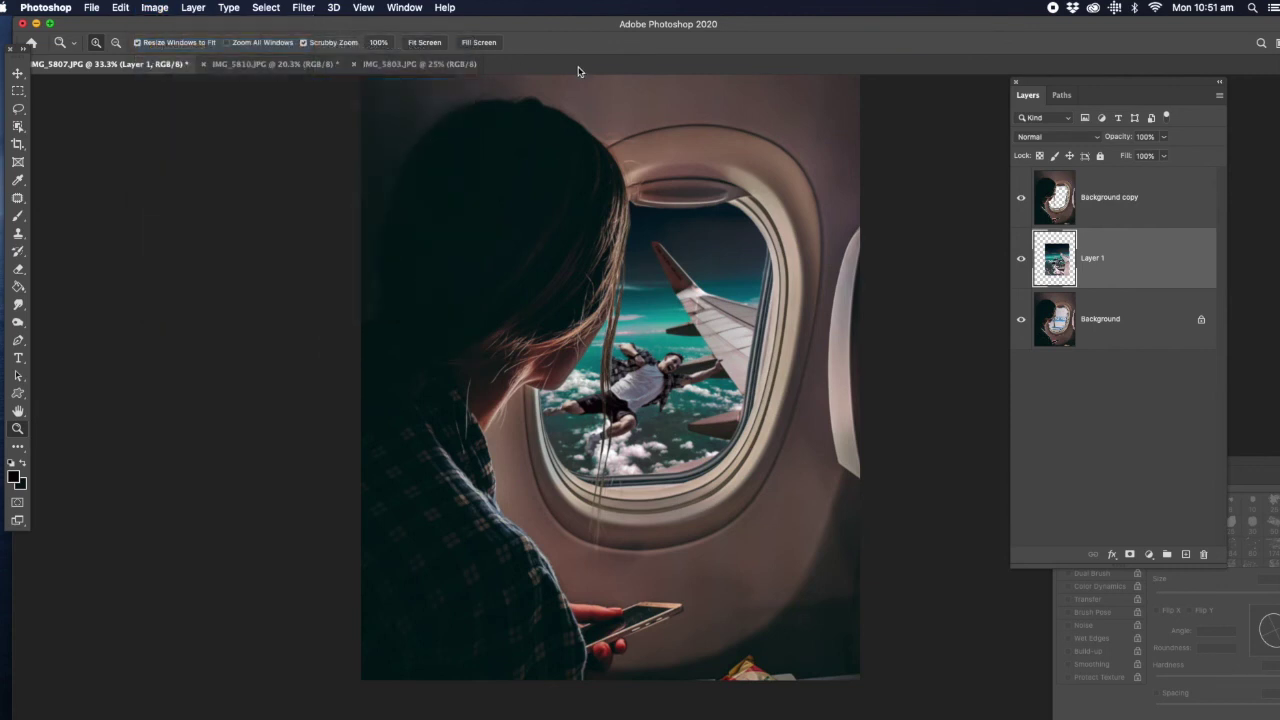
{"action": "left_click_drag", "start_coordinate": [1035, 130], "coordinate": [1031, 131]}
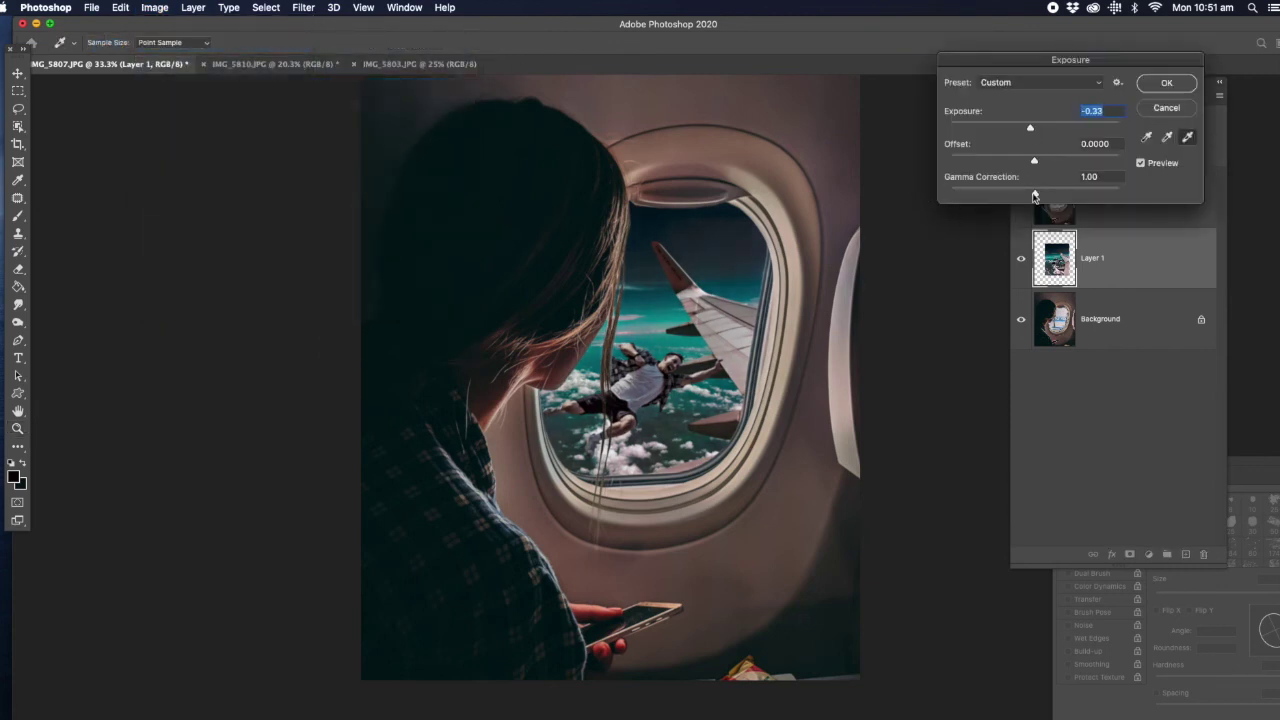
{"action": "left_click_drag", "start_coordinate": [1035, 196], "coordinate": [1027, 198]}
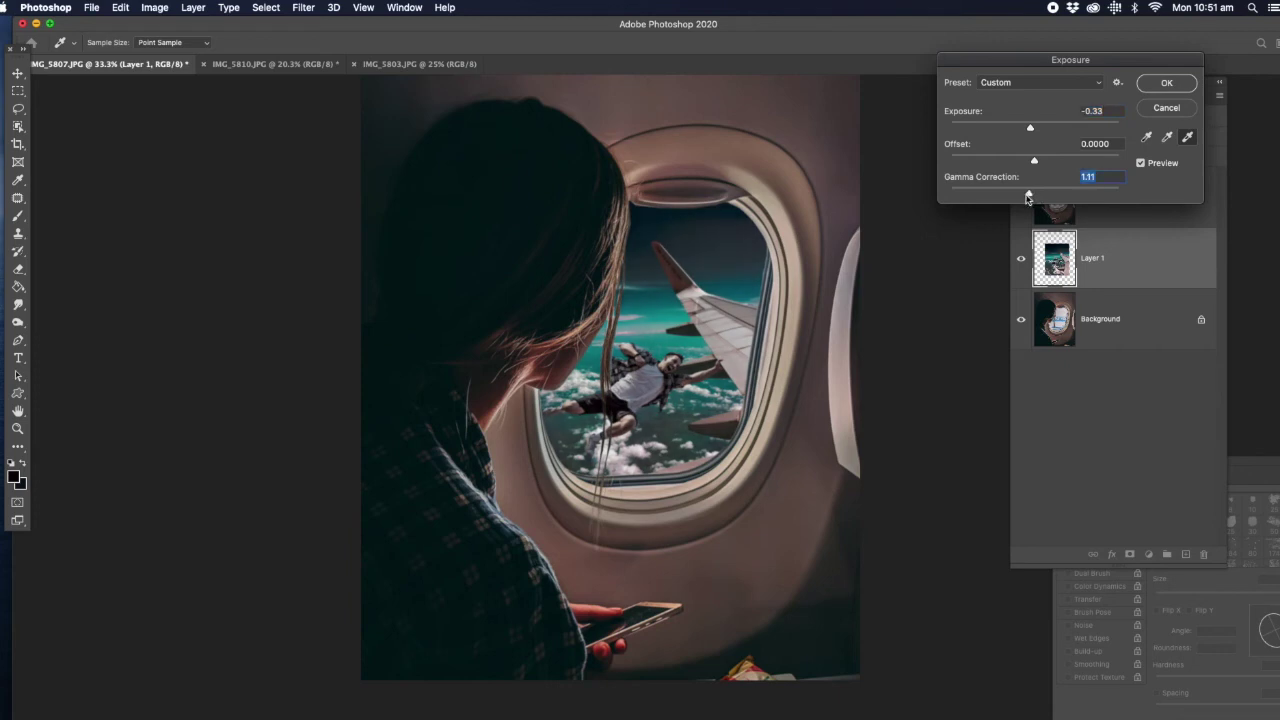
{"action": "left_click_drag", "start_coordinate": [1029, 195], "coordinate": [1018, 193]}
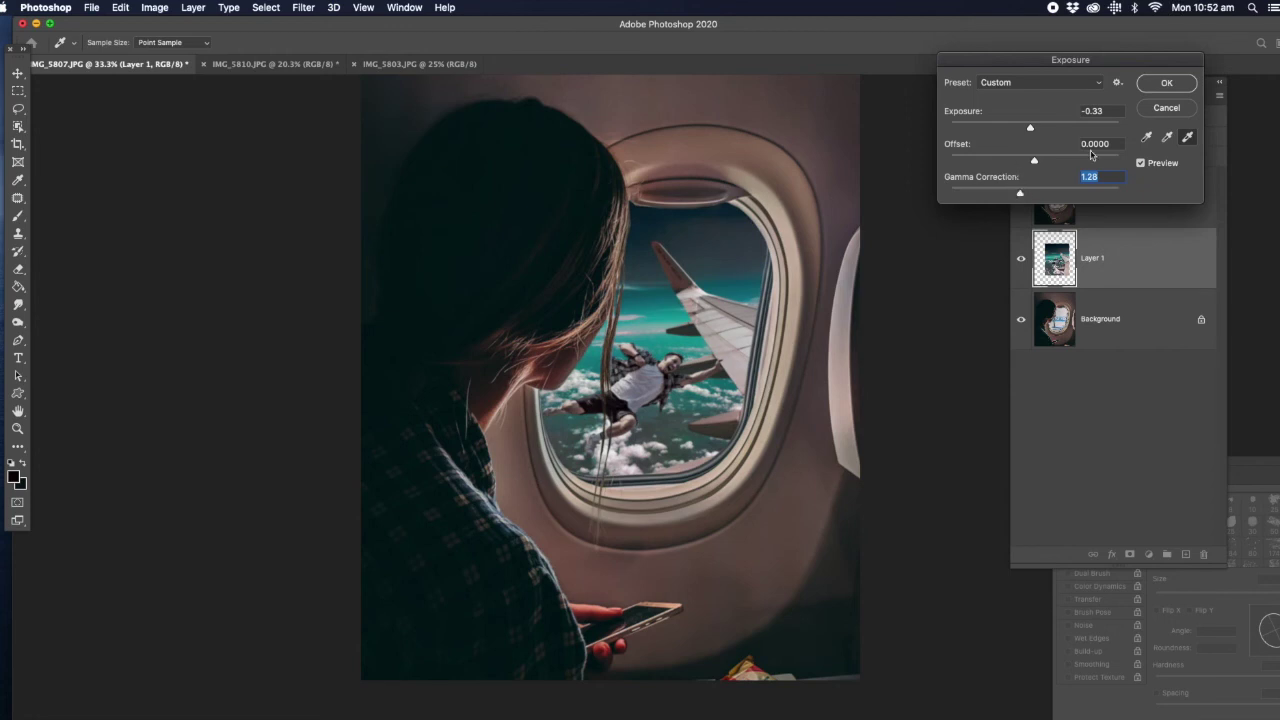
{"action": "left_click_drag", "start_coordinate": [1035, 162], "coordinate": [1036, 164]}
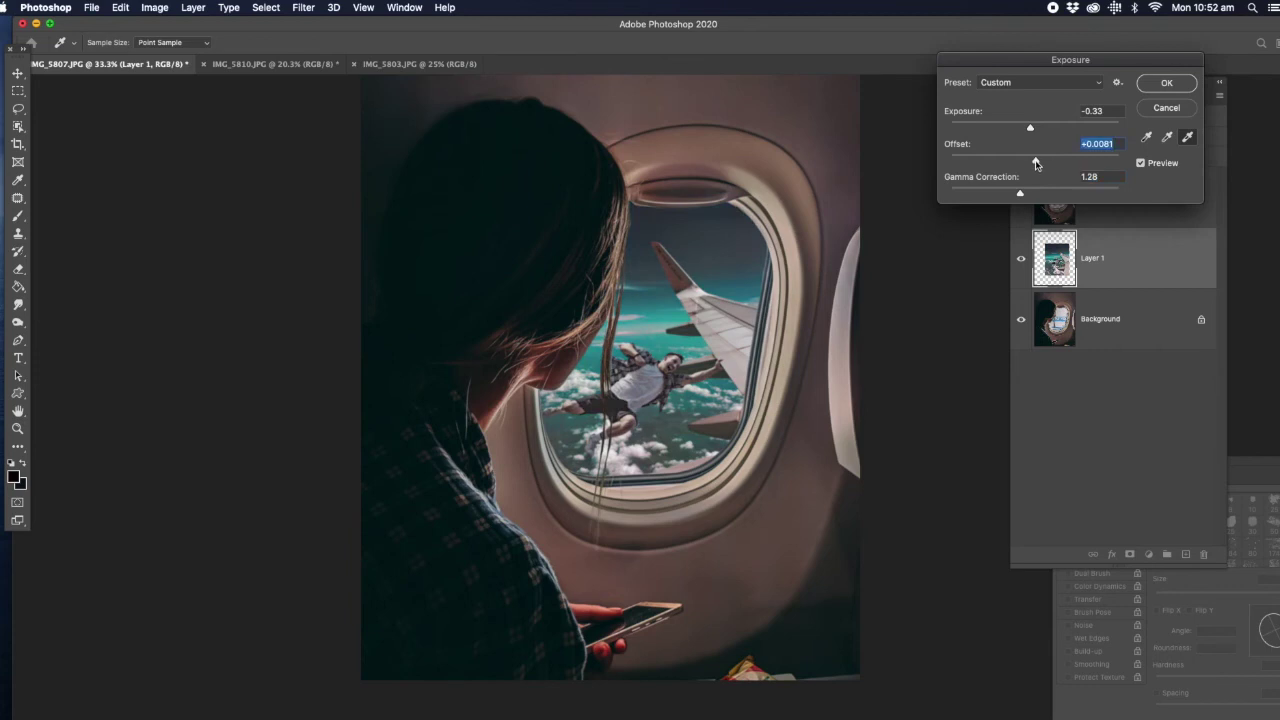
{"action": "left_click_drag", "start_coordinate": [1035, 162], "coordinate": [1035, 163]}
{"action": "left_click_drag", "start_coordinate": [1036, 165], "coordinate": [1035, 165]}
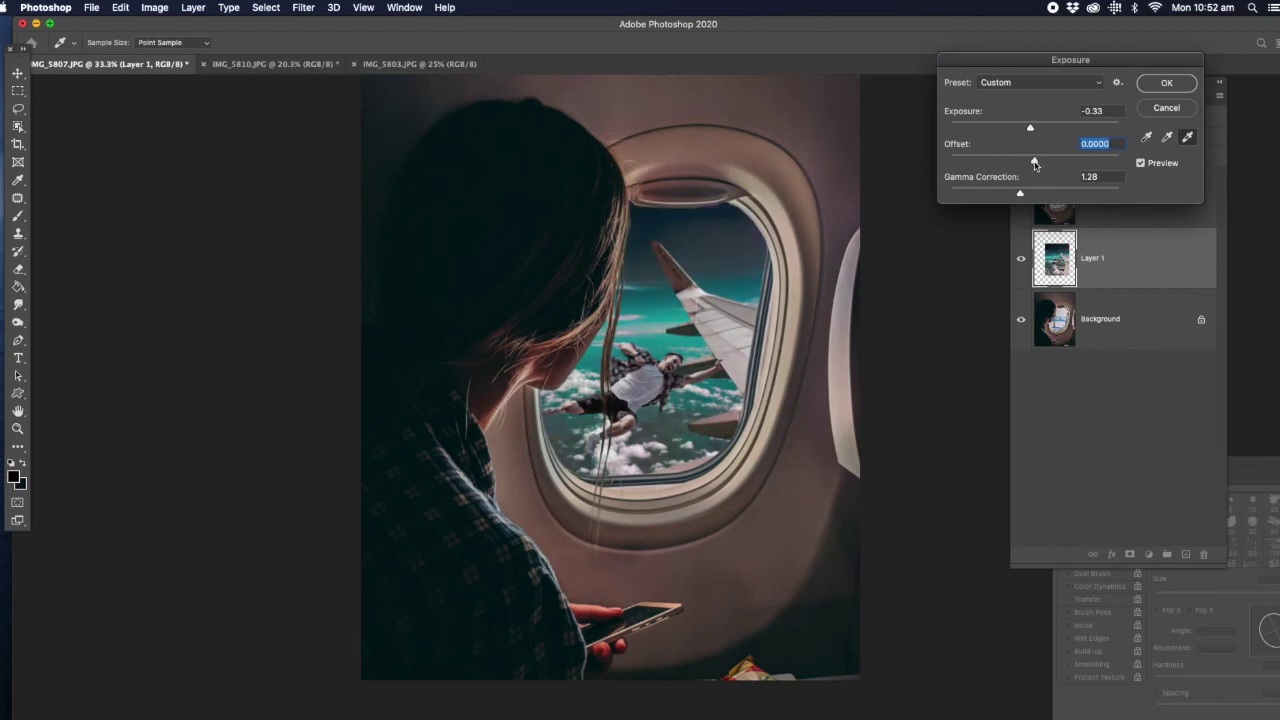
{"action": "left_click", "coordinate": [1165, 82]}
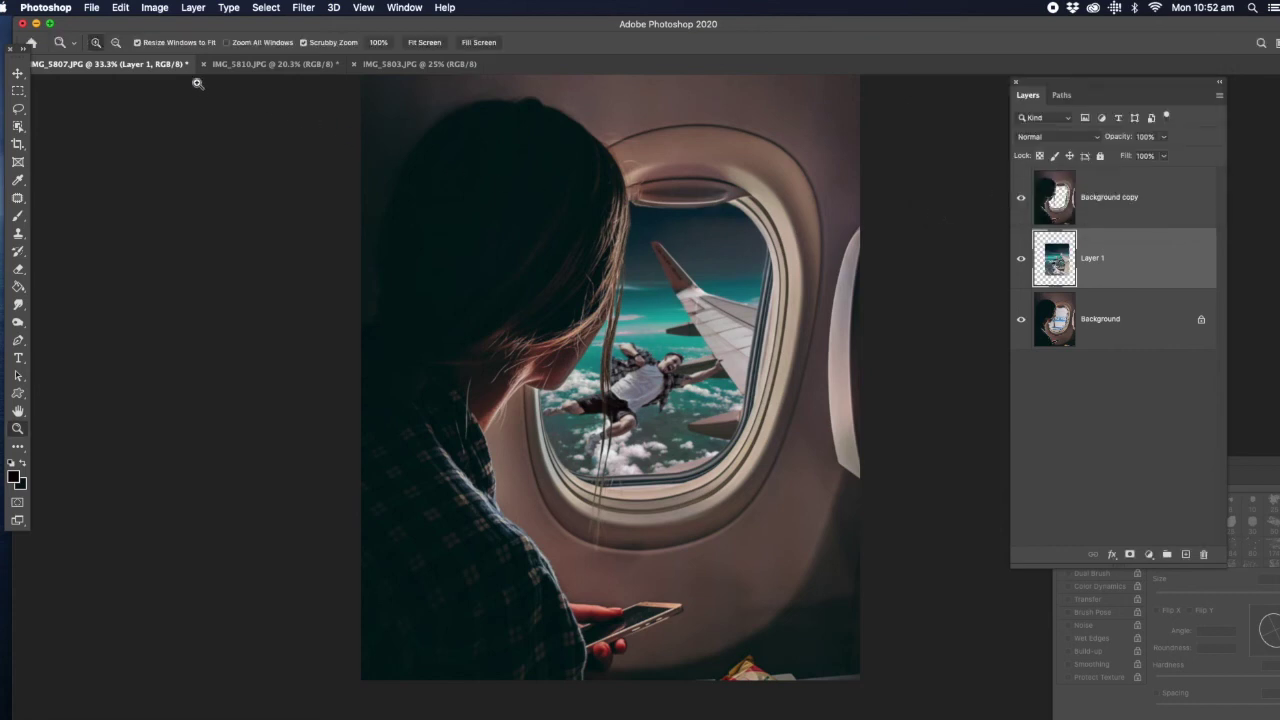
Apply a Brightness/Contrast adjustment to Layer 1 with brightness -24 and slightly reduced contrast.
{"action": "left_click", "coordinate": [158, 10]}
{"action": "mouse_move", "coordinate": [173, 47]}
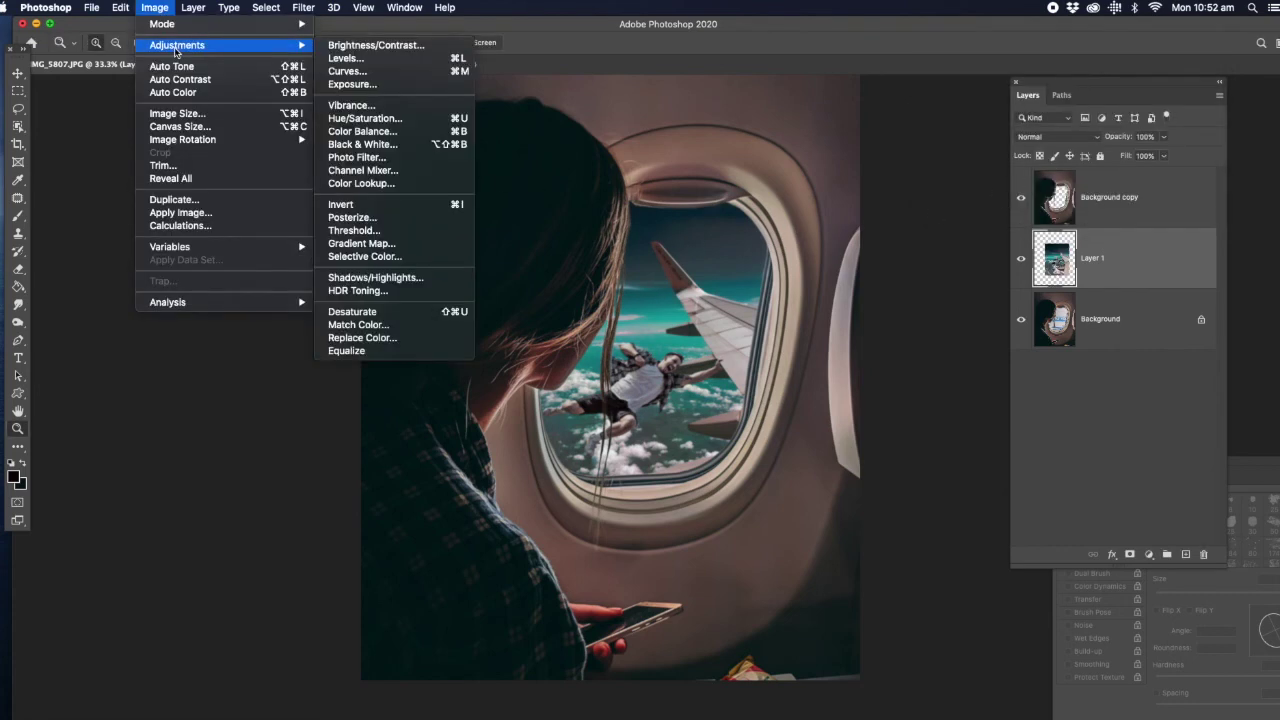
{"action": "left_click", "coordinate": [350, 48]}
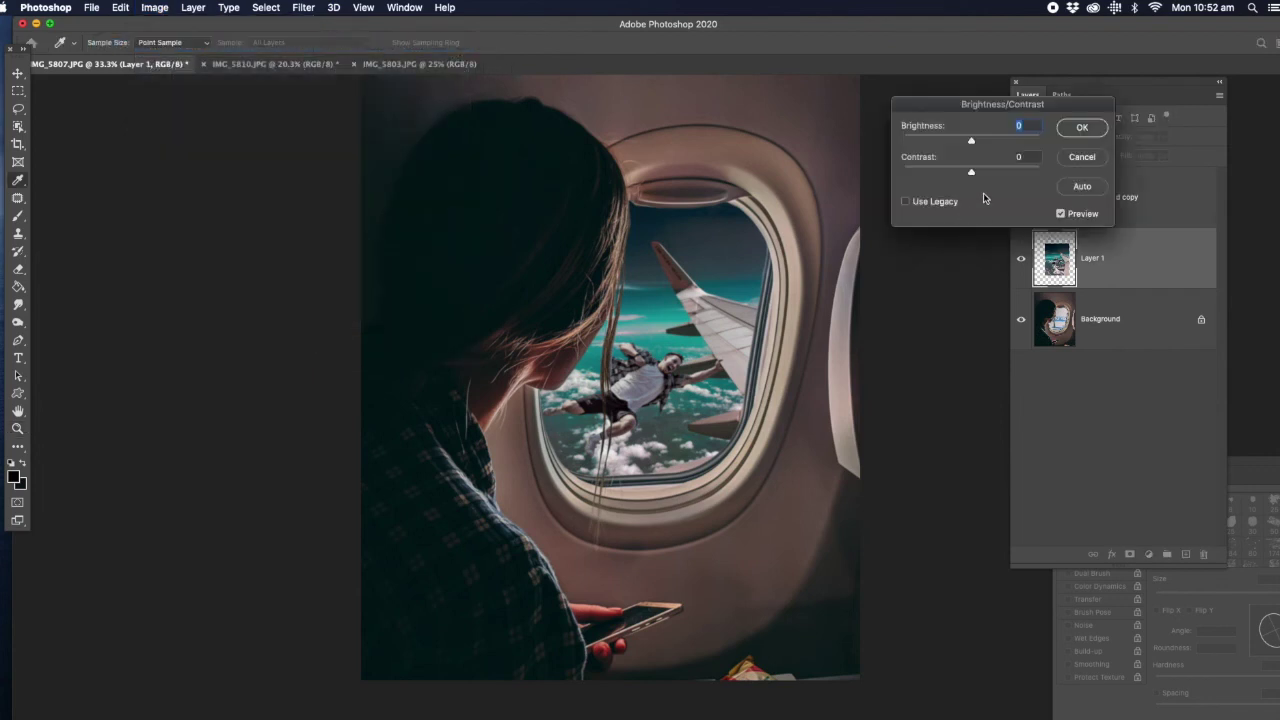
{"action": "left_click_drag", "start_coordinate": [970, 144], "coordinate": [960, 145]}
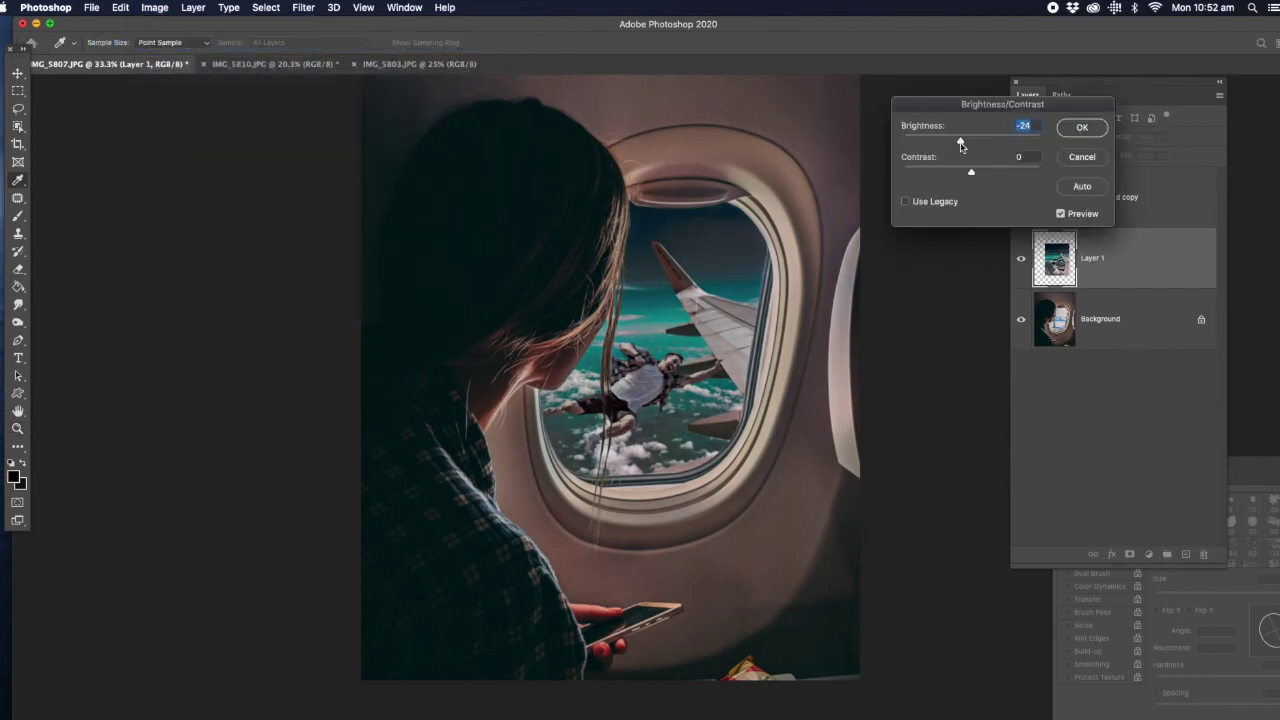
{"action": "mouse_move", "coordinate": [971, 174]}
{"action": "left_mouse_down"}
{"action": "mouse_move", "coordinate": [993, 175]}
{"action": "mouse_move", "coordinate": [954, 174]}
{"action": "mouse_move", "coordinate": [981, 175]}
{"action": "mouse_move", "coordinate": [965, 174]}
{"action": "left_mouse_up"}
{"action": "left_click", "coordinate": [1074, 134]}
{"action": "key", "text": "z"}
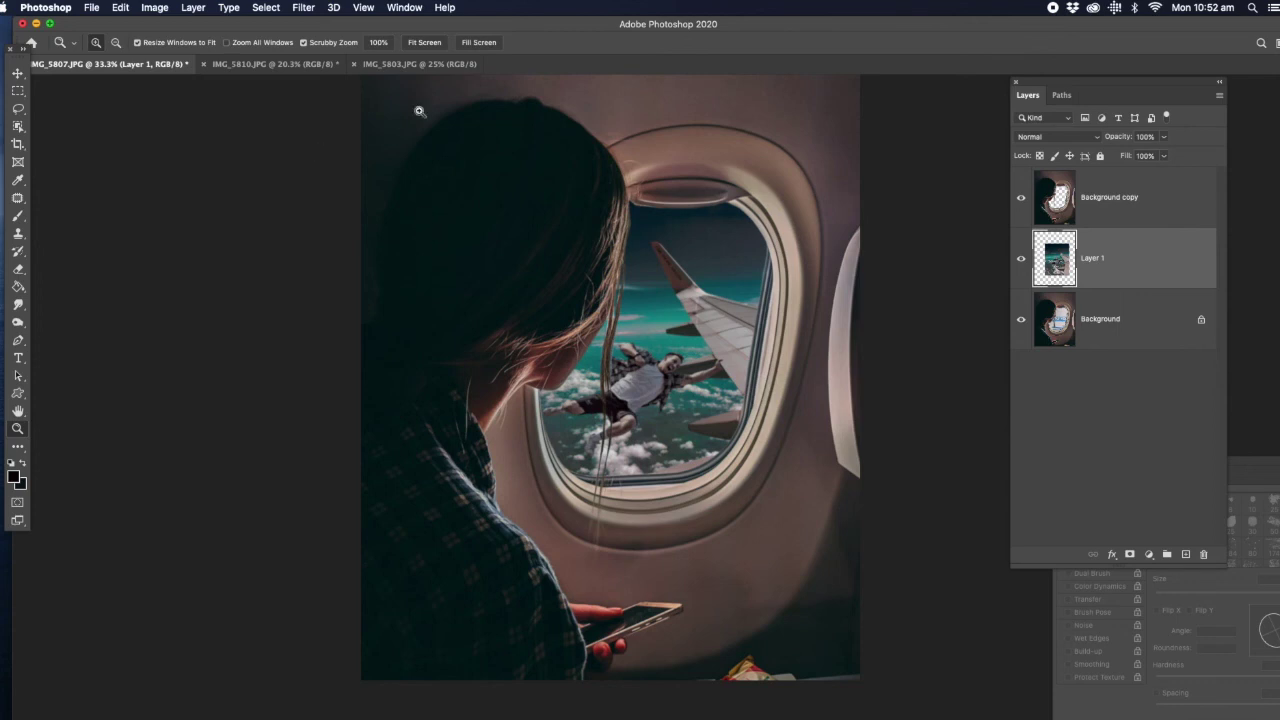
Load the outline of Layer 1's content as a selection.
{"action": "left_click", "coordinate": [303, 8]}
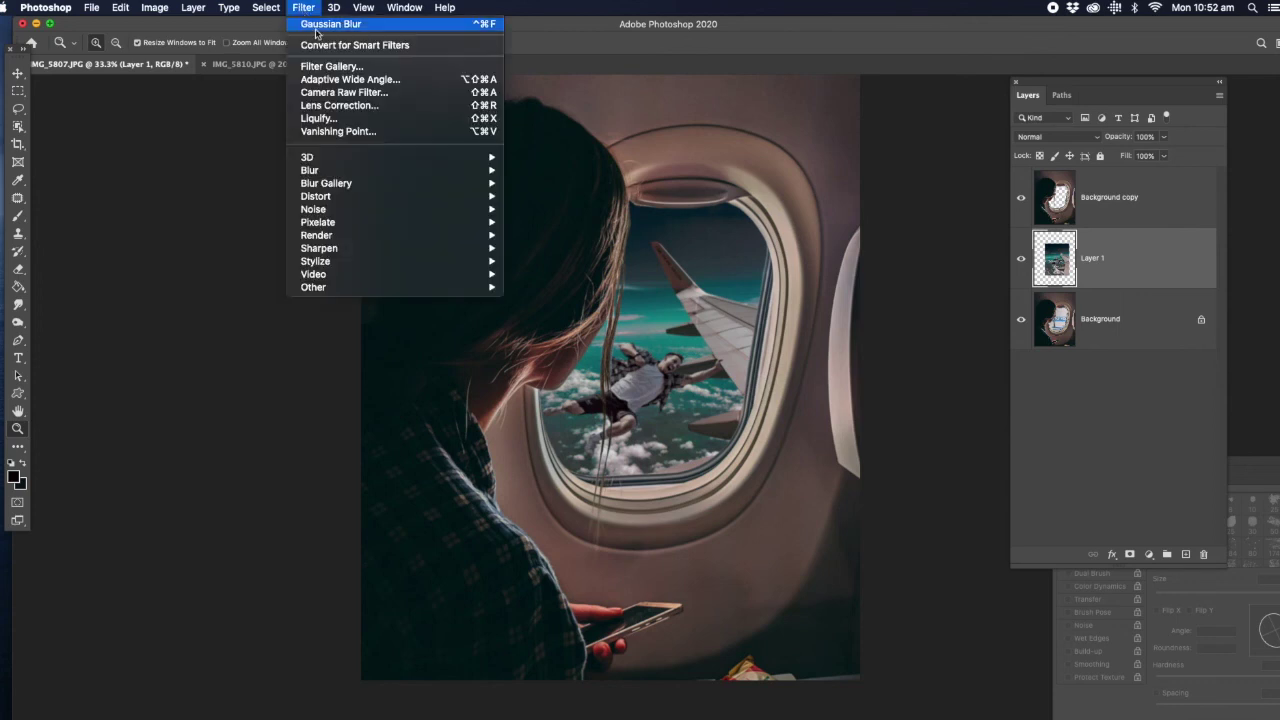
{"action": "left_click", "coordinate": [234, 162]}
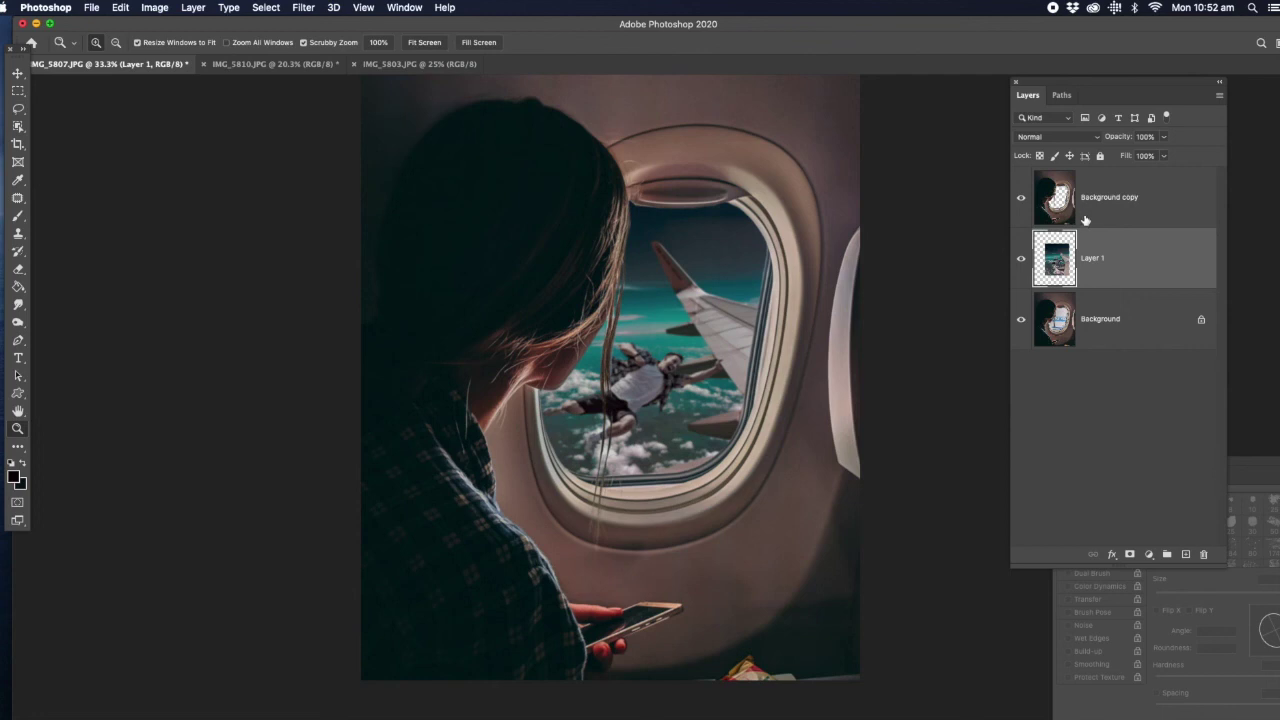
{"action": "left_click", "coordinate": [1058, 265], "text": "super"}
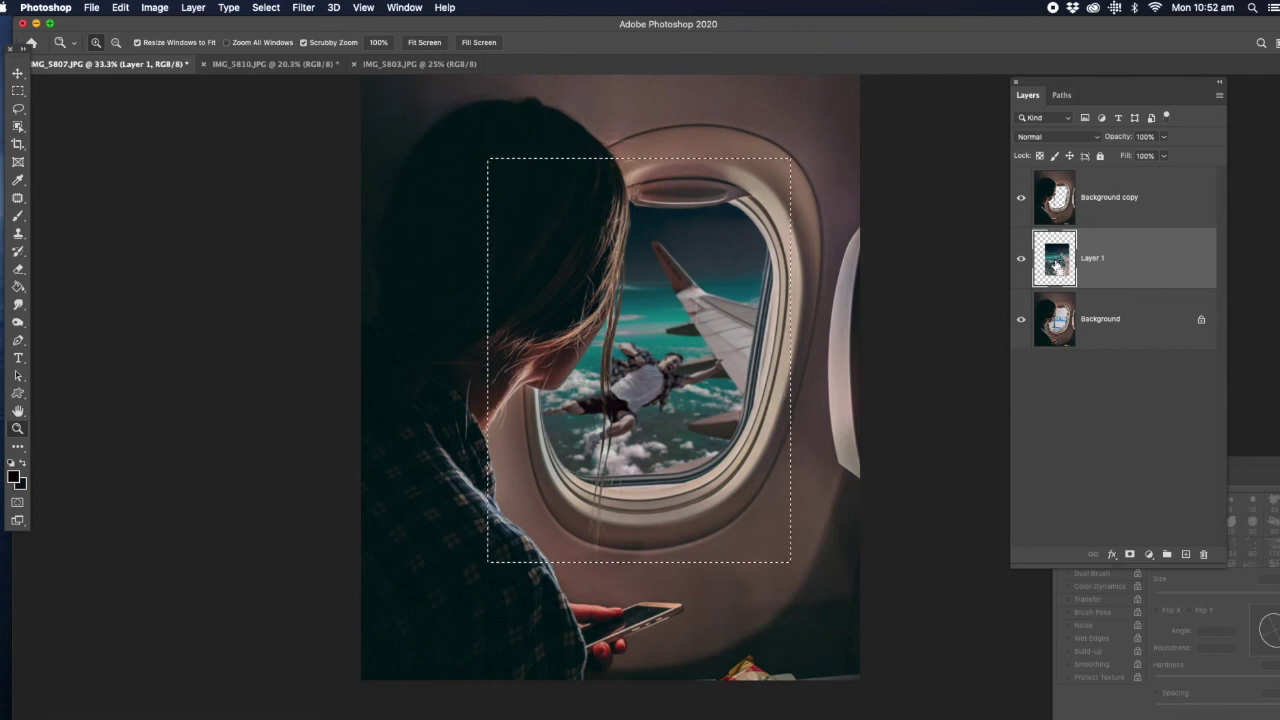
Add a new layer above Layer 1, fill the selected area with black using the Paint Bucket, and deselect.
{"action": "left_click", "coordinate": [1186, 555]}
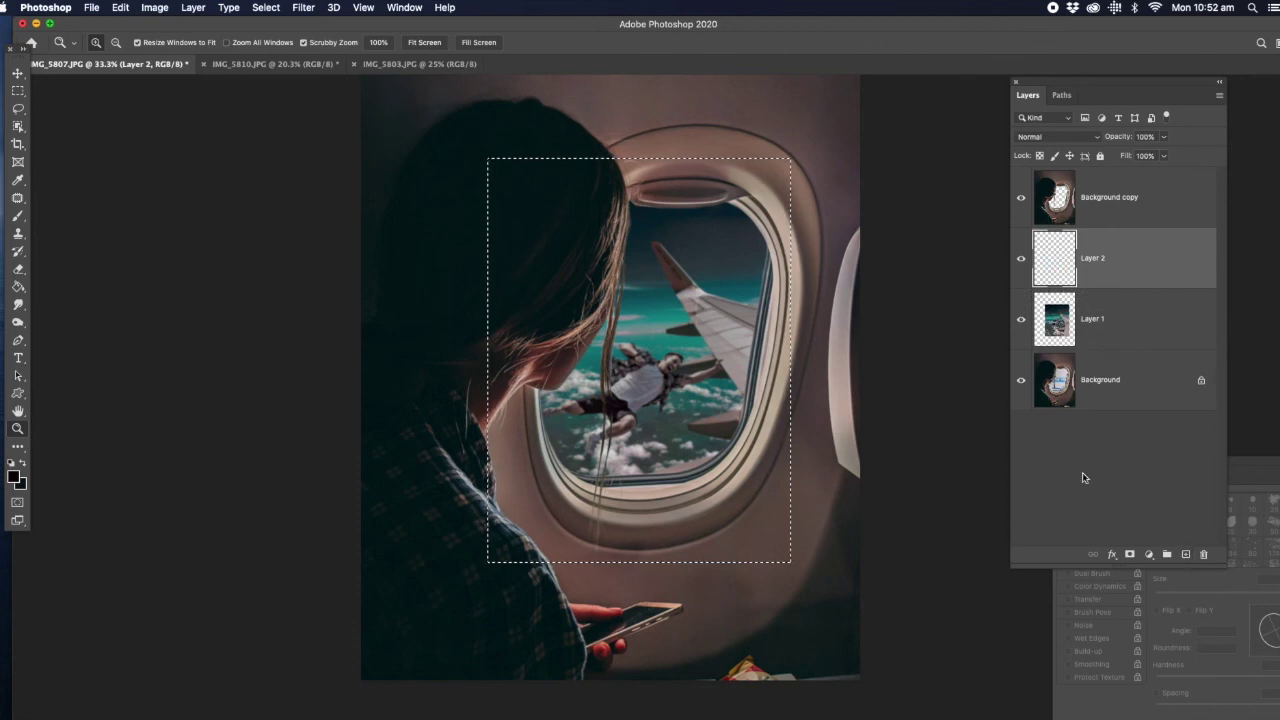
{"action": "left_click", "coordinate": [18, 287]}
{"action": "left_click", "coordinate": [678, 312]}
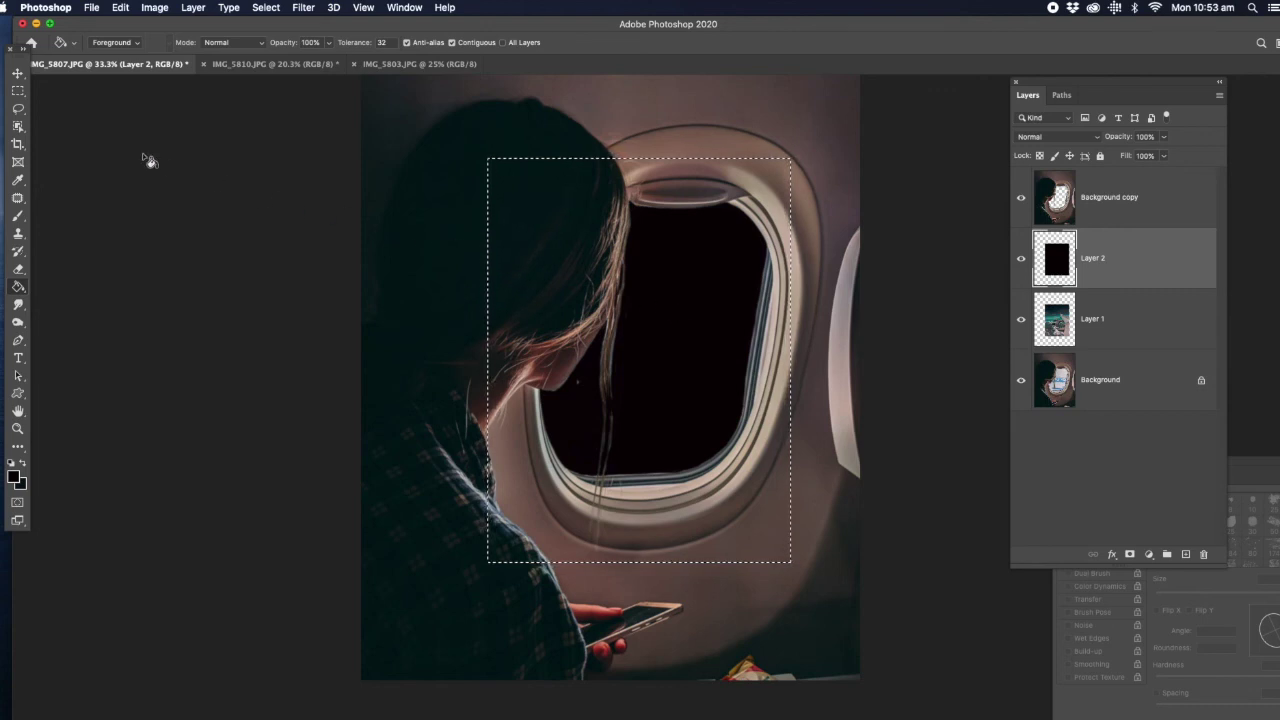
{"action": "left_click", "coordinate": [17, 110]}
{"action": "left_click", "coordinate": [844, 301]}
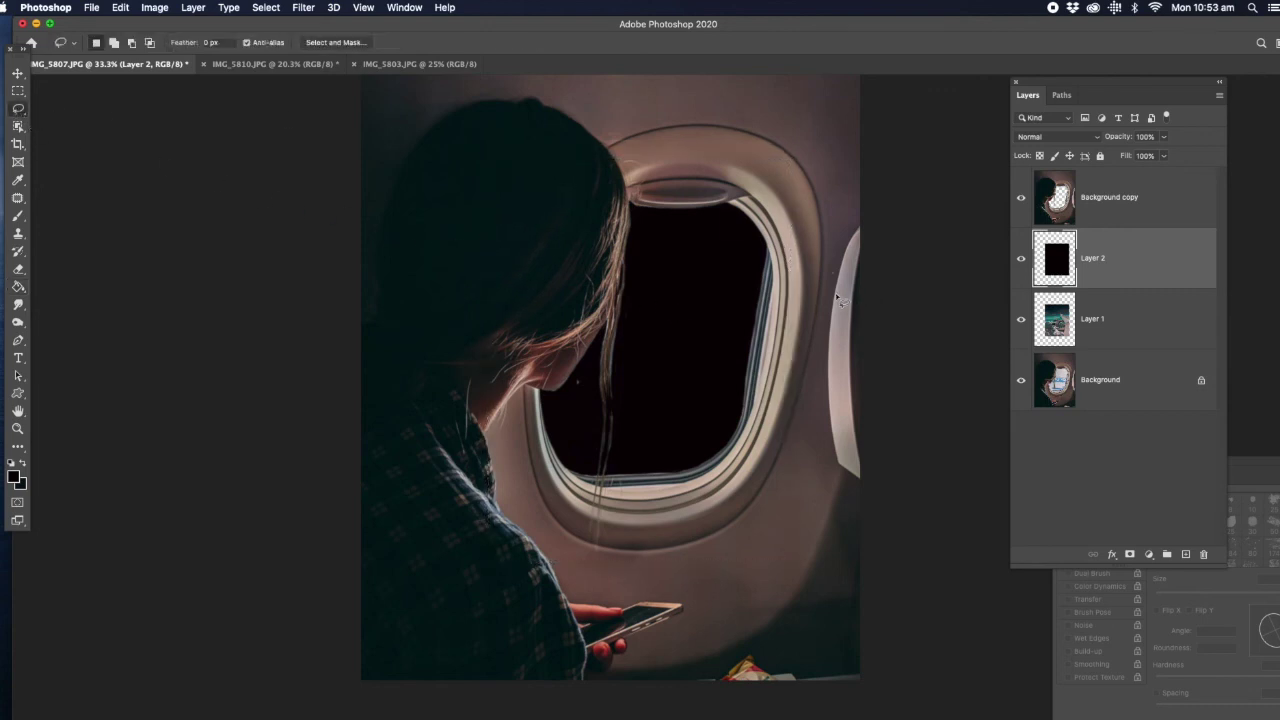
Try the Multiply blend mode on the black-filled Layer 2 and settle on Saturation.
{"action": "left_click", "coordinate": [1096, 139]}
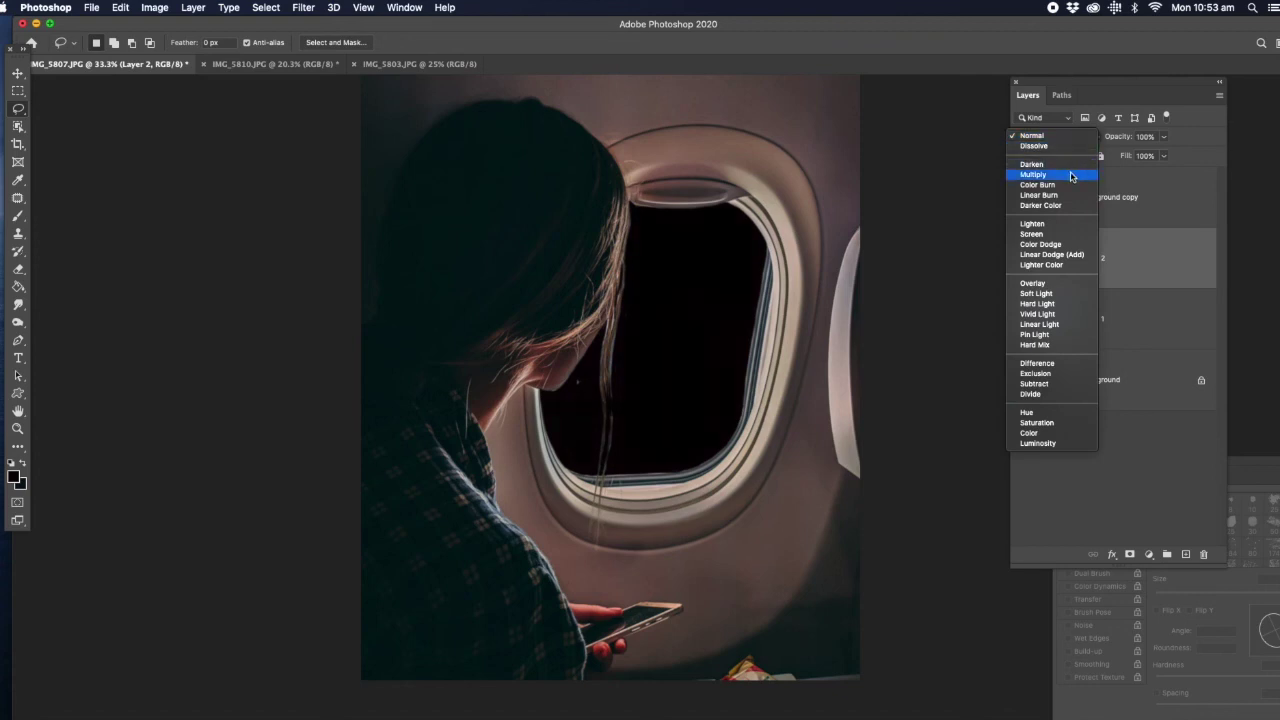
{"action": "left_click", "coordinate": [1072, 176]}
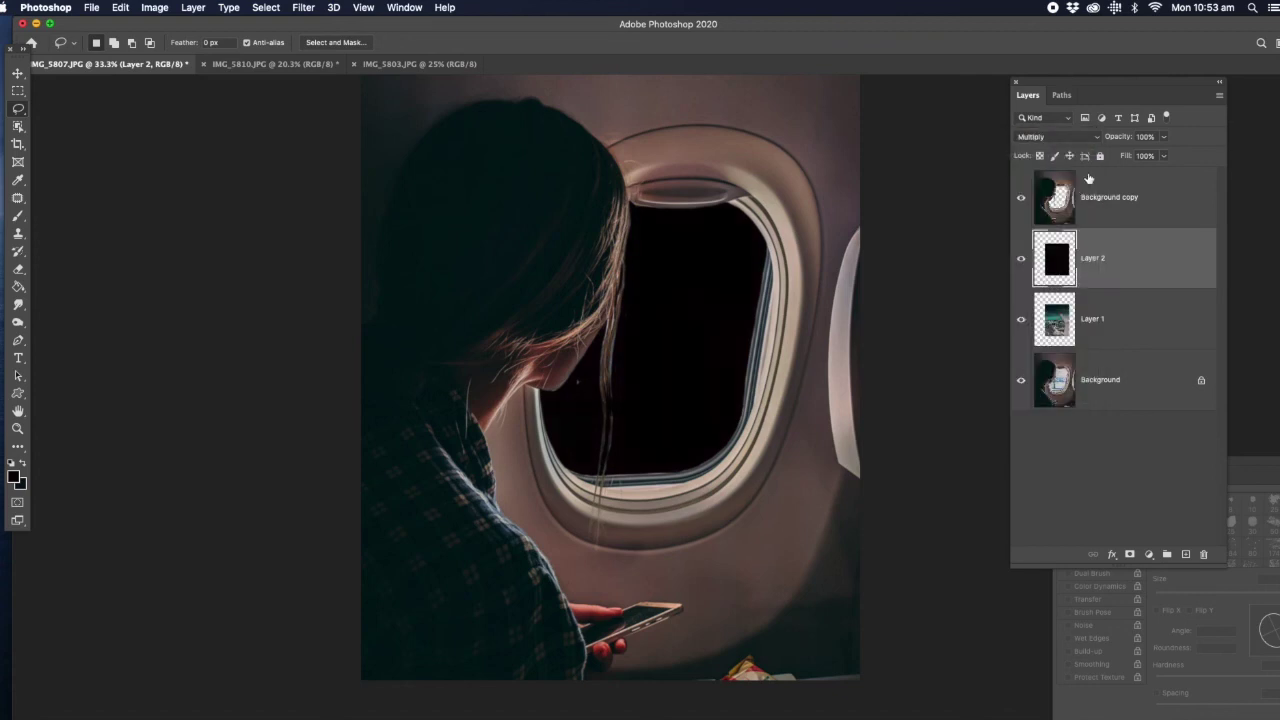
{"action": "left_click", "coordinate": [1091, 143]}
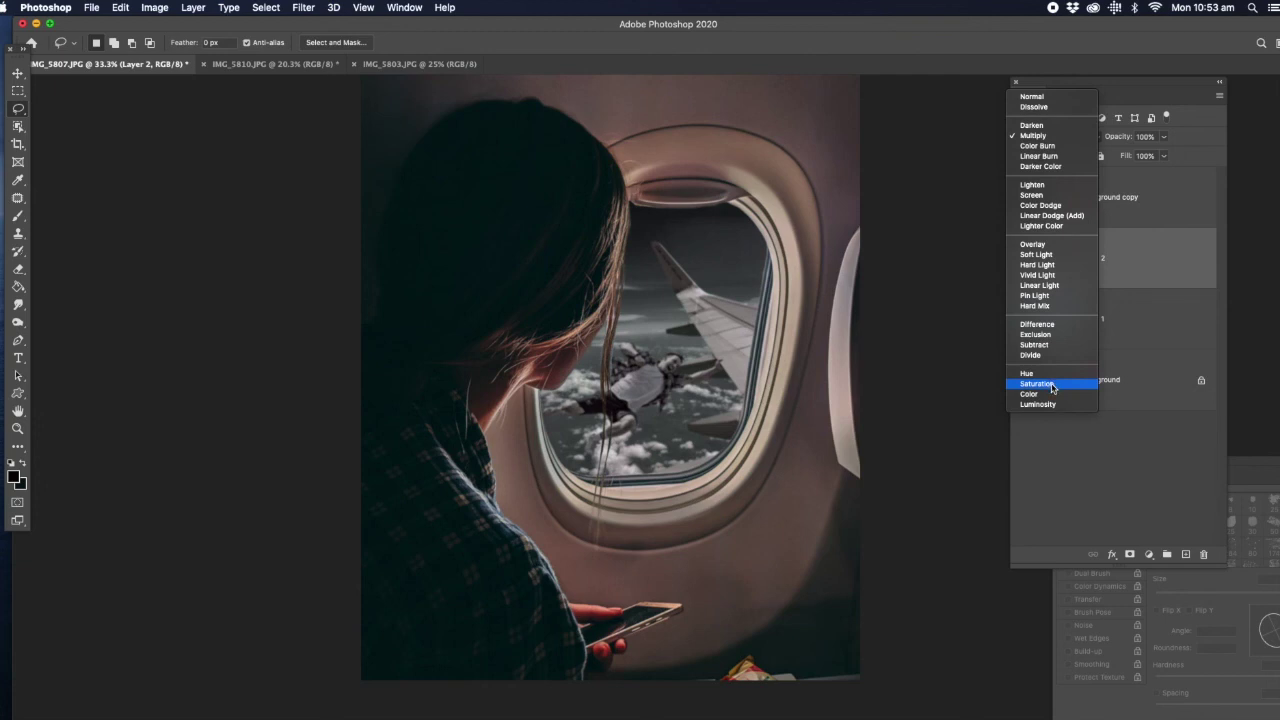
{"action": "left_click", "coordinate": [1053, 389]}
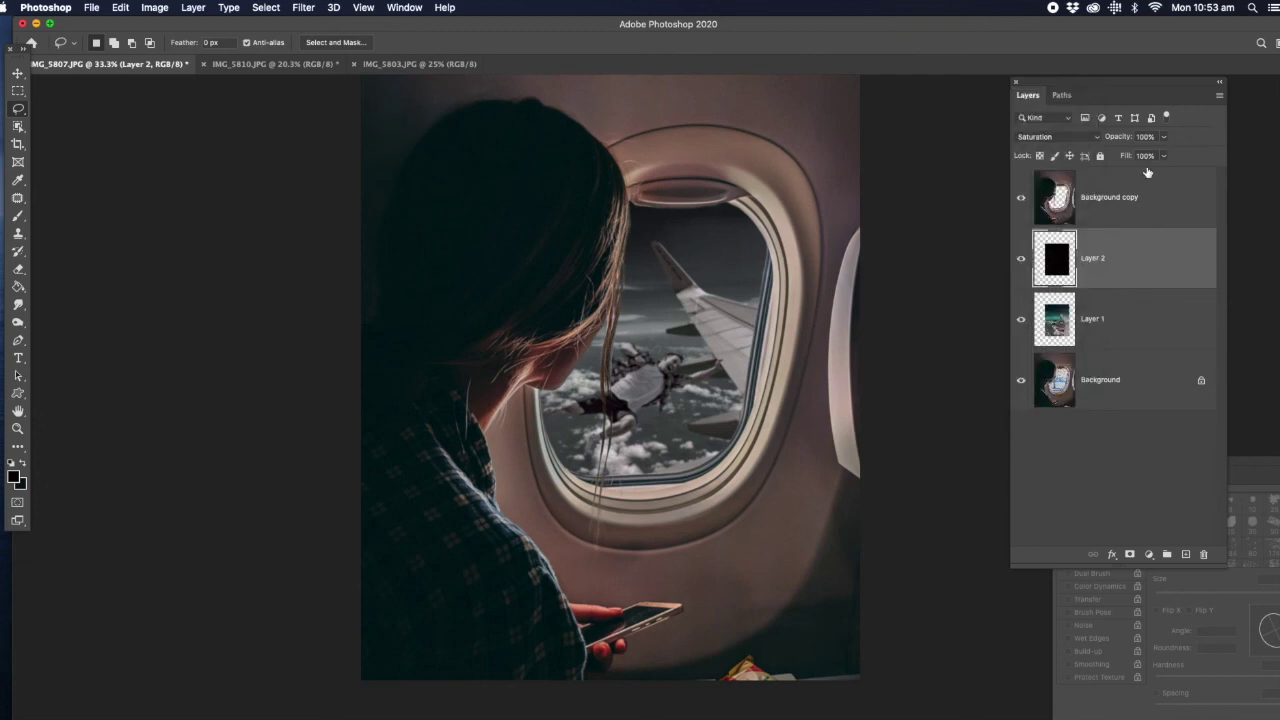
Lower Layer 2's opacity to 66% and toggle its visibility to compare the window view with and without it.
{"action": "left_click", "coordinate": [1163, 138]}
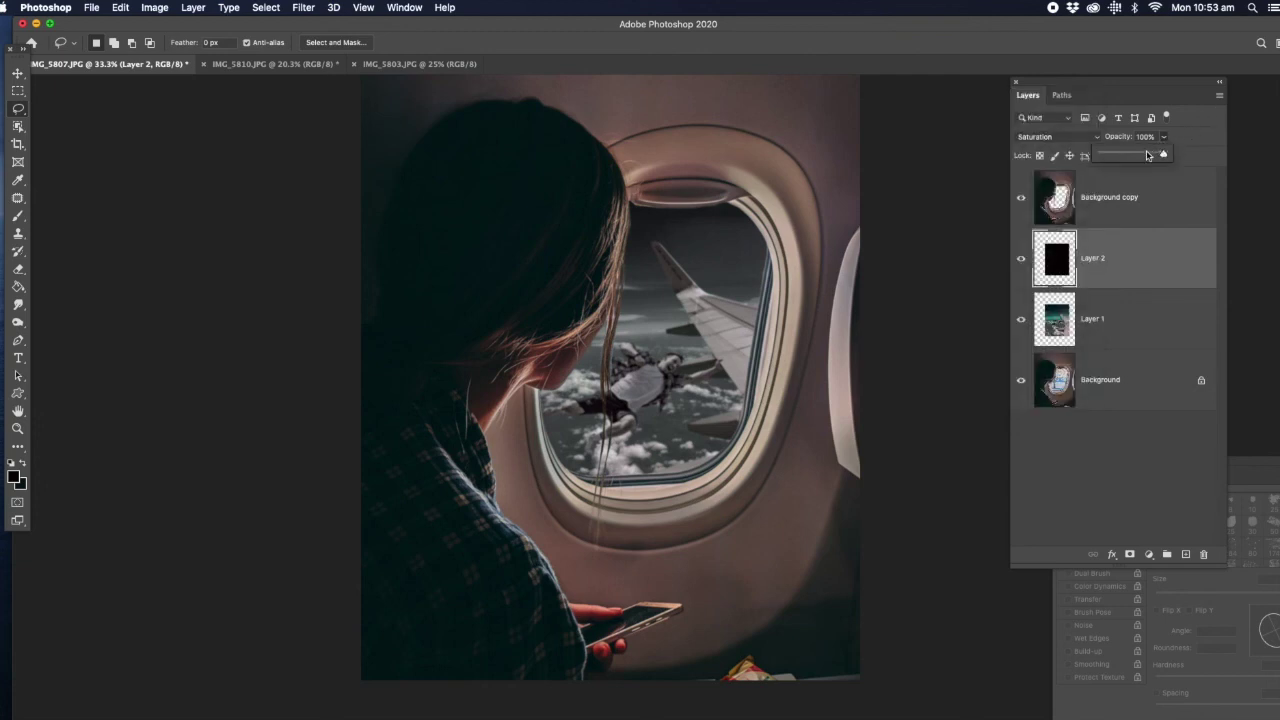
{"action": "left_click", "coordinate": [1143, 155]}
{"action": "left_click", "coordinate": [1021, 261]}
{"action": "left_click", "coordinate": [1021, 261]}
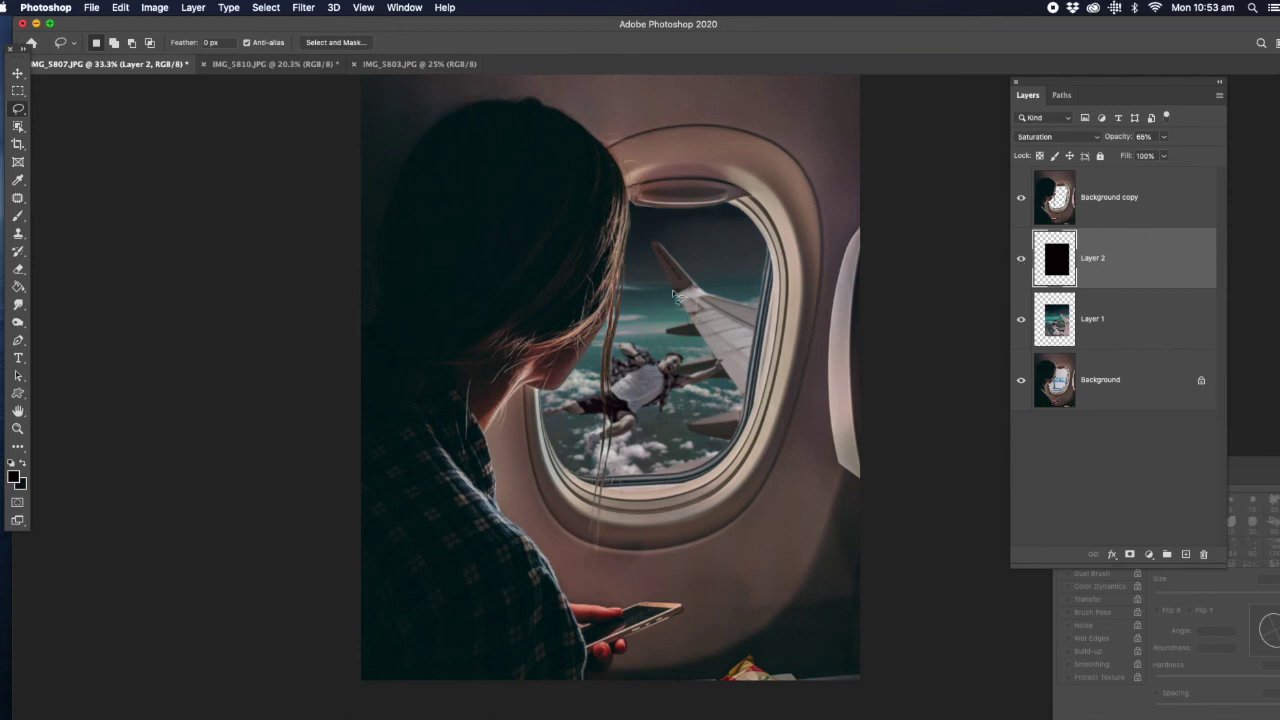
Flatten all layers of the IMG_5807 composite into a single background.
{"action": "left_click_drag", "start_coordinate": [243, 27], "coordinate": [215, 21]}
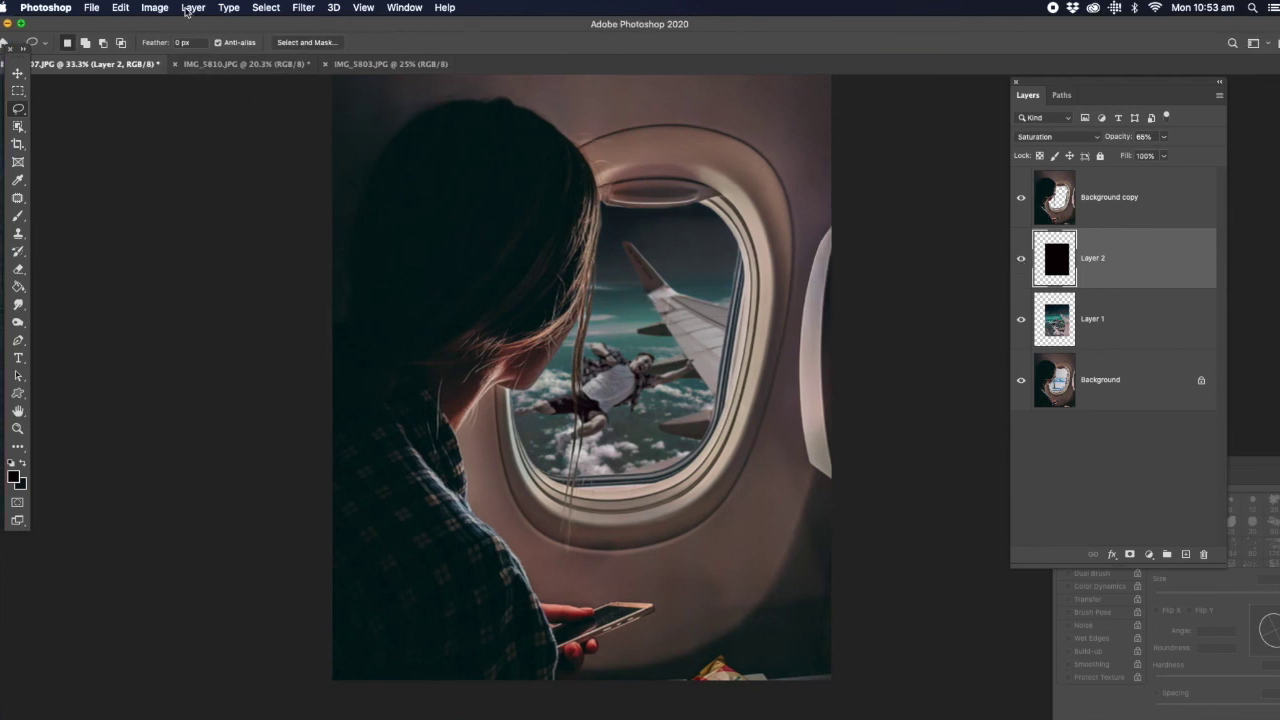
{"action": "left_click", "coordinate": [191, 9]}
{"action": "left_click", "coordinate": [244, 540]}
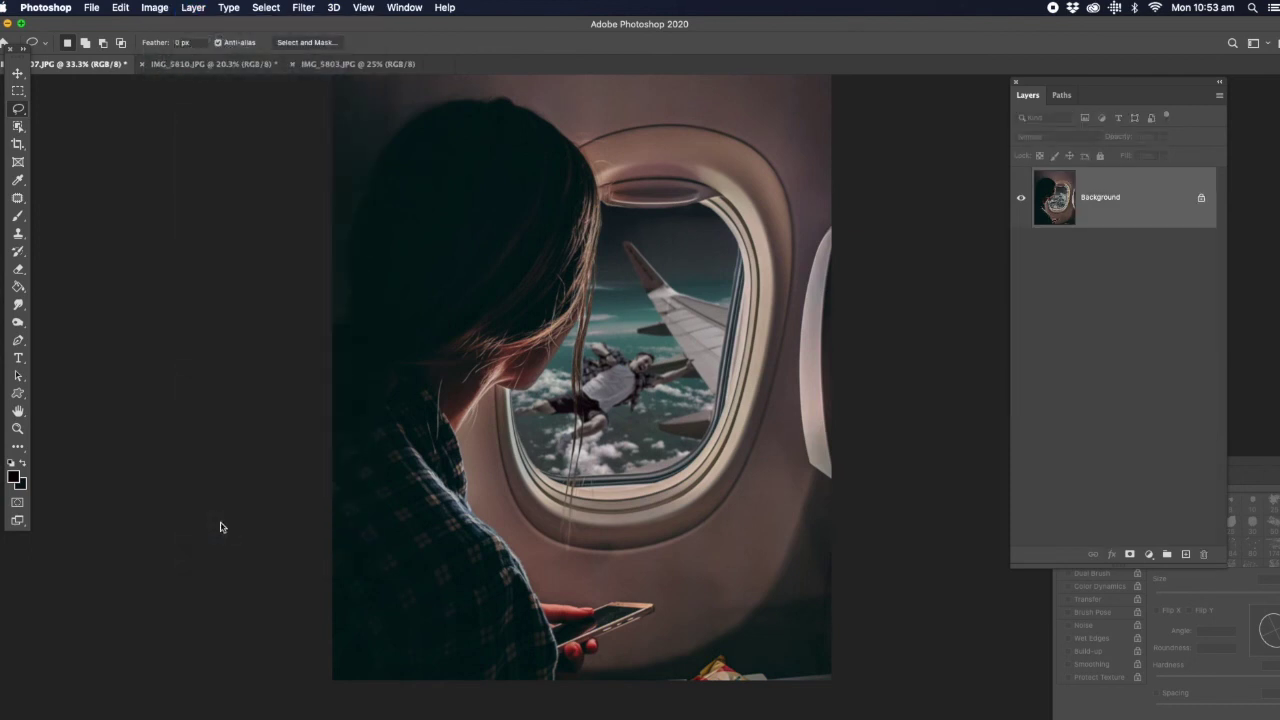